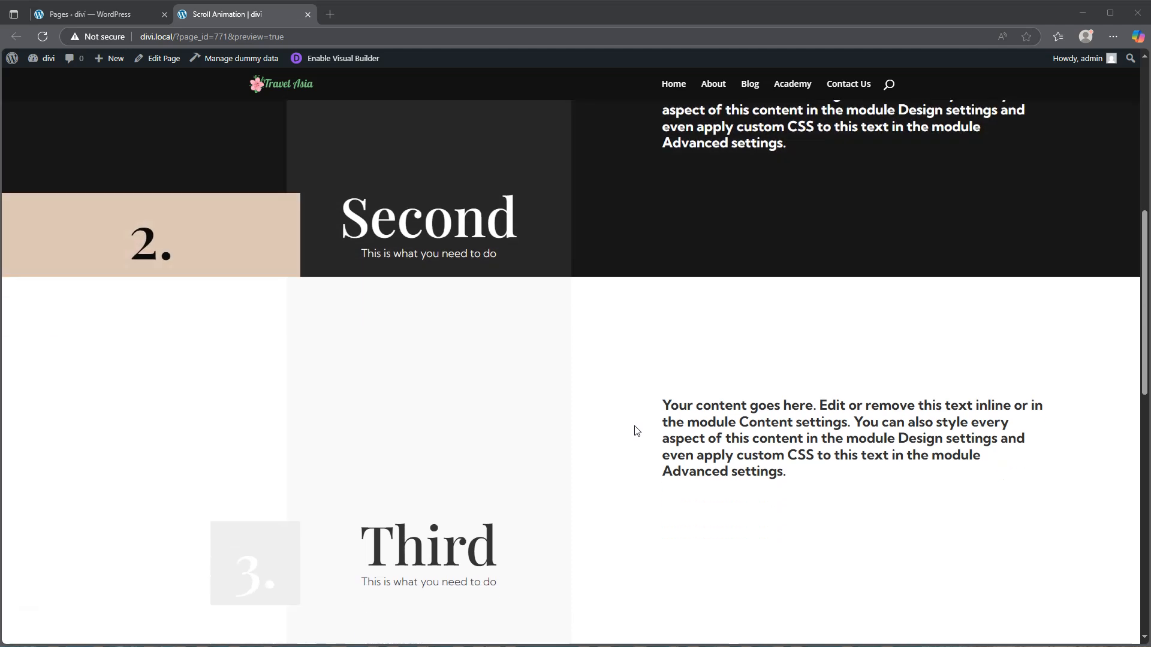
Step: Review the four numbered sections and their scroll effects on the Scroll Animation page preview
scroll(637, 431, "down", 5)
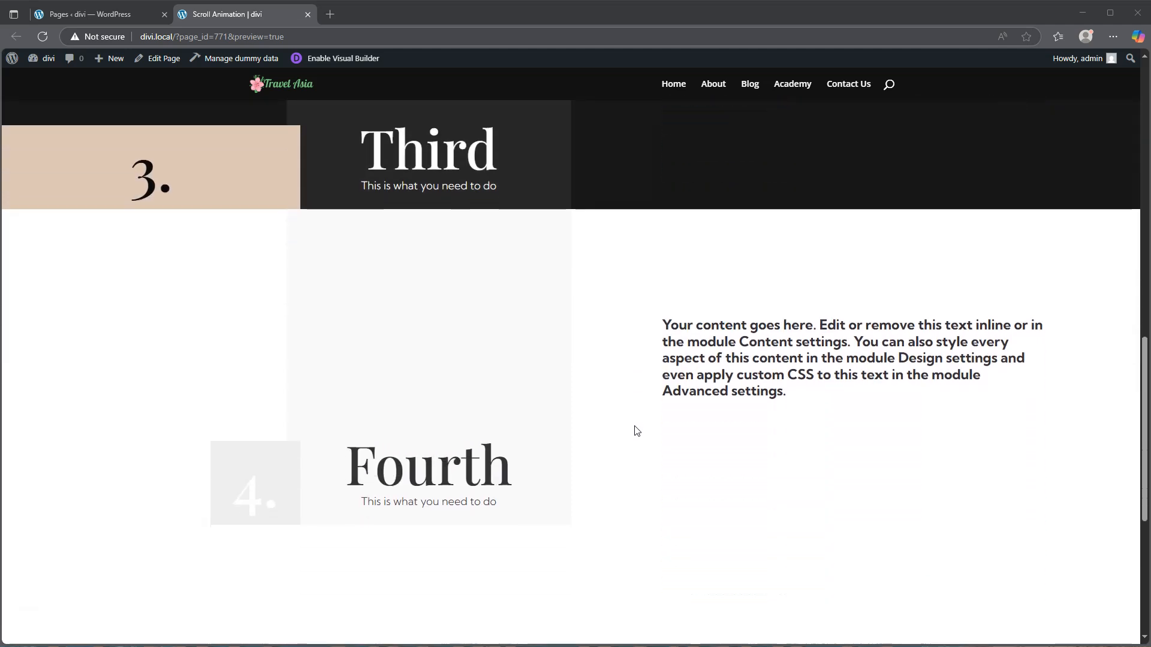
scroll(637, 431, "up", 8)
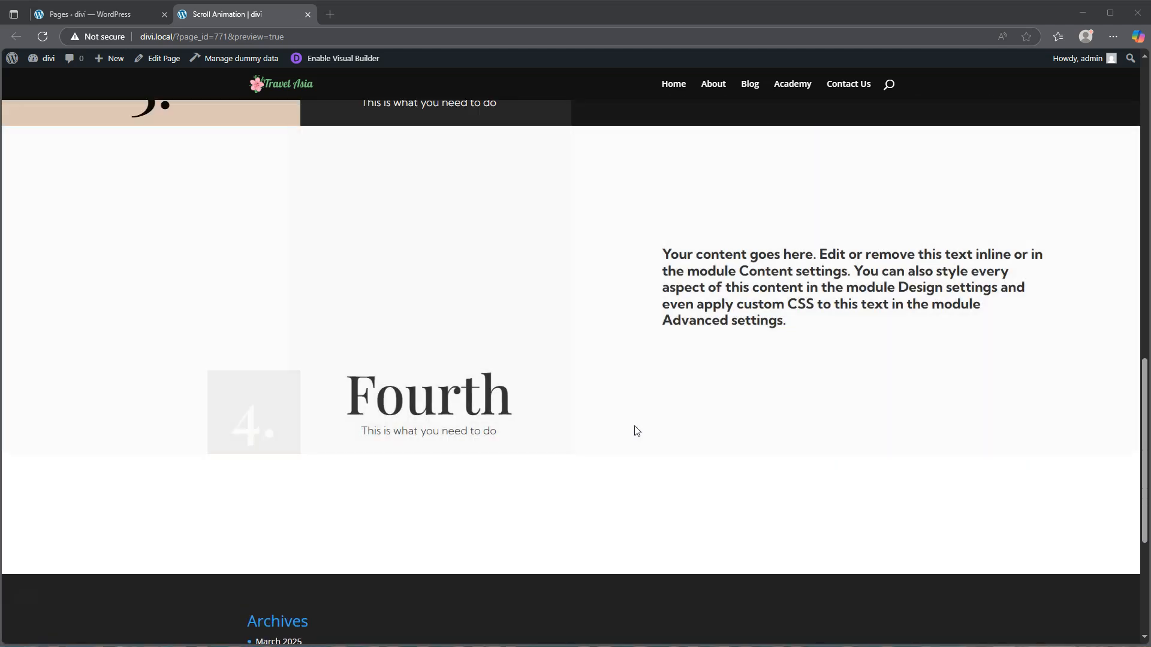
scroll(636, 431, "up", 5)
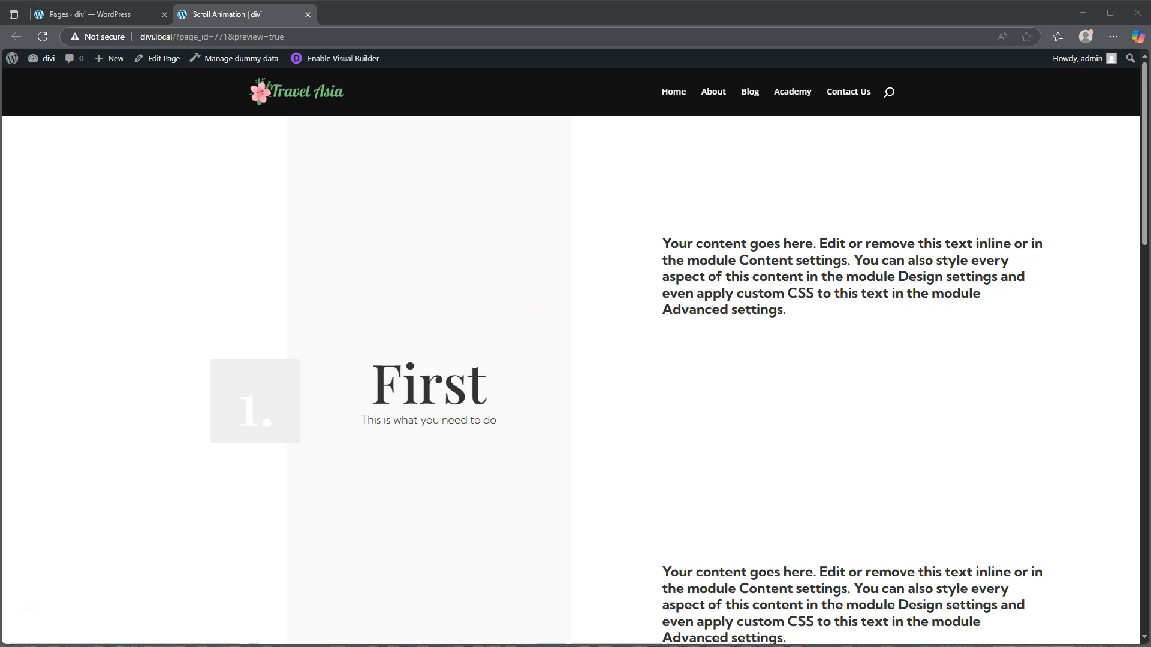
Step: Add a new WordPress page in a separate browser tab and title it "Scroll Effects Demo"
left_click(97, 12)
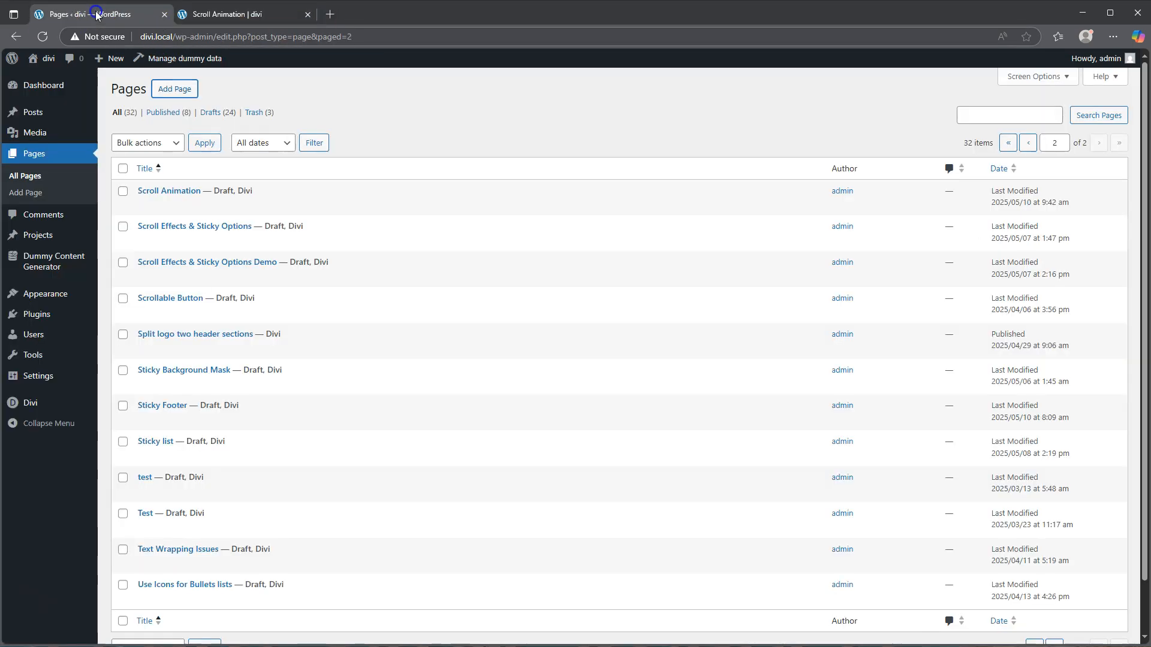
right_click(174, 90)
left_click(198, 98)
left_click(386, 20)
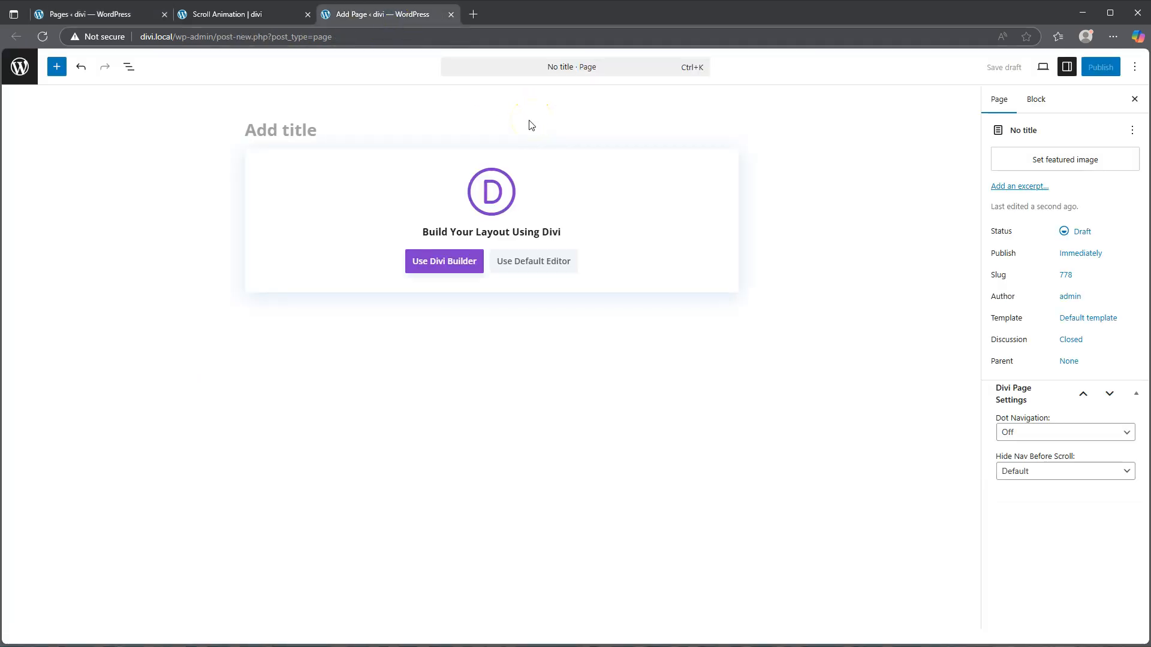
left_click(329, 132)
type("Scroll Effec")
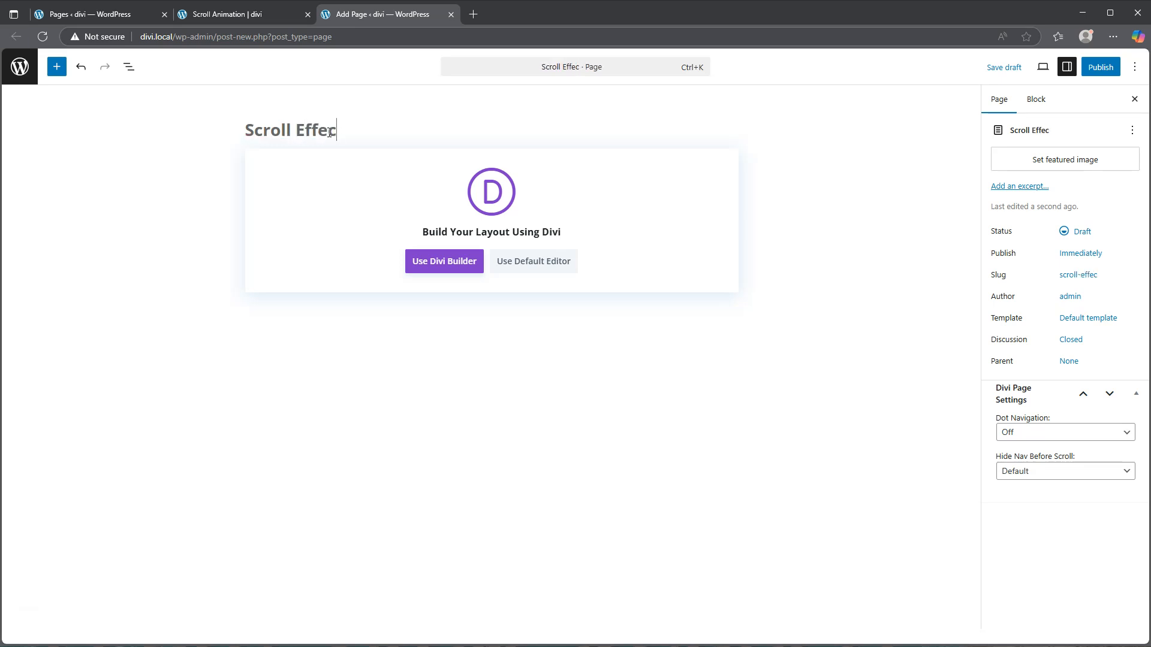
type("ts Demo")
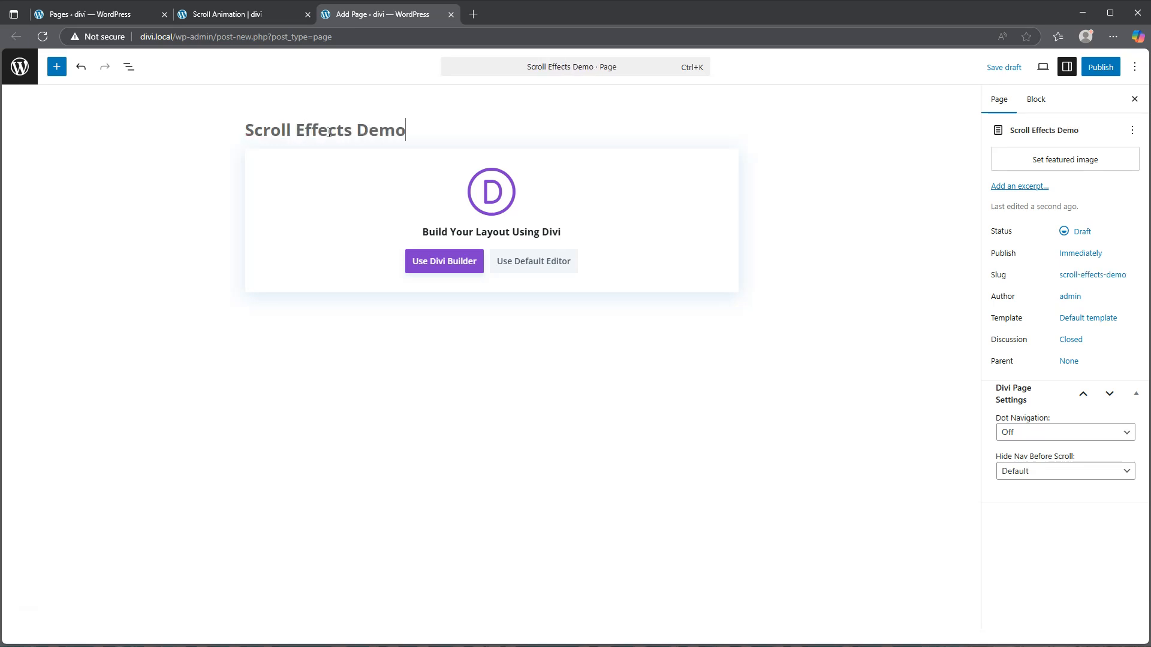
Step: Open the page in the Divi Builder, start building from scratch, and dismiss the row insertion dialog
left_click(443, 266)
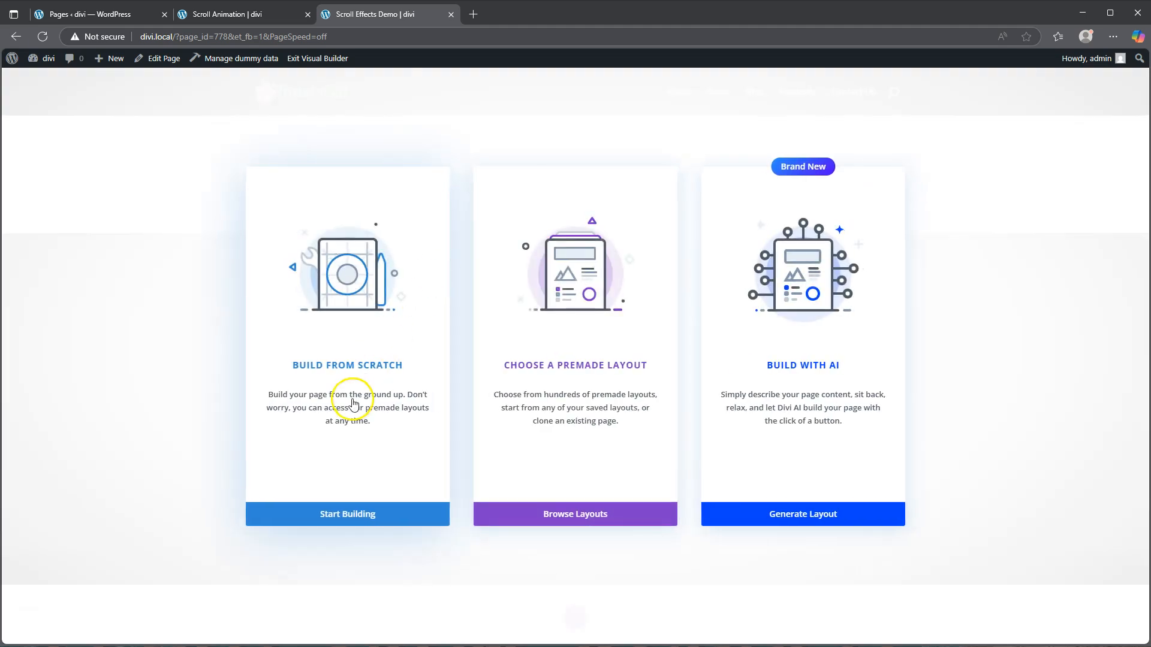
left_click(350, 514)
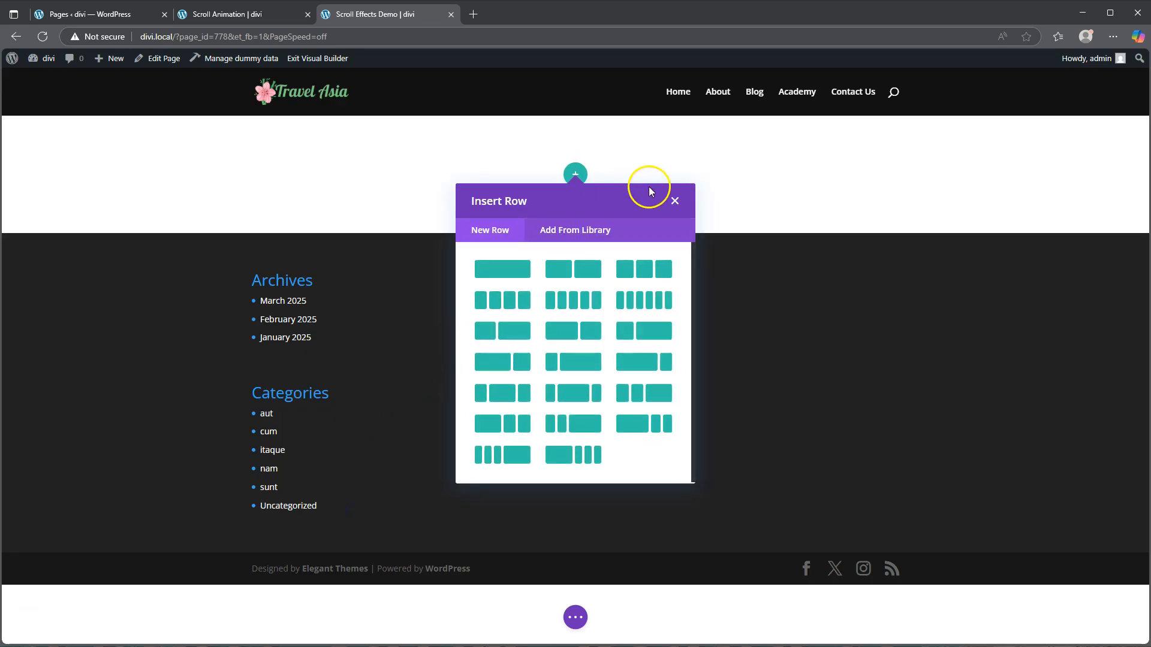
left_click(674, 203)
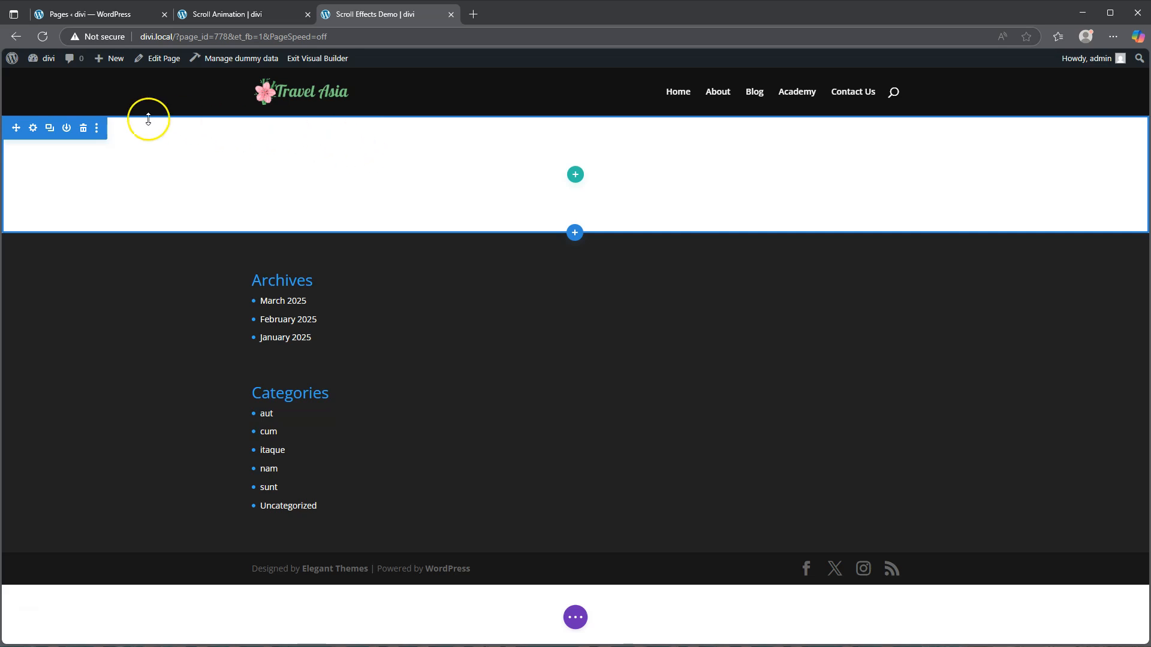
Step: Set the empty section's horizontal and vertical overflow to Hidden and save the section settings
left_click(32, 128)
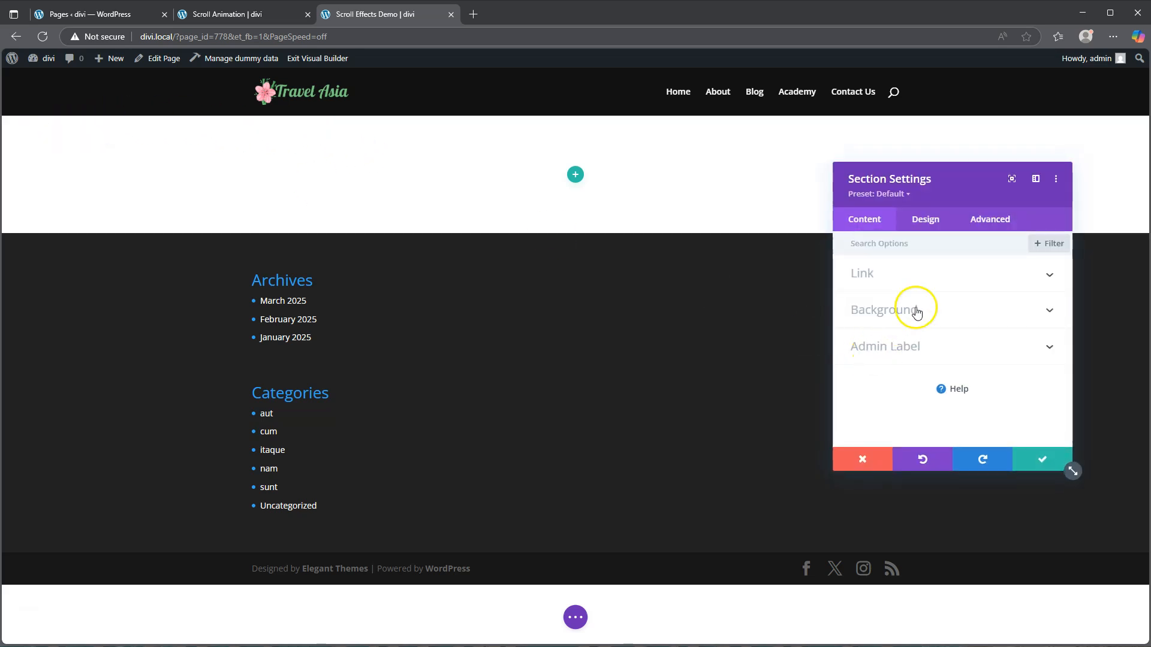
left_click(989, 218)
scroll(908, 342, "down", 2)
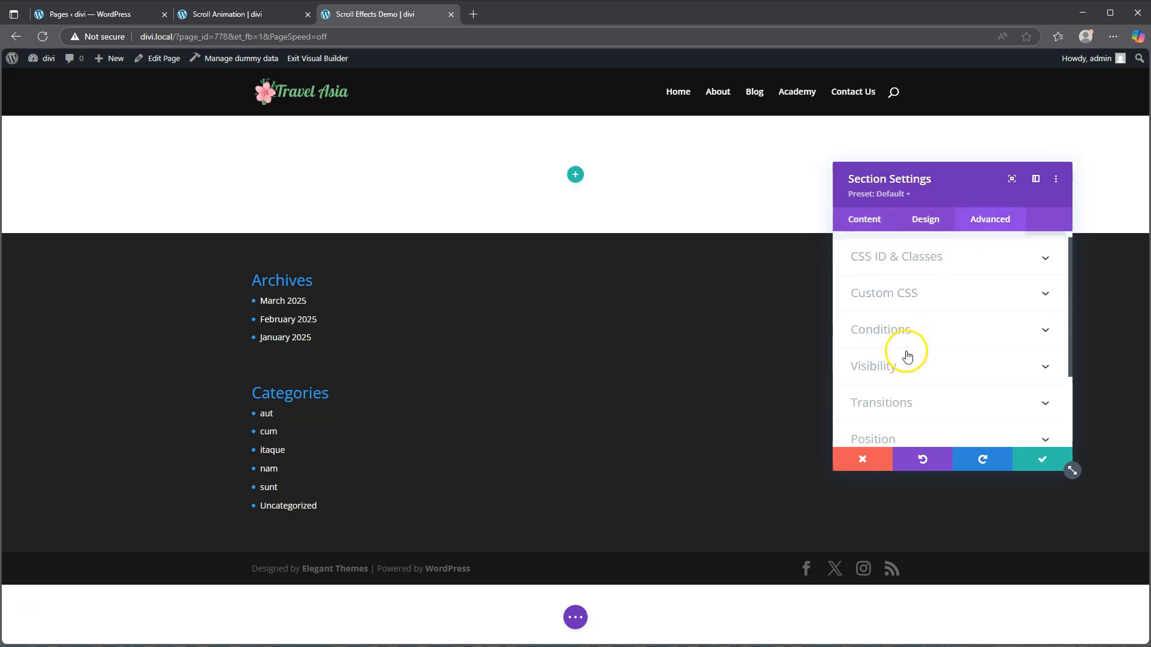
left_click(904, 325)
scroll(902, 336, "down", 2)
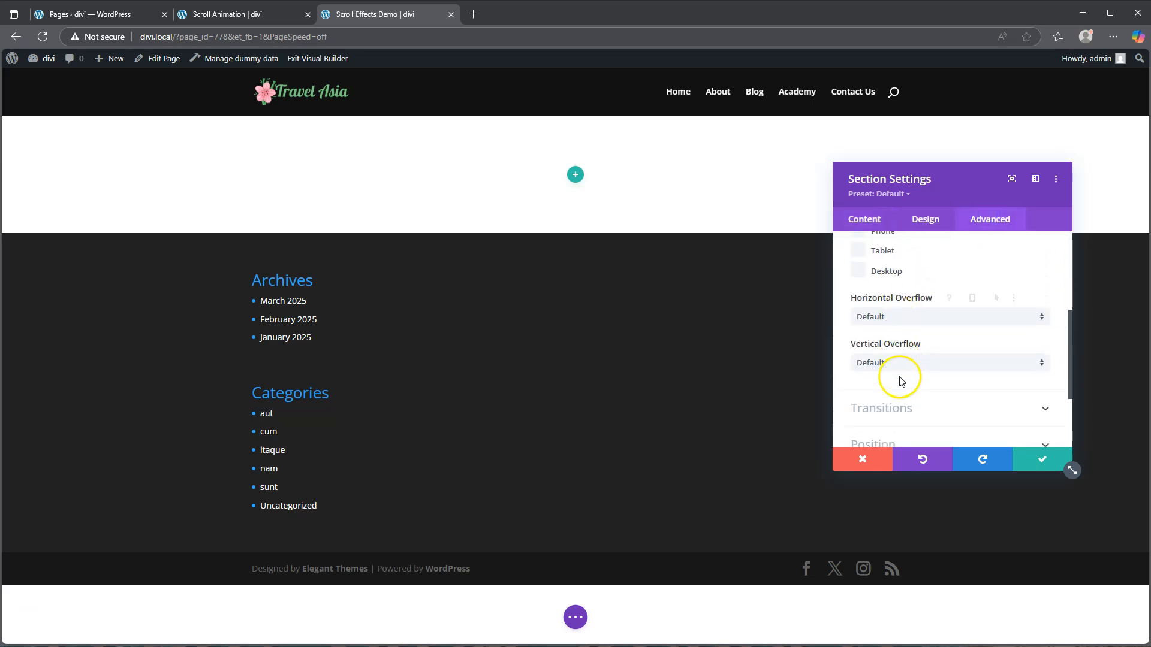
scroll(914, 283, "up", 1)
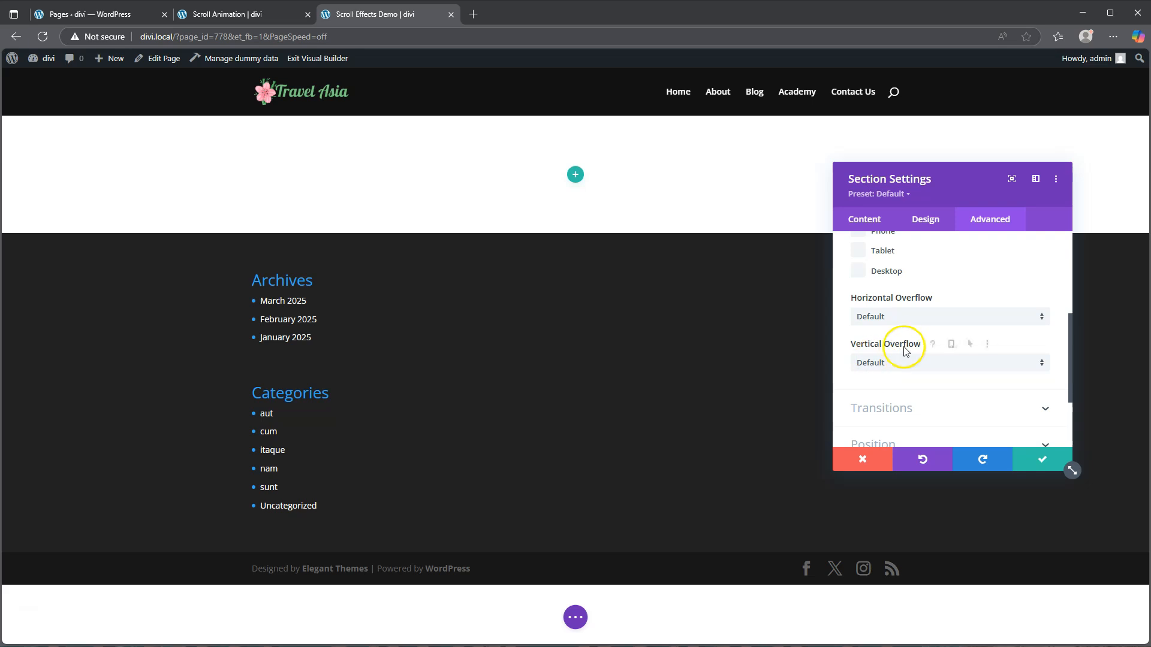
left_click(905, 317)
left_click(887, 389)
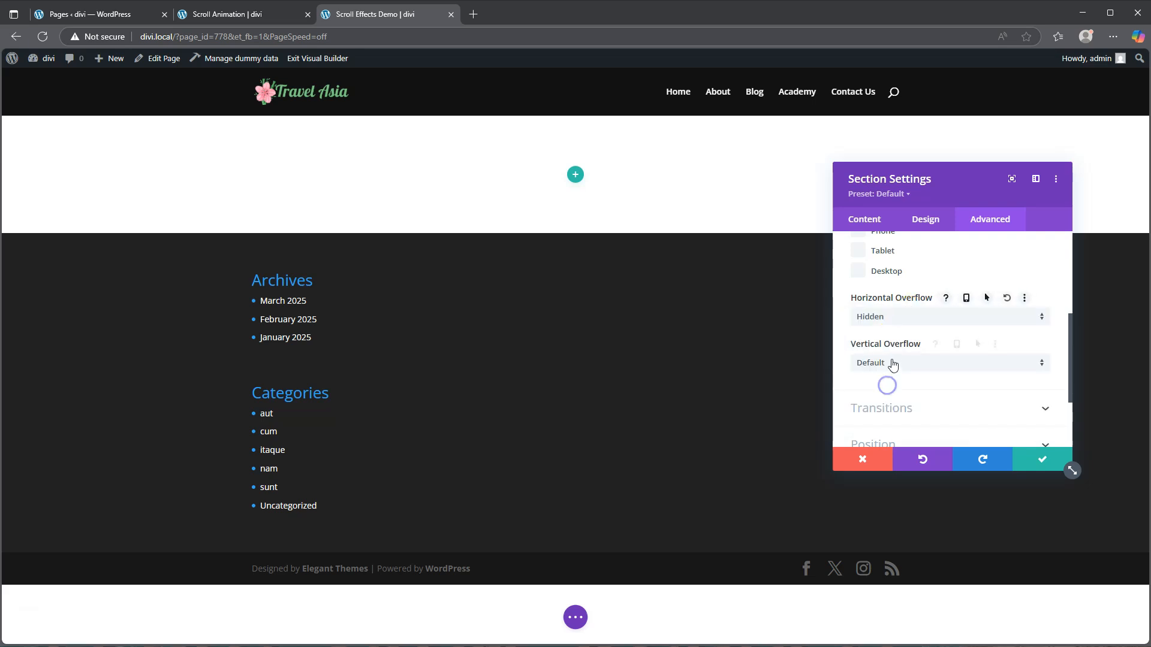
left_click(889, 364)
left_click(888, 436)
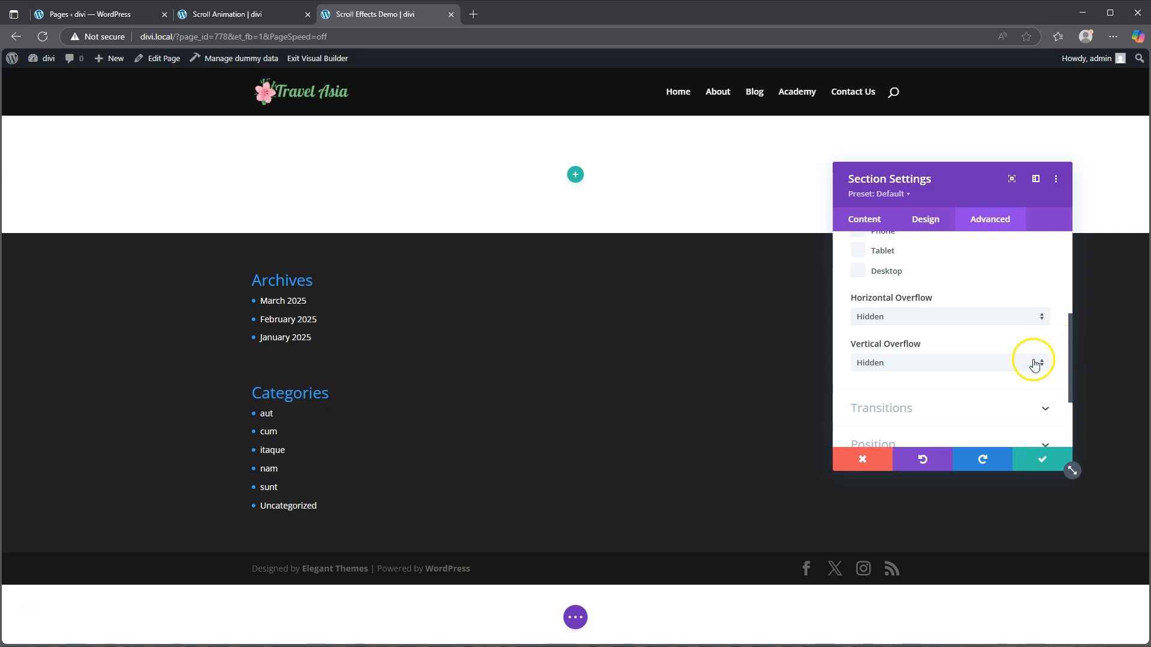
left_click(1042, 461)
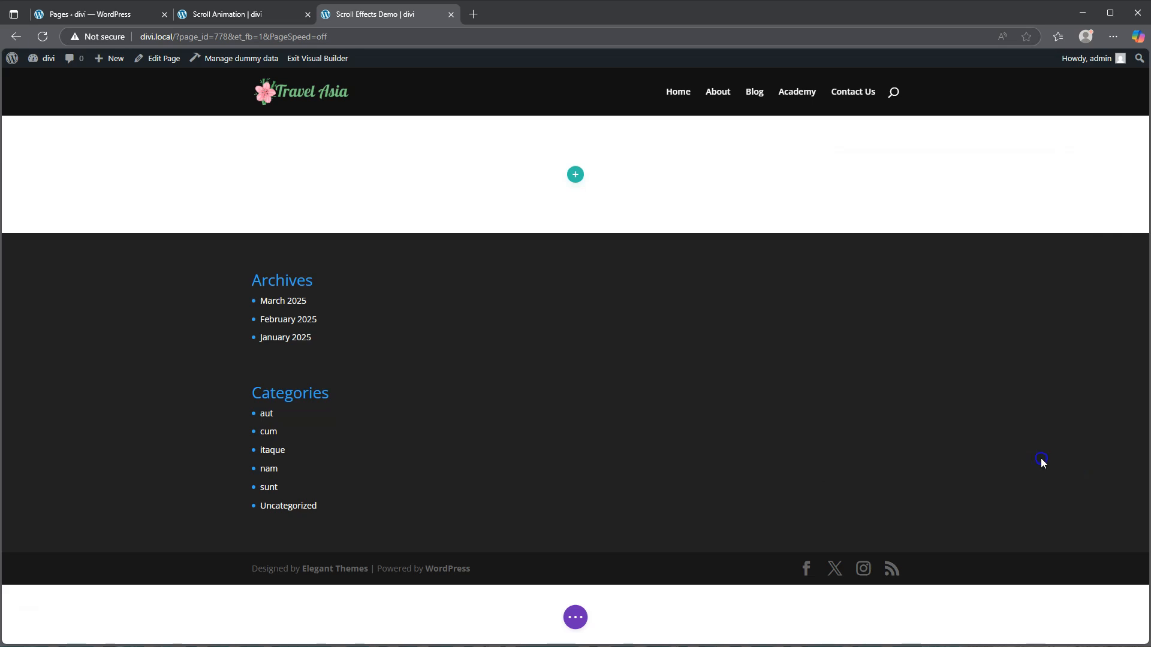
Step: Insert a three-column row with quarter, quarter and half widths into the section, without adding a module
left_click(573, 174)
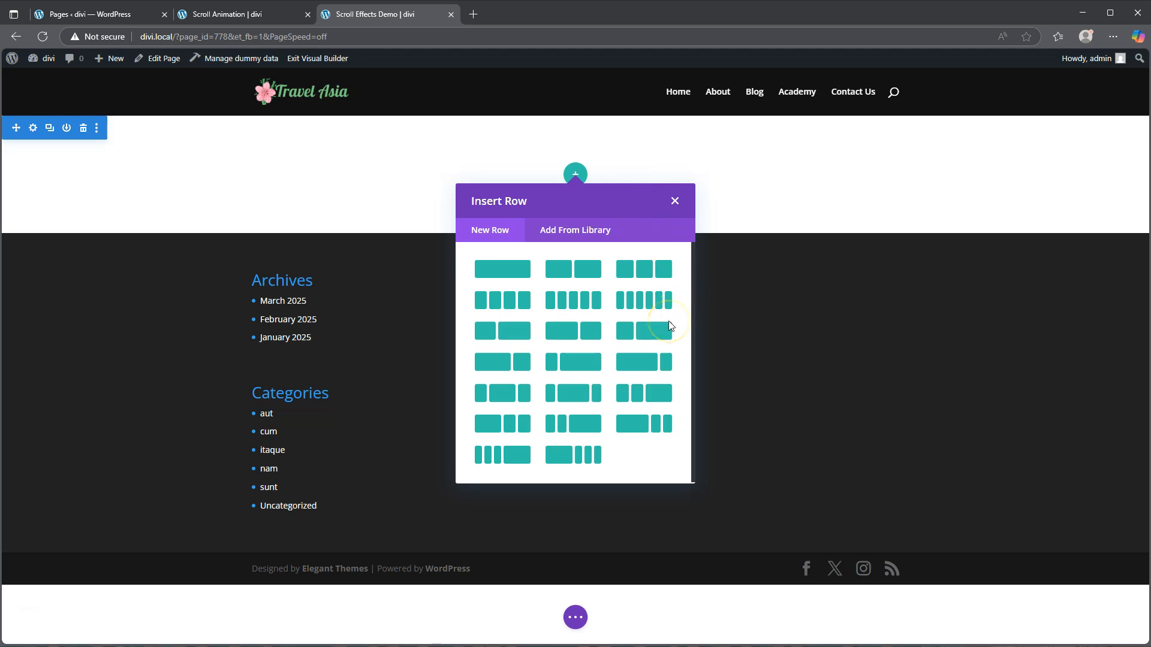
left_click(648, 384)
left_click(634, 396)
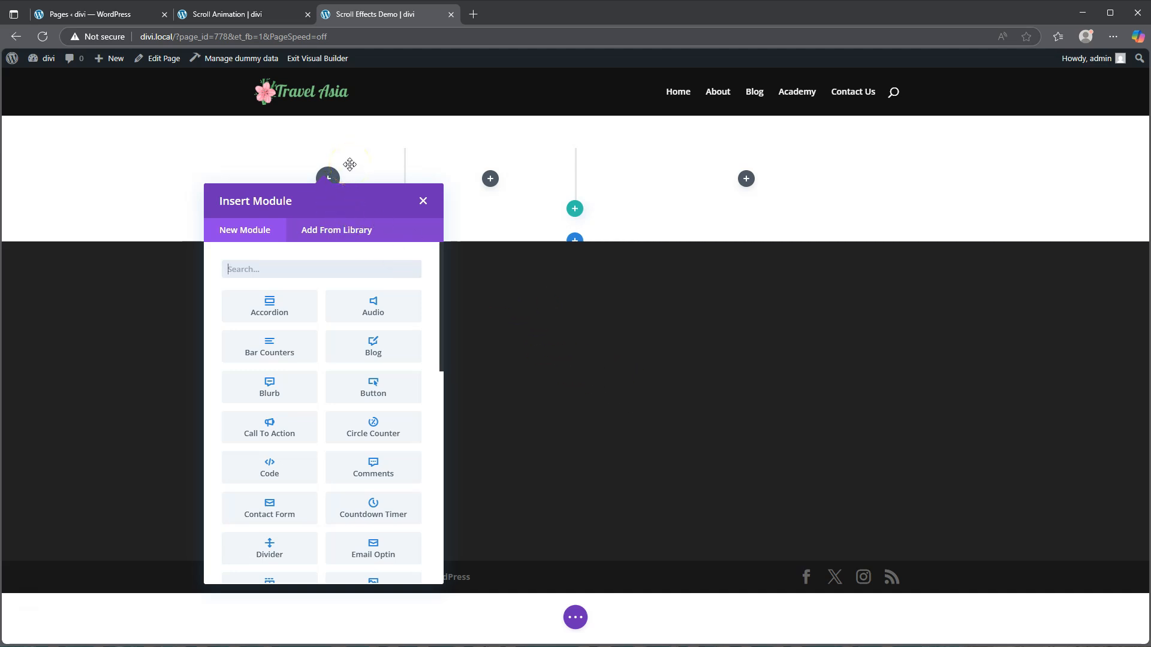
left_click(425, 201)
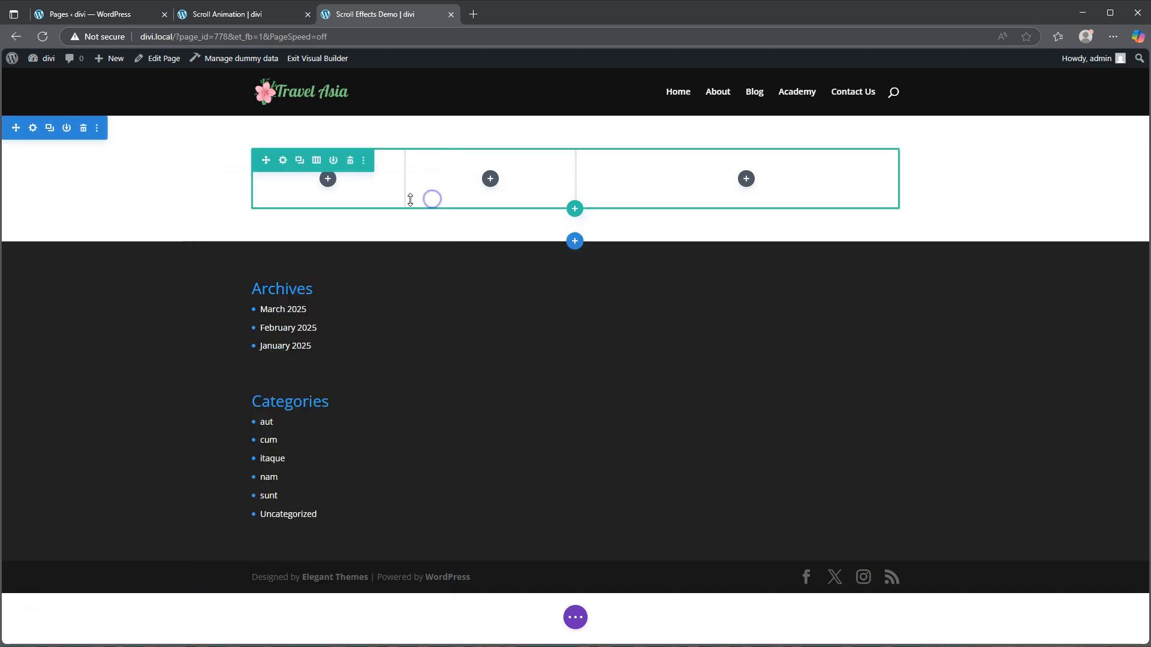
Step: Enable a custom gutter width of 1 for the row and equalize its column heights
left_click(282, 160)
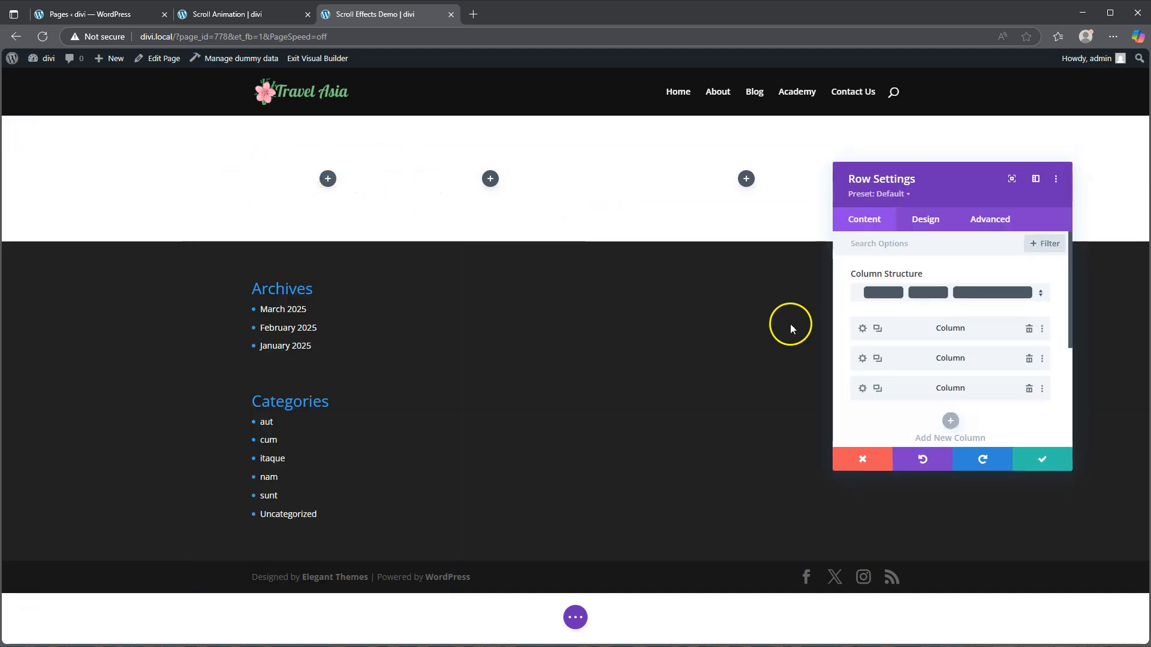
left_click(932, 220)
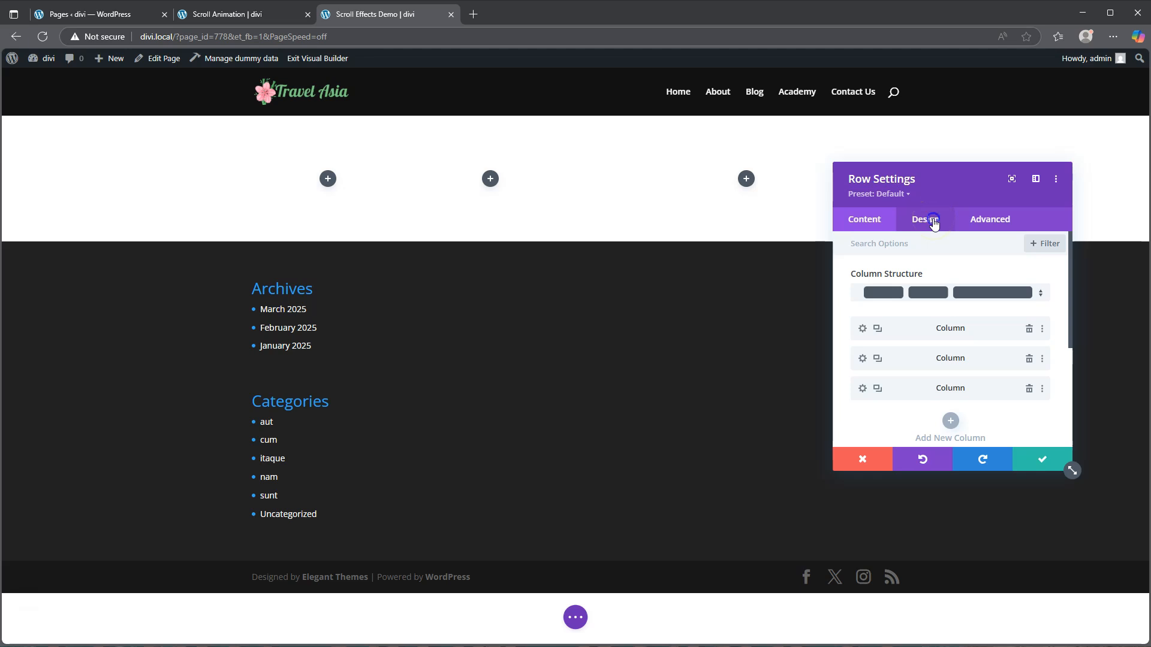
left_click(895, 275)
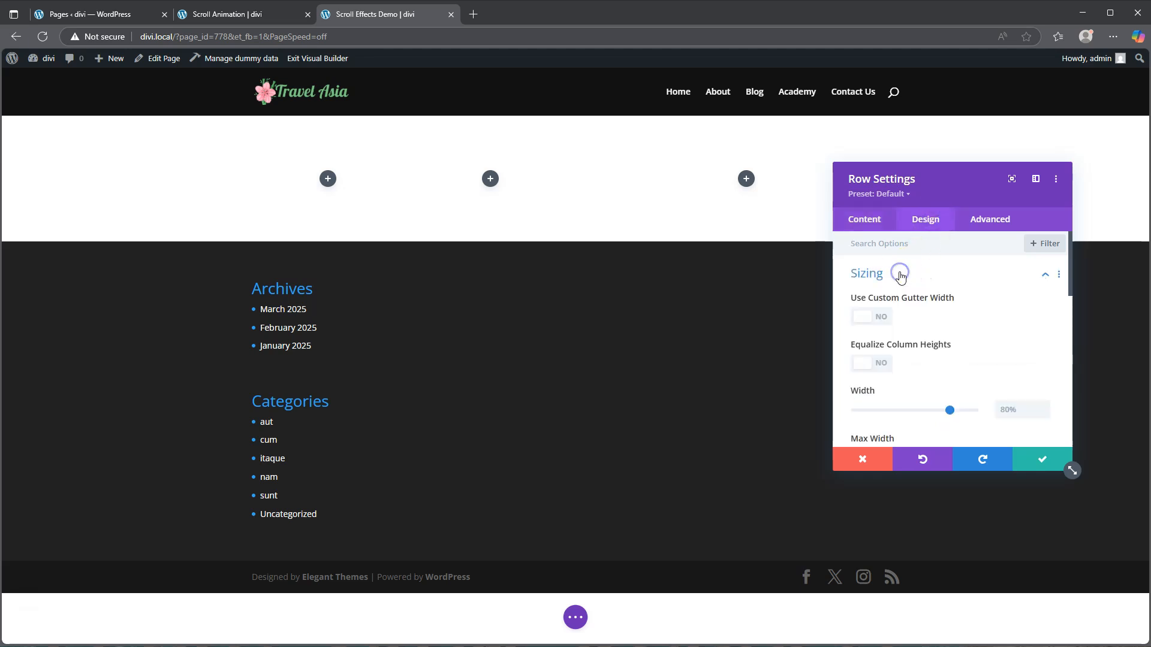
left_click(876, 317)
left_click_drag(932, 365, 855, 364)
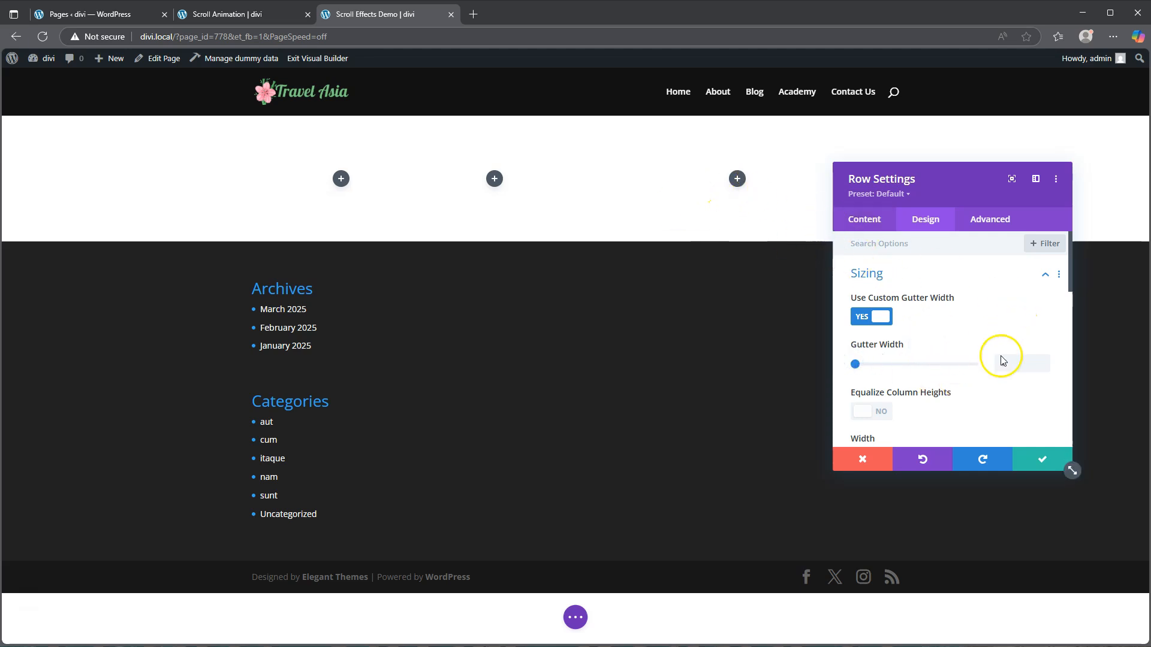
left_click(870, 411)
Step: Set the row's width to 100% and its max width to 2580px
scroll(970, 351, "down", 2)
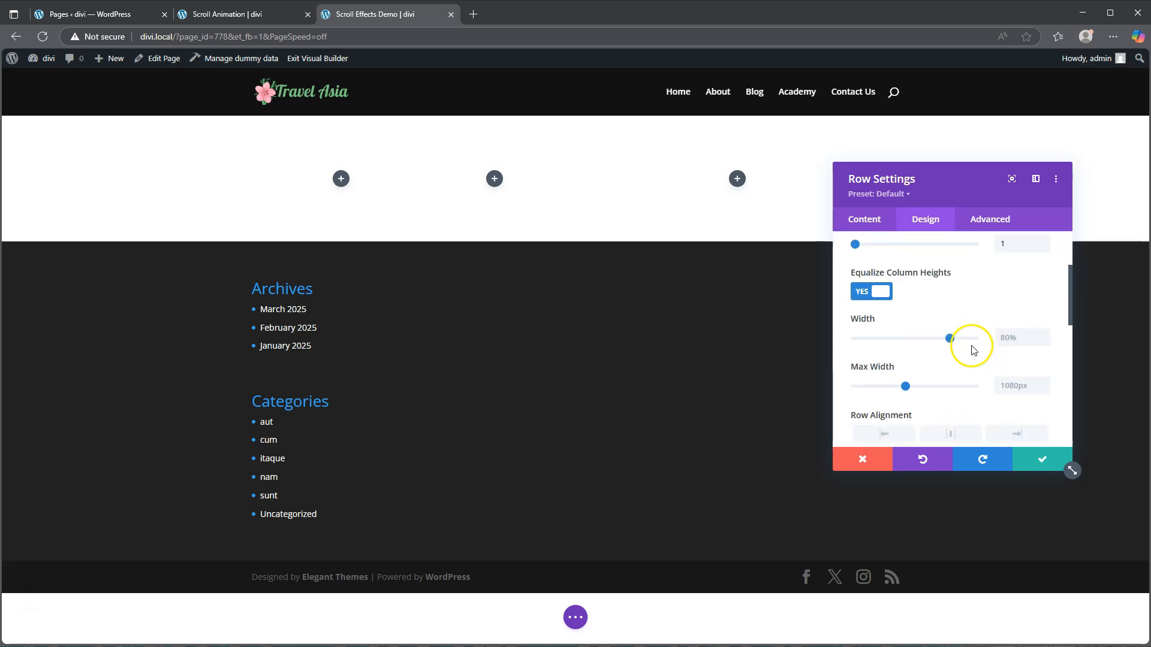
left_click_drag(957, 342, 999, 341)
left_click(1019, 387)
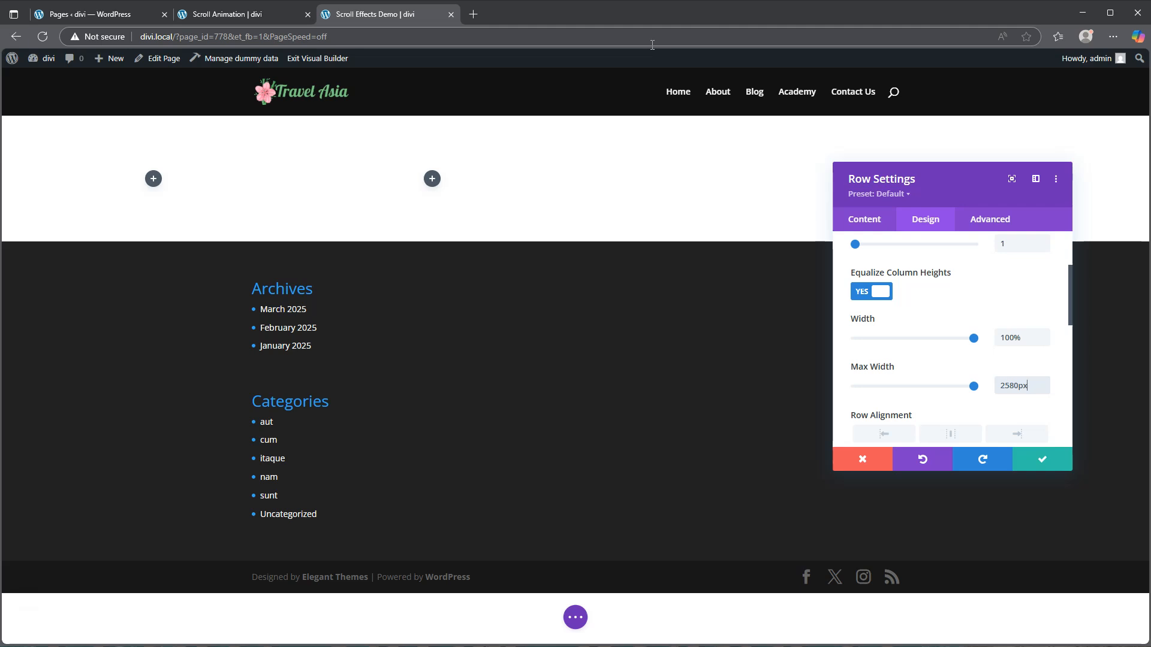
Step: Set the row's top and bottom padding to 0px and save the row settings
scroll(947, 334, "down", 10)
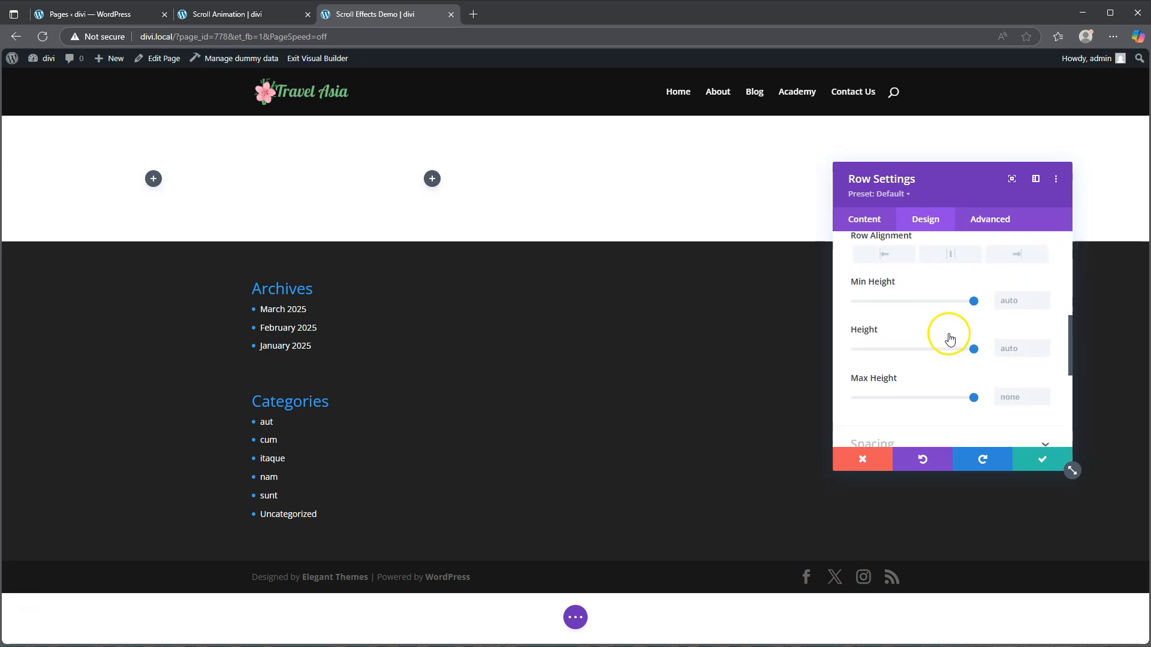
left_click(944, 266)
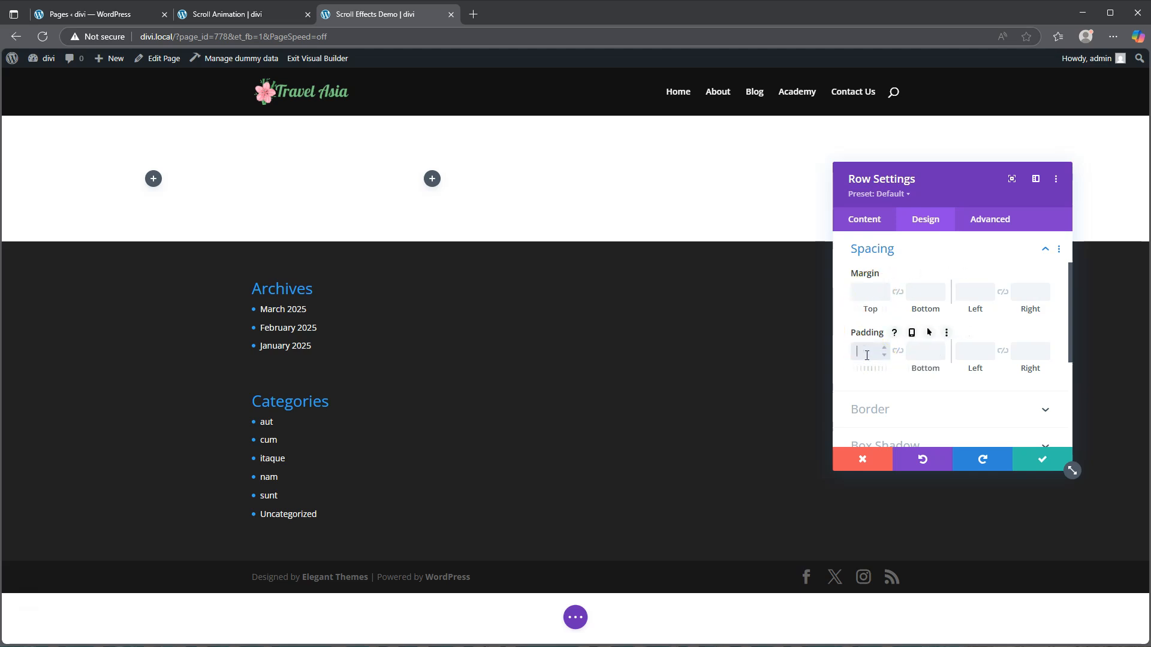
left_click(897, 351)
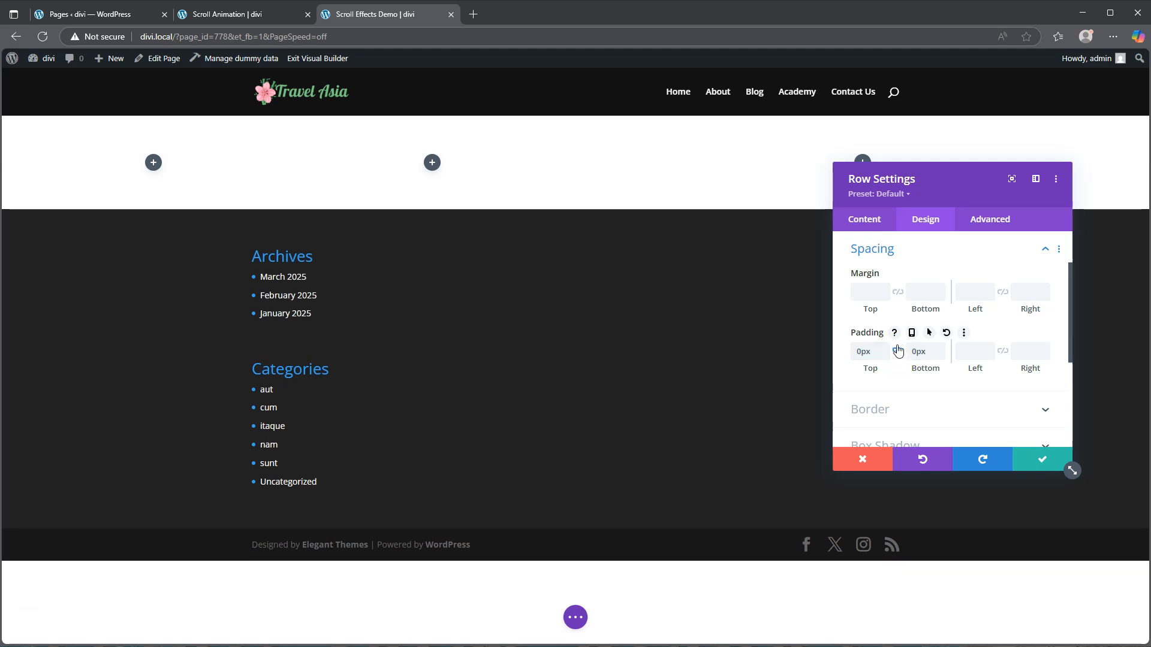
scroll(983, 342, "down", 2)
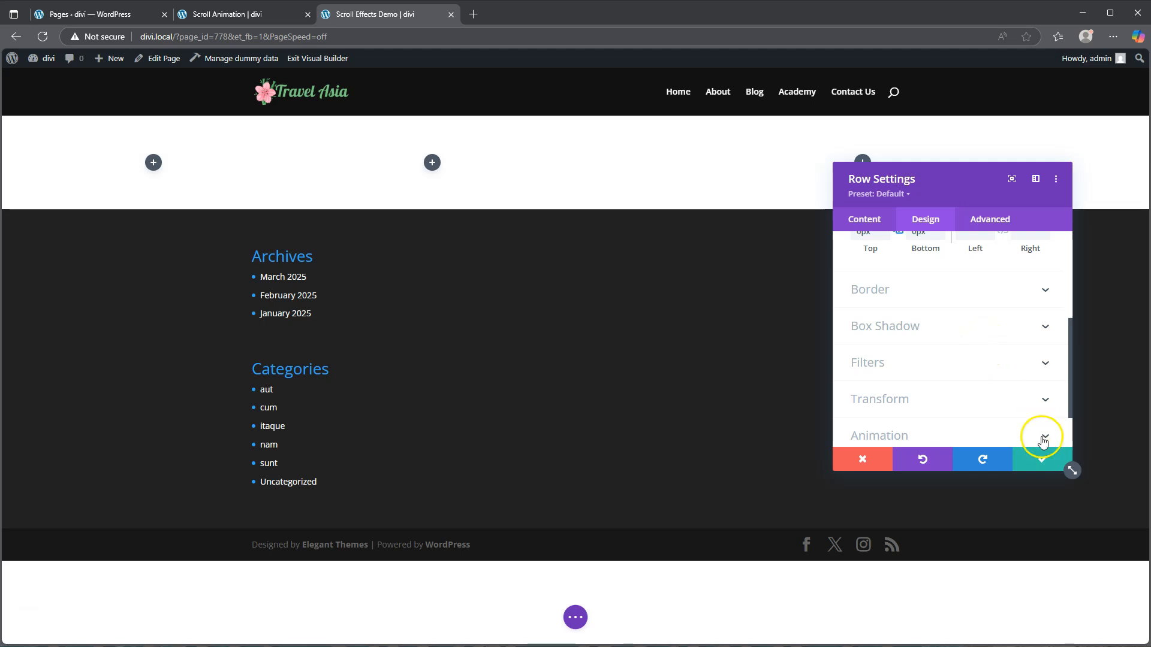
left_click(1042, 460)
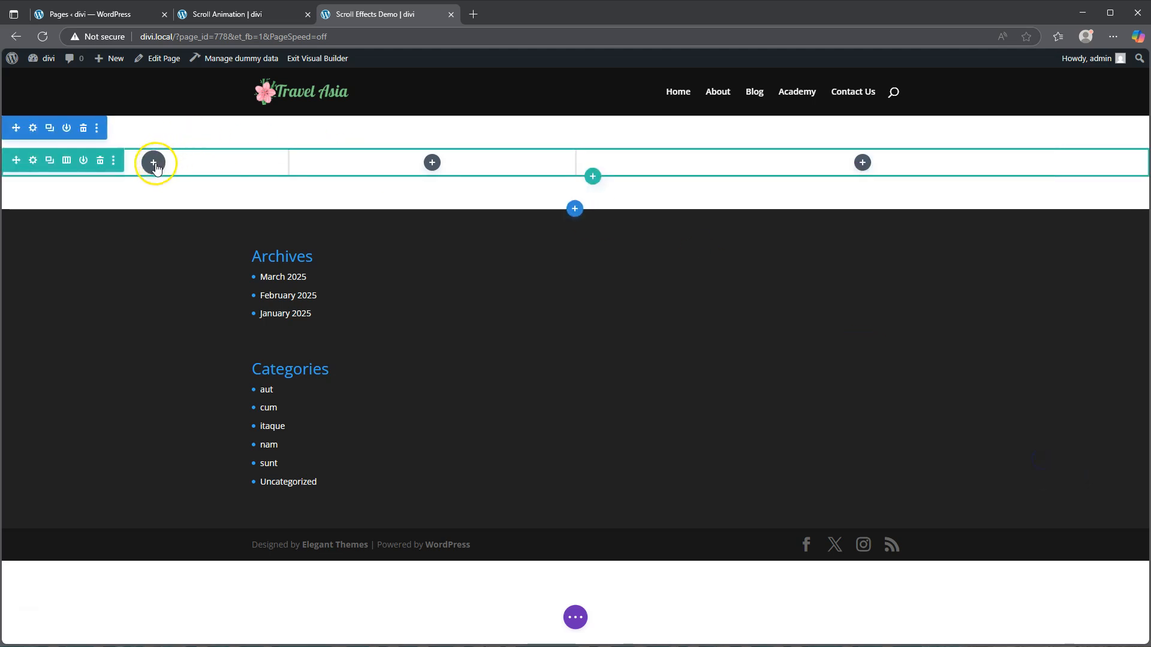
Step: Set the first column's desktop padding to 200px at the top and bottom, linking the two values
left_click(34, 160)
left_click(861, 328)
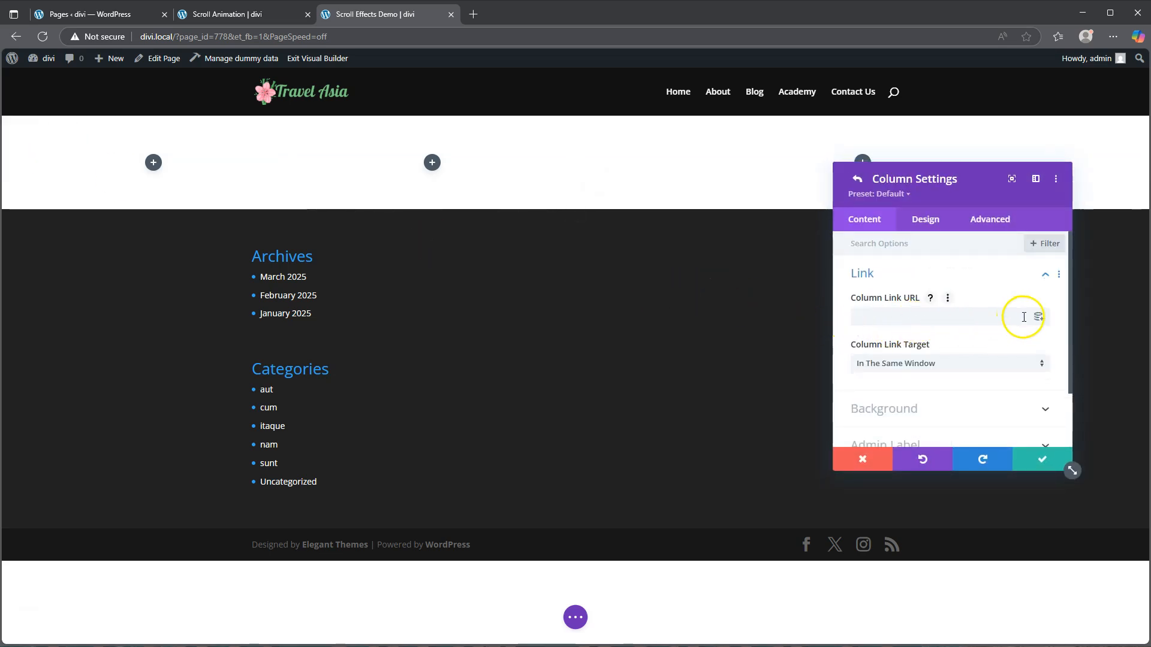
left_click(930, 215)
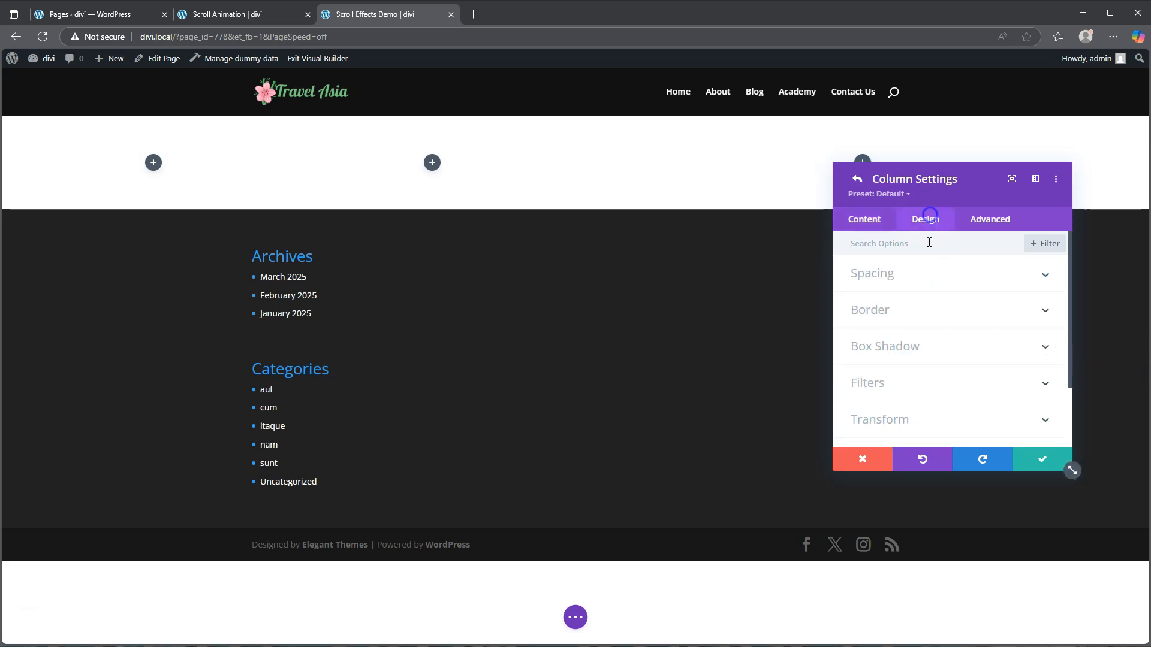
left_click(908, 282)
left_click(912, 299)
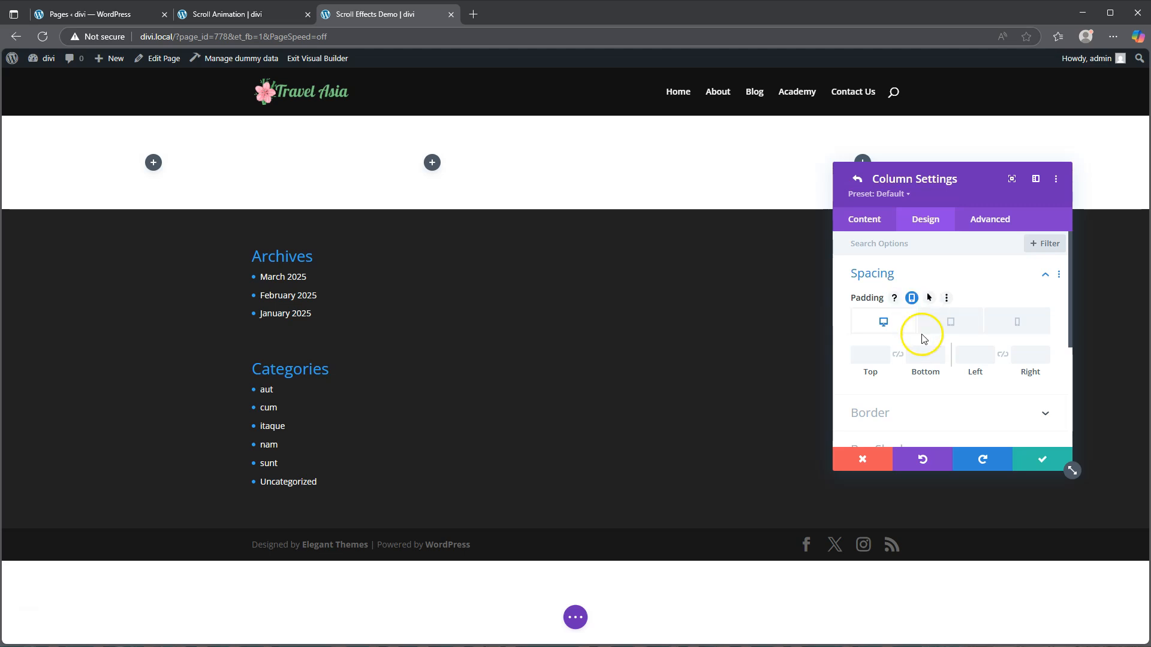
left_click(871, 357)
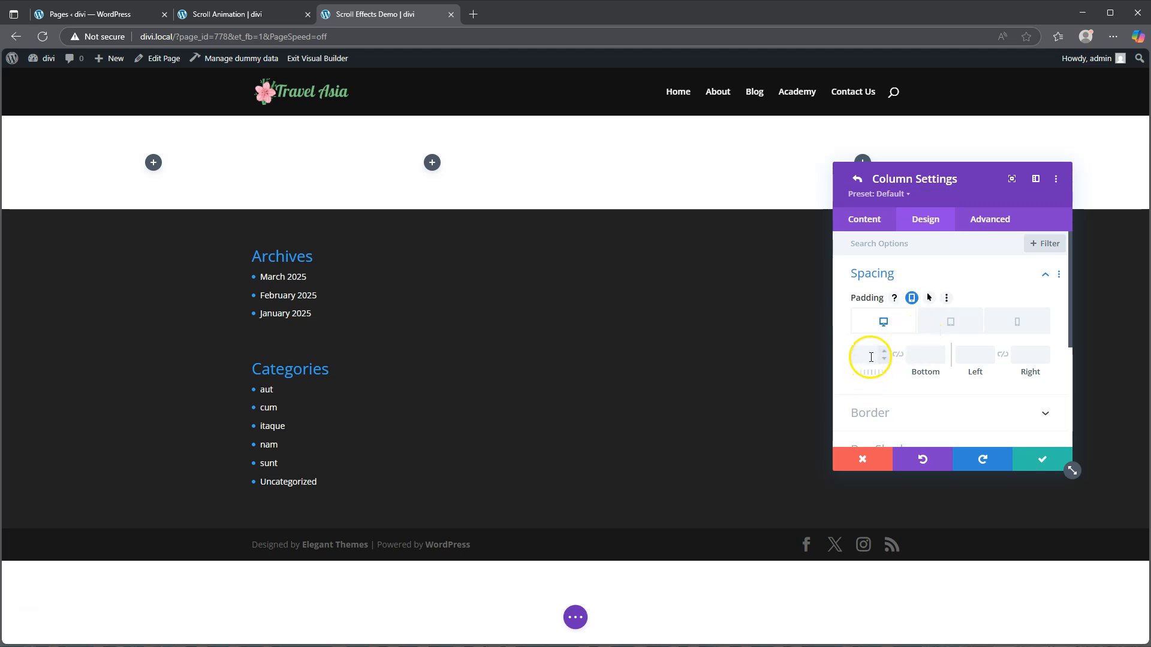
type("200px")
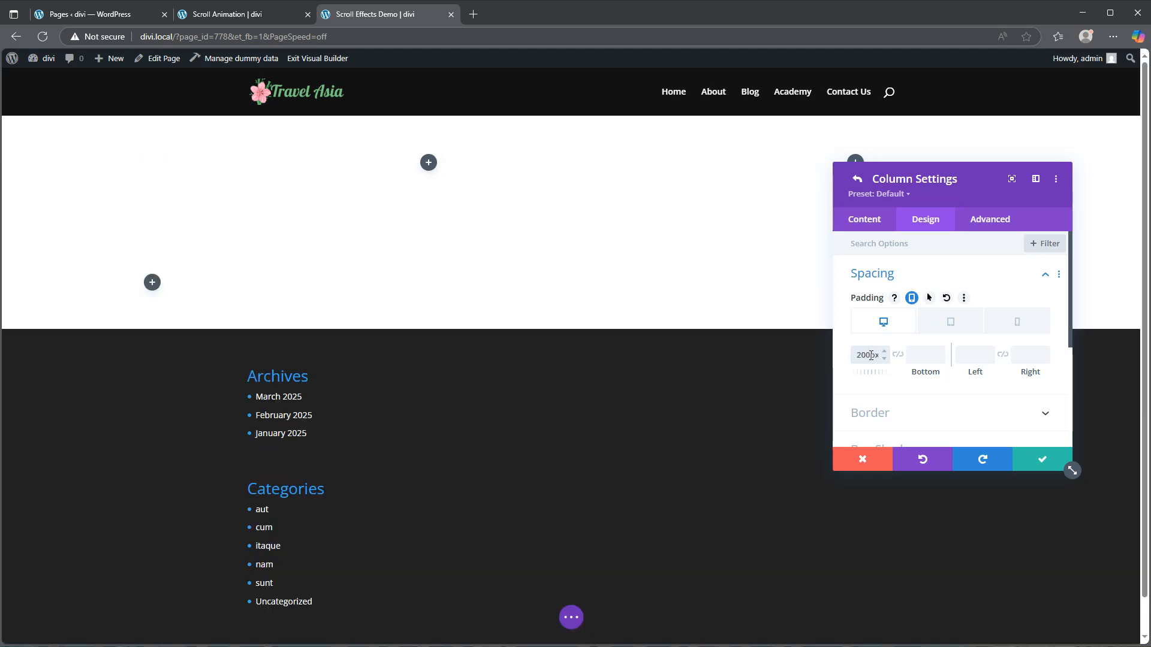
left_click(896, 357)
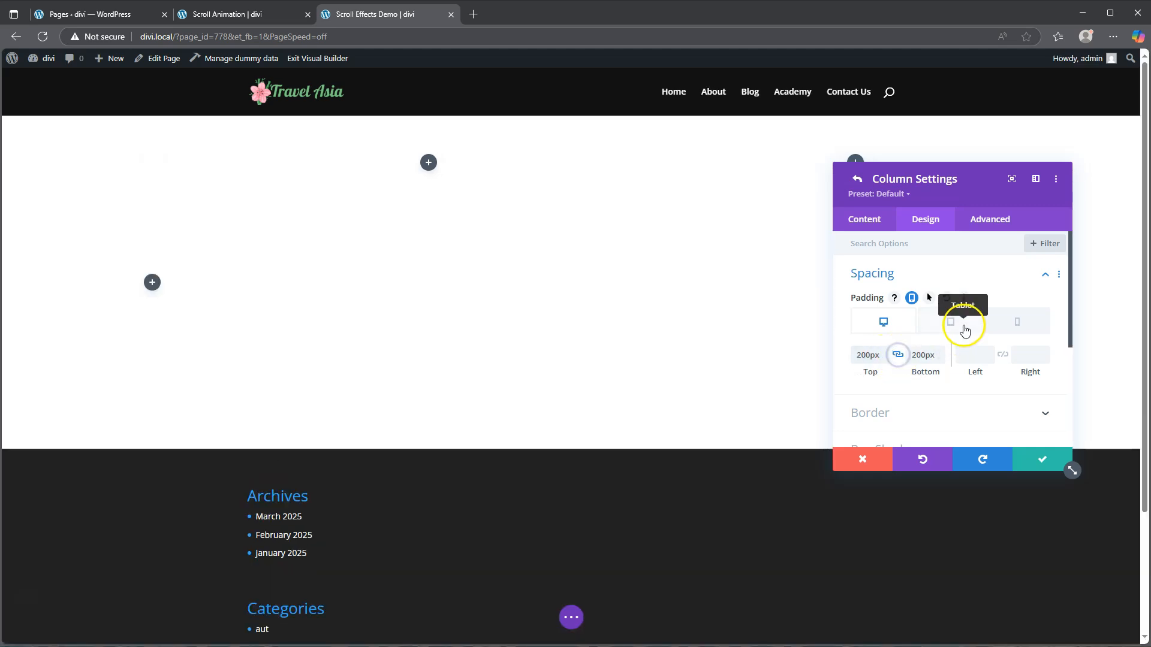
Step: Set the first column's top and bottom padding to 100px on tablet and 80px on phone
left_click(952, 323)
left_click(861, 354)
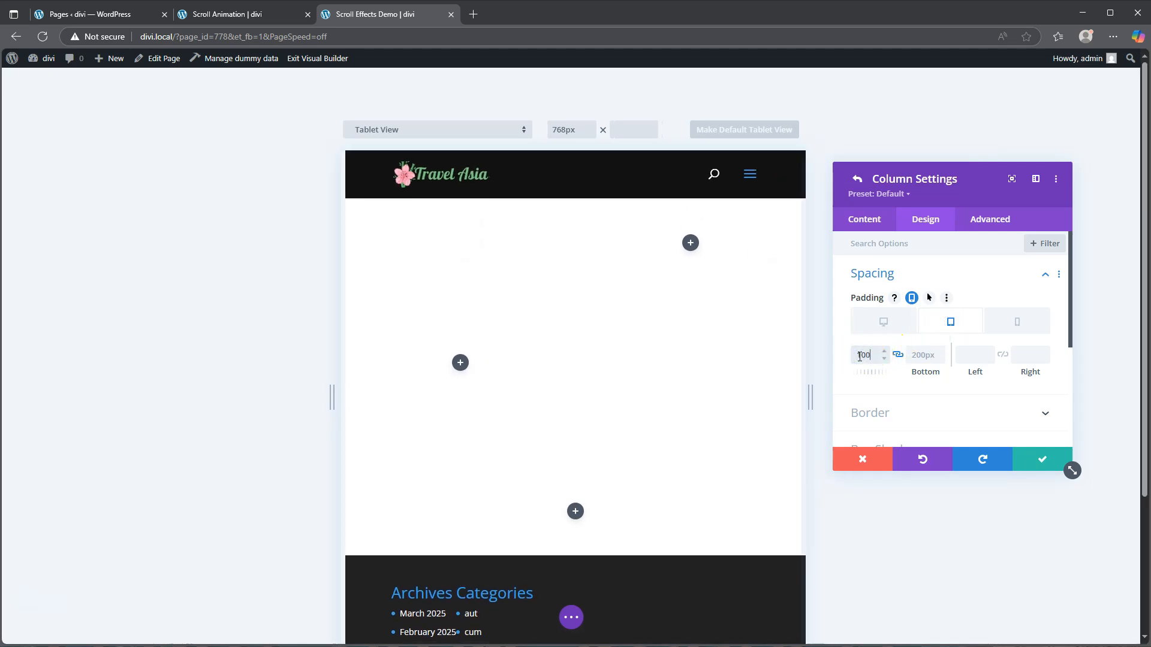
type("100")
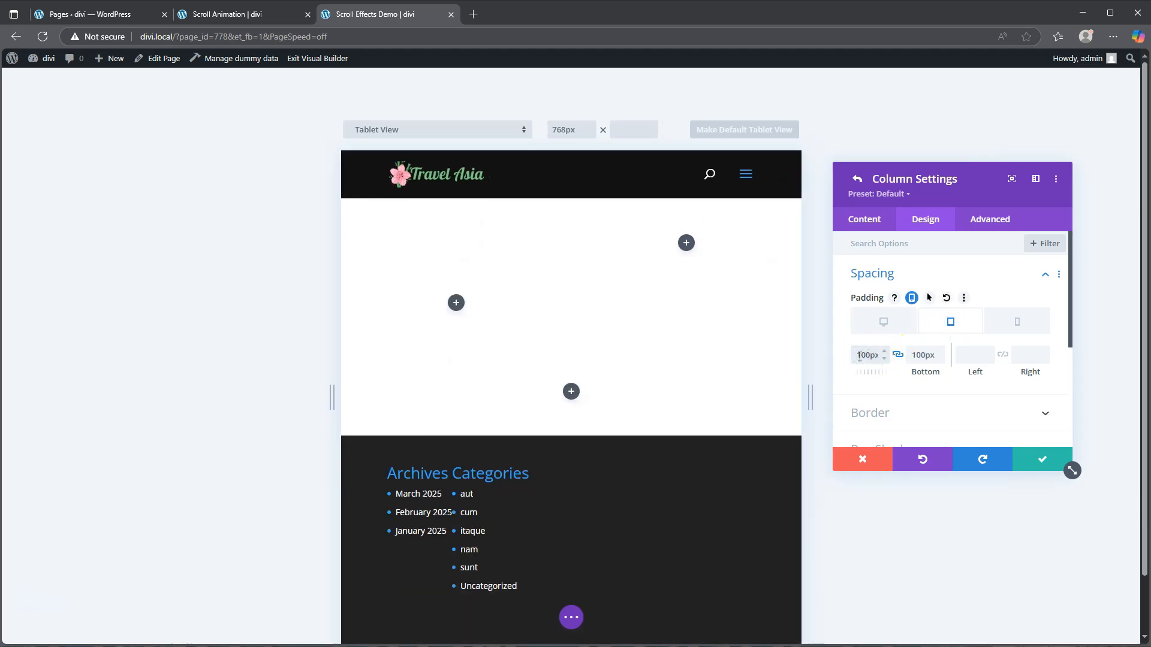
left_click(1019, 324)
left_click(862, 356)
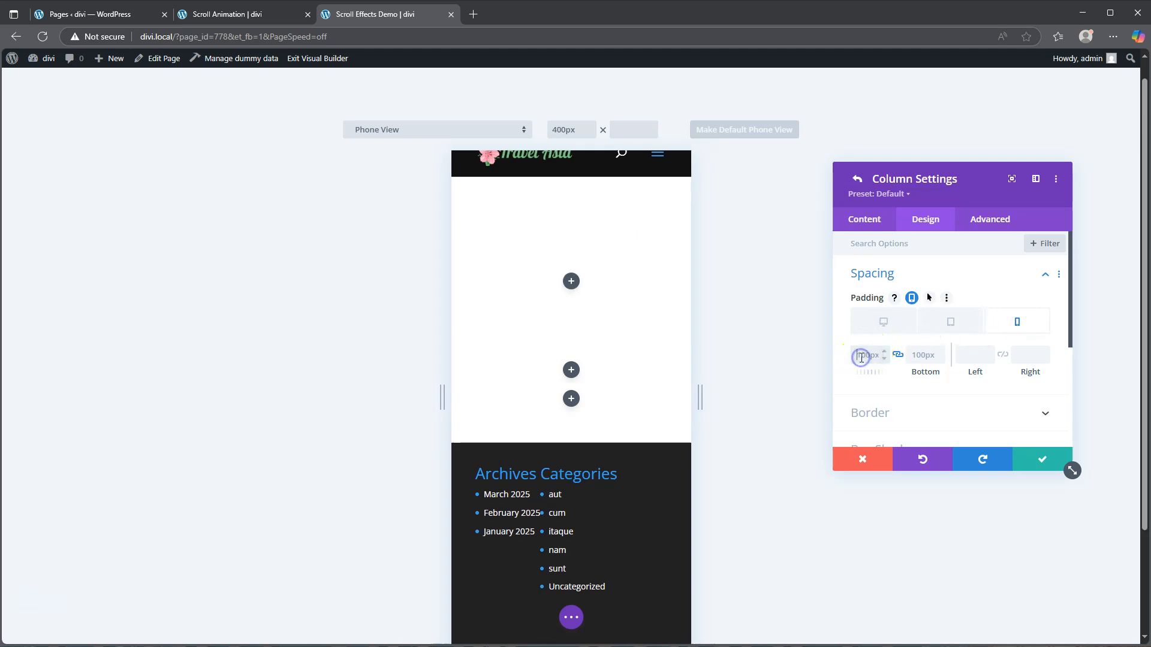
type("80")
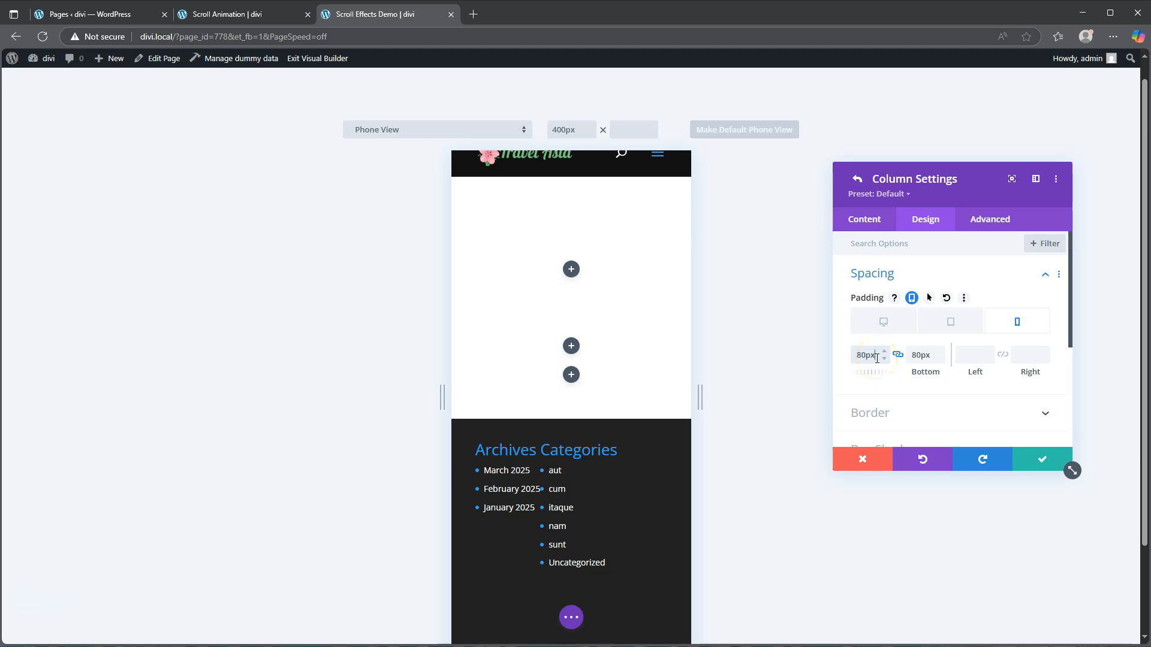
Step: Set the first column's Z Index to 11 and save the column settings
left_click(985, 225)
scroll(933, 368, "down", 2)
left_click(921, 338)
scroll(933, 373, "down", 2)
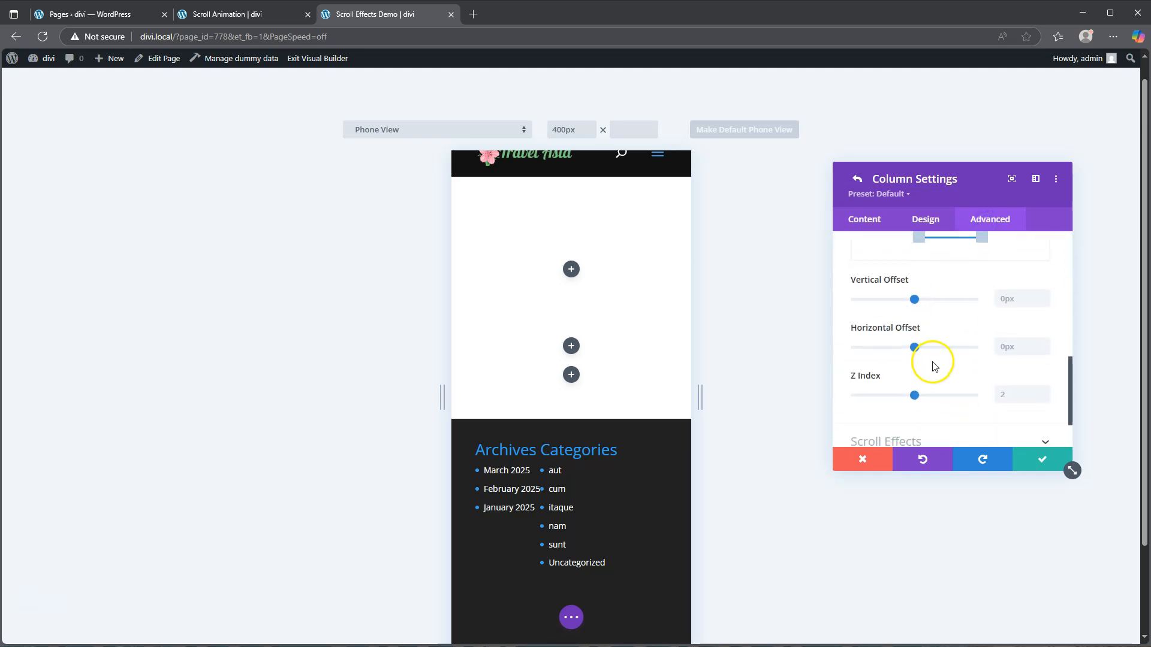
left_click(1009, 397)
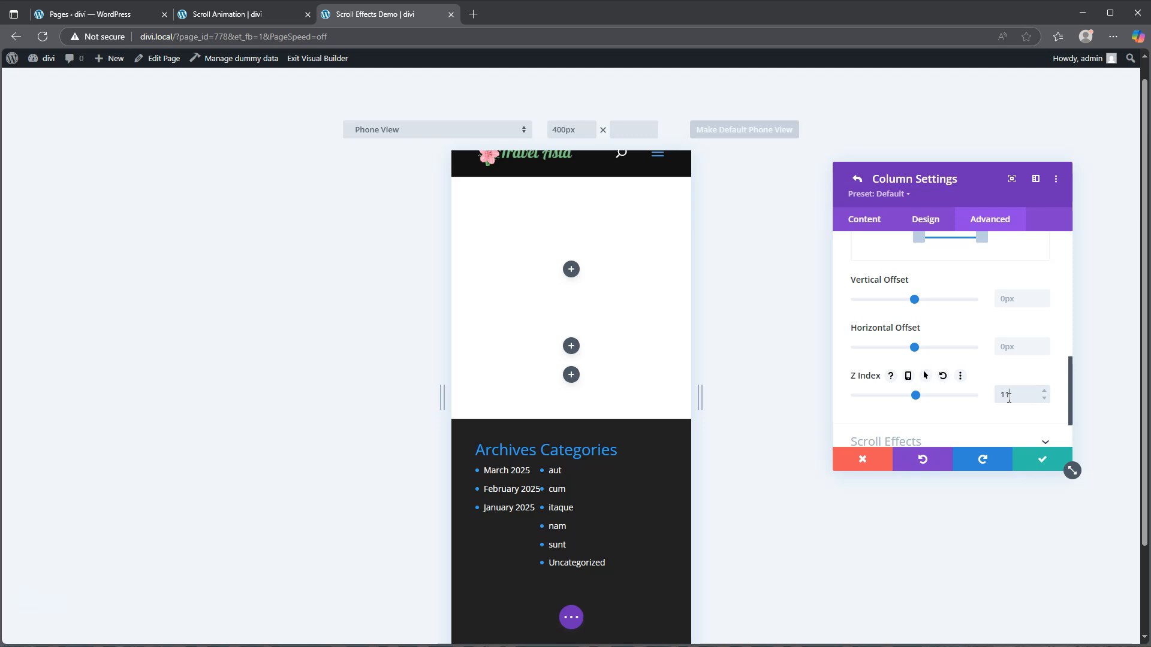
type("11")
left_click(1032, 456)
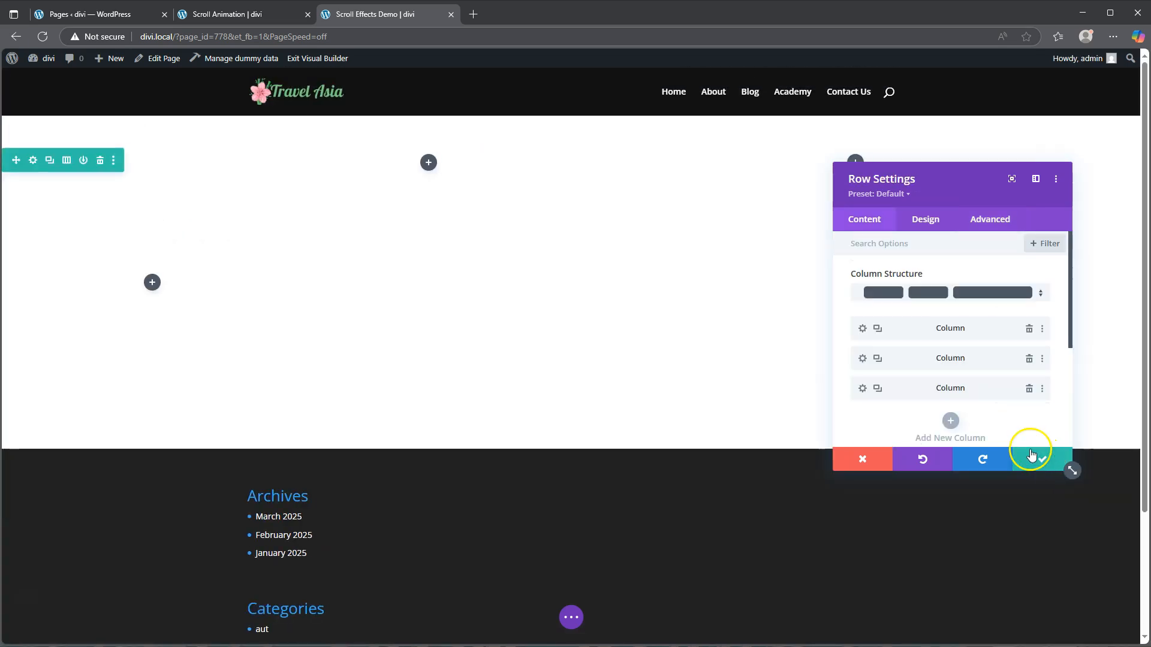
Step: Give the second column a background color of #f9f9f9
left_click(862, 358)
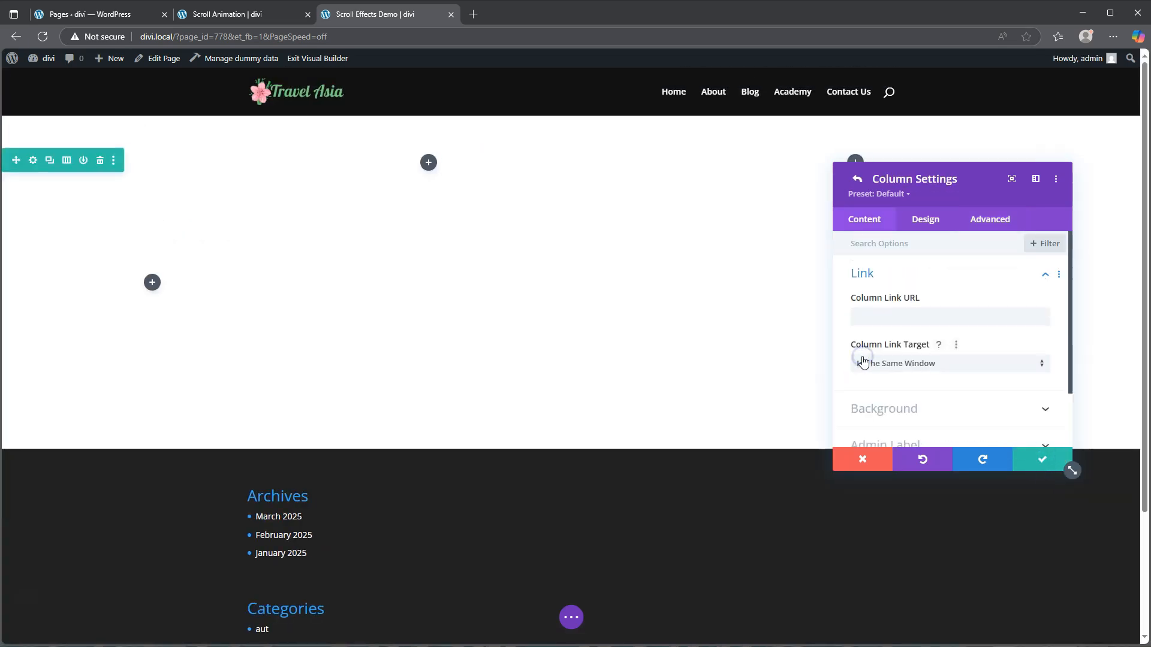
left_click(923, 408)
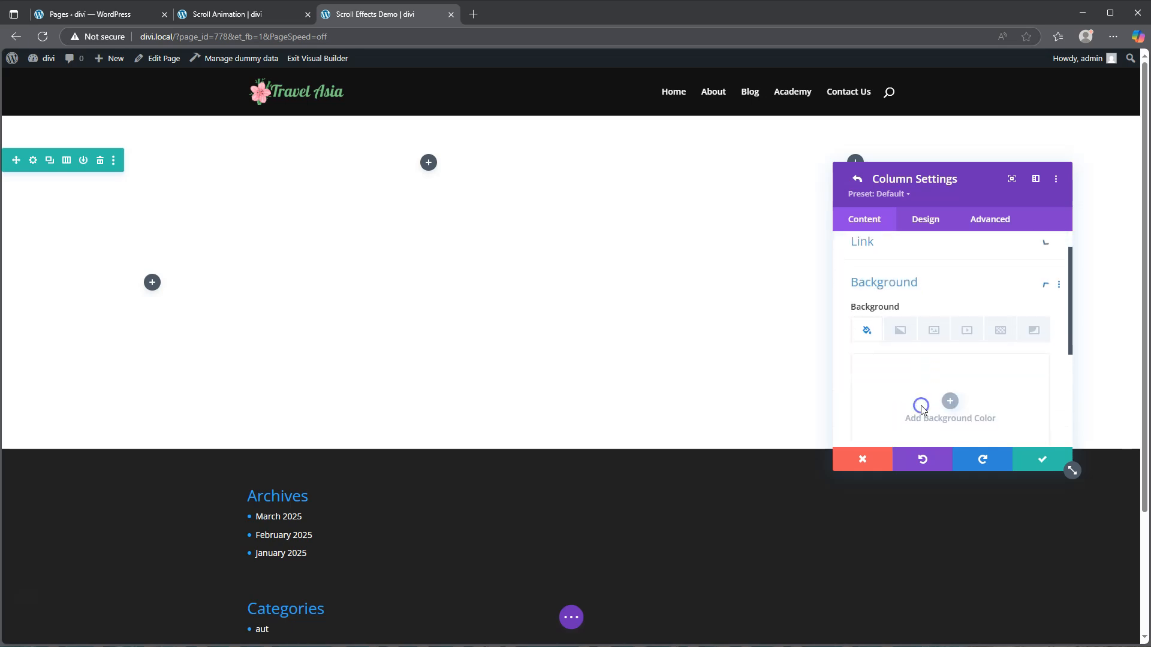
left_click(946, 371)
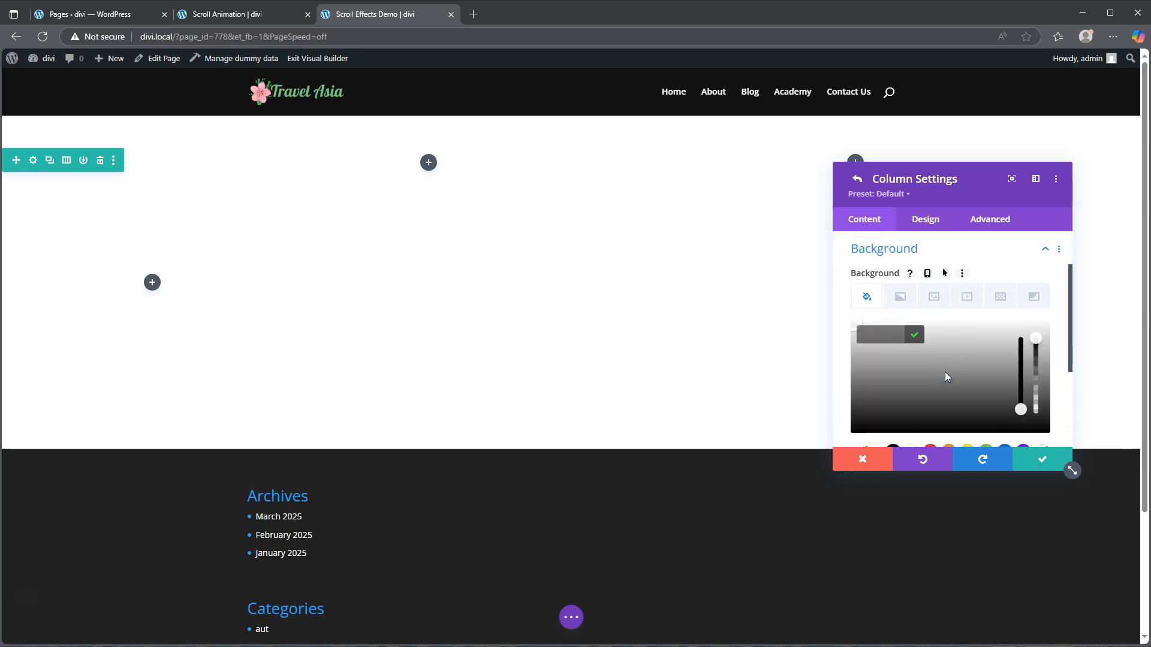
left_click(884, 332)
type("f9f9f9")
left_click(882, 325)
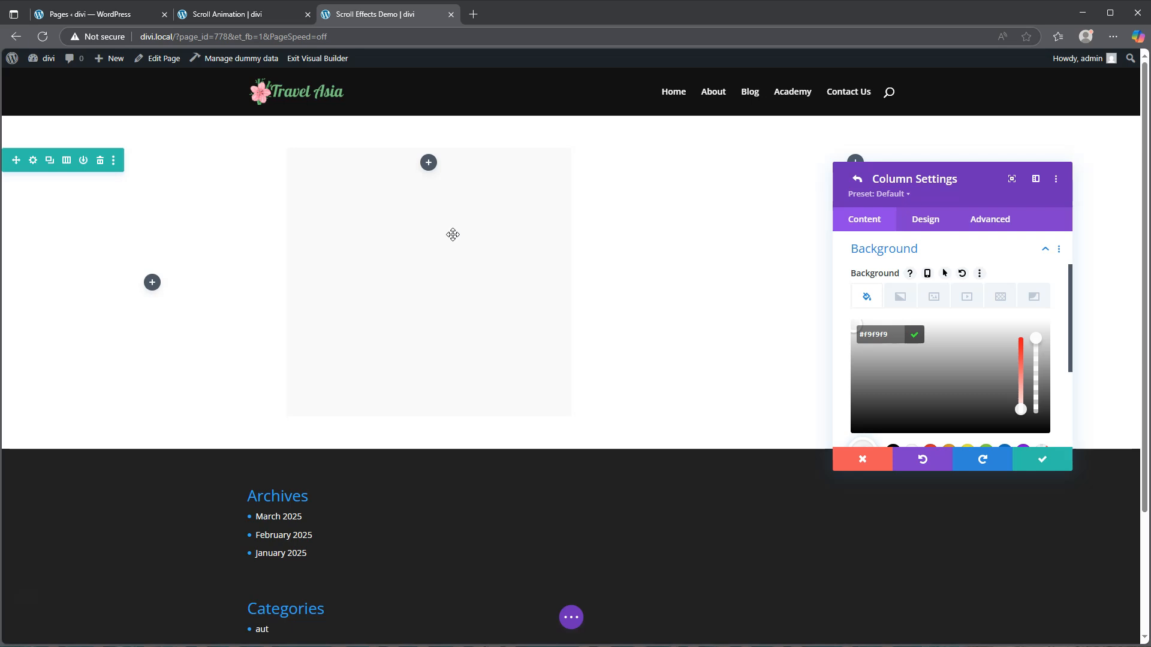
Step: Set the second column's desktop padding to 200px at the top and bottom, linking the two values
left_click(925, 222)
left_click(912, 275)
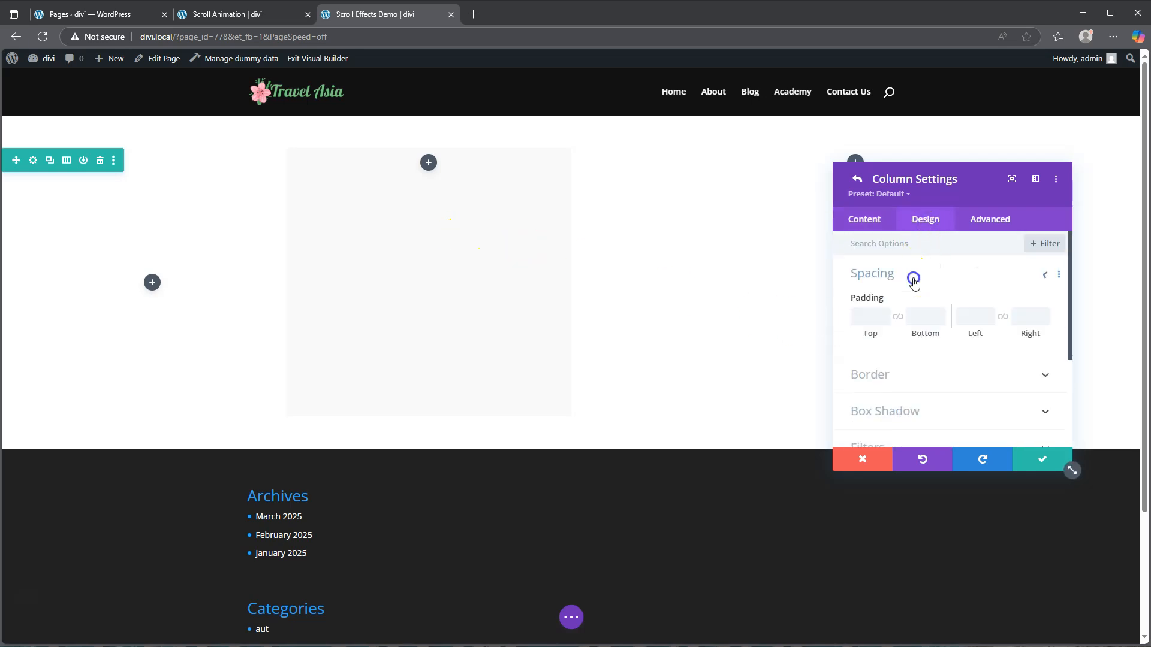
left_click(910, 298)
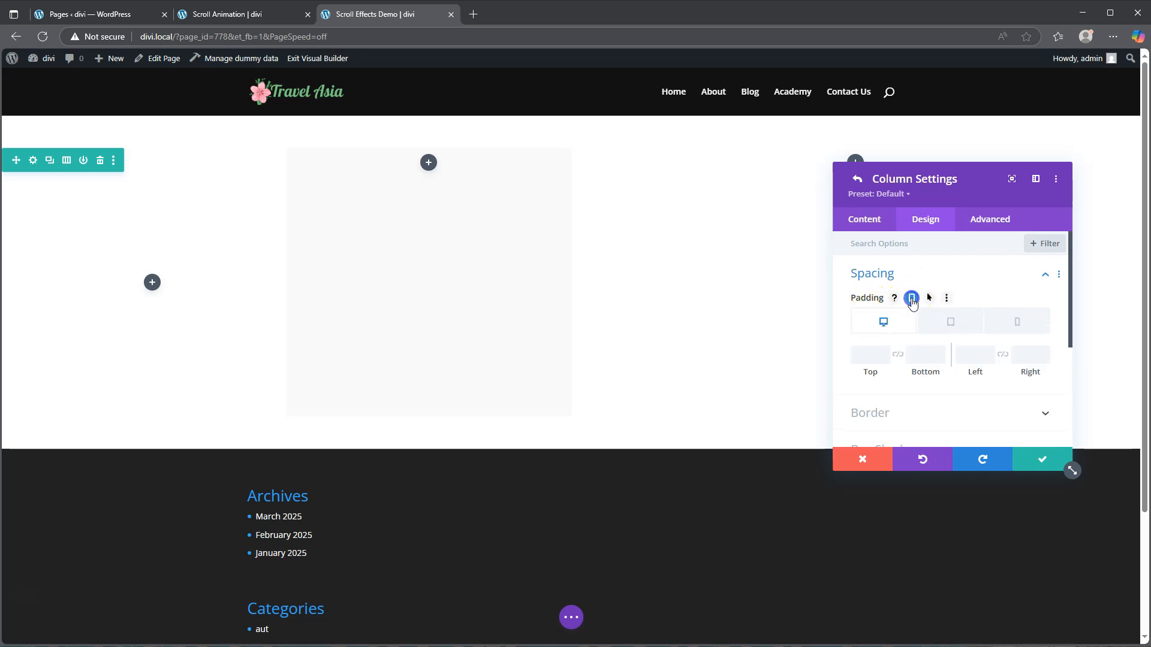
left_click(870, 356)
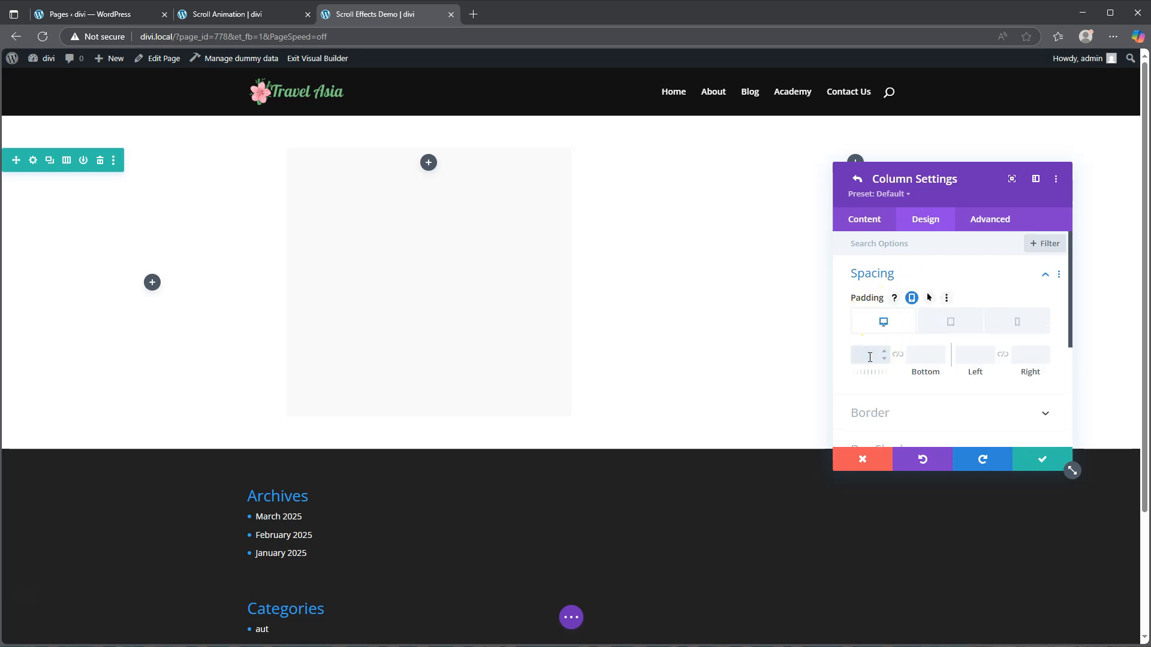
type("200px")
left_click(897, 354)
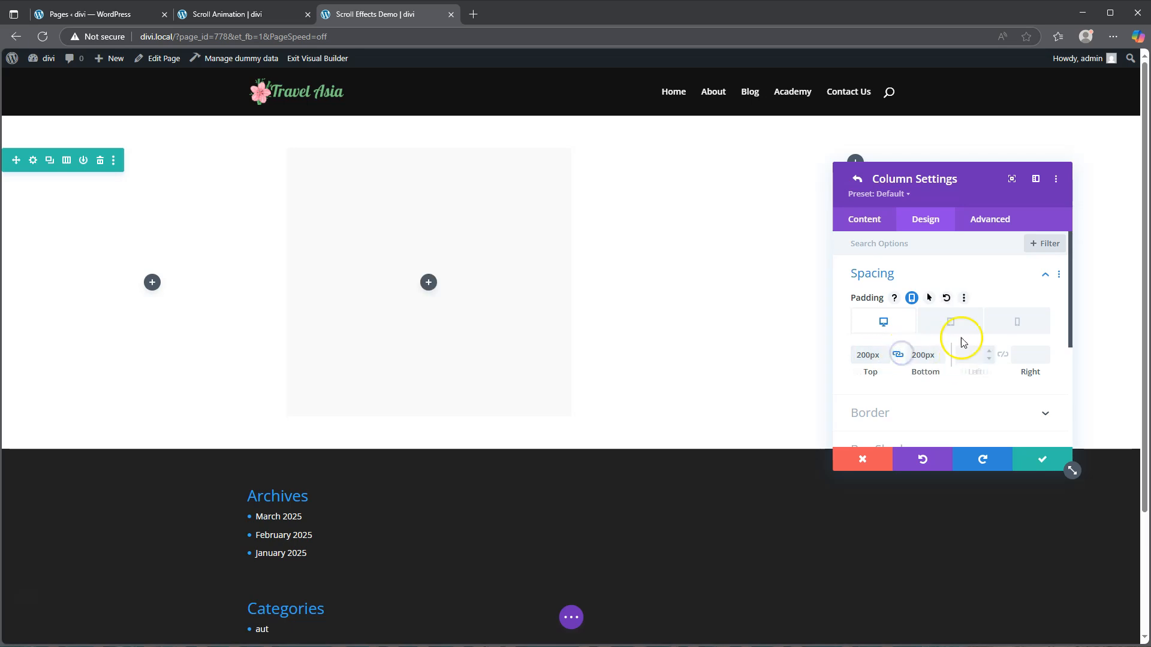
Step: Set the second column's top and bottom padding to 150px on tablet and 100px on phone, and save the column settings
left_click(955, 322)
left_click(863, 355)
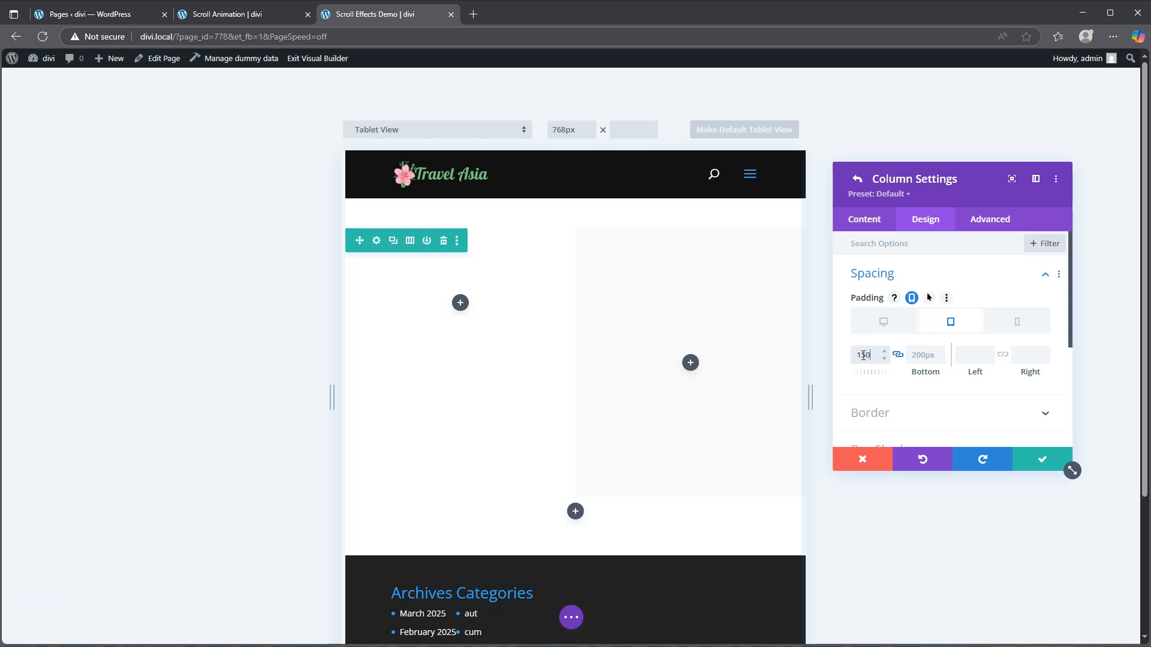
left_click(1018, 324)
left_click(863, 358)
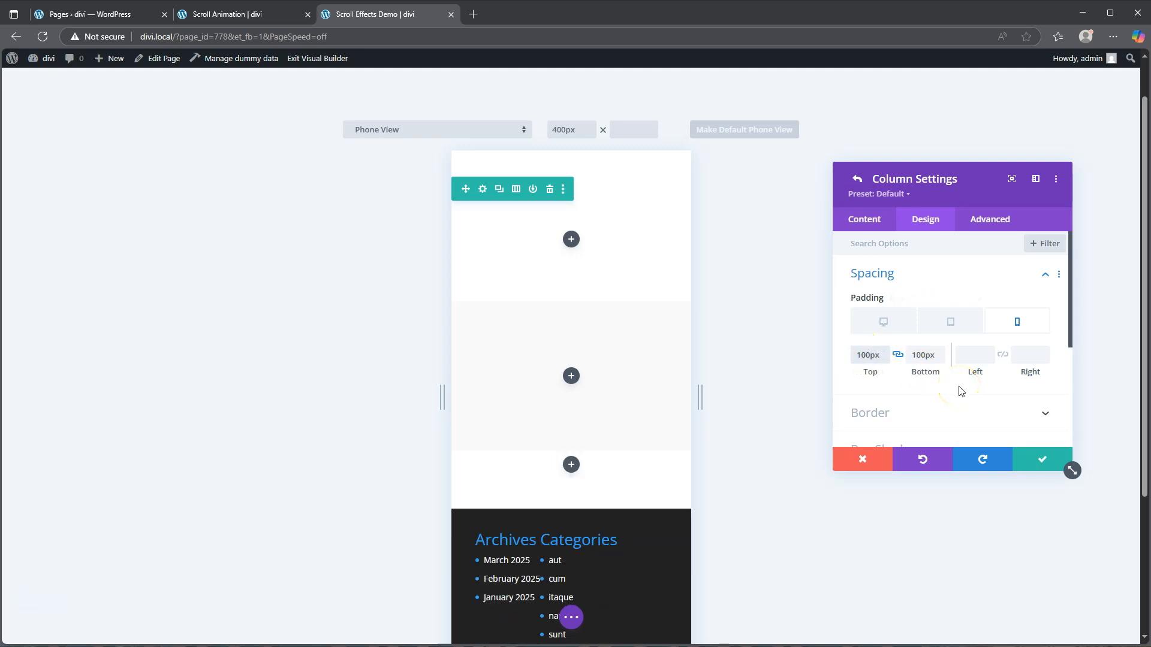
left_click(1043, 460)
Step: Set the third column's desktop padding to 200px at the top and bottom, linking the two values
left_click(860, 389)
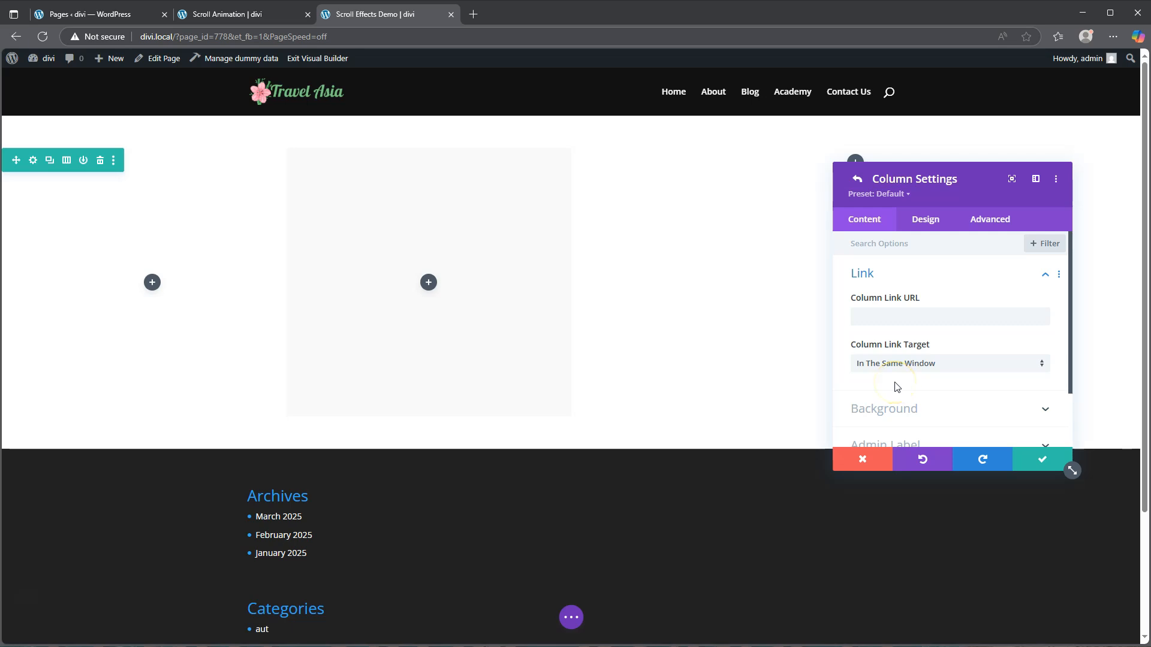
left_click(928, 220)
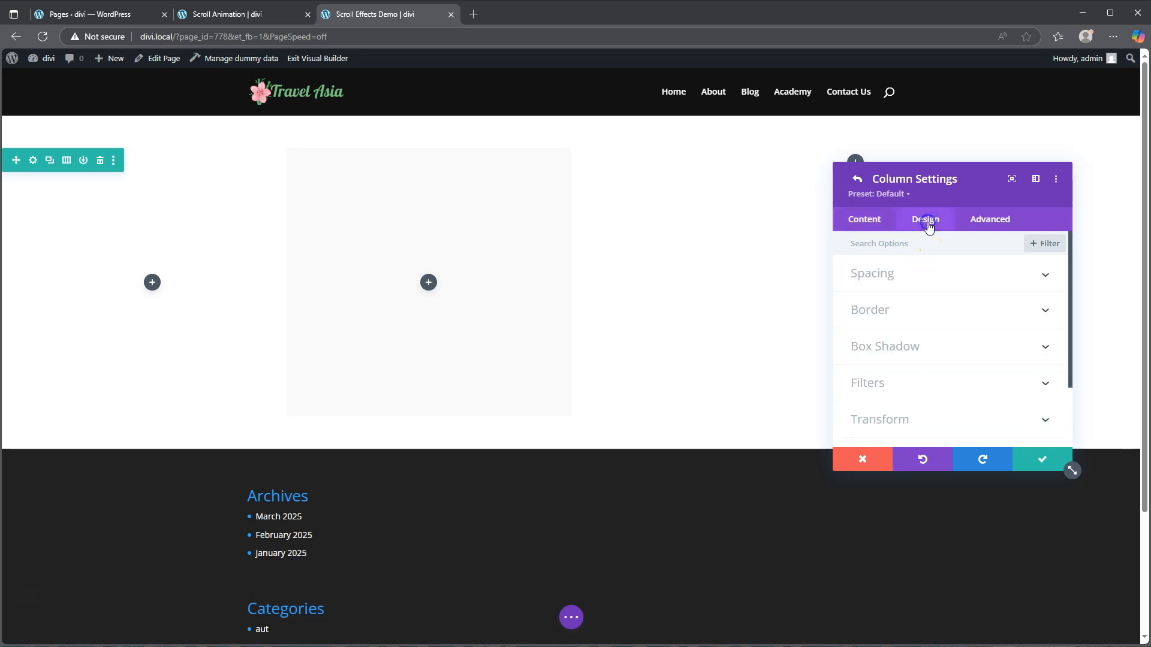
left_click(910, 279)
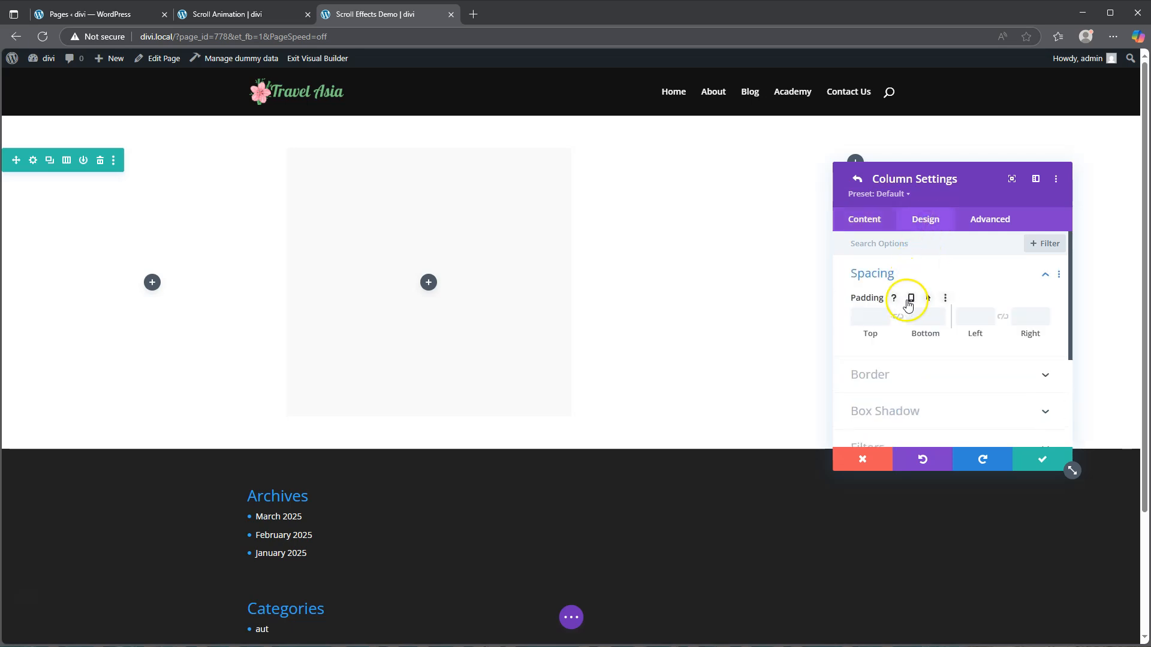
left_click(911, 299)
left_click(870, 362)
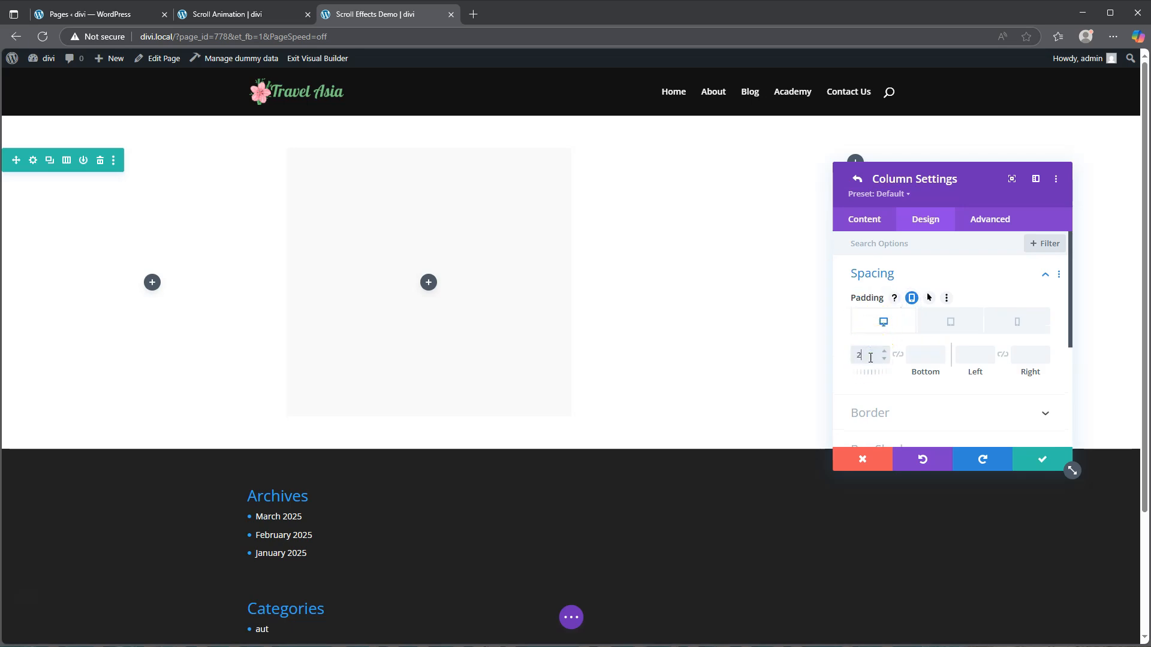
left_click(901, 355)
Step: Set the third column's top and bottom padding to 100px on tablet and 50px on phone
left_click(950, 322)
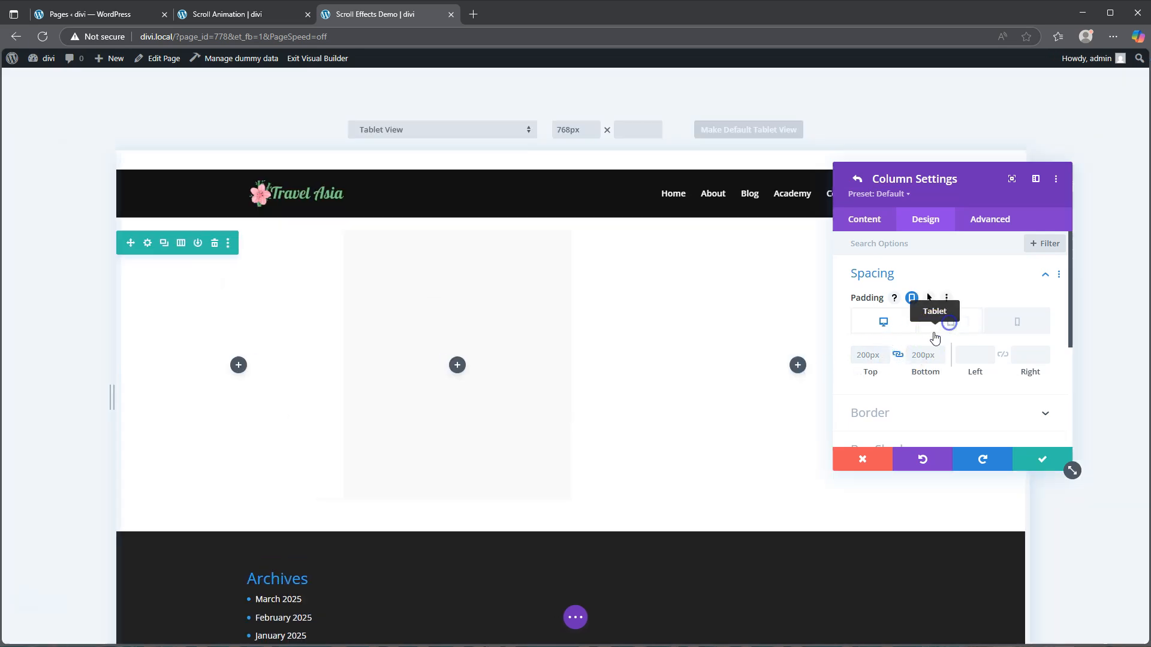
left_click(861, 355)
type("100")
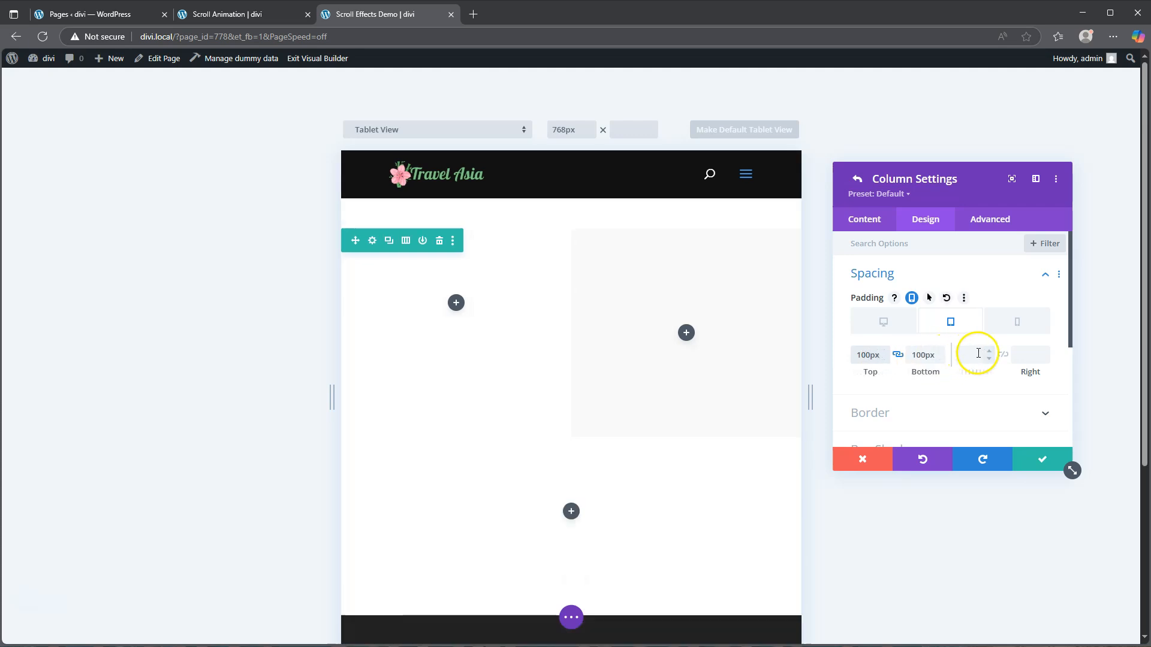
left_click(1020, 324)
left_click(868, 354)
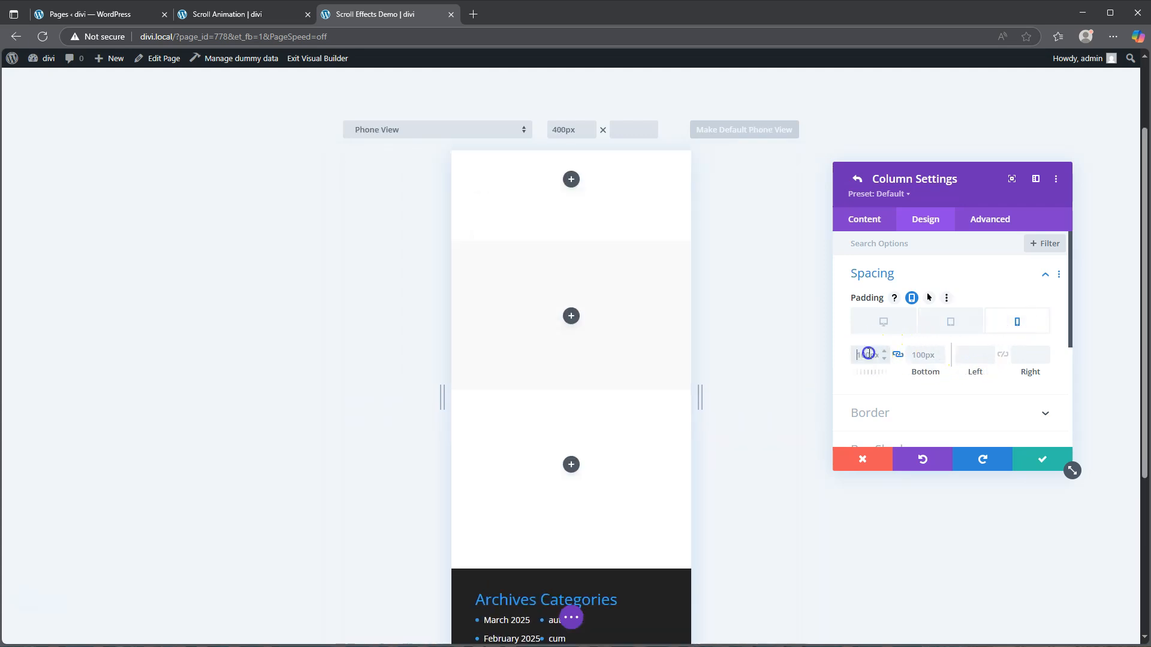
type("50")
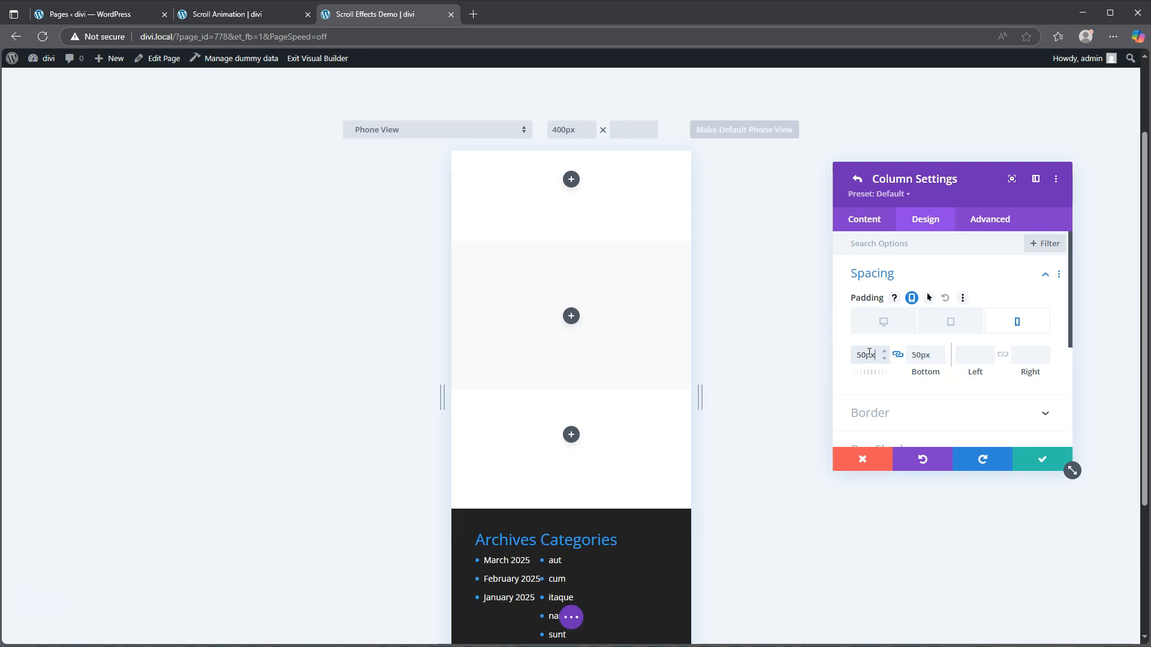
Step: Set the third column's linked left and right padding to 8% on phone and return to the desktop padding values
left_click(951, 357)
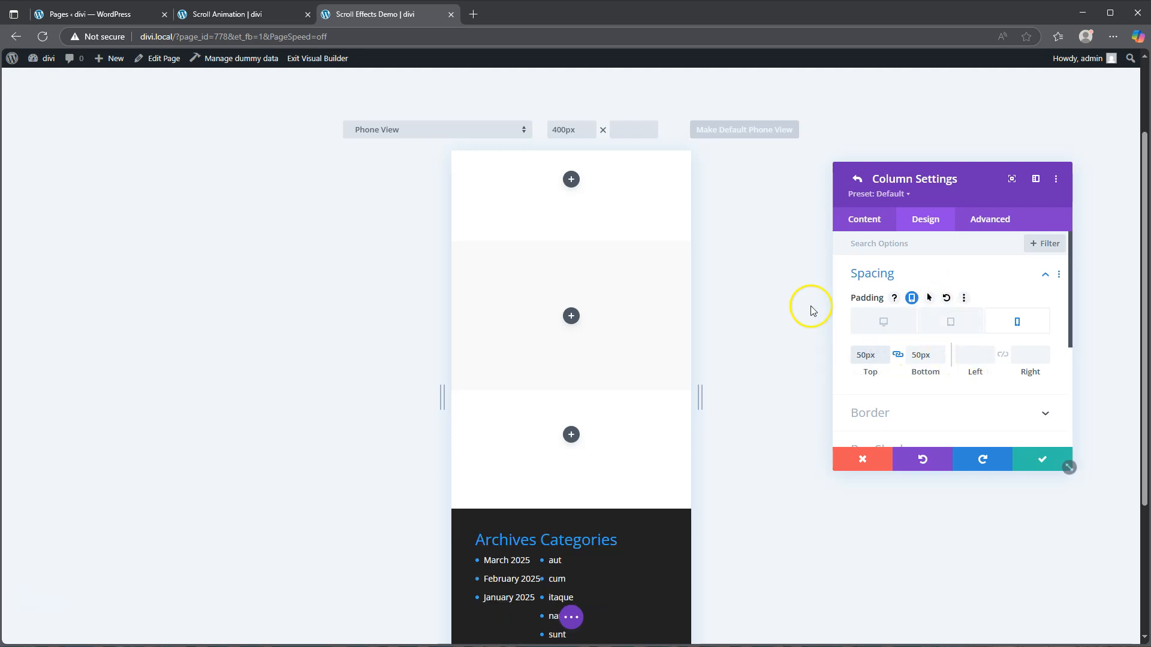
left_click(971, 356)
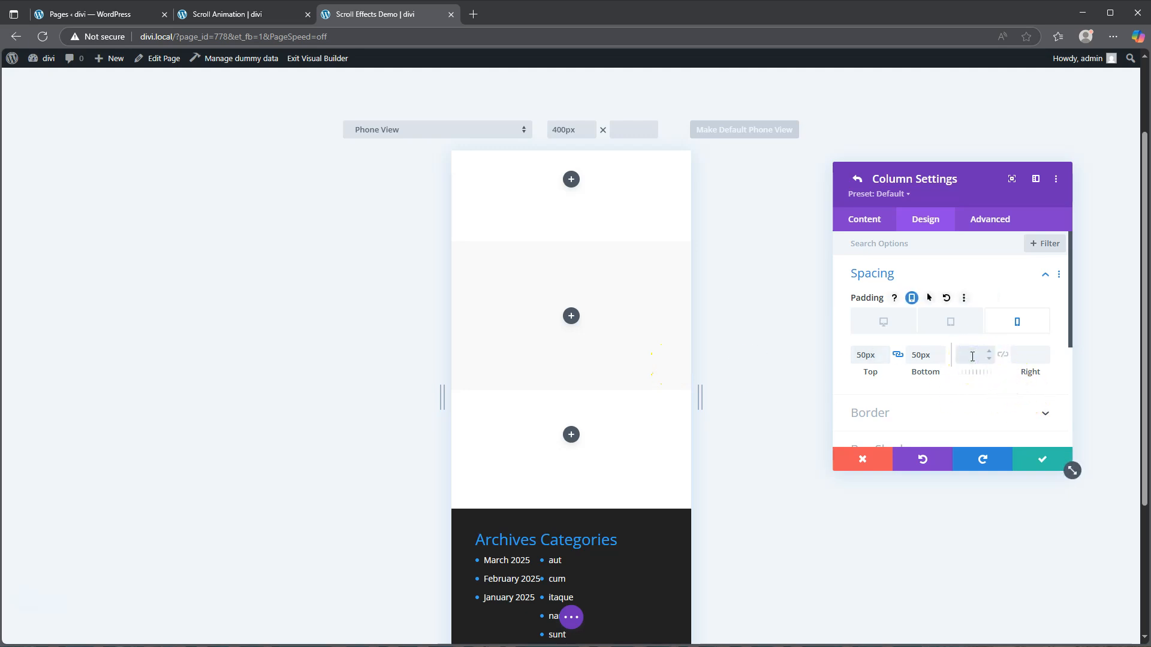
type("8px")
left_click(1001, 355)
left_click(945, 317)
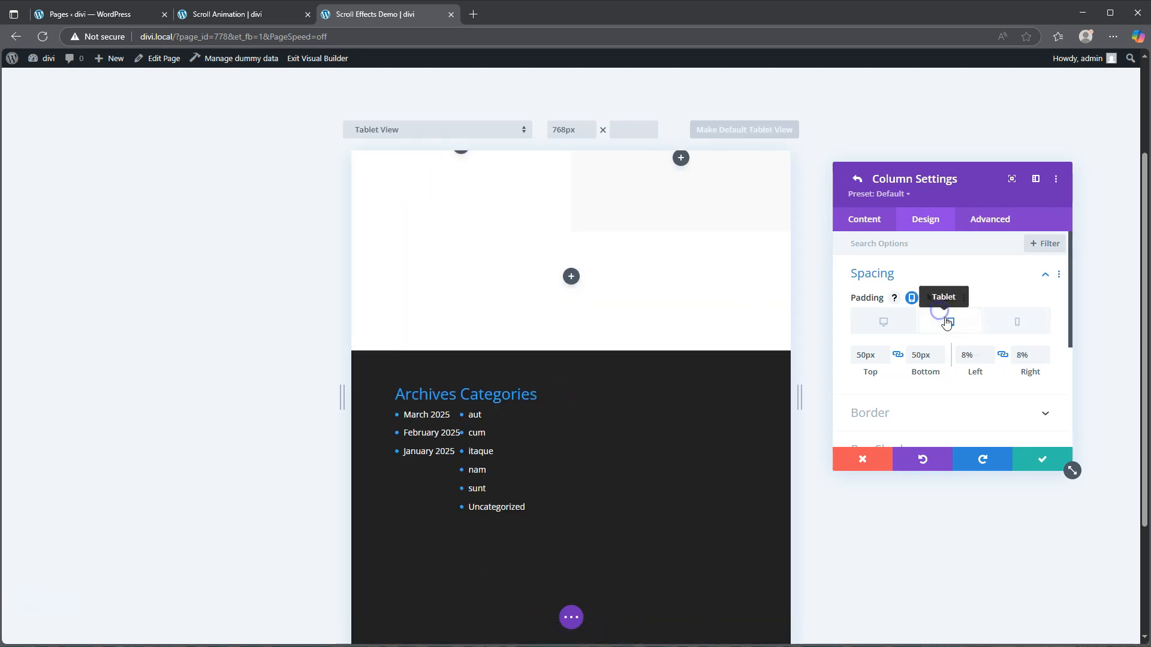
left_click(883, 321)
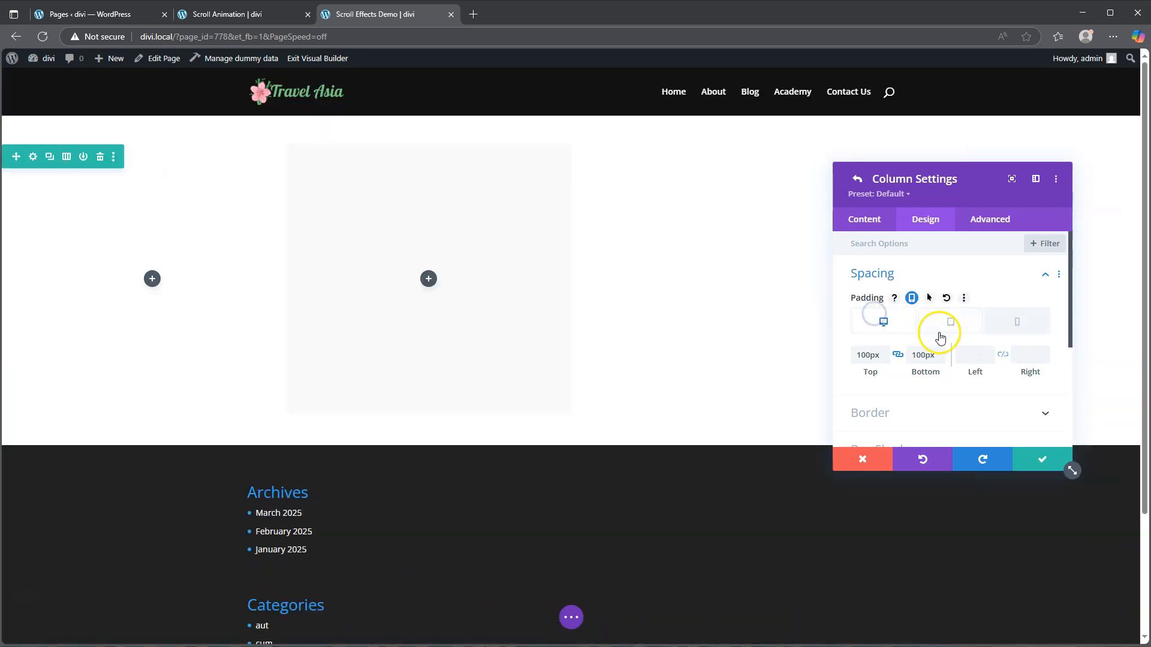
Step: Set the third column's linked left and right desktop padding to 8%, check the tablet and phone values, and save the column settings
left_click(972, 358)
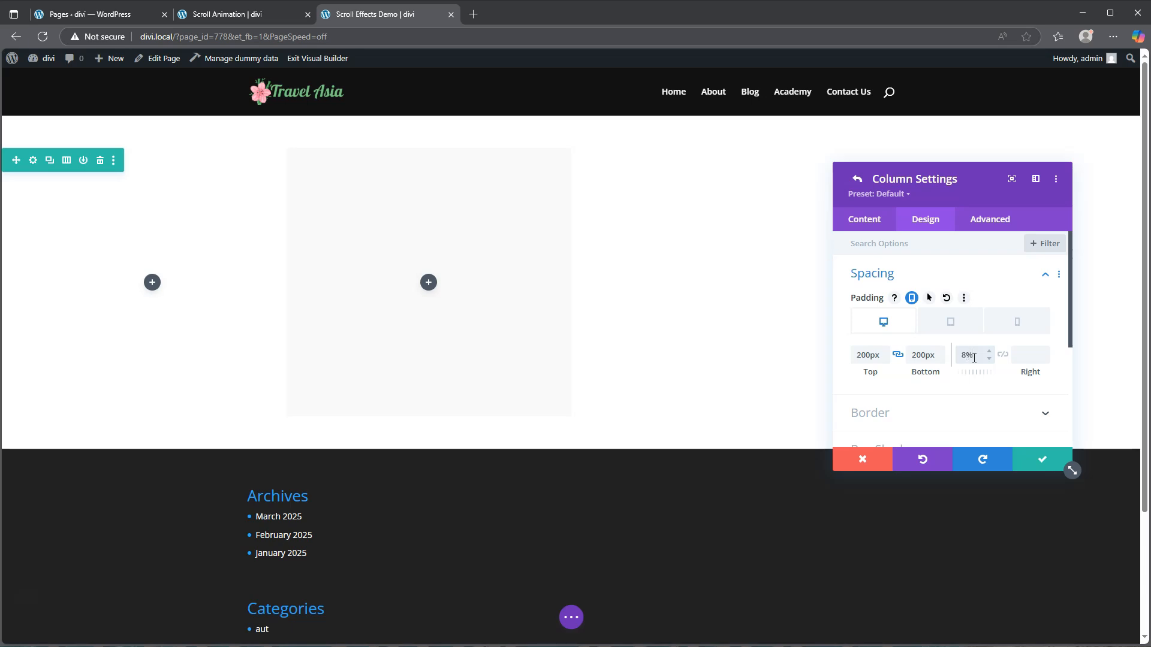
left_click(1002, 354)
left_click(949, 324)
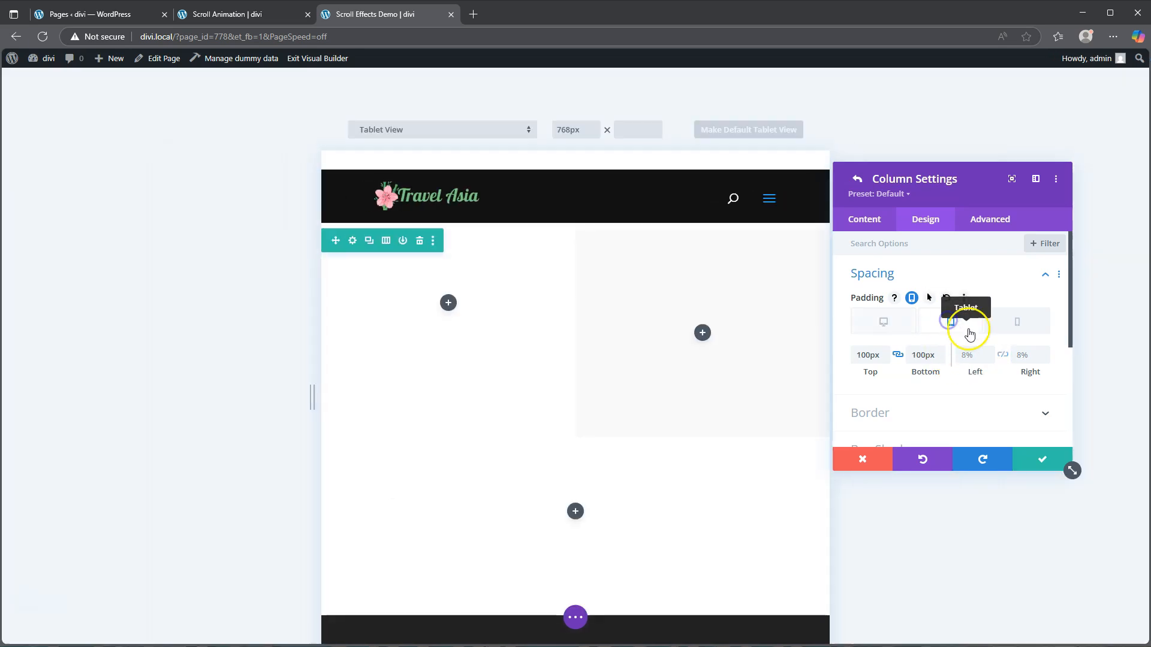
left_click(1026, 327)
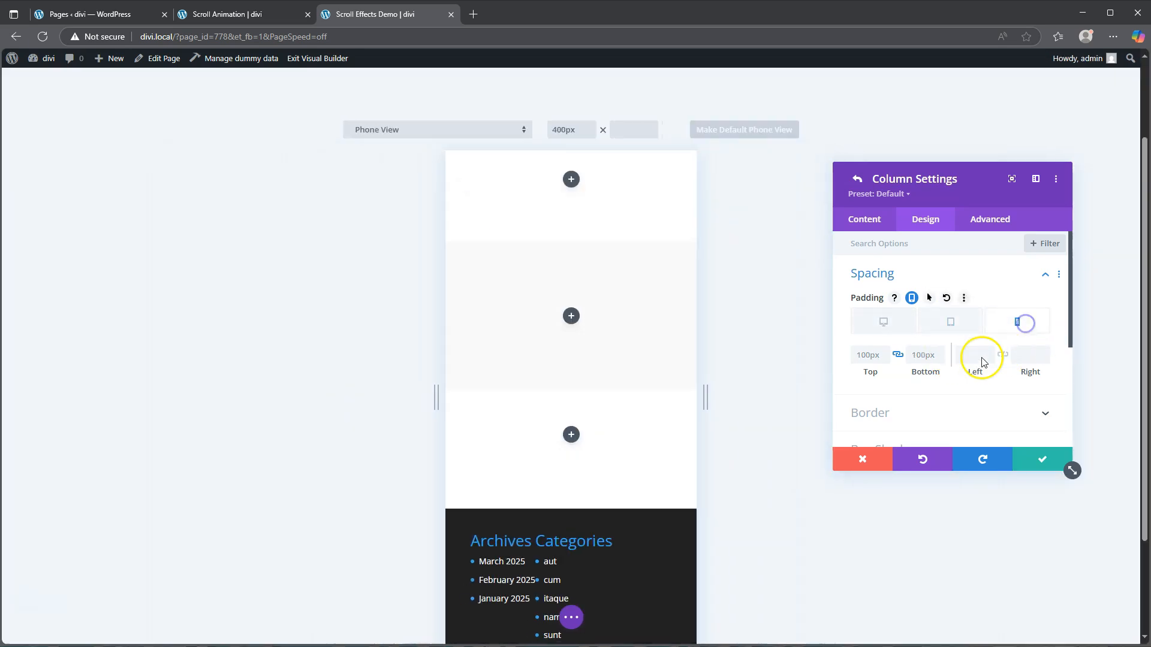
left_click(882, 321)
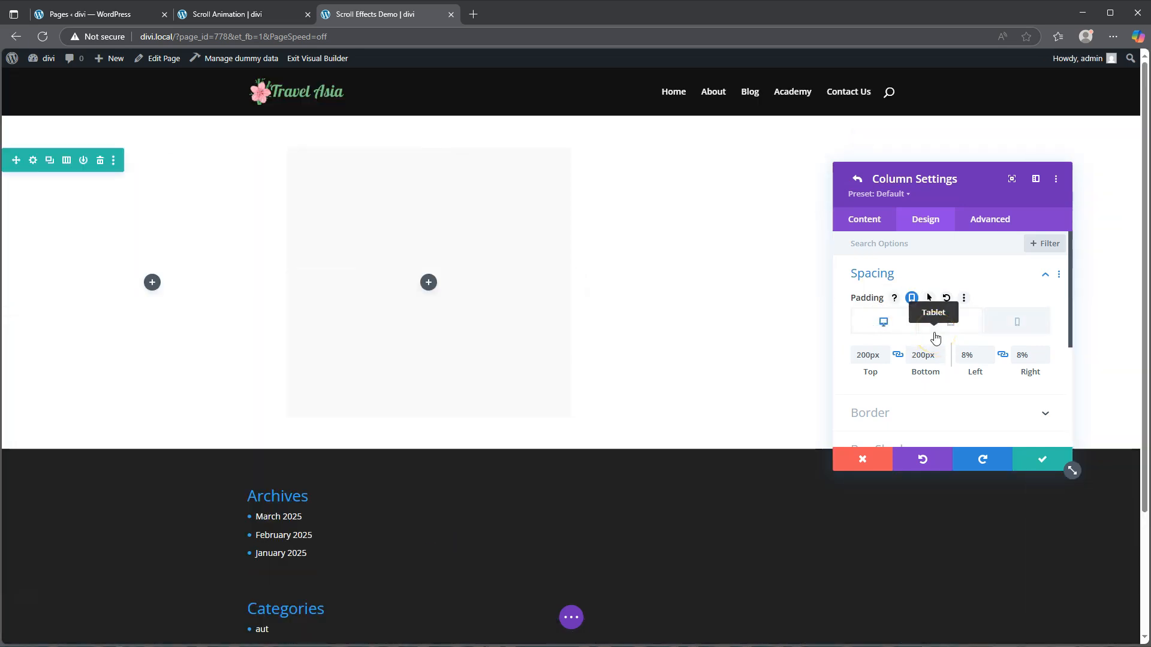
left_click(1042, 459)
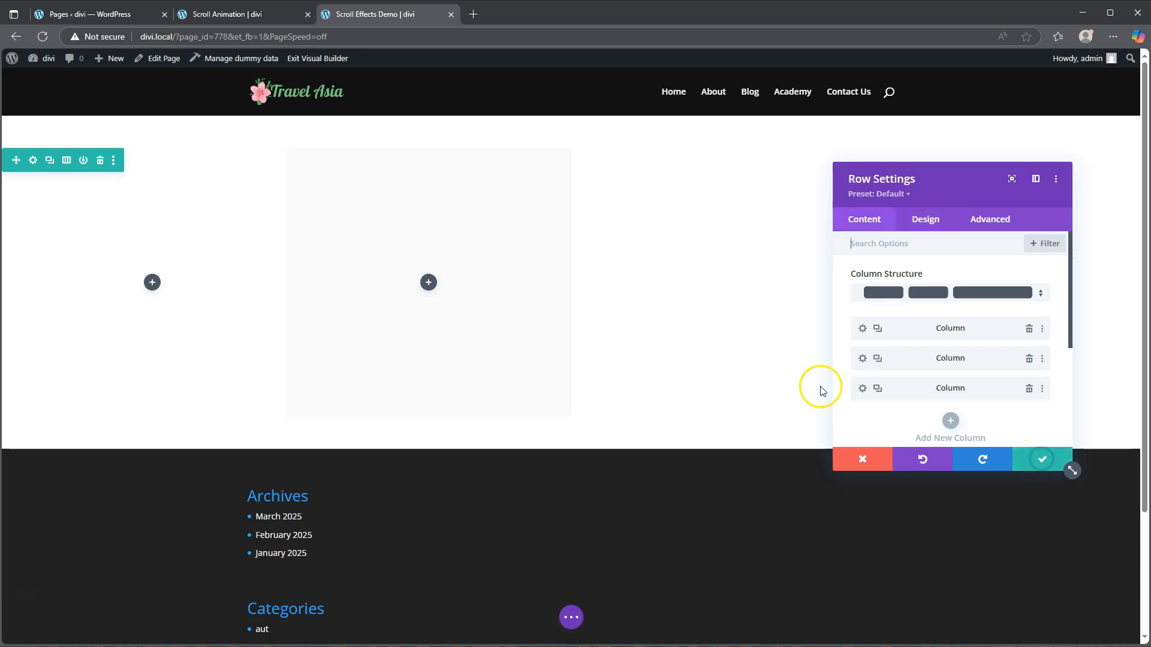
Step: Insert a Text module into the first column of the row
left_click(152, 282)
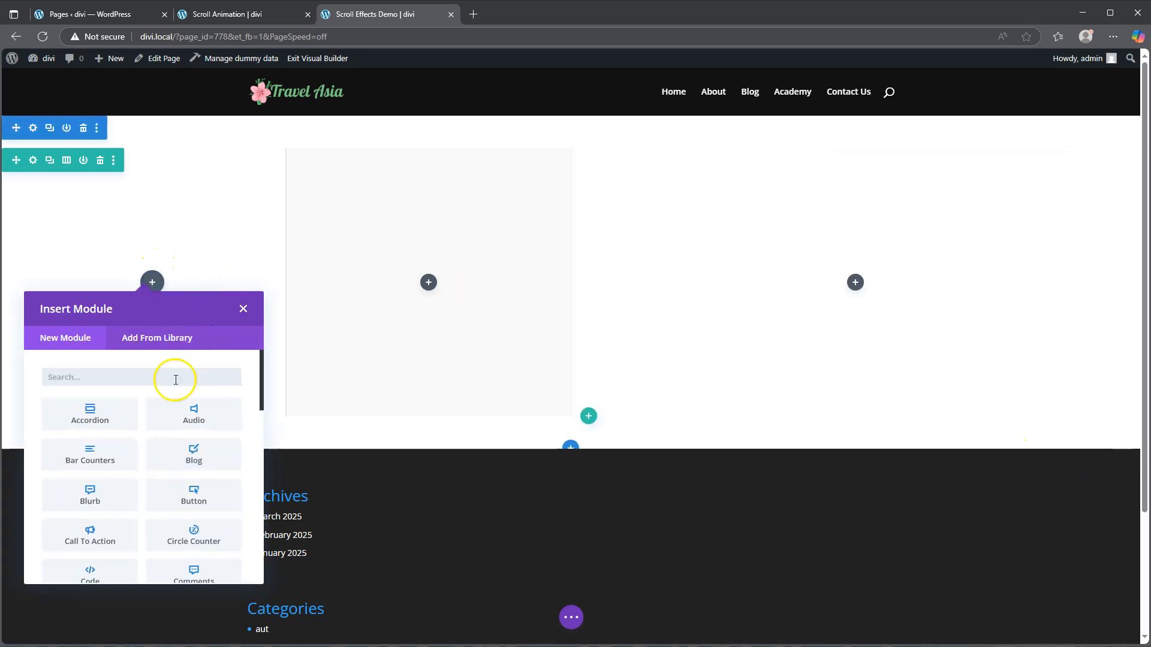
scroll(154, 398, "down", 10)
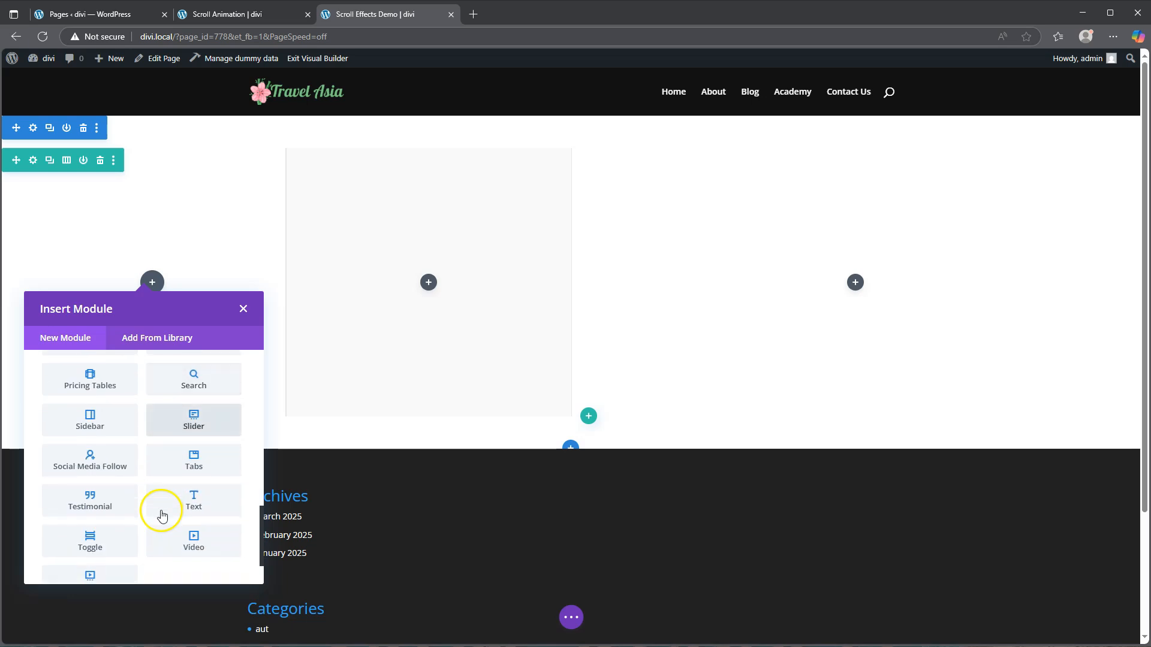
scroll(161, 516, "down", 2)
left_click(193, 437)
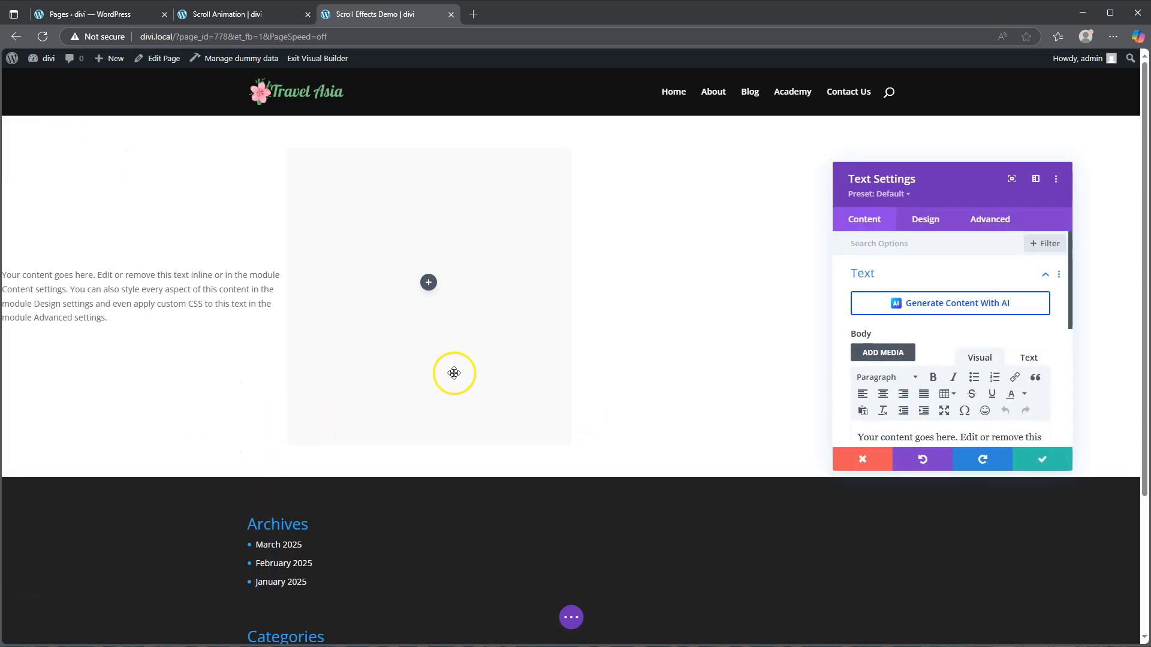
Step: Replace the placeholder body text of the first column's Text module with "1."
scroll(983, 396, "down", 2)
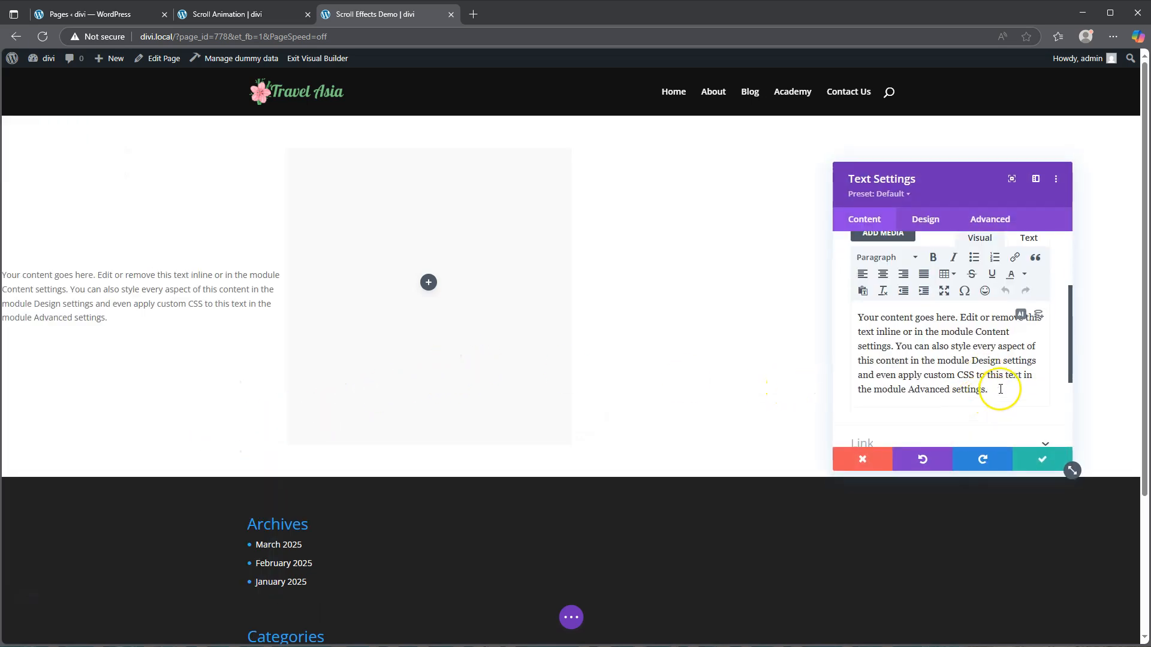
left_click_drag(983, 387, 841, 323)
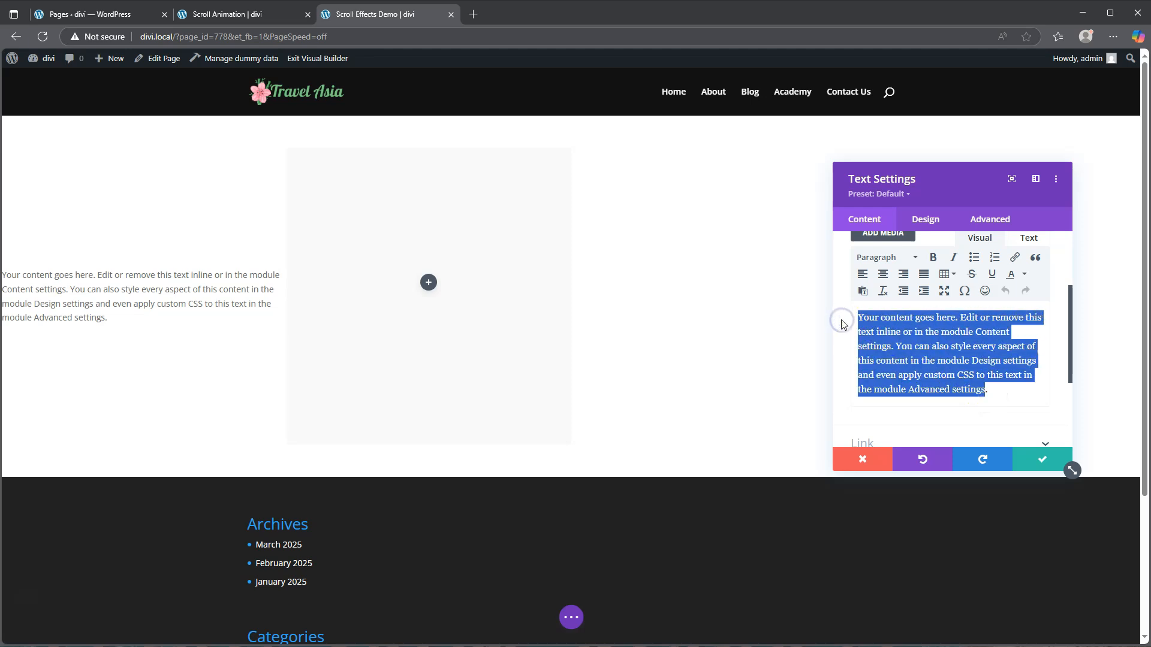
key("BackSpace")
left_click(845, 318)
type("1.")
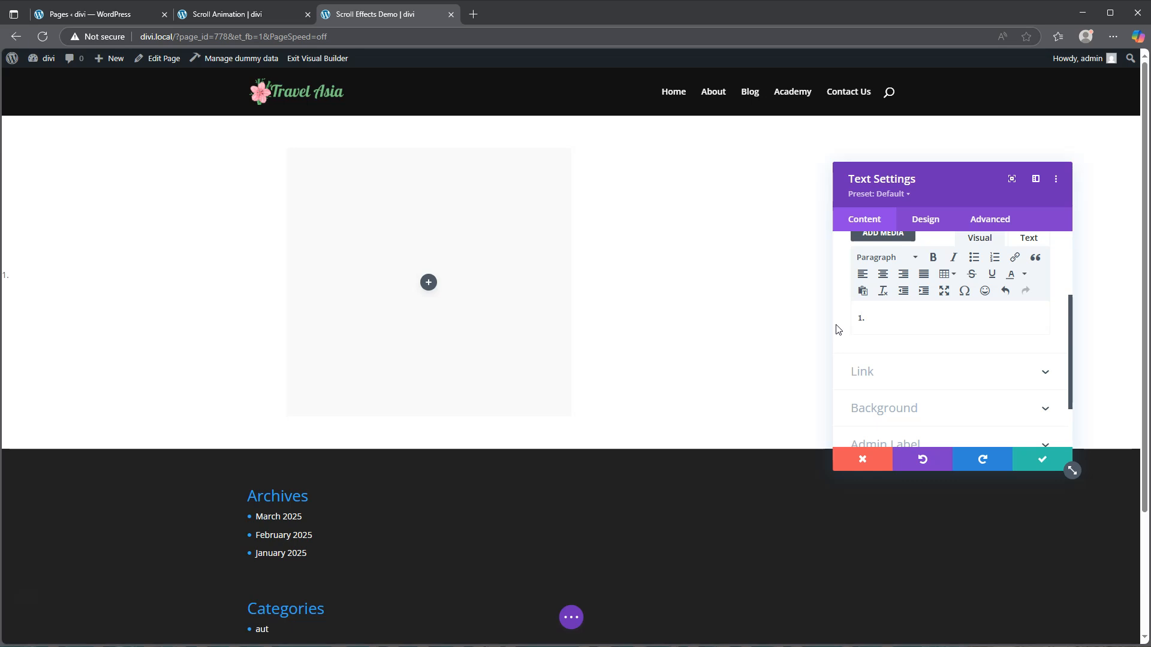
Step: Give the number's Text module a solid background color of #efefef
left_click(927, 408)
left_click(950, 369)
left_click(883, 333)
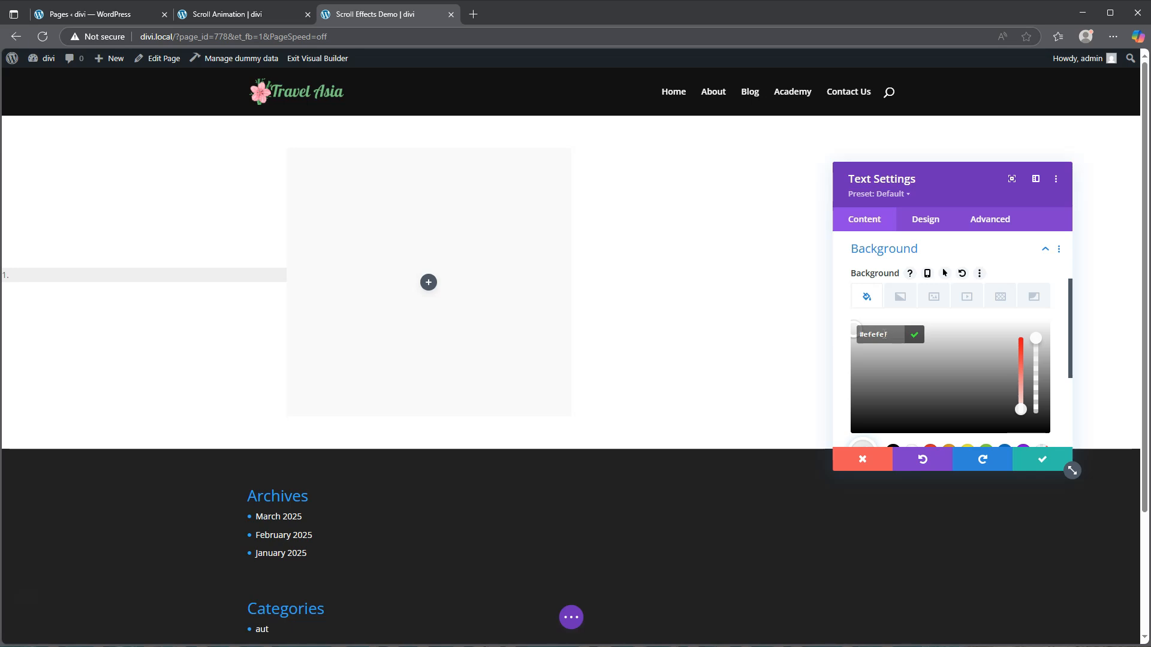
Step: Set the number's text font to Playfair Display and its text color to white
left_click(925, 219)
left_click(903, 276)
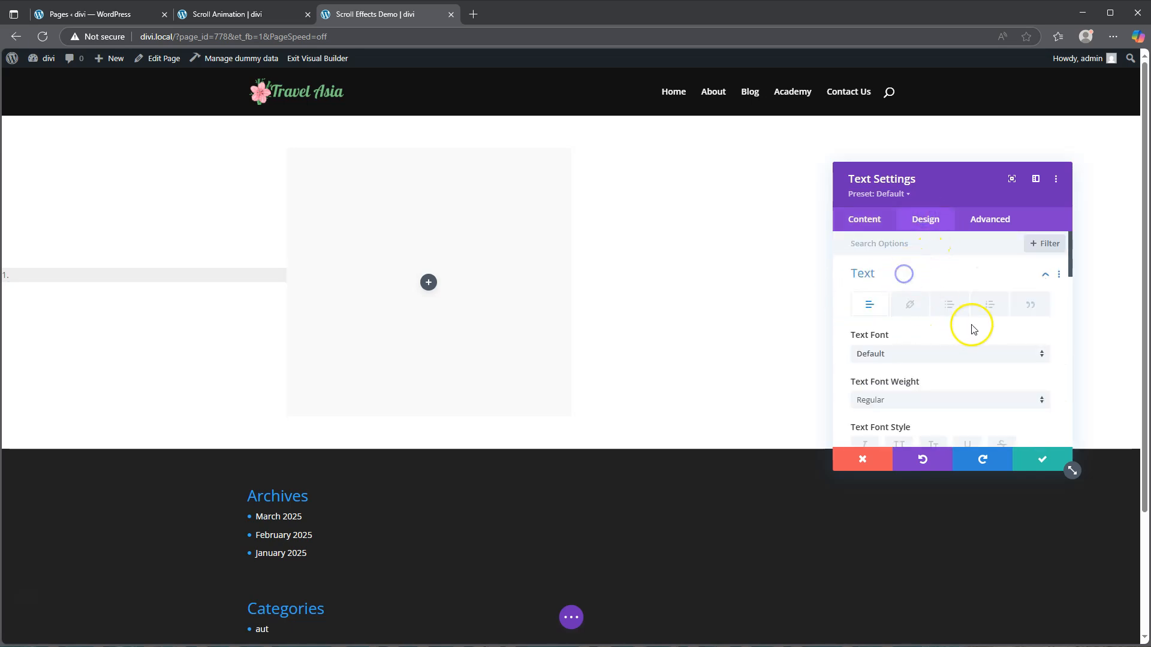
left_click(926, 357)
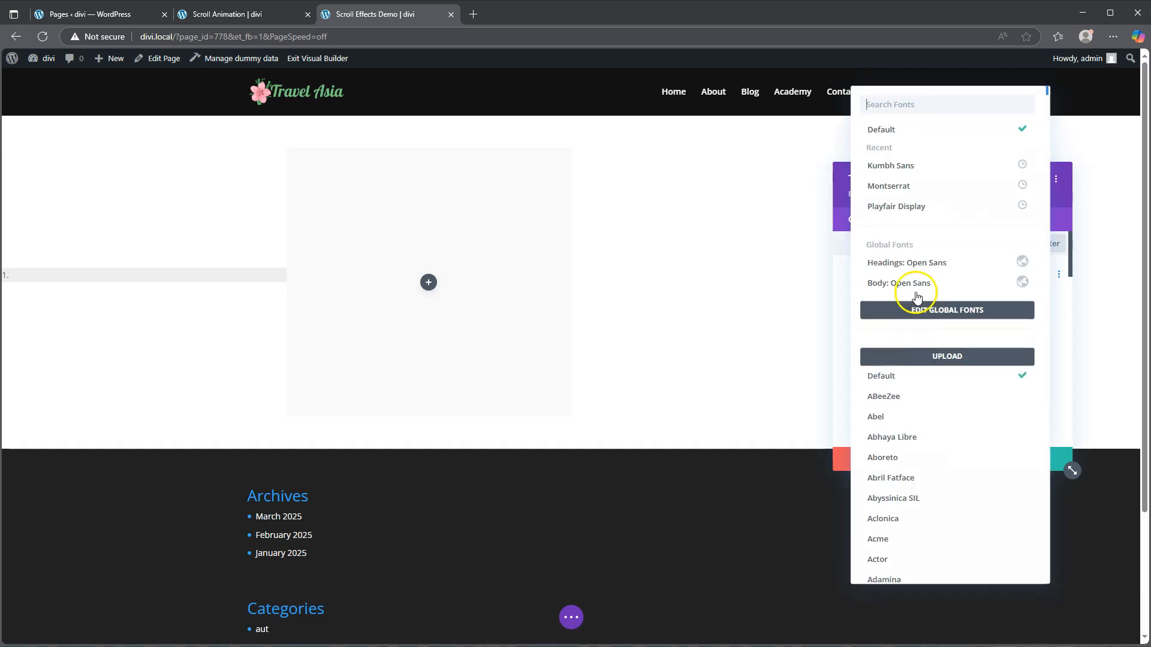
left_click(913, 212)
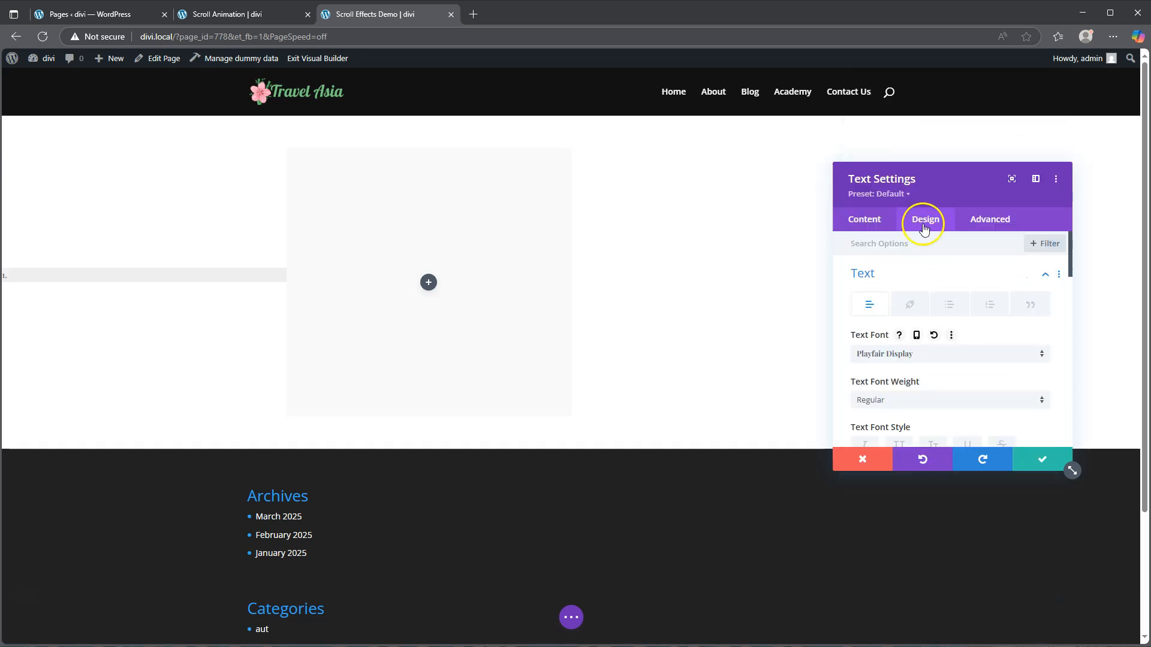
scroll(920, 348, "down", 2)
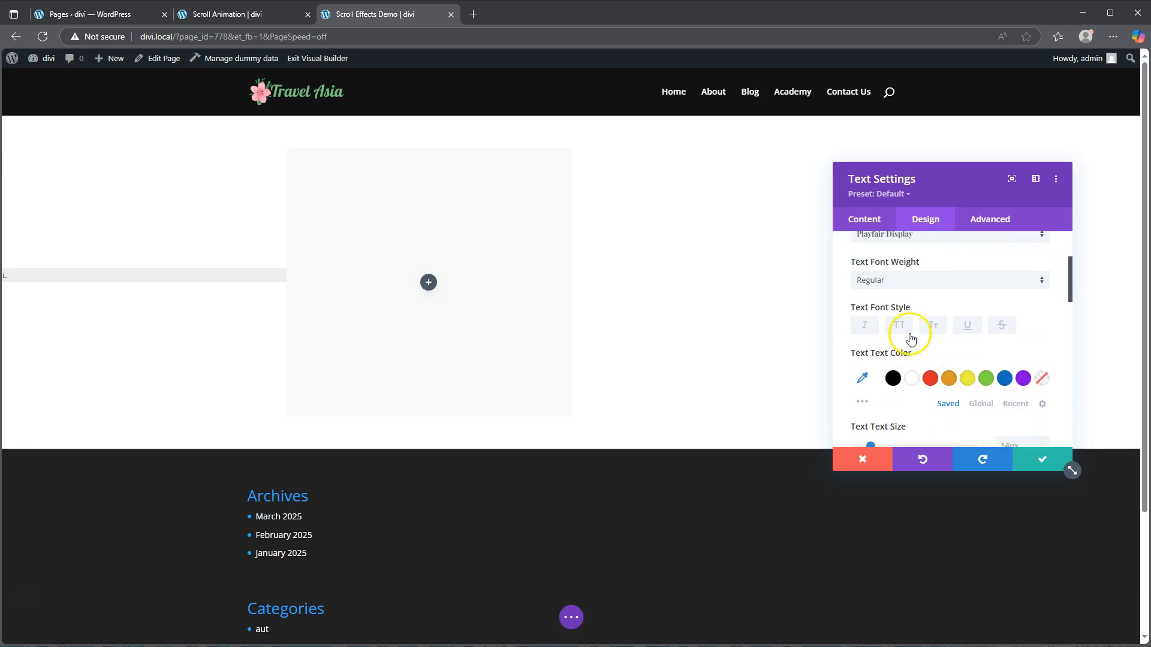
left_click(910, 380)
Step: Set the number's text size to 100px and its line height to 1em
scroll(913, 360, "down", 3)
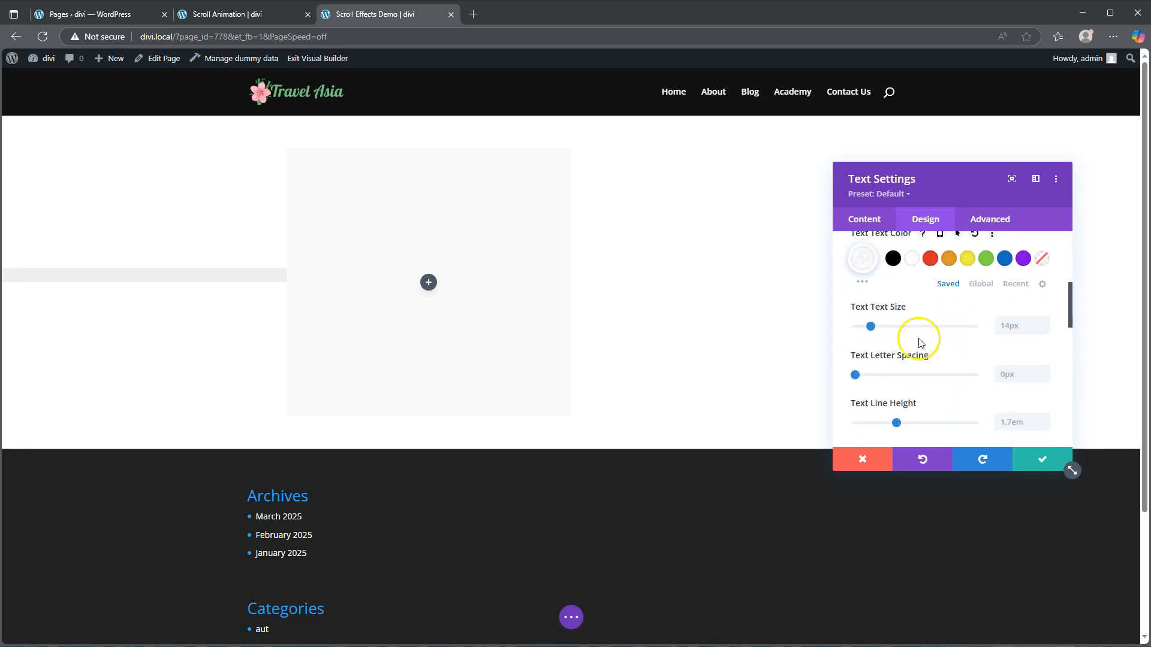
left_click(1015, 327)
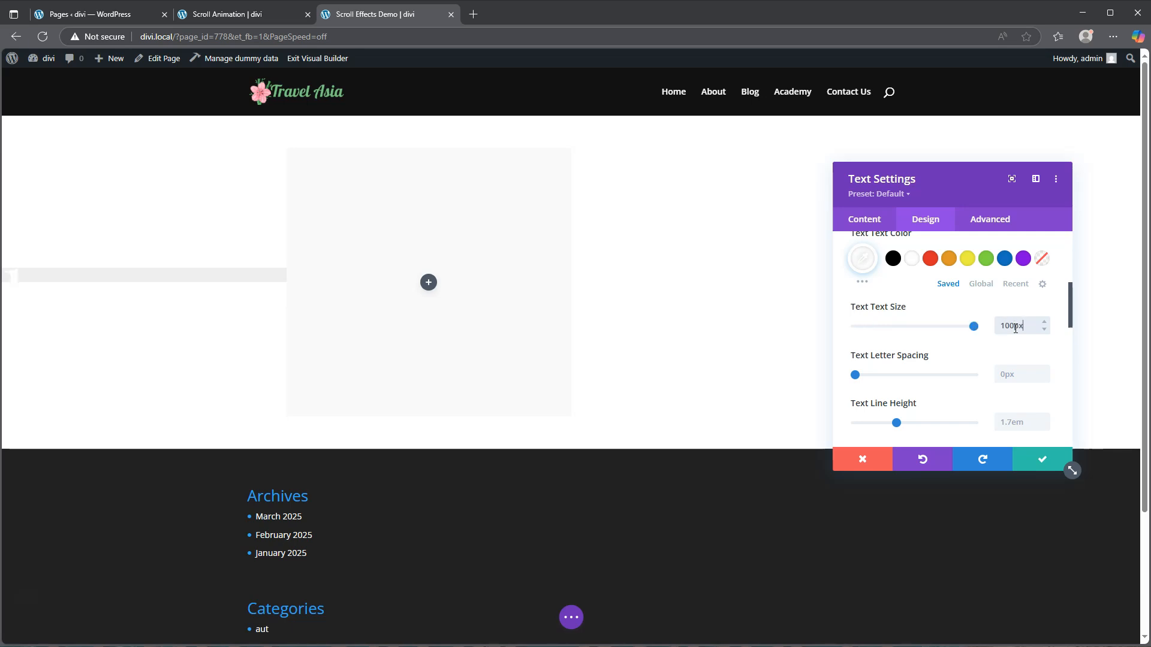
scroll(958, 368, "down", 1)
left_click_drag(899, 362, 830, 357)
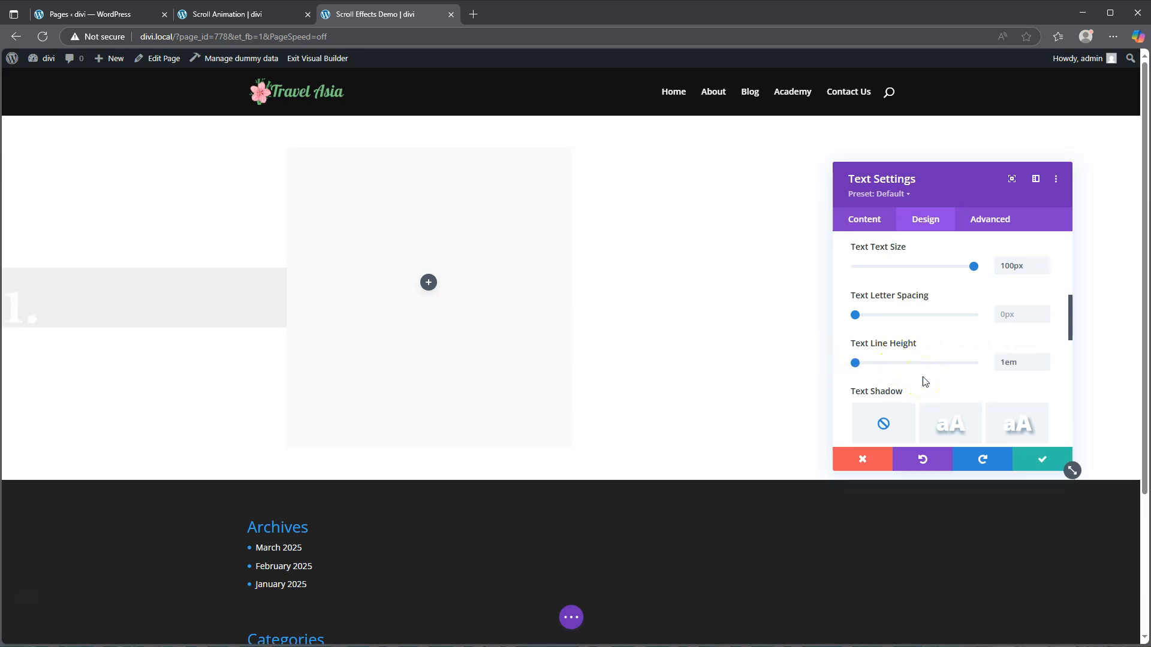
Step: Center the number's text alignment and set the Text module's width to 150px
scroll(935, 374, "down", 4)
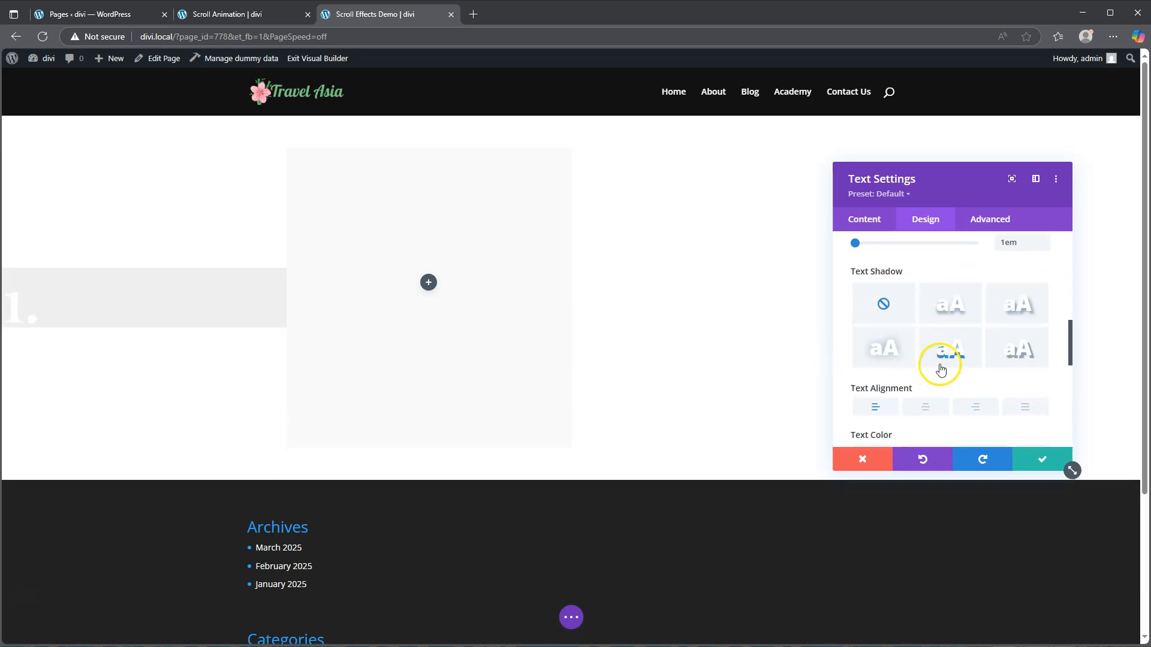
left_click(928, 288)
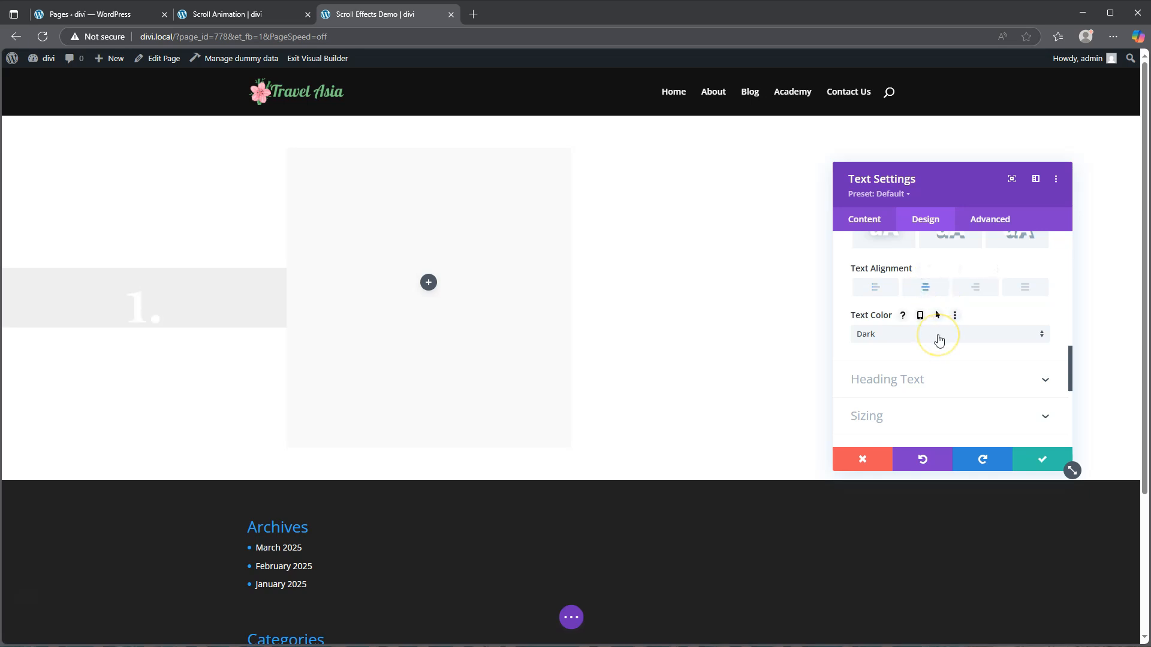
scroll(930, 329, "down", 2)
left_click(918, 300)
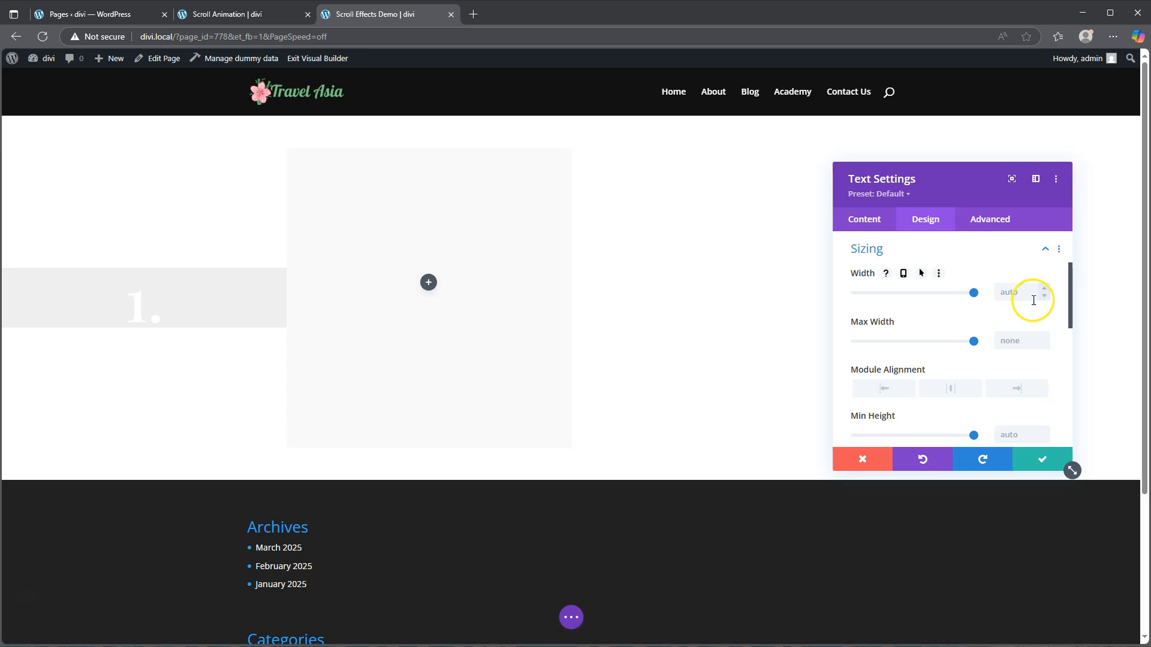
left_click(1015, 293)
type("150%")
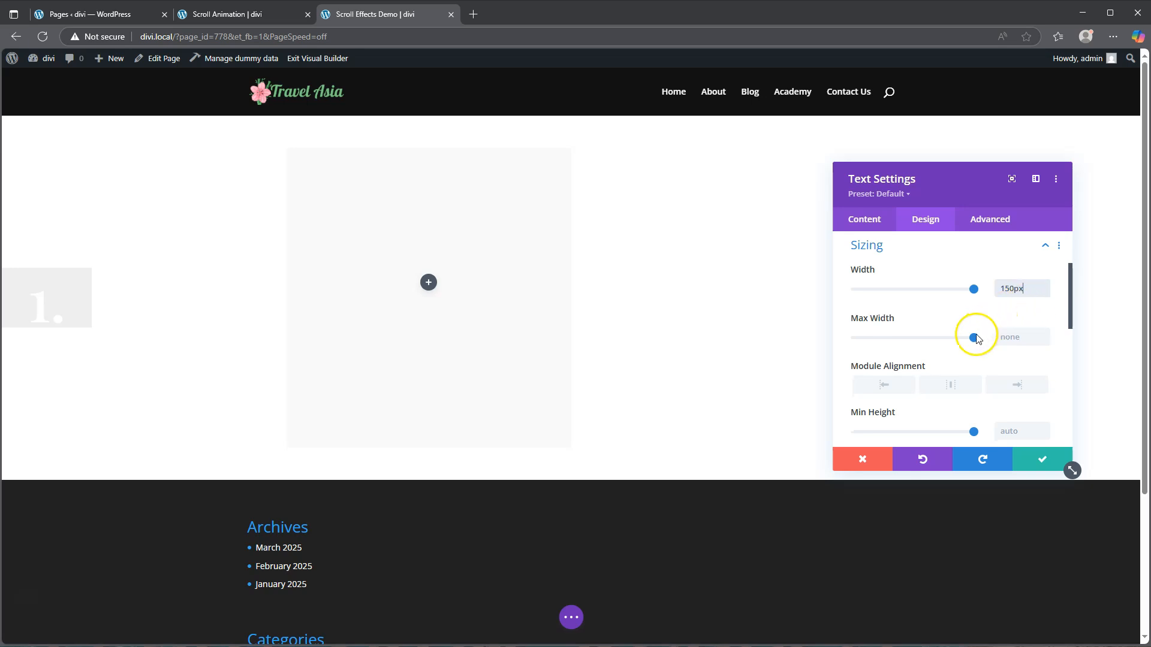
Step: Set the Text module's linked top and bottom padding to 20px
scroll(975, 337, "down", 2)
scroll(937, 354, "down", 3)
left_click(927, 287)
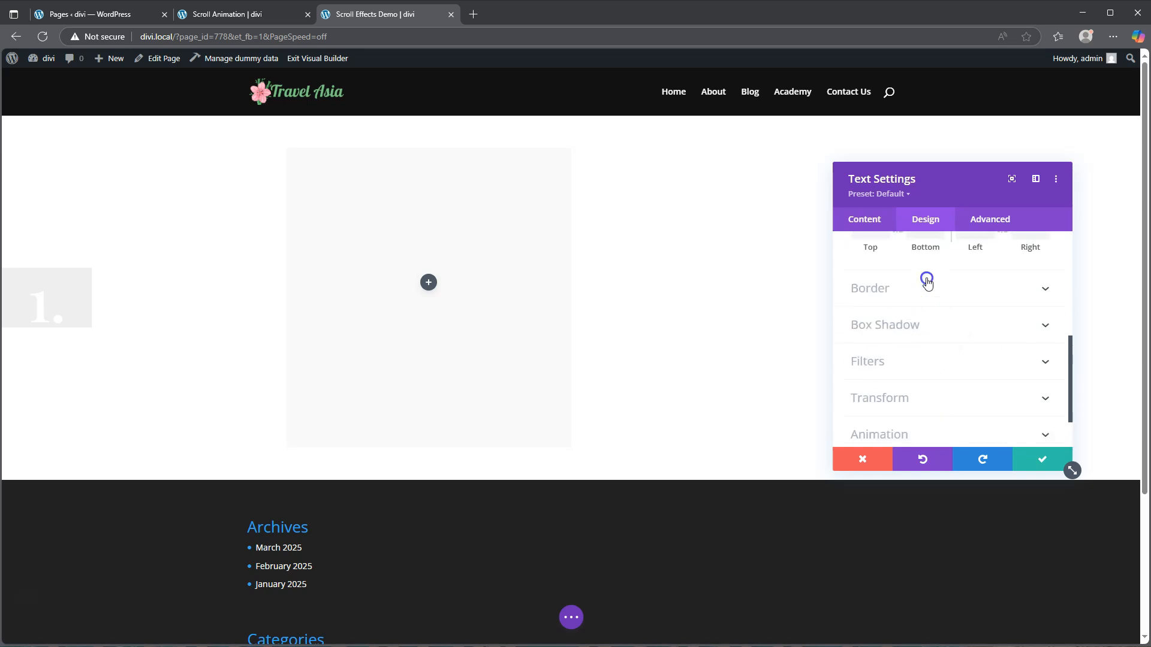
left_click(867, 352)
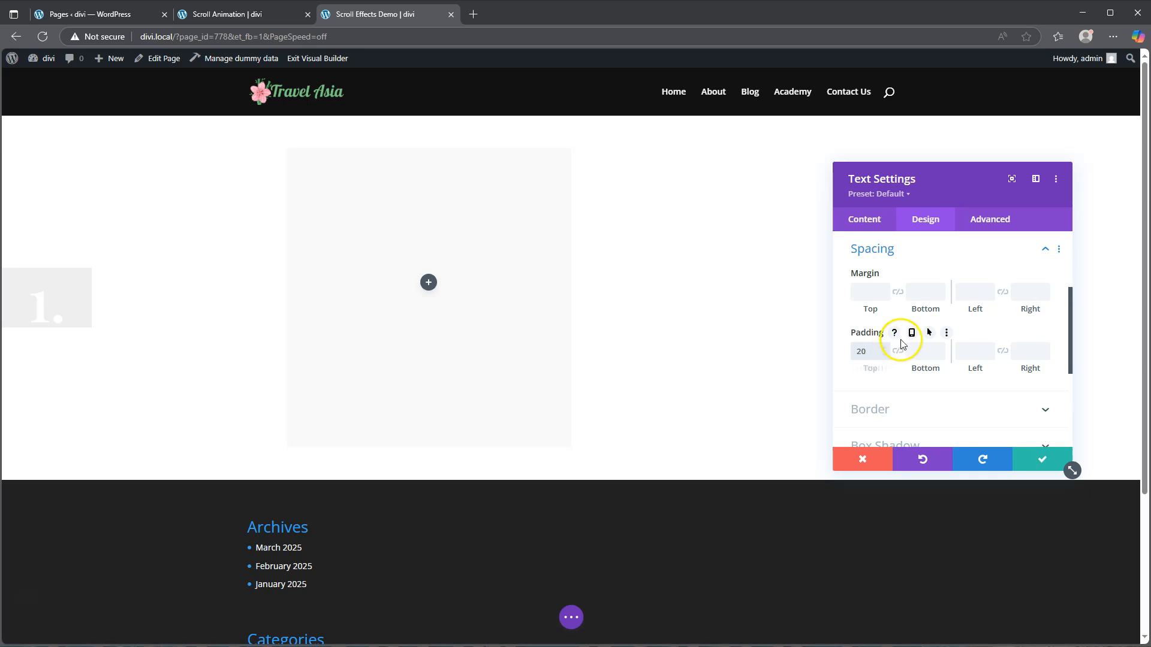
left_click(897, 354)
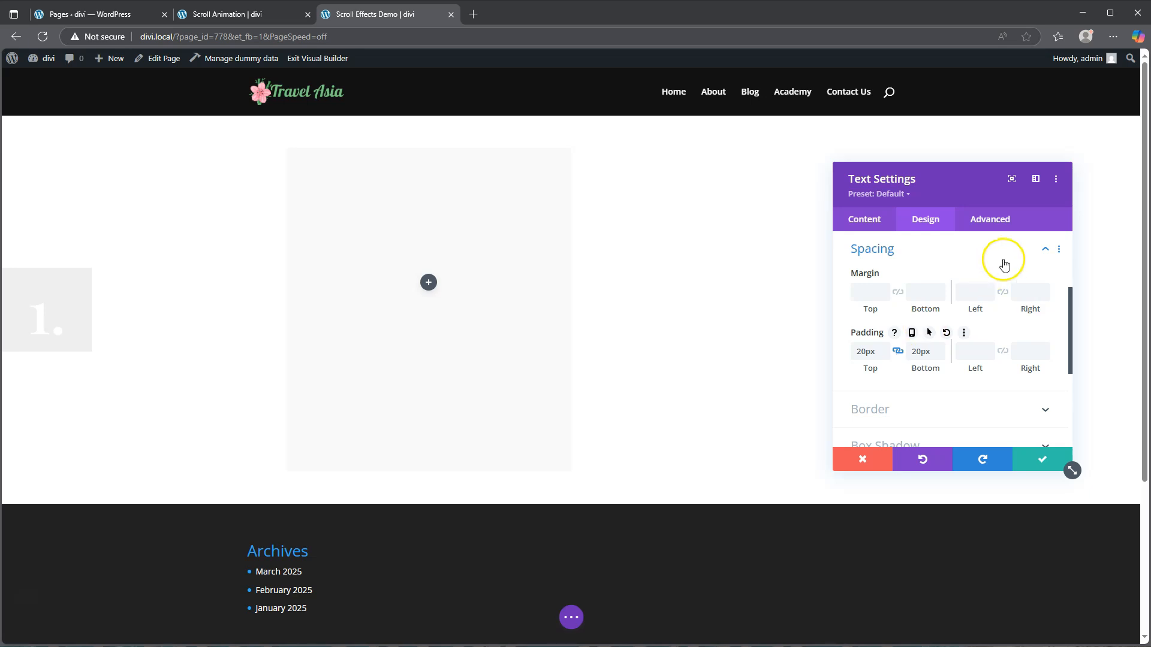
Step: Set the Text module's position to Absolute with its location at the column's bottom-right corner
left_click(987, 220)
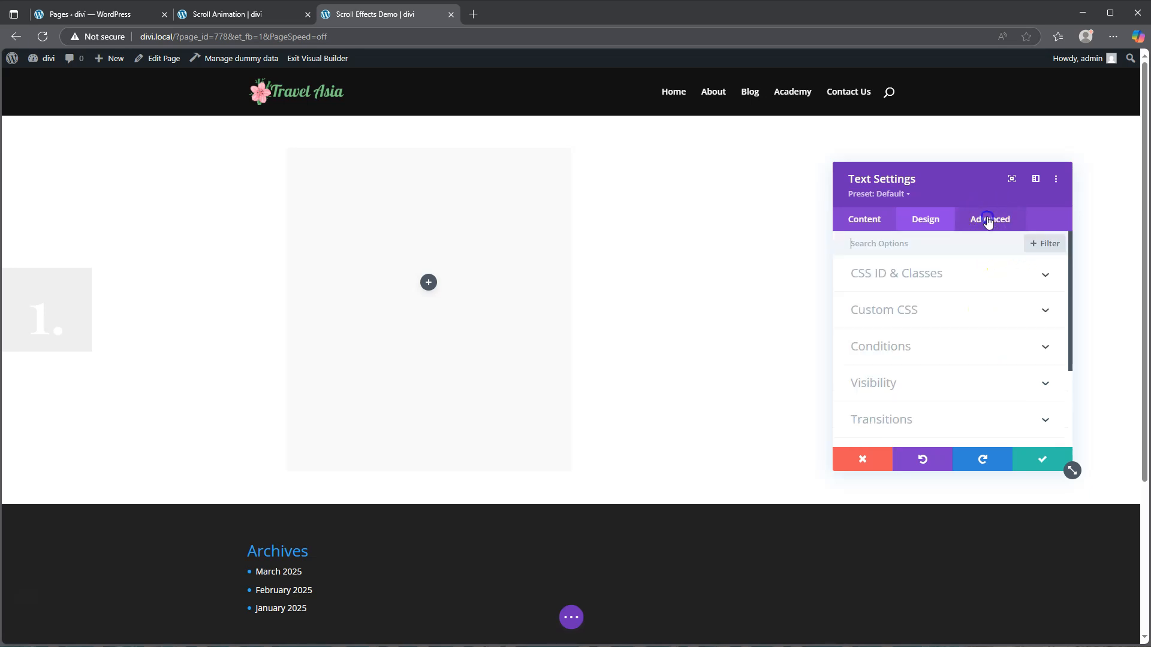
scroll(905, 362, "down", 3)
left_click(906, 342)
left_click(905, 291)
left_click(898, 342)
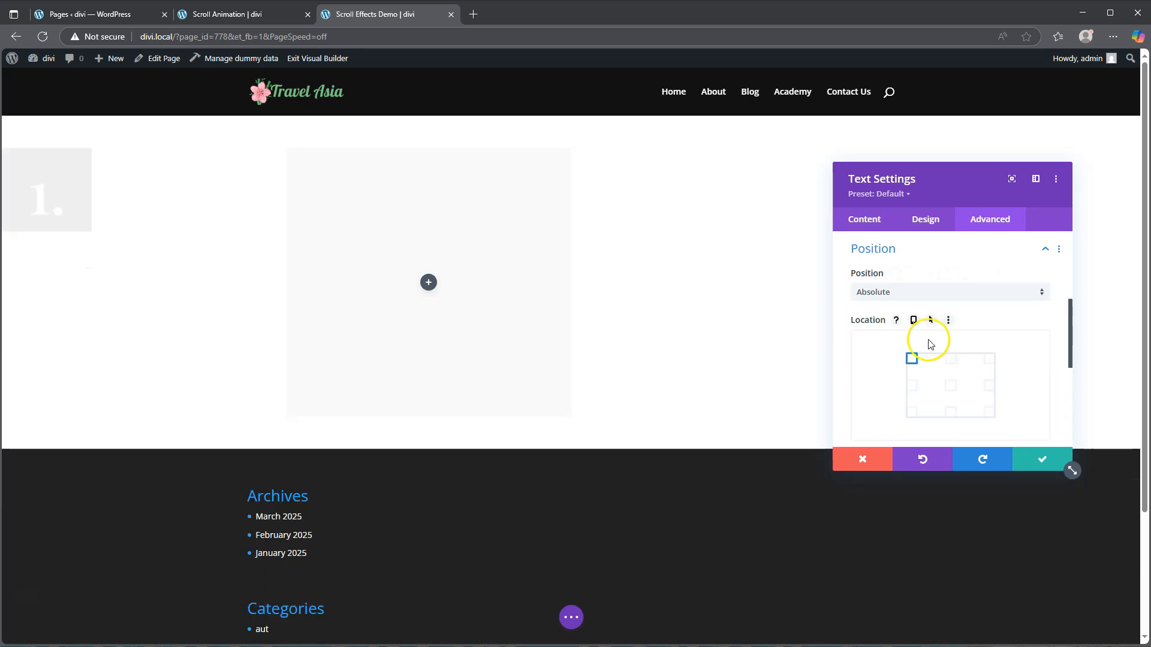
left_click(989, 413)
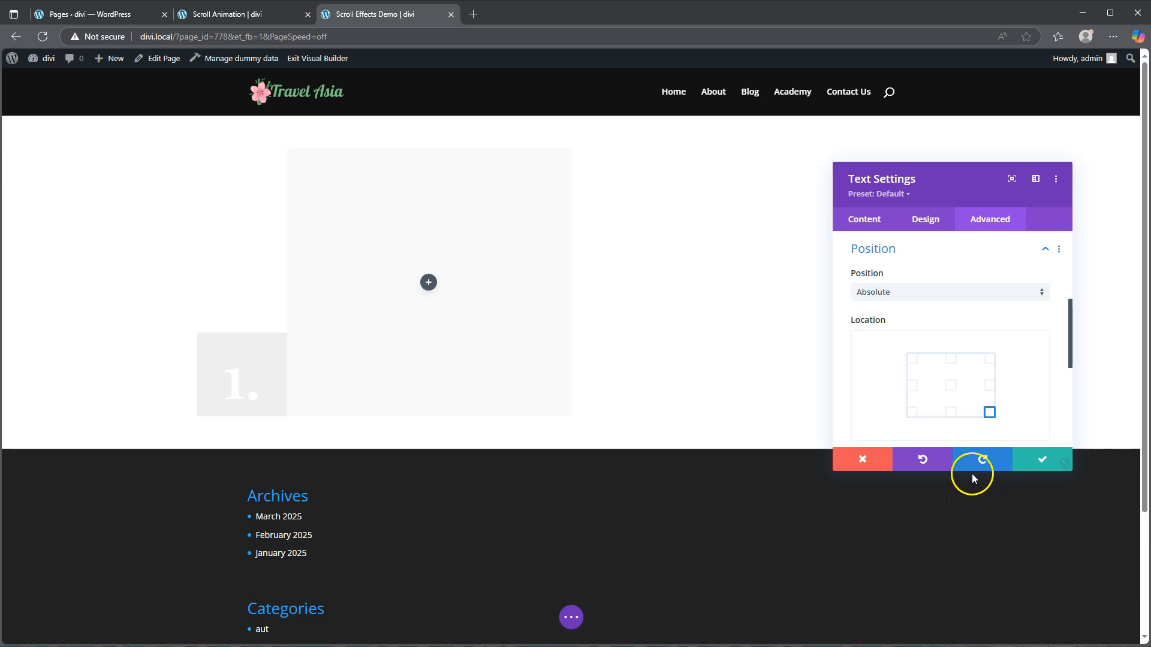
Step: Set the Text module's horizontal offset to -5% and save its settings
scroll(997, 368, "down", 2)
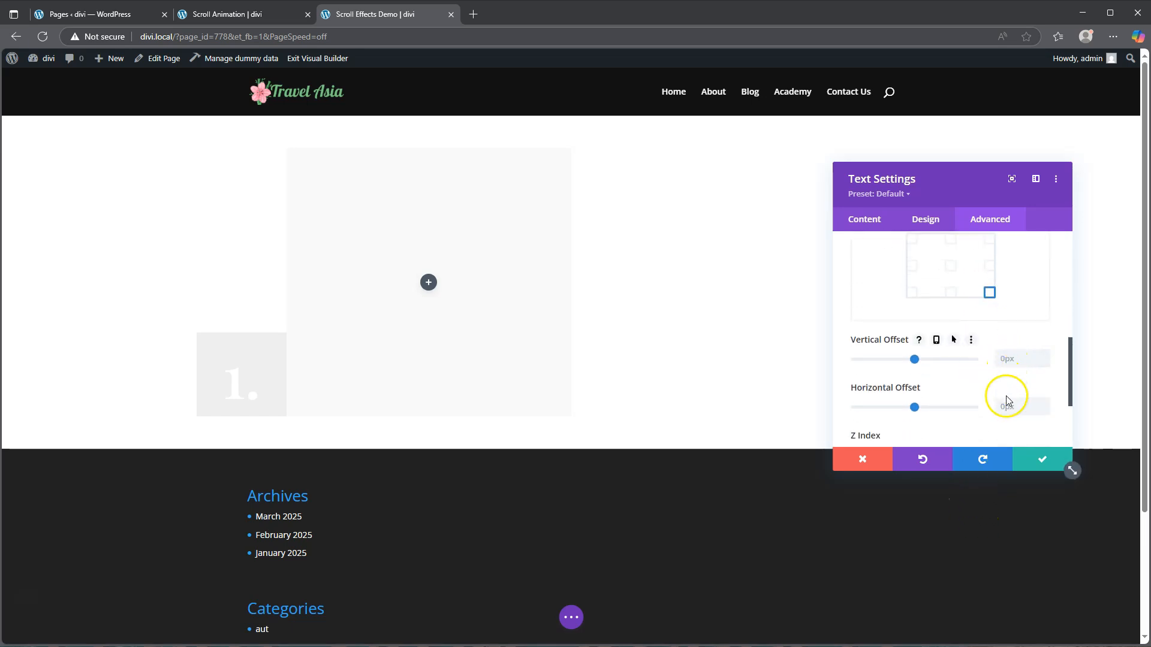
left_click(1010, 407)
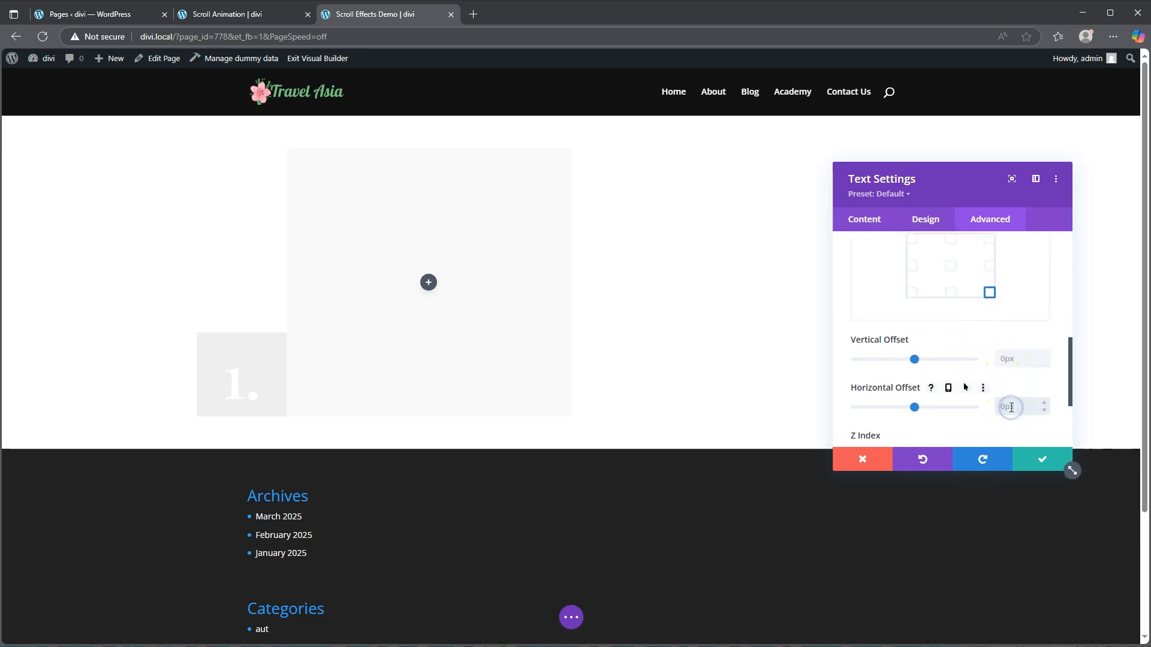
type("-5px%")
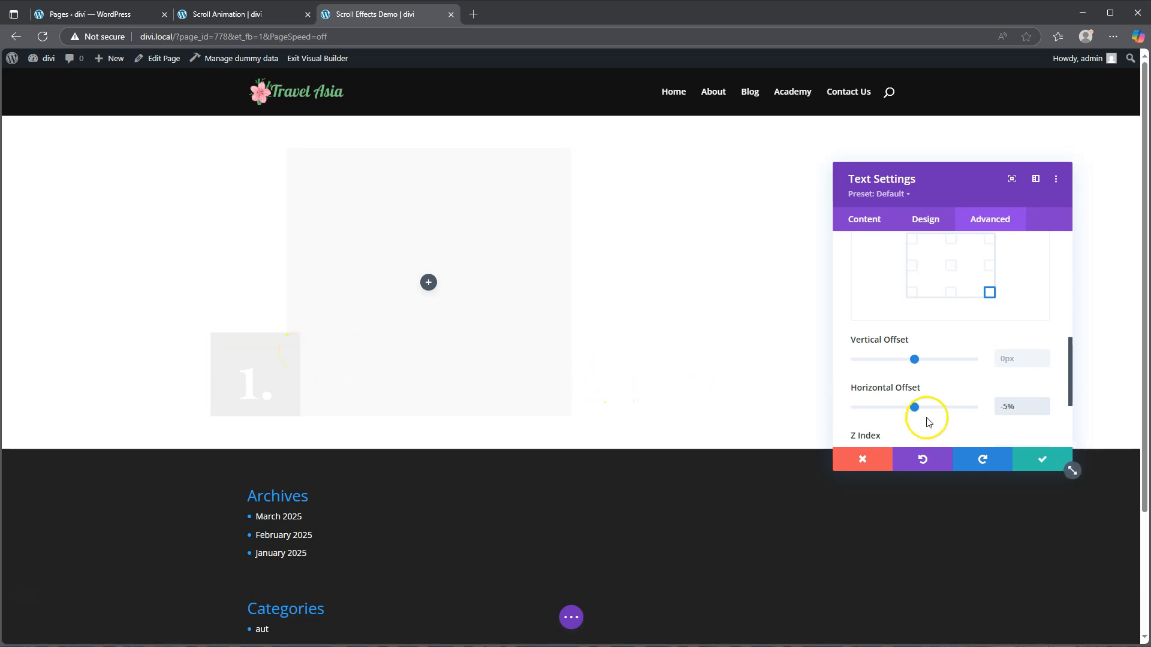
left_click(1050, 463)
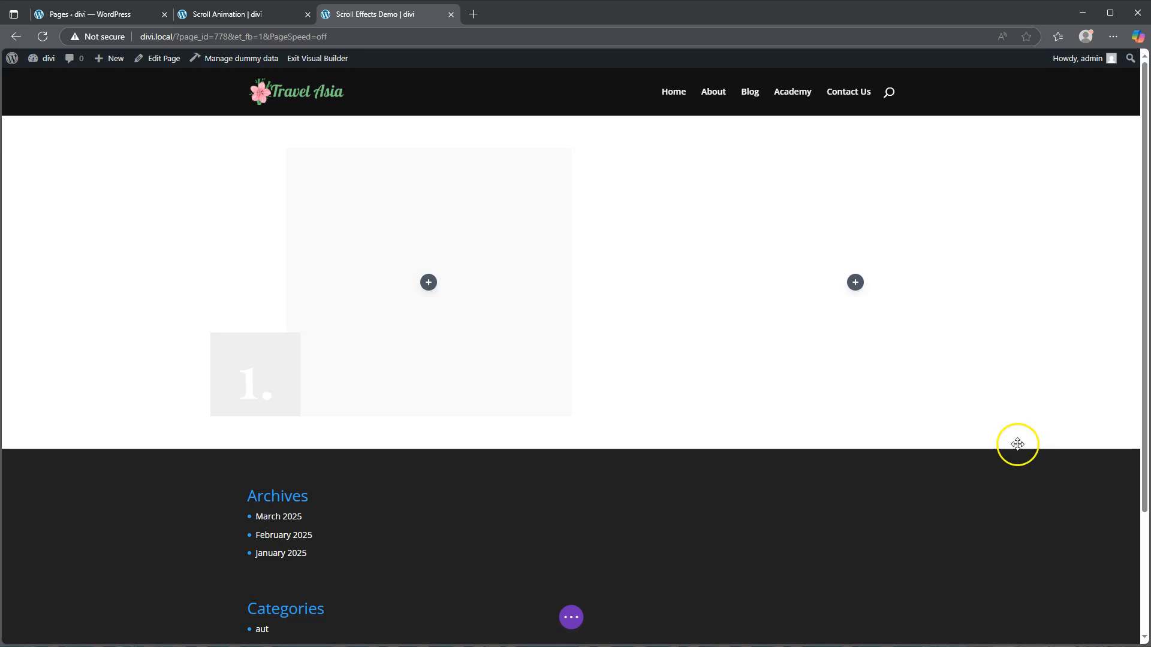
Step: Insert a Text module in the row's light grey column and replace its placeholder content with "First"
left_click(428, 282)
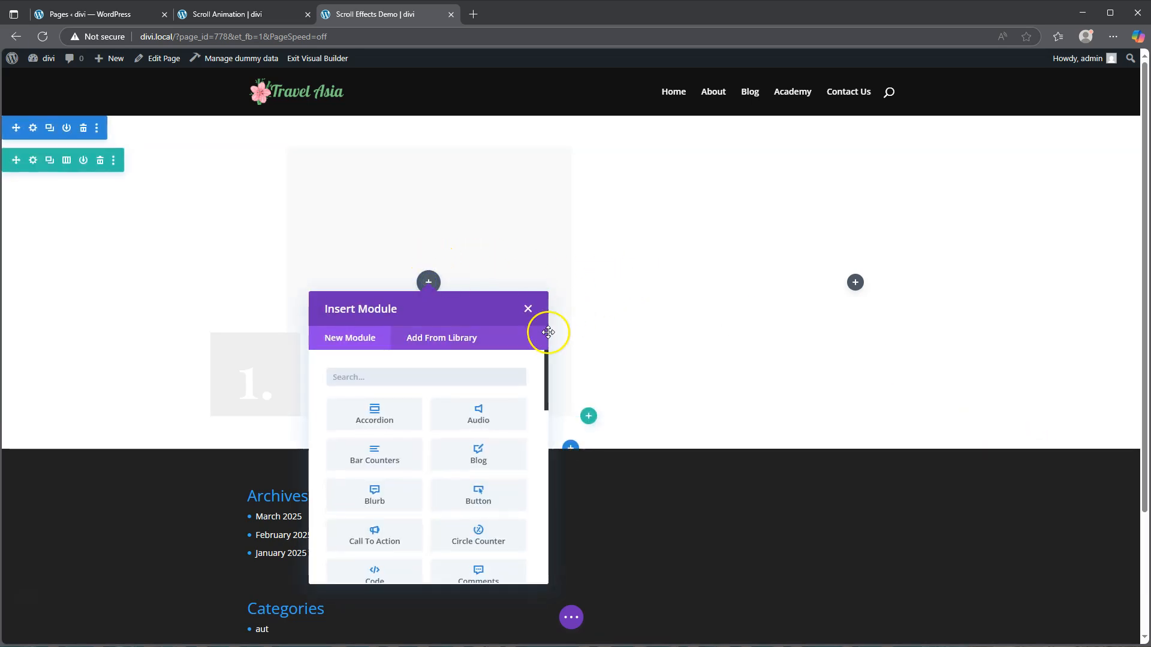
scroll(449, 457, "down", 10)
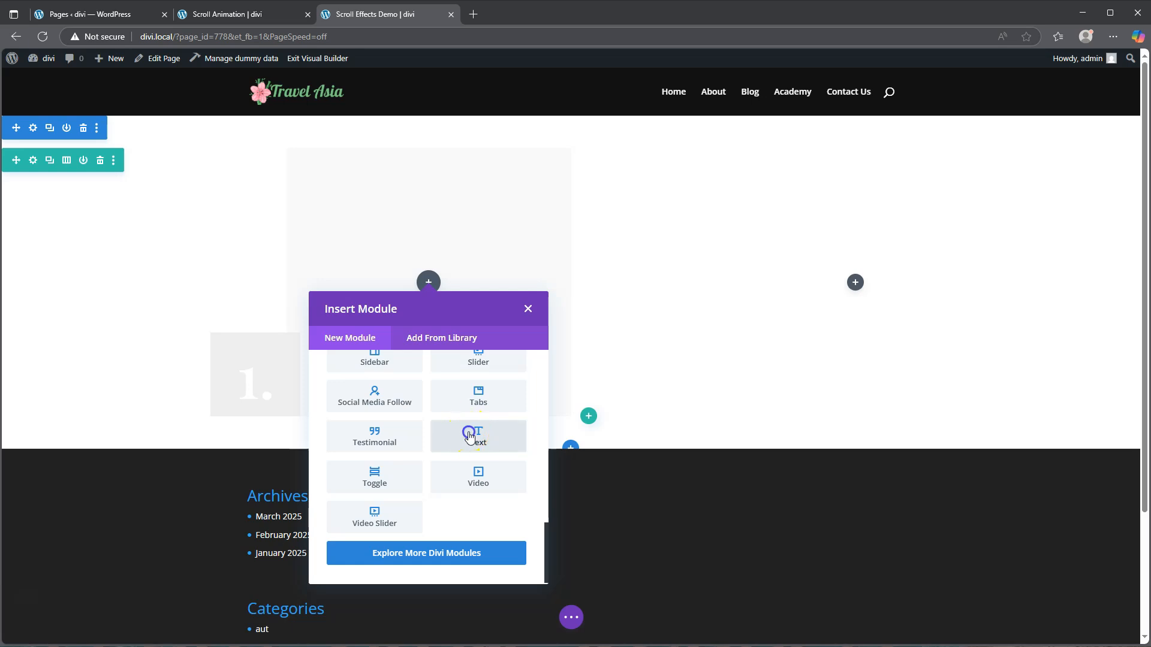
left_click(465, 436)
scroll(972, 303, "down", 2)
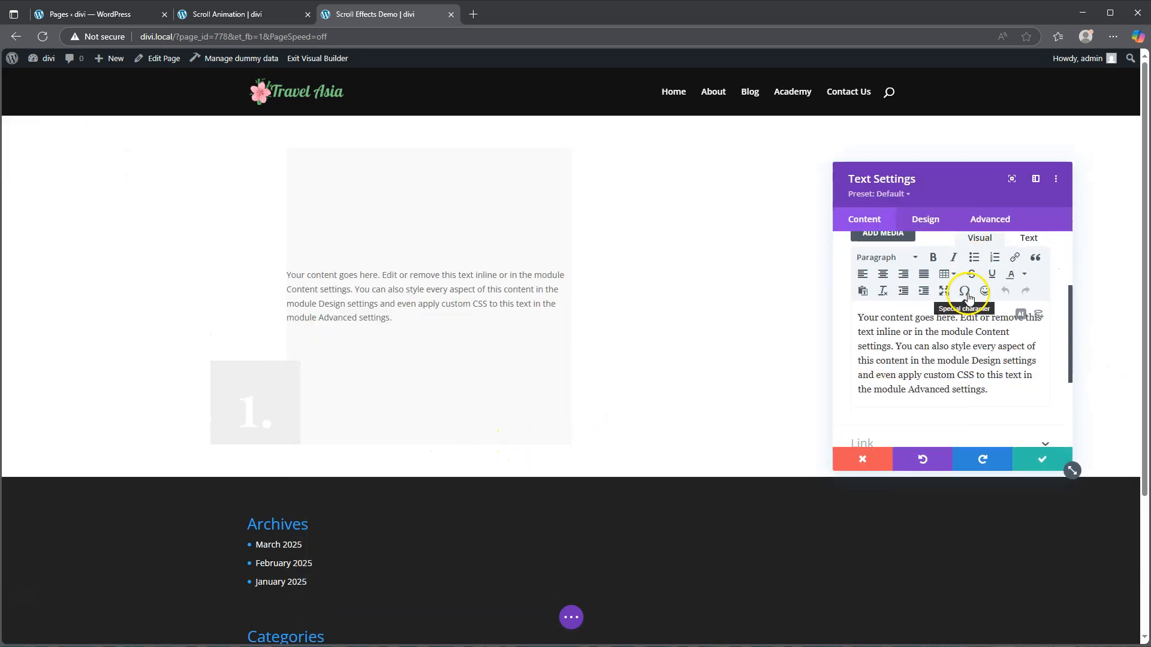
left_click_drag(992, 391, 852, 322)
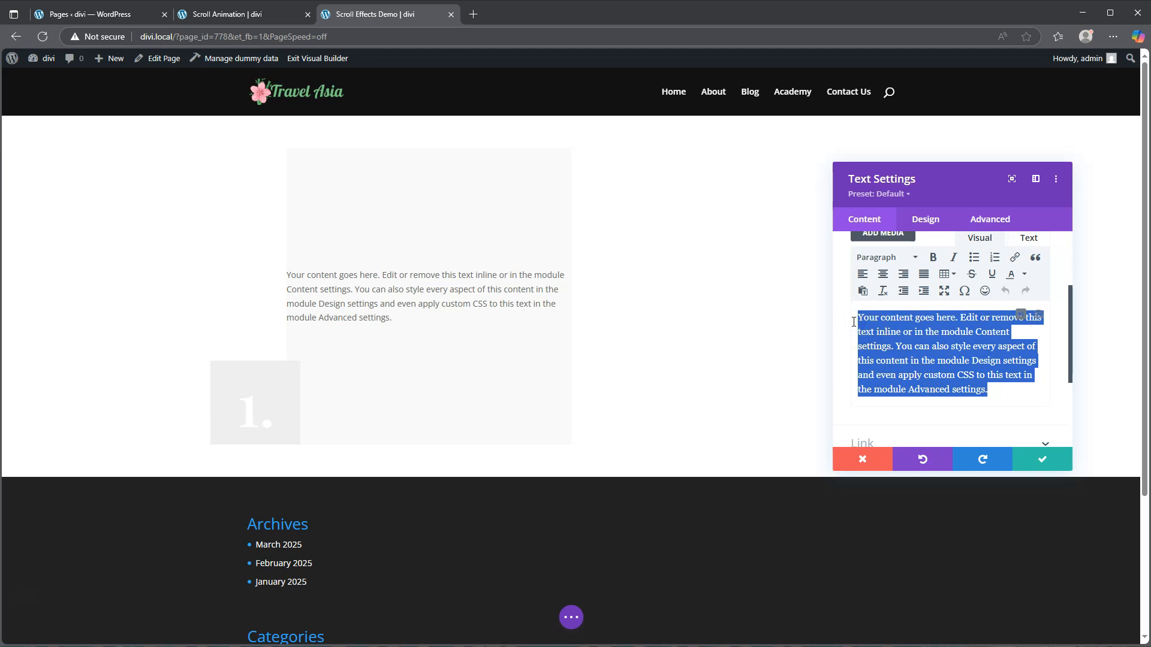
type("First")
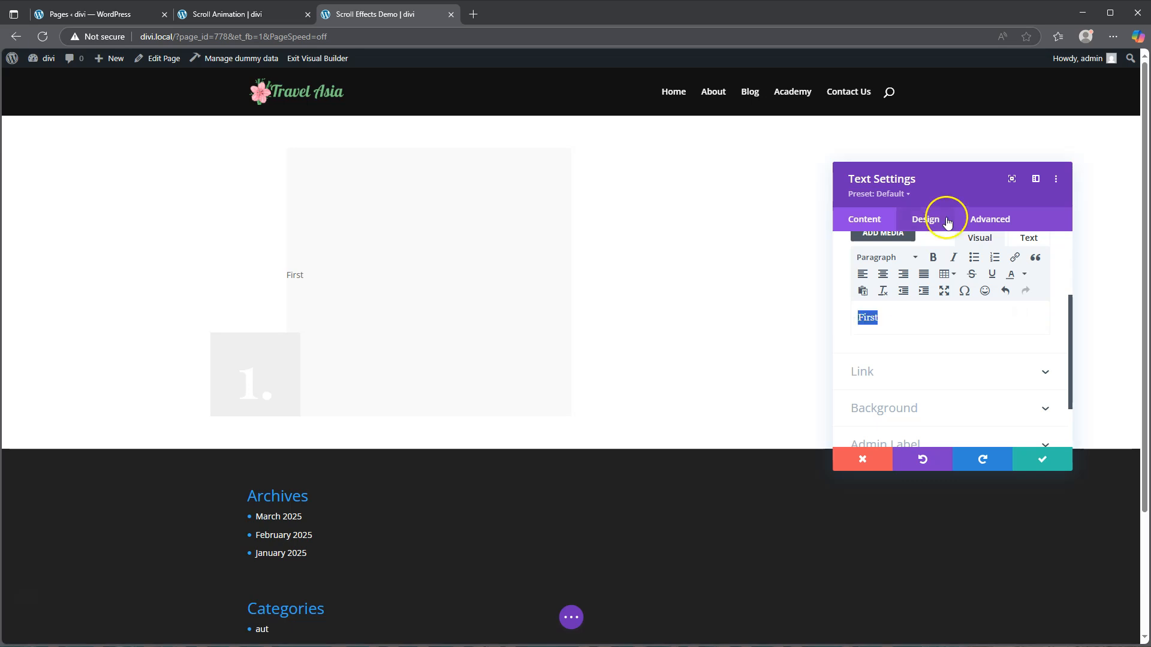
Step: Format the word "First" in the Text module as Heading 3
left_click(893, 257)
left_click(897, 359)
left_click(922, 327)
Step: Add a new line reading "You must do" below "First" and format it as Heading 4
key("Return")
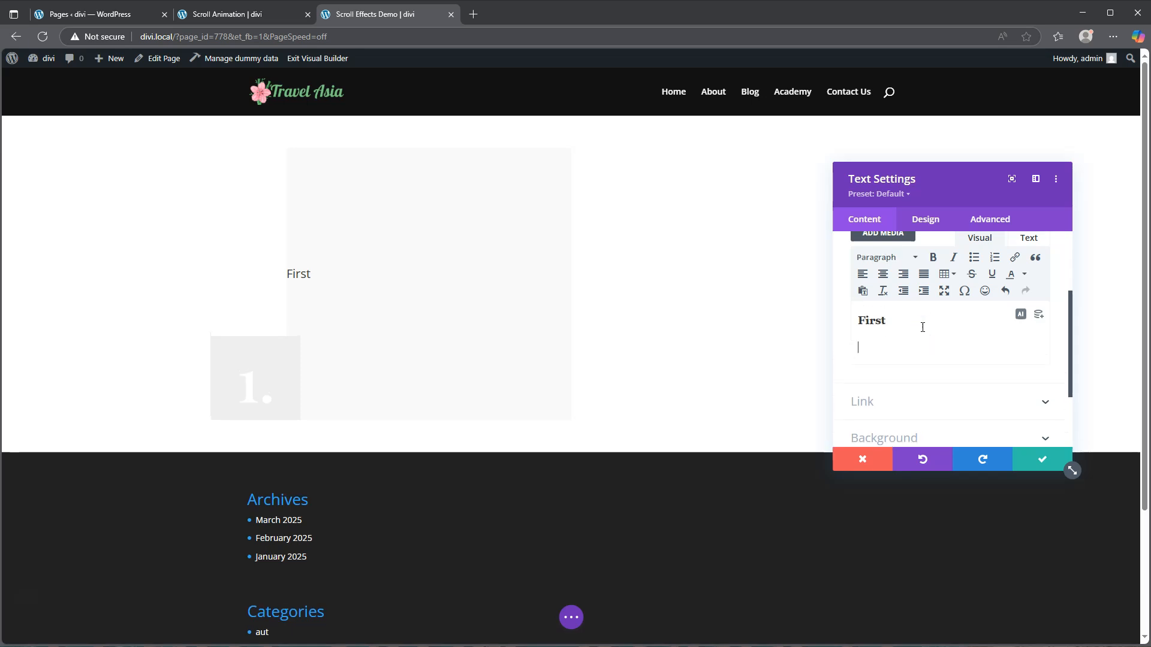
type("You must do")
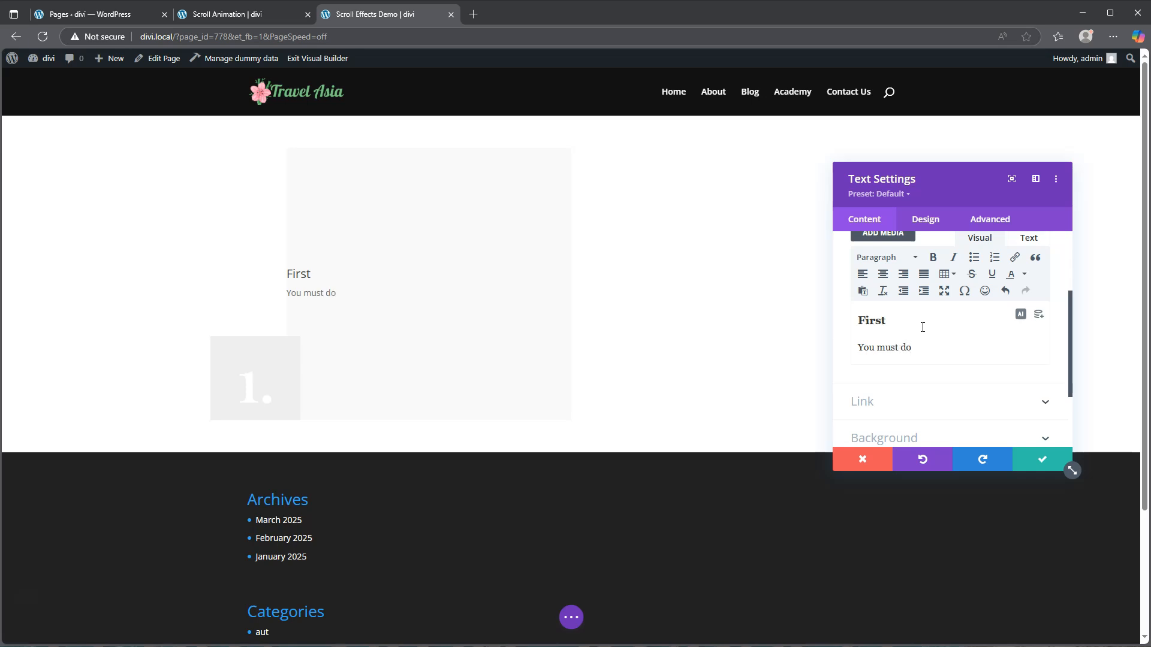
left_click_drag(915, 347, 817, 342)
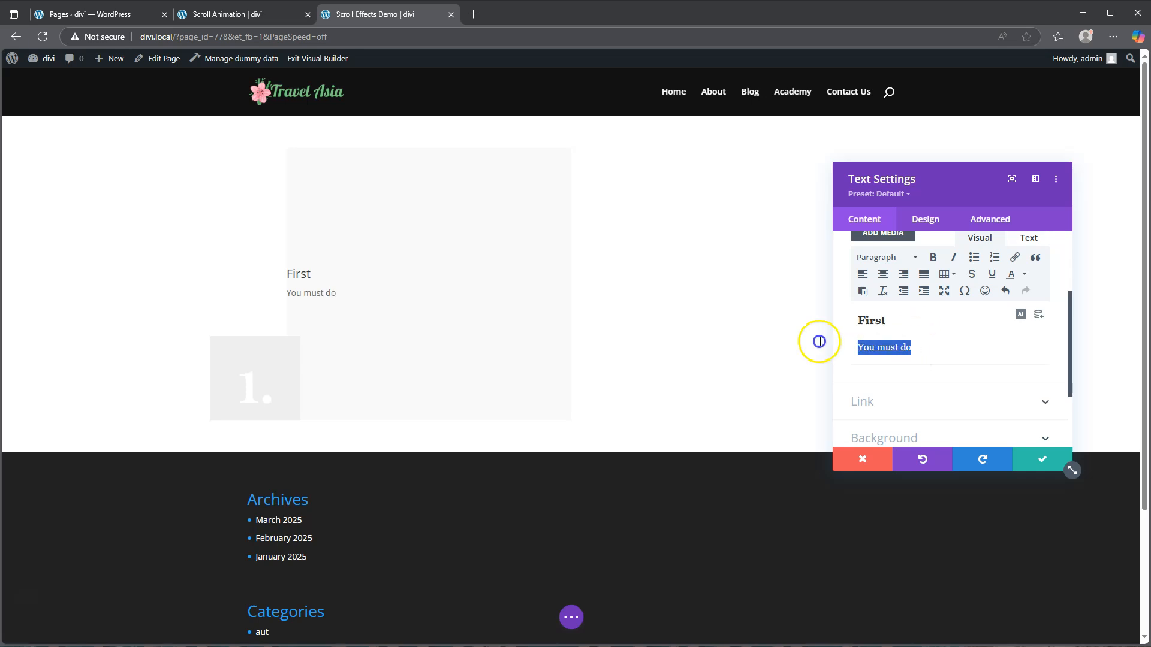
left_click(891, 257)
left_click(894, 372)
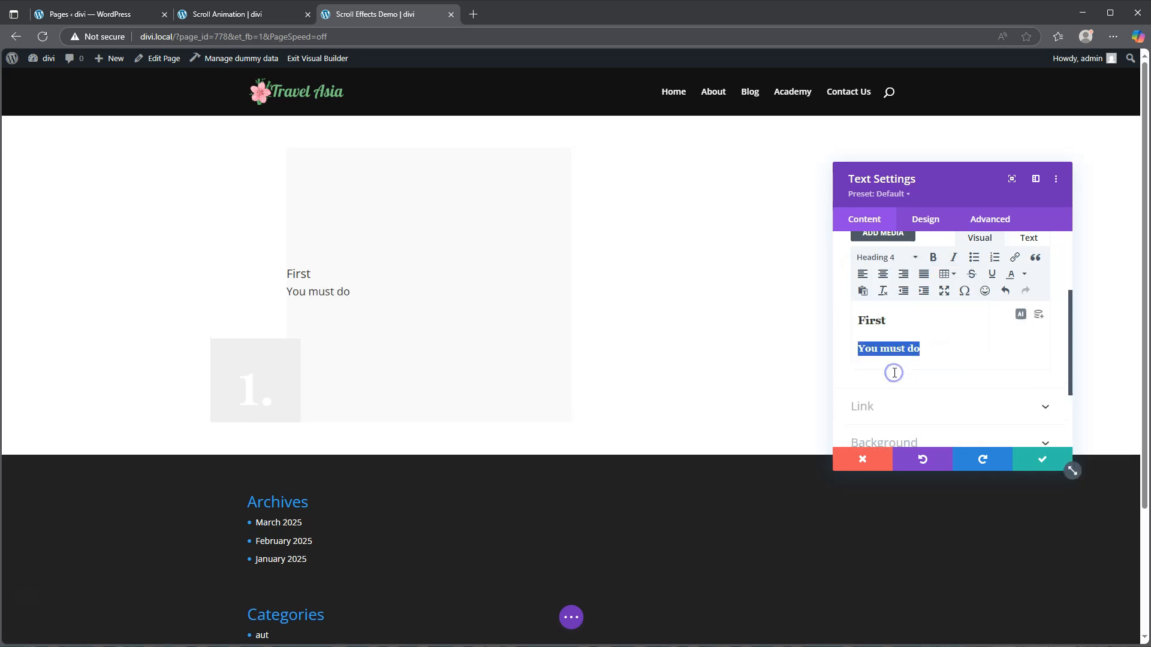
left_click(958, 353)
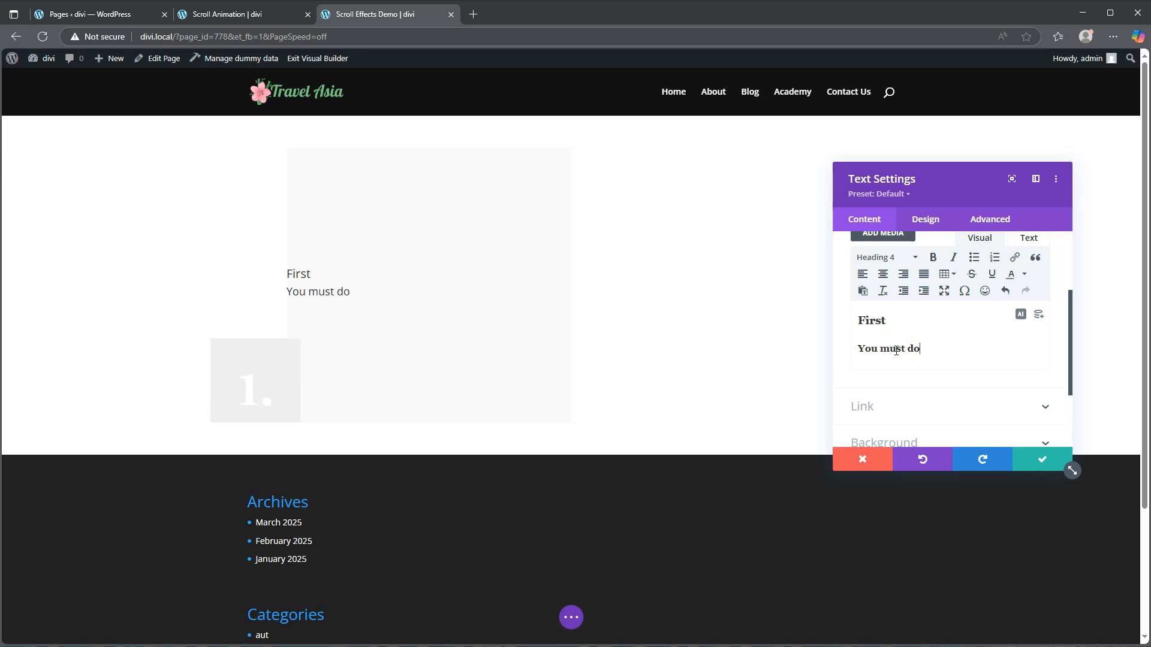
Step: Center the Text module's general text alignment
left_click(928, 218)
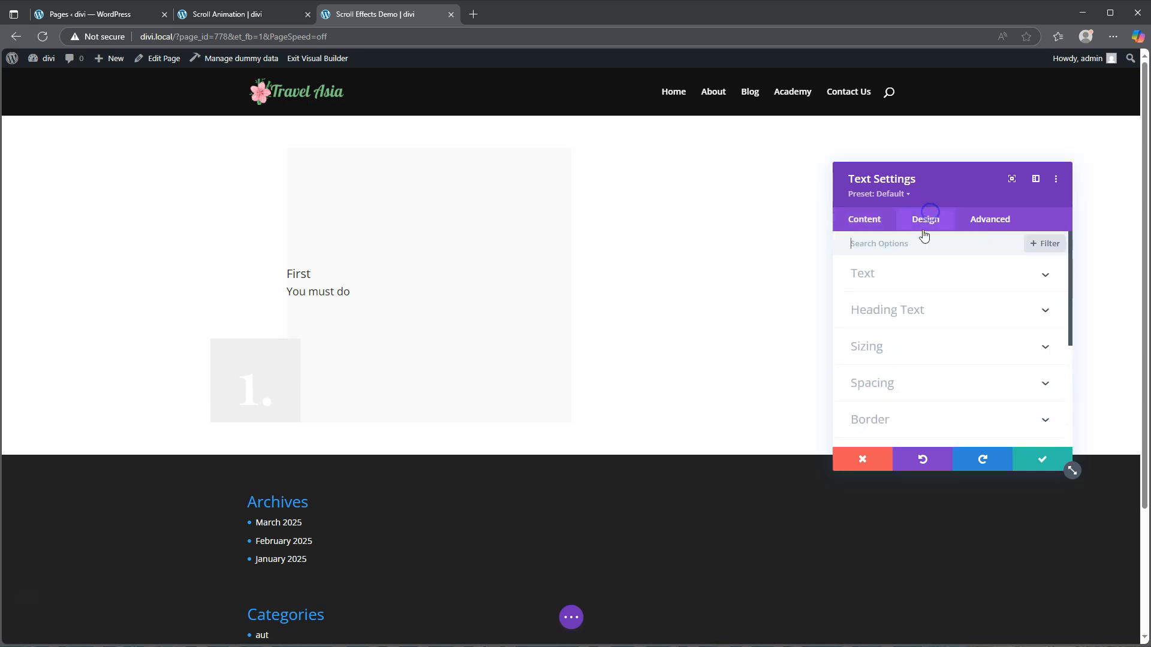
left_click(891, 278)
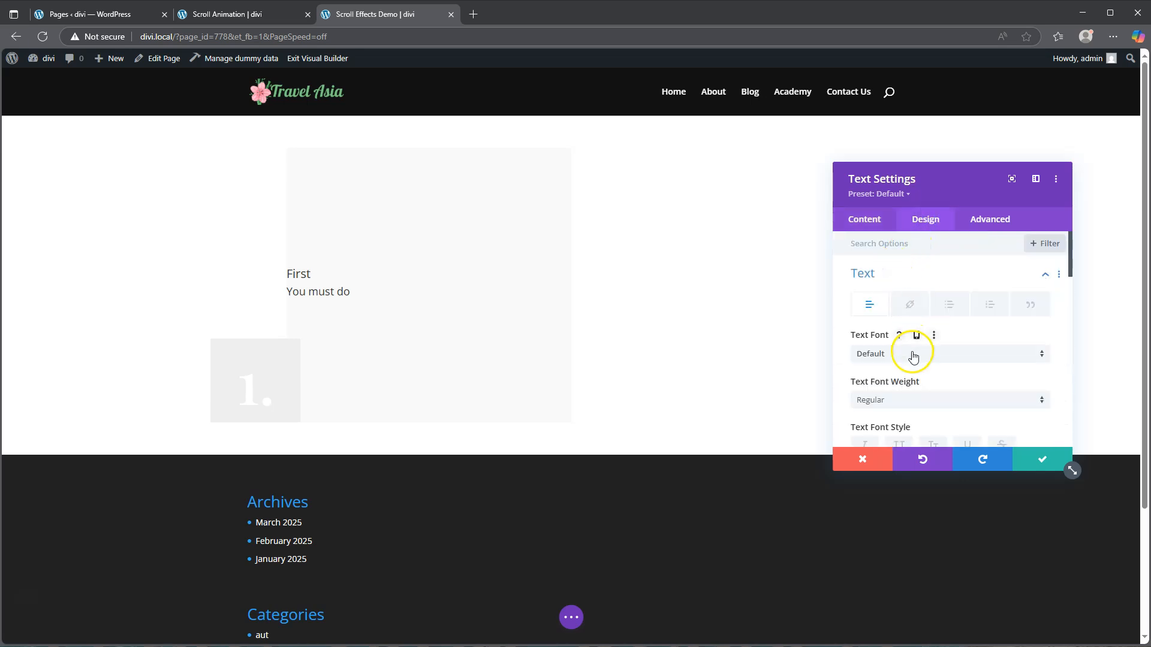
scroll(917, 350, "down", 5)
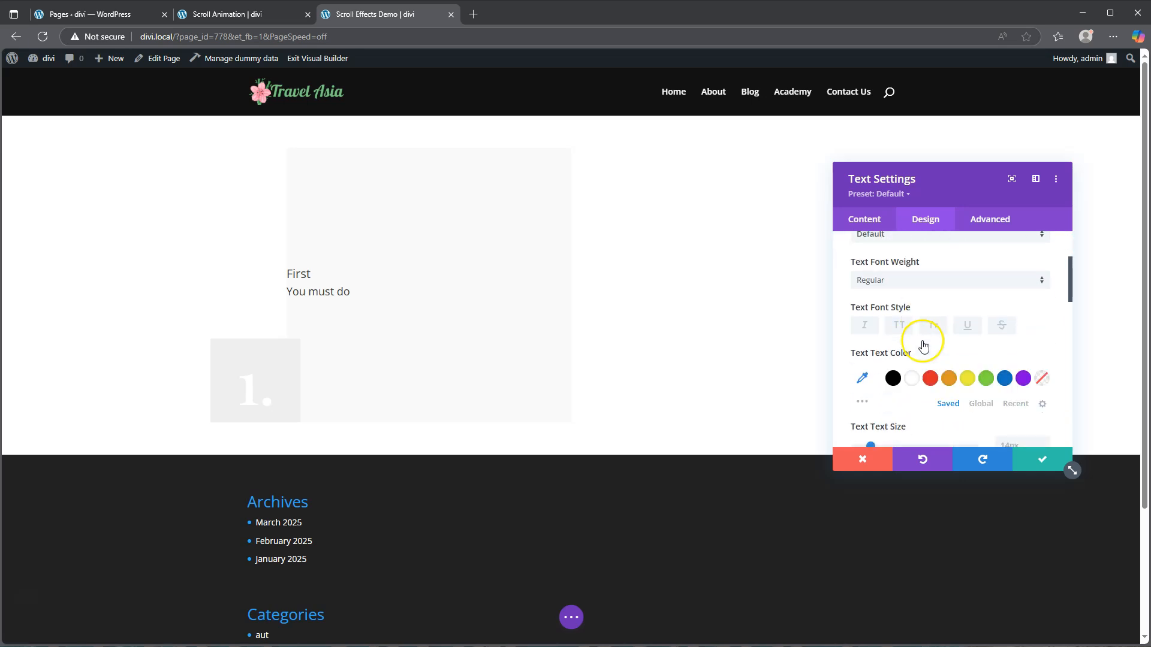
scroll(923, 346, "down", 4)
left_click(924, 348)
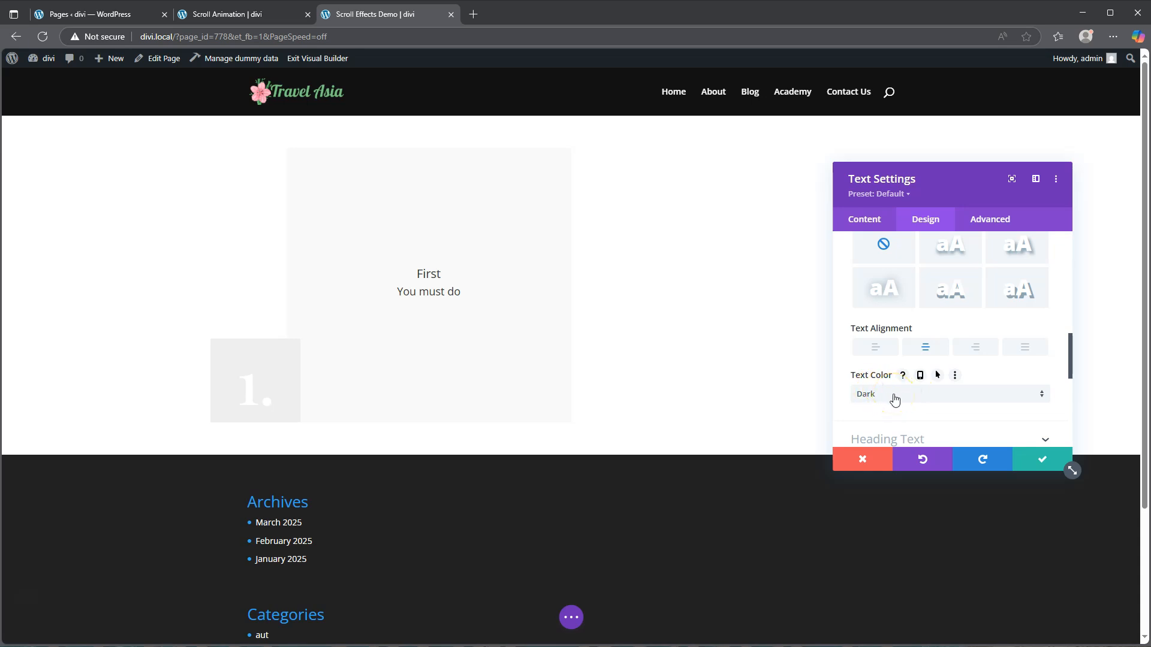
Step: Set the Heading 3 font to Playfair Display and center the Heading 3 text alignment
scroll(927, 329, "down", 2)
left_click(926, 324)
left_click(932, 280)
left_click(917, 331)
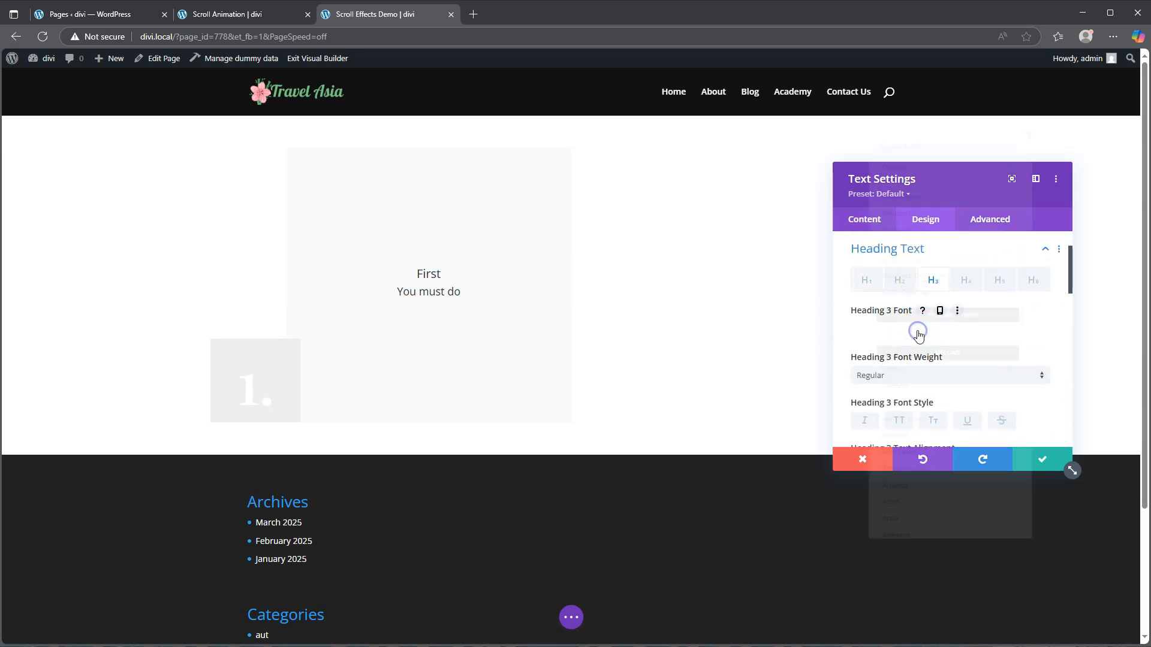
left_click(914, 207)
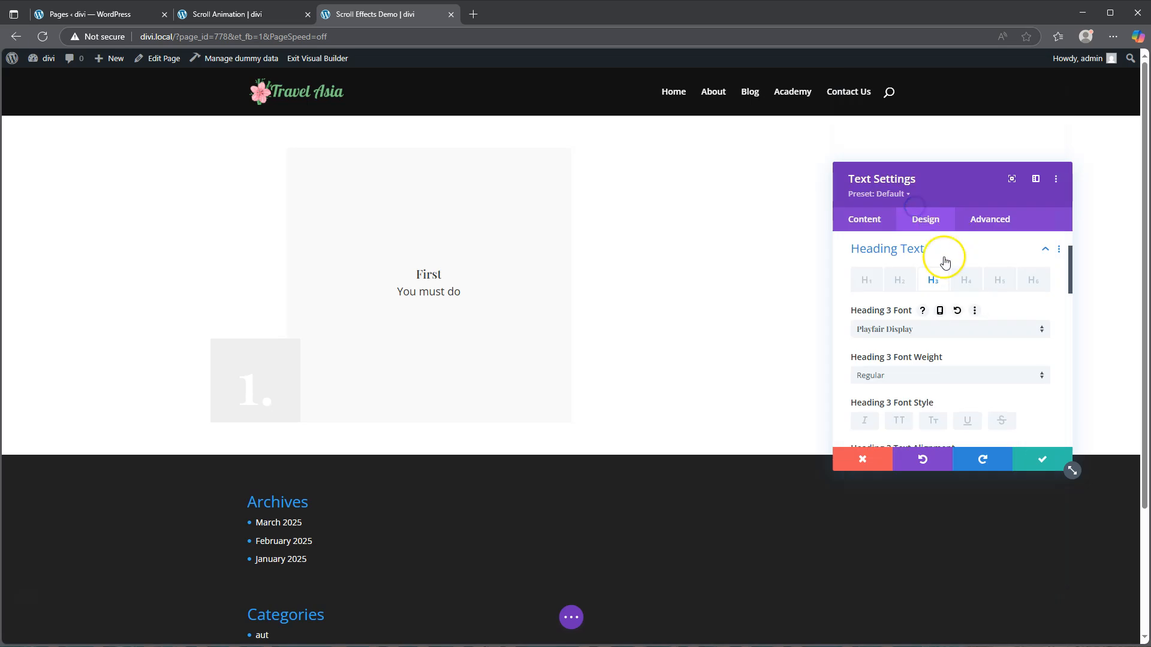
scroll(912, 330, "down", 1)
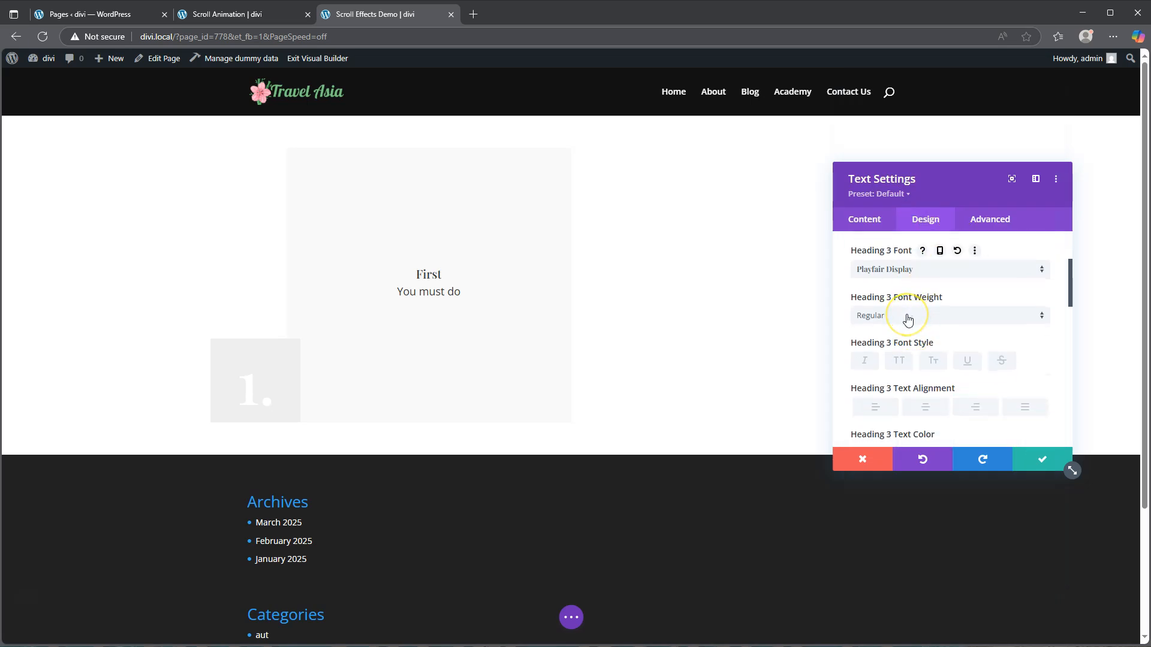
scroll(908, 320, "down", 2)
left_click(927, 287)
Step: Set responsive Heading 3 text sizes of 90px for desktop, 70px for tablet and 60px for phone
scroll(929, 304, "down", 1)
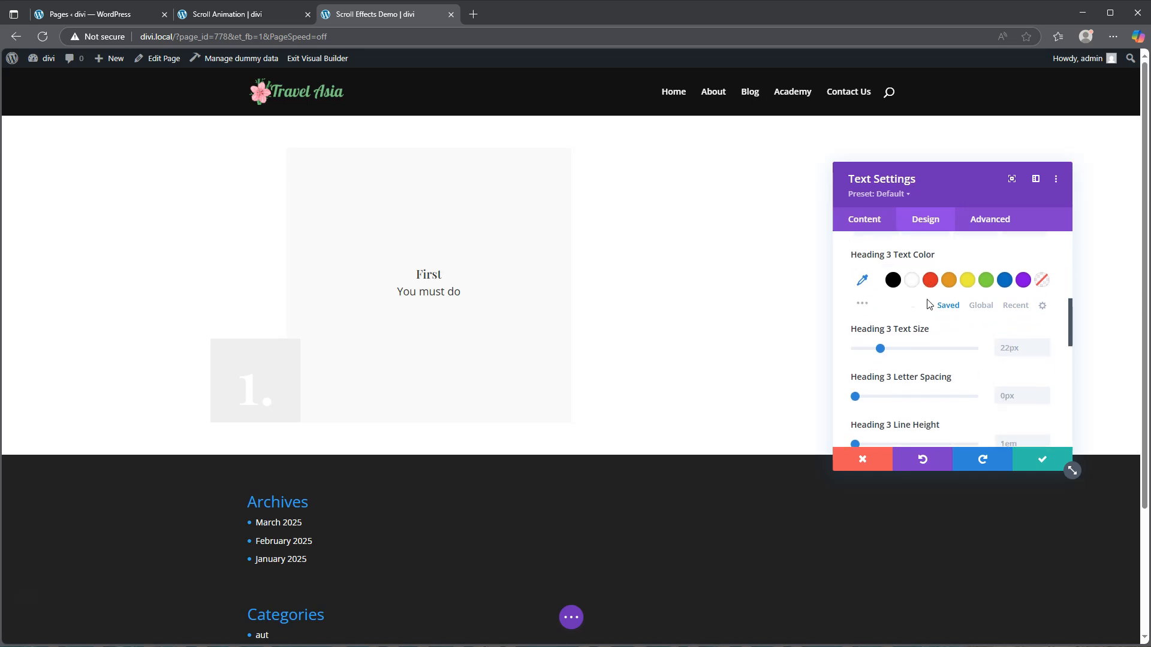
left_click(956, 329)
left_click(1011, 386)
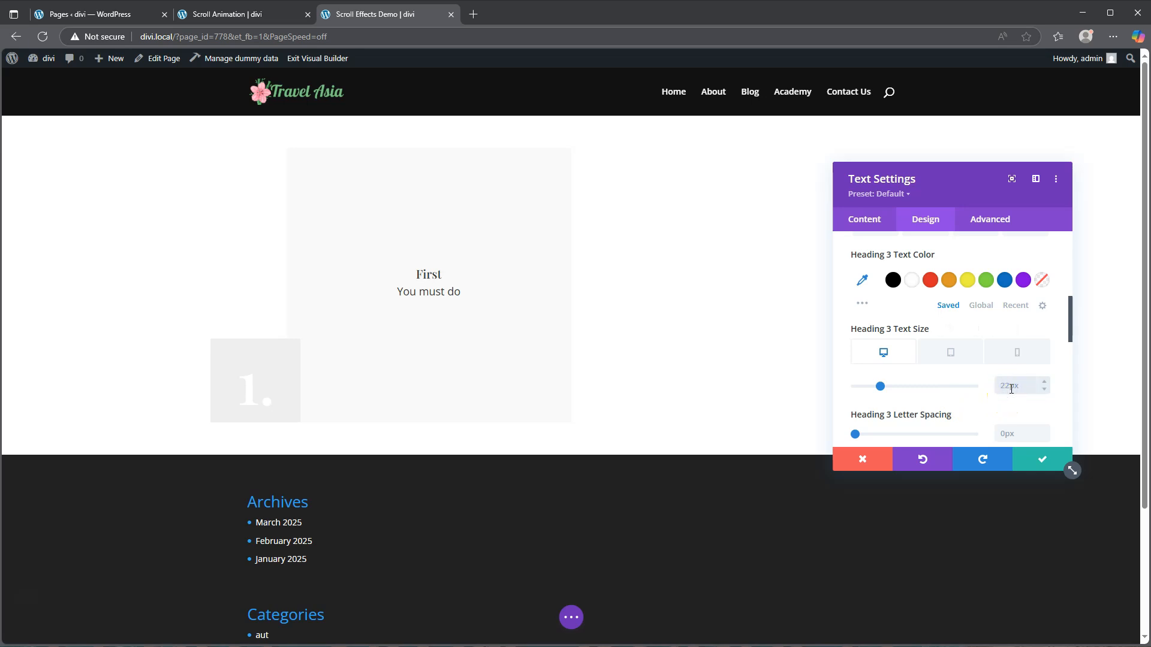
type("90")
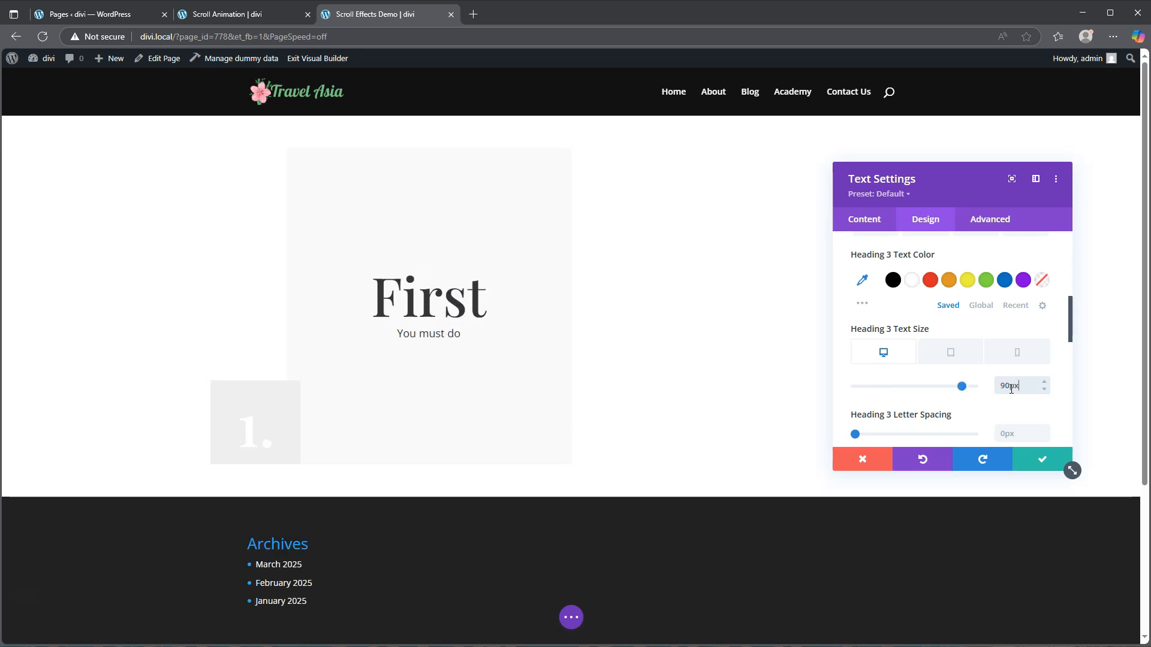
left_click(949, 352)
left_click(1010, 387)
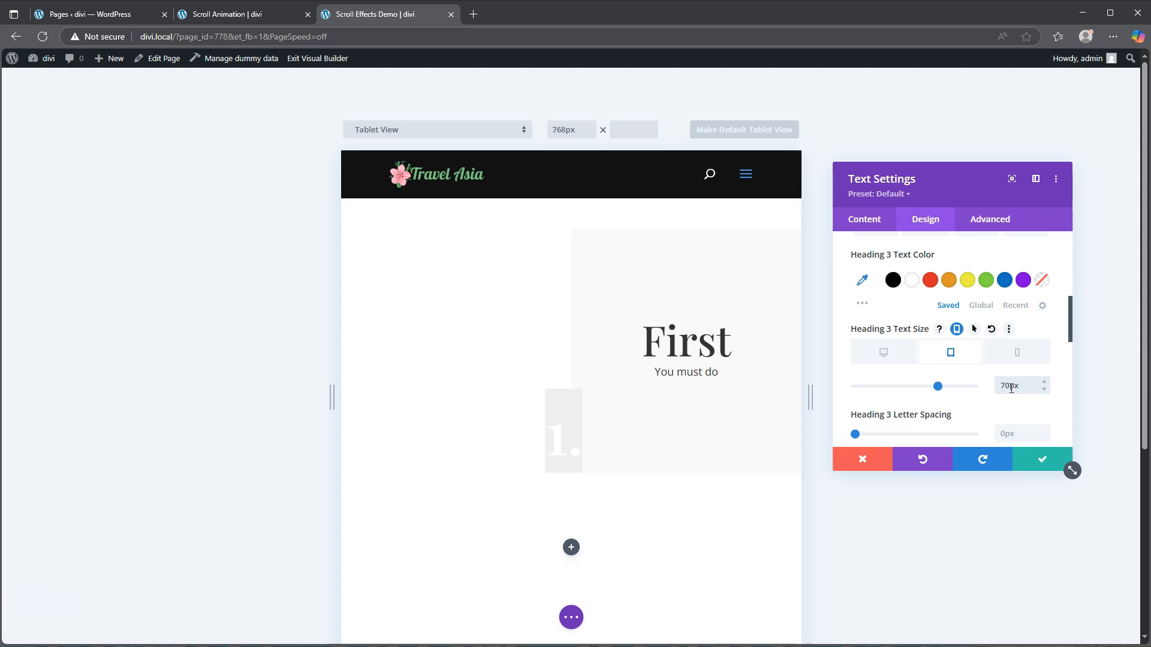
left_click(1018, 353)
left_click(1010, 387)
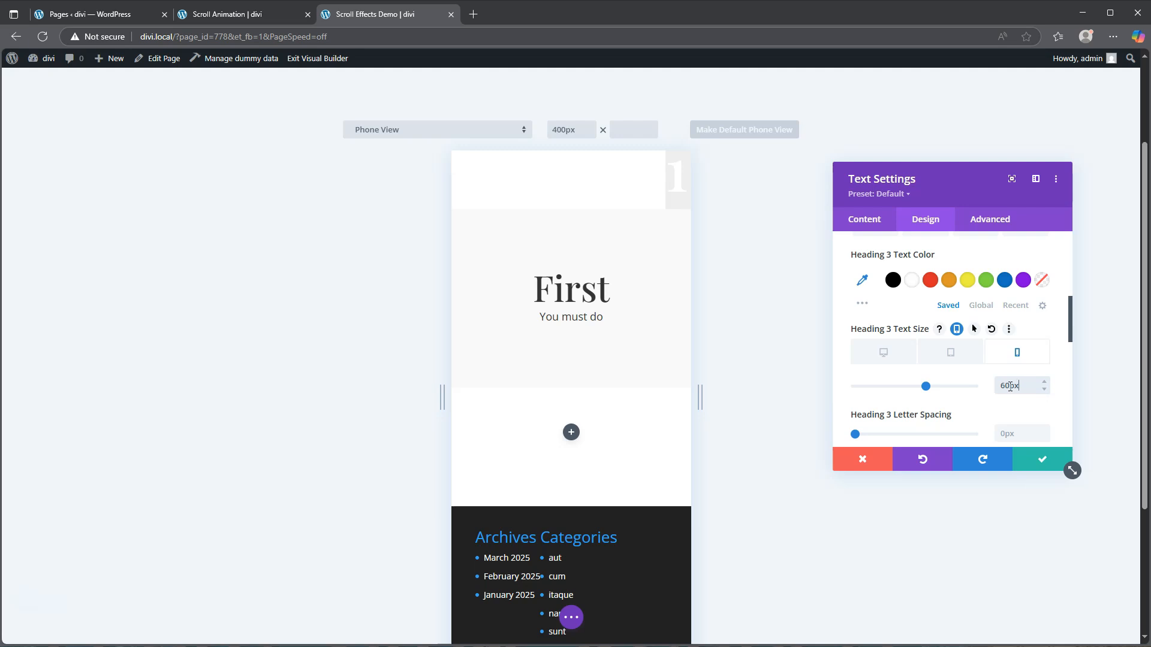
Step: Set the Heading 4 font to Kumbh Sans with the Light font weight
scroll(964, 359, "up", 2)
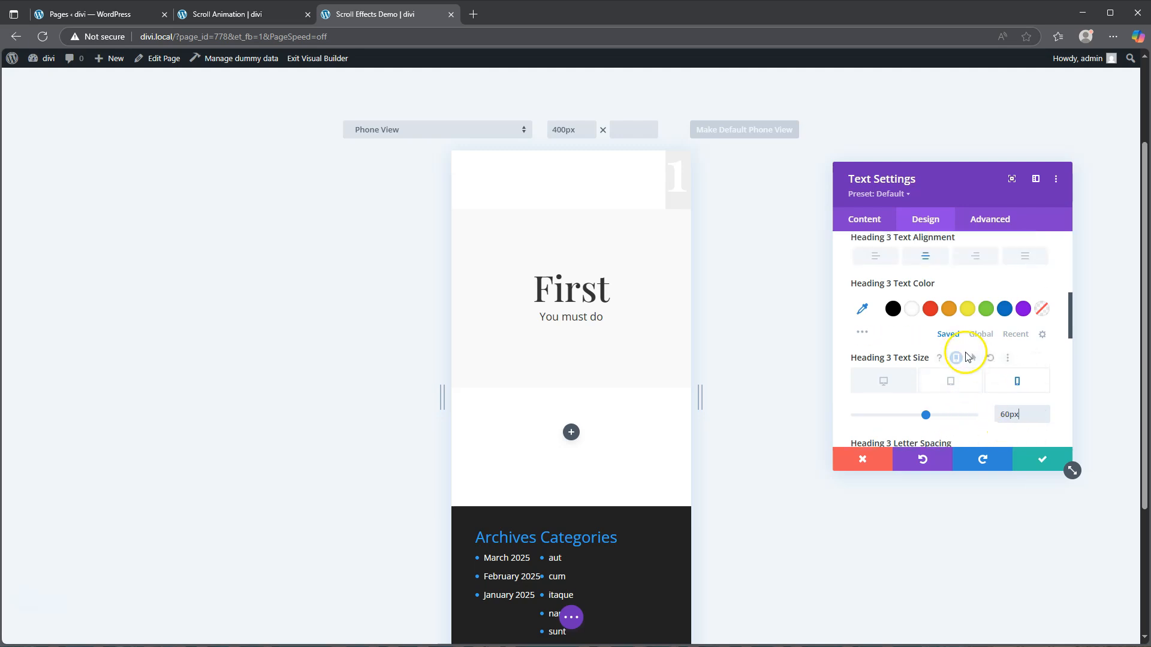
scroll(966, 357, "up", 4)
left_click(965, 349)
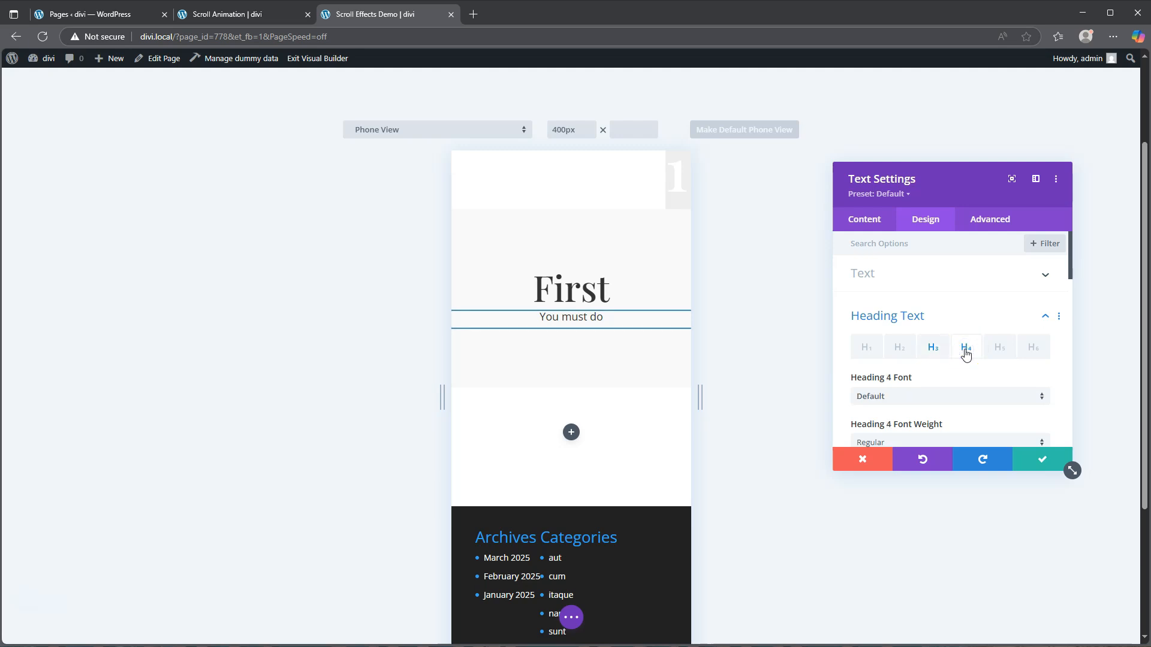
scroll(953, 360, "down", 1)
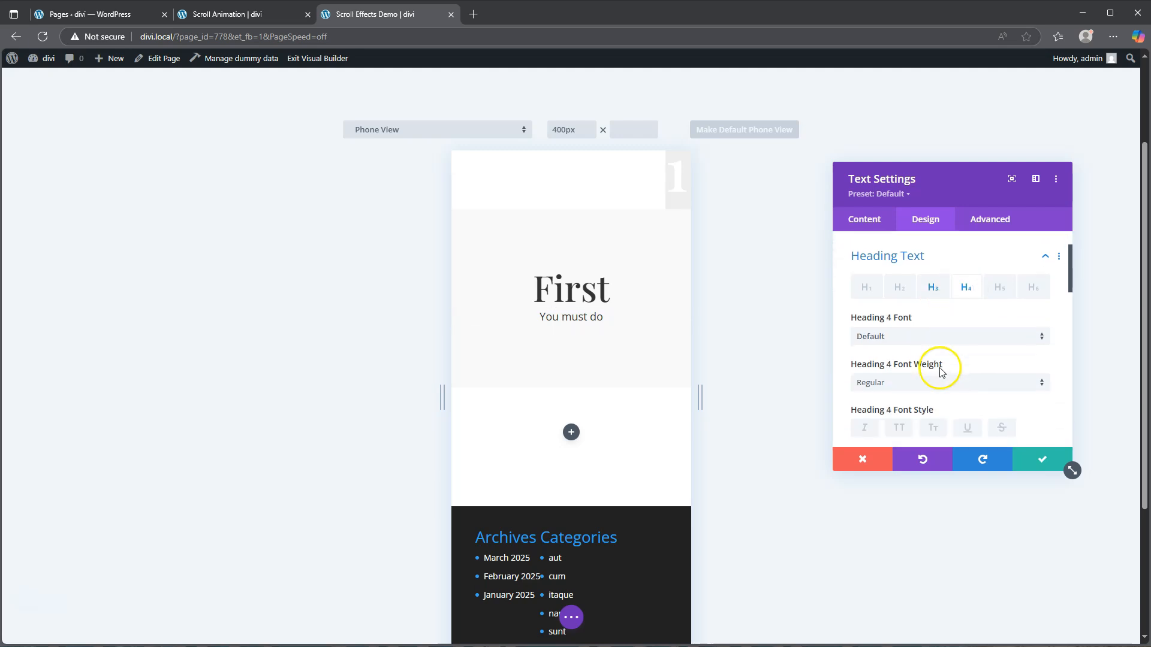
left_click(904, 339)
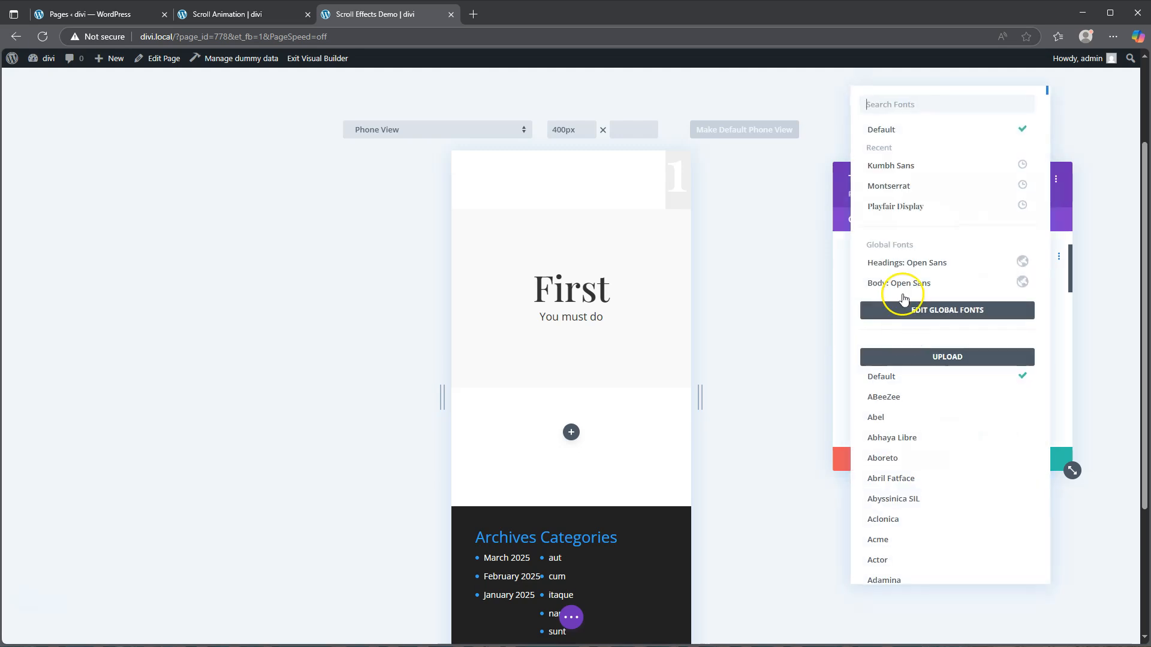
left_click(900, 162)
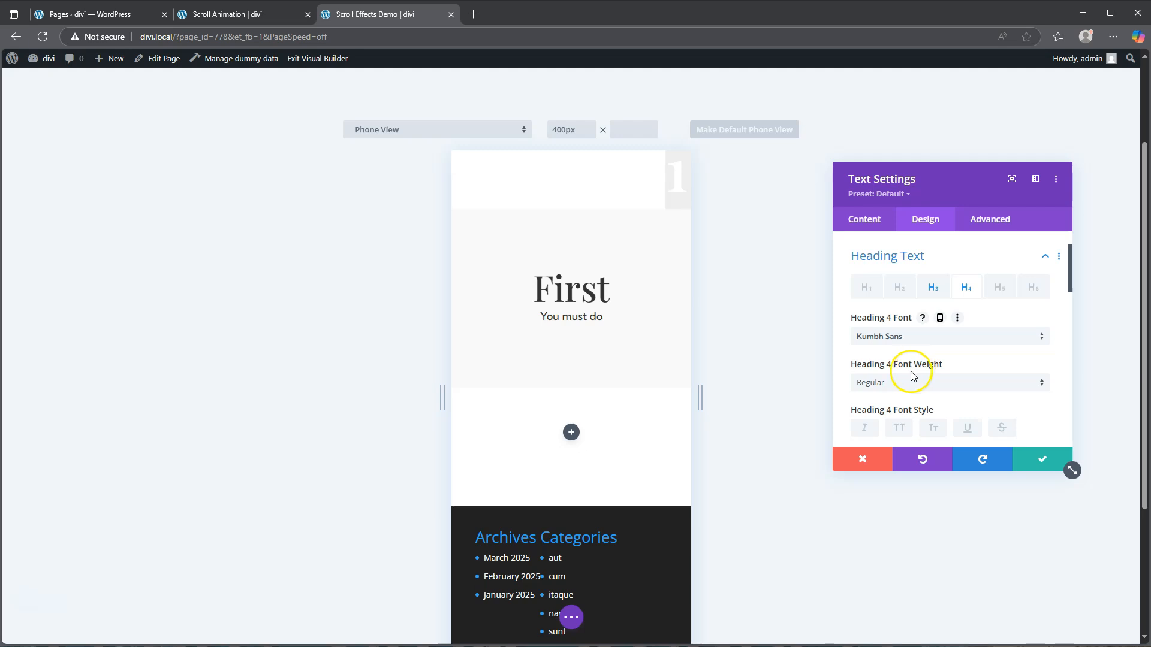
left_click(881, 382)
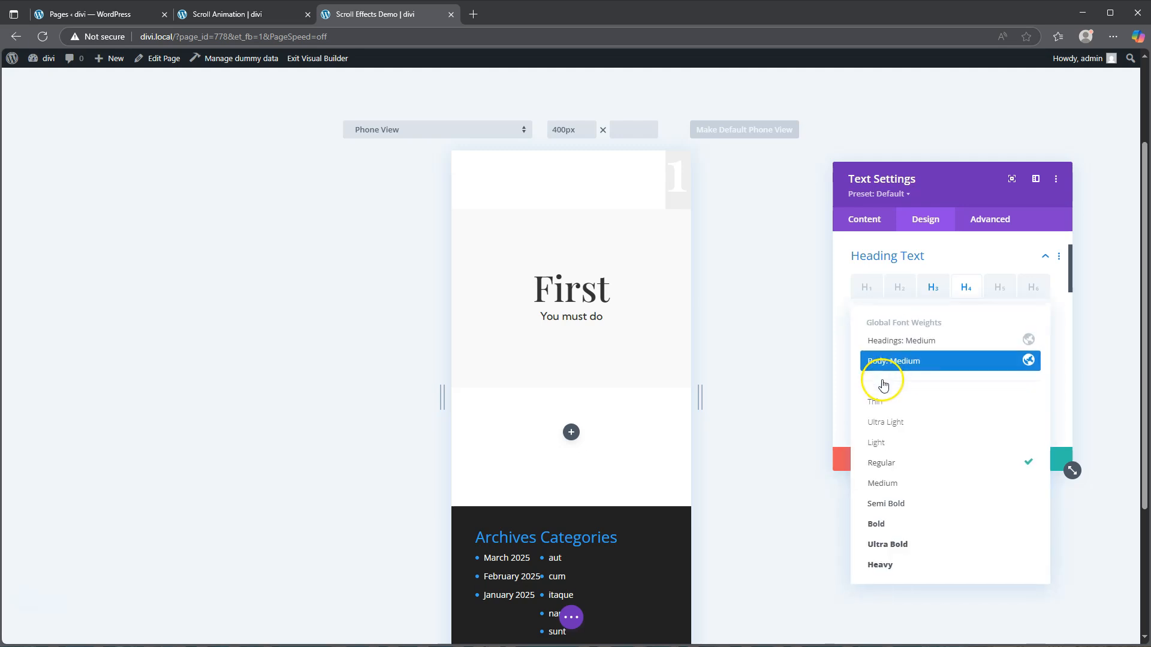
left_click(894, 446)
Step: Set the Text module's width to 100% in its sizing options
scroll(932, 390, "down", 3)
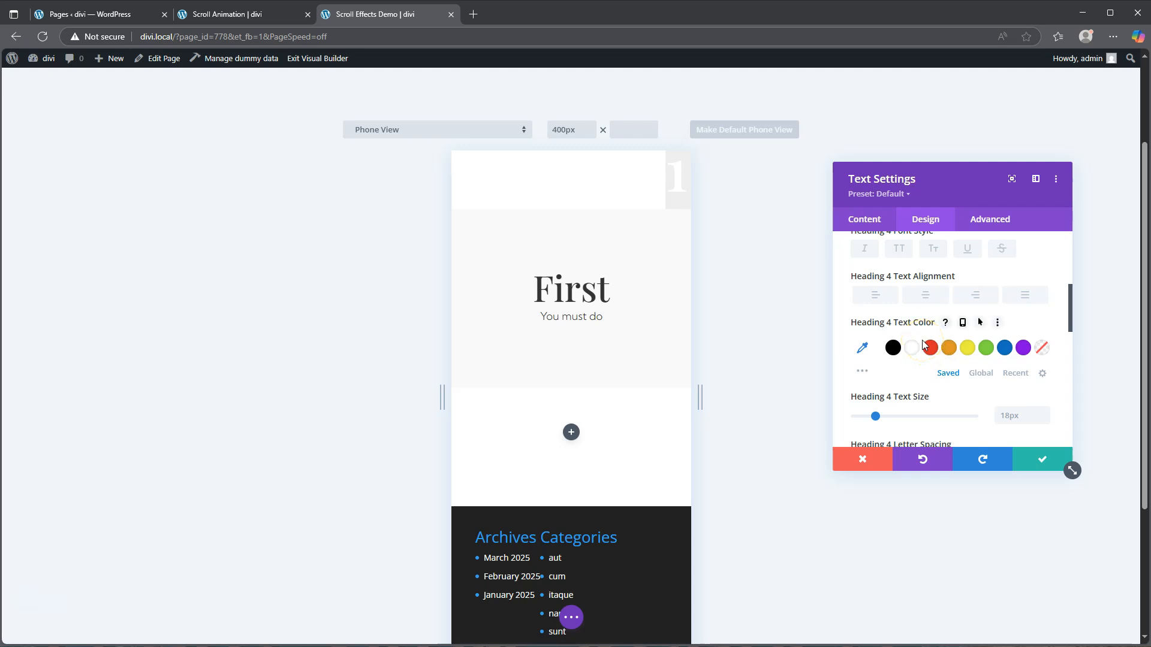
scroll(923, 346, "down", 8)
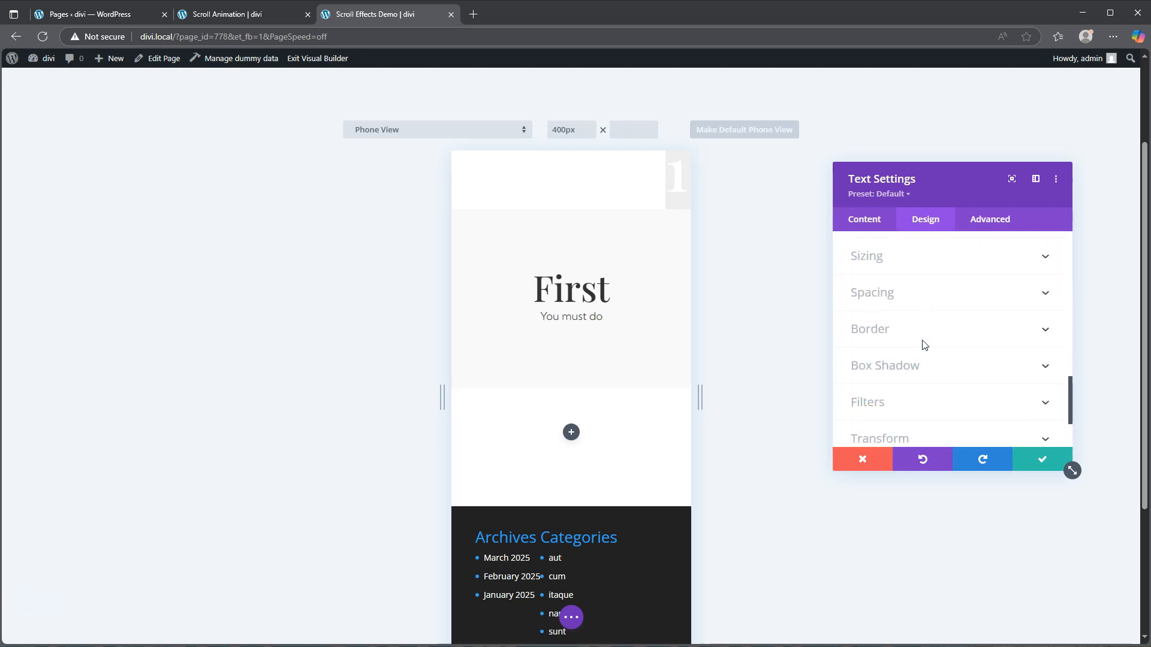
left_click(908, 258)
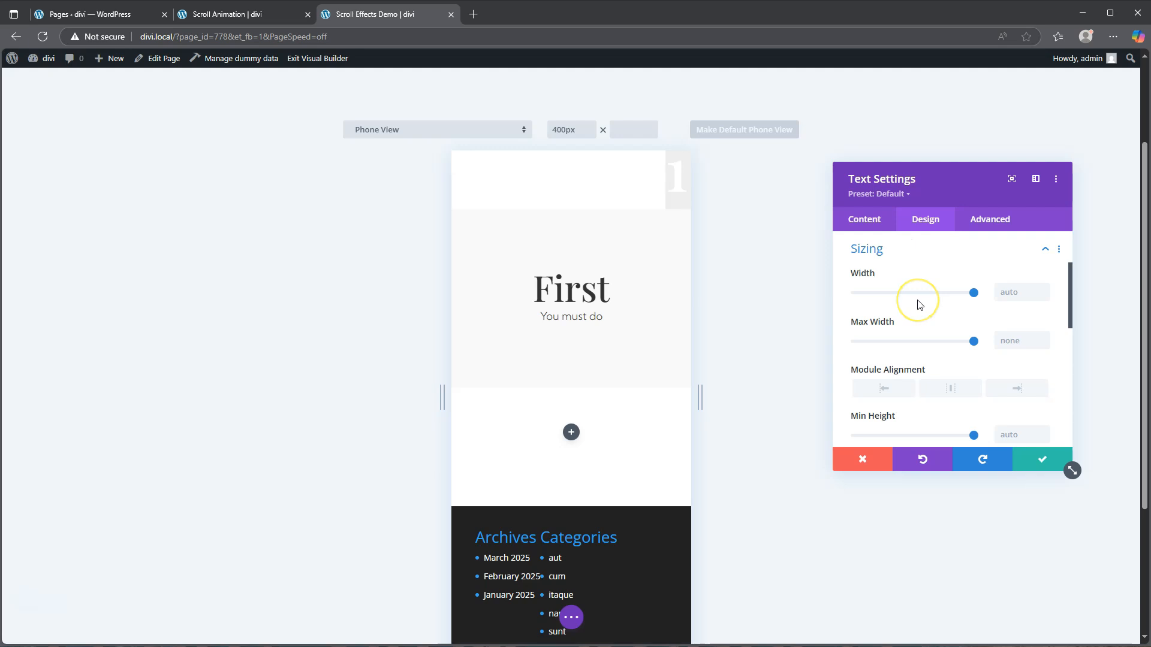
left_click(1014, 296)
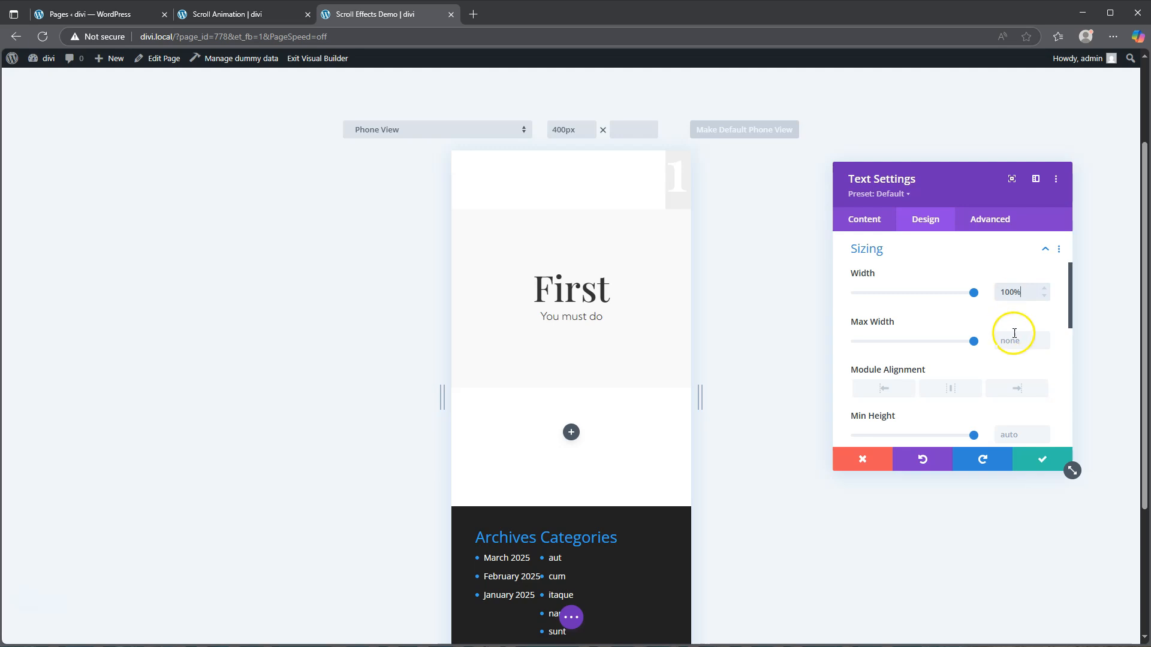
Step: Set the position of the "First" Text module to Absolute
left_click(986, 220)
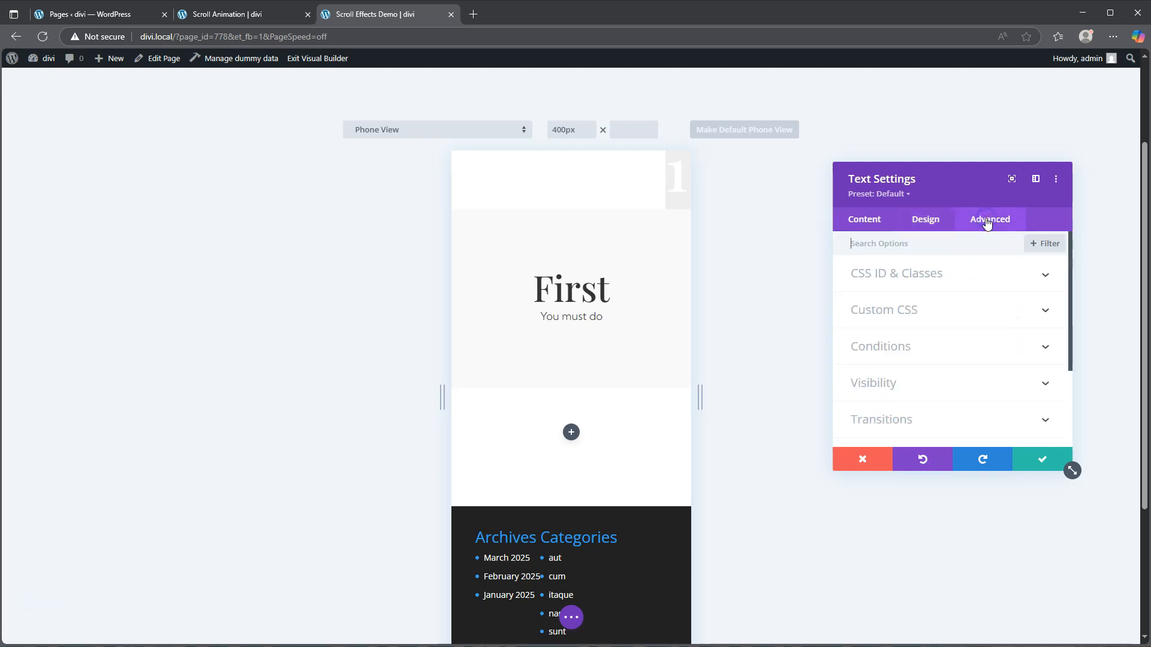
scroll(907, 365, "down", 2)
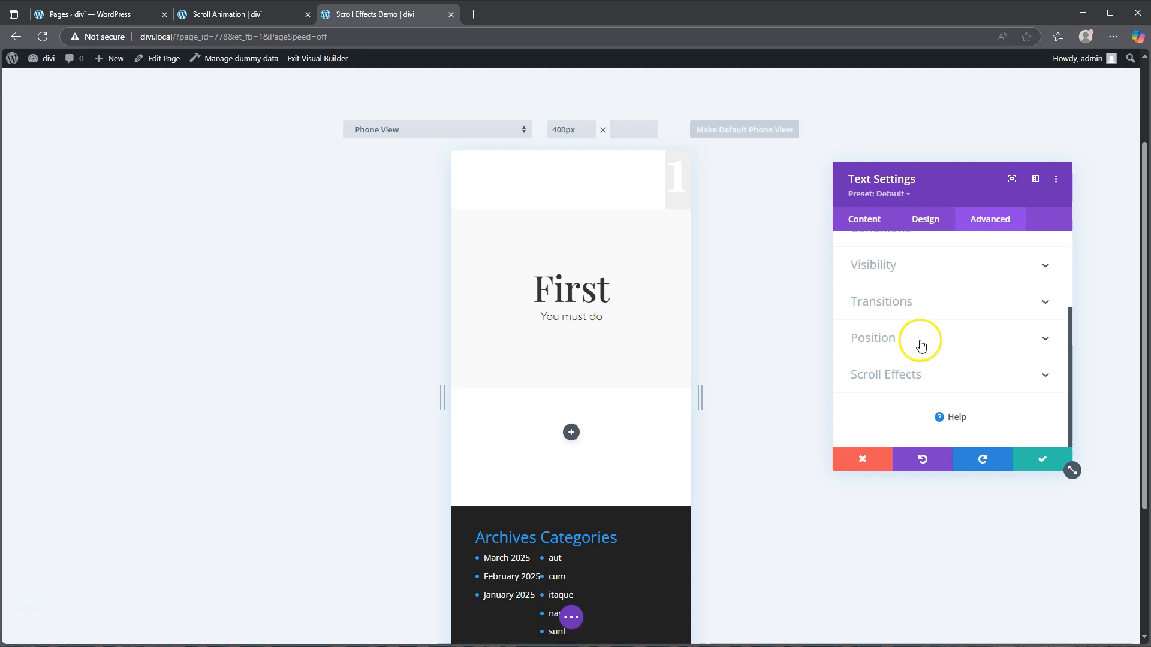
left_click(919, 340)
scroll(922, 341, "down", 1)
left_click(919, 293)
left_click(904, 345)
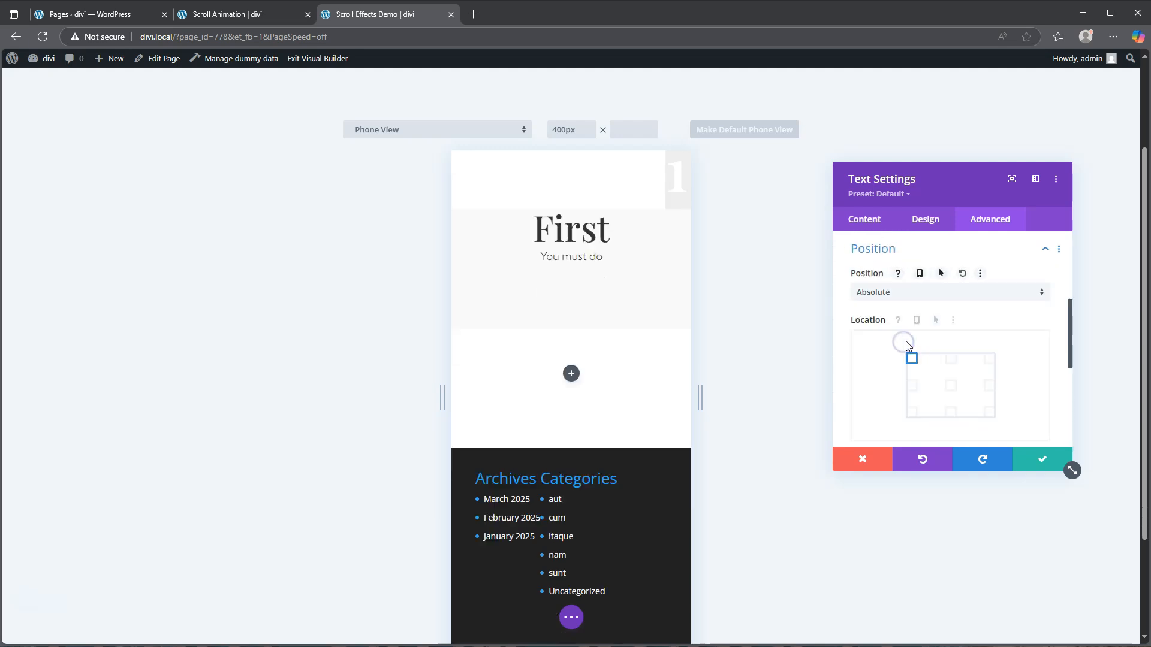
Step: Anchor the "First" Text module to the bottom-left location and return the preview to desktop view
left_click(912, 412)
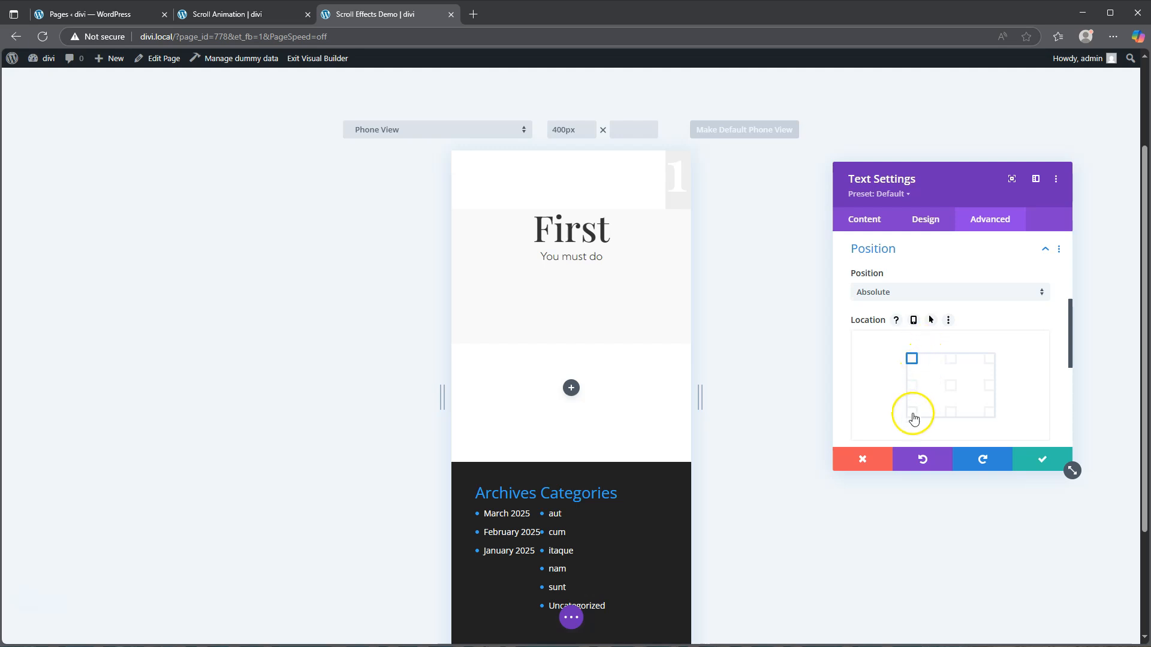
scroll(943, 330, "up", 6)
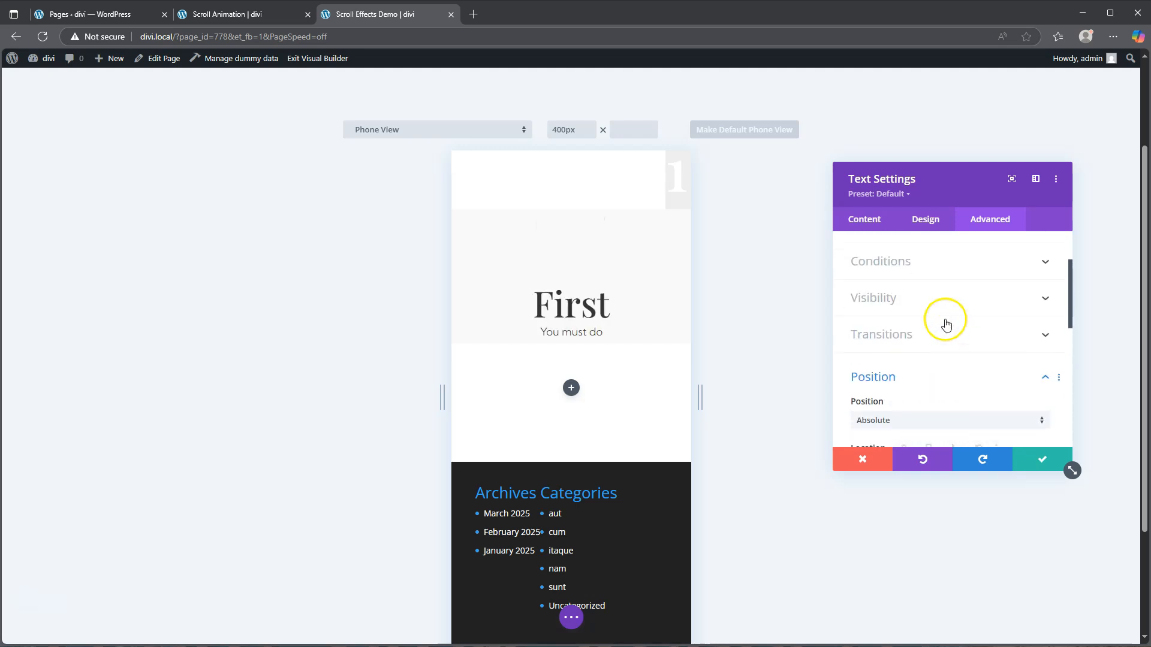
left_click(472, 127)
left_click(460, 130)
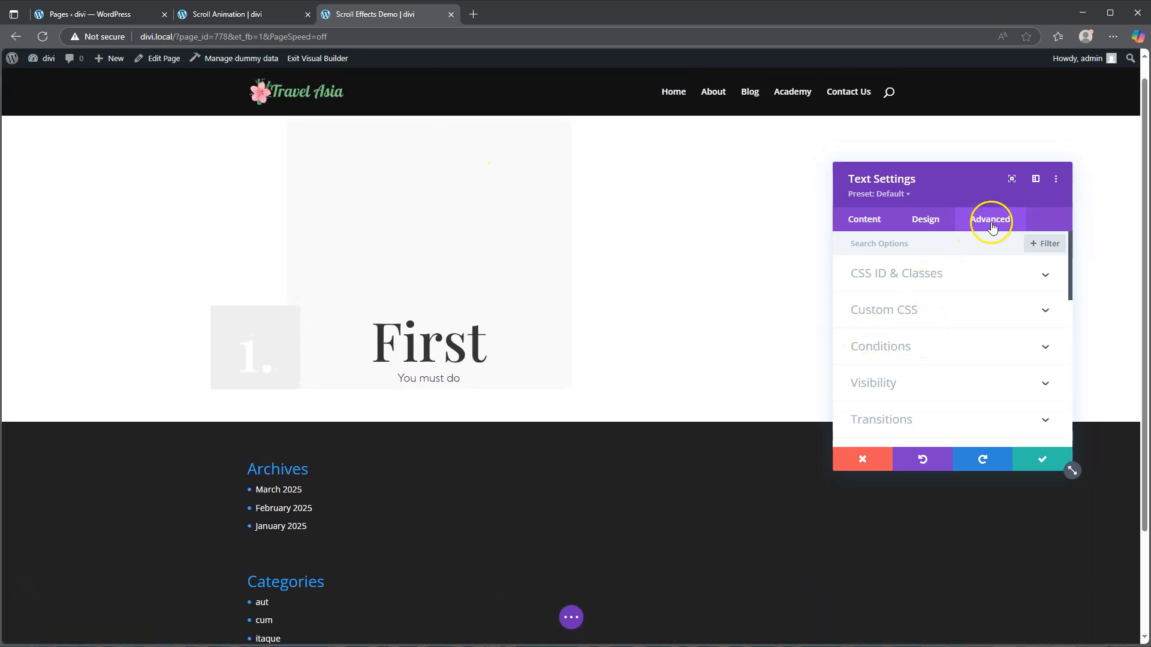
Step: Set the "First" Text module's vertical offset to 20px and save the module settings
scroll(899, 408, "down", 2)
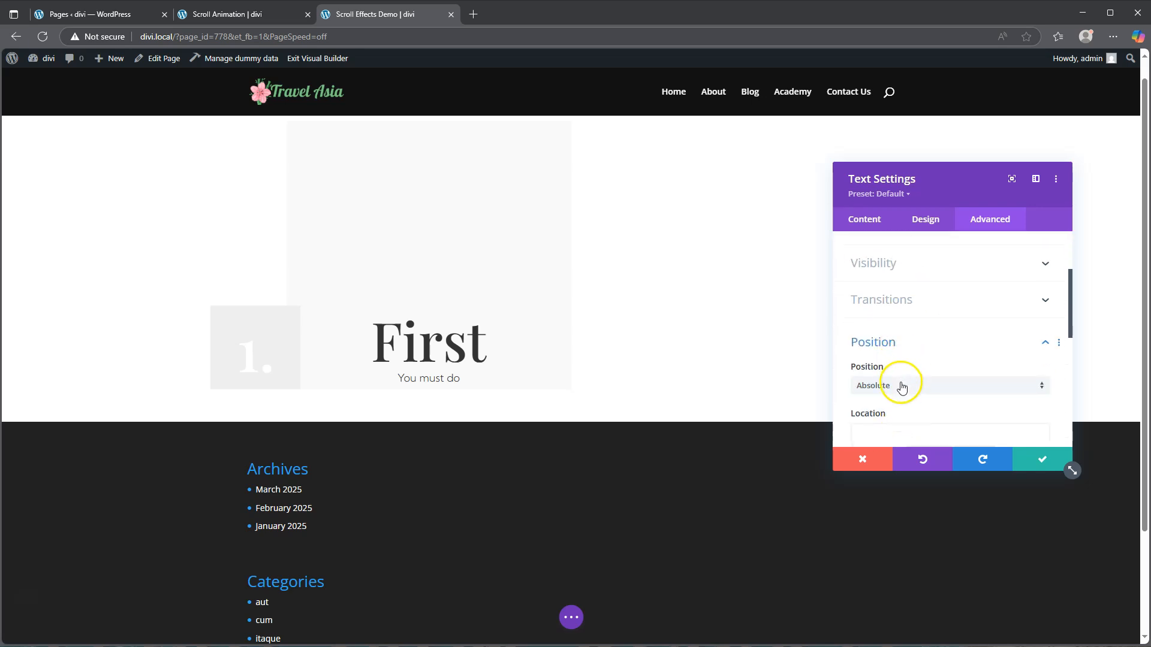
scroll(905, 383, "down", 2)
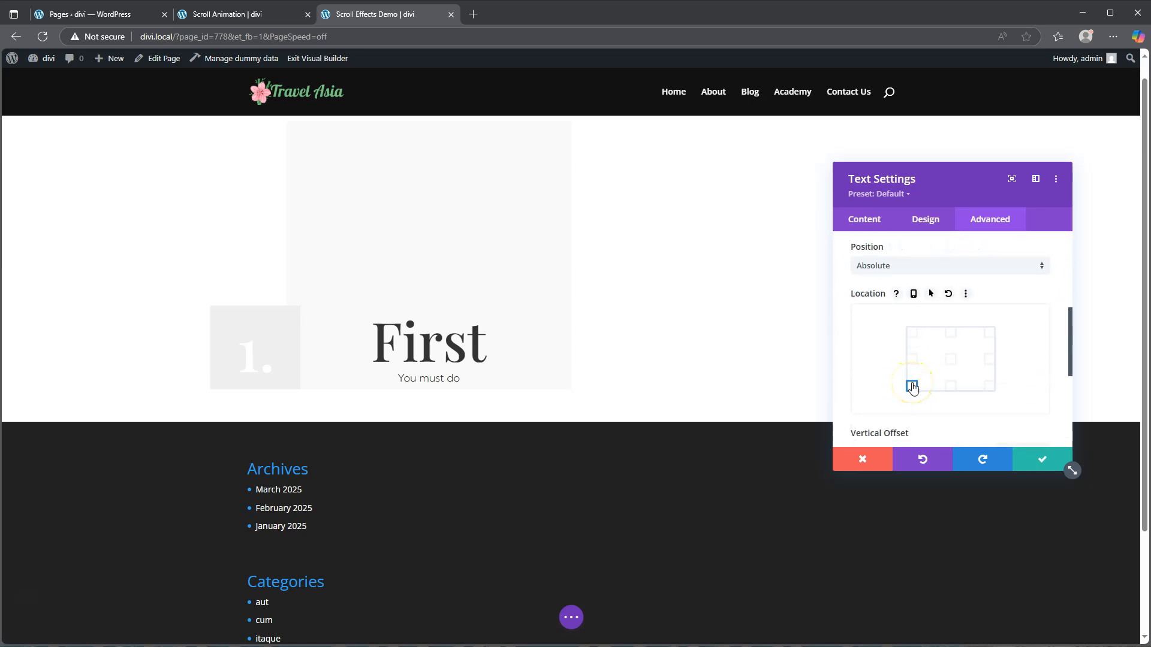
scroll(923, 393, "down", 2)
left_click(1009, 334)
type("20px")
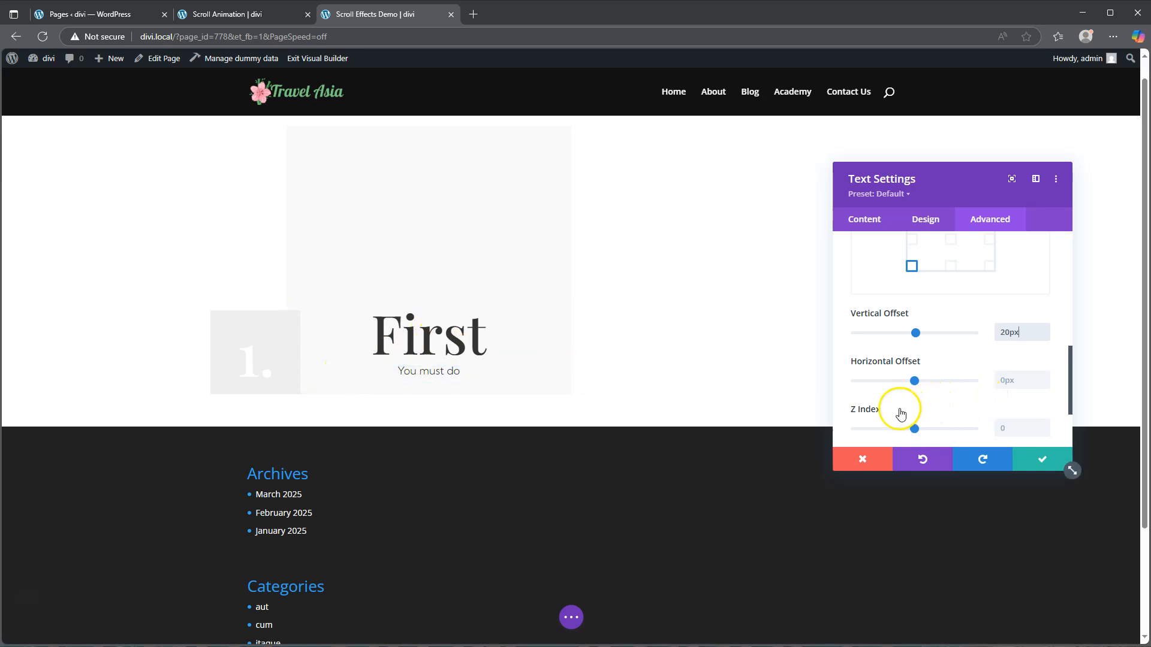
left_click(1039, 458)
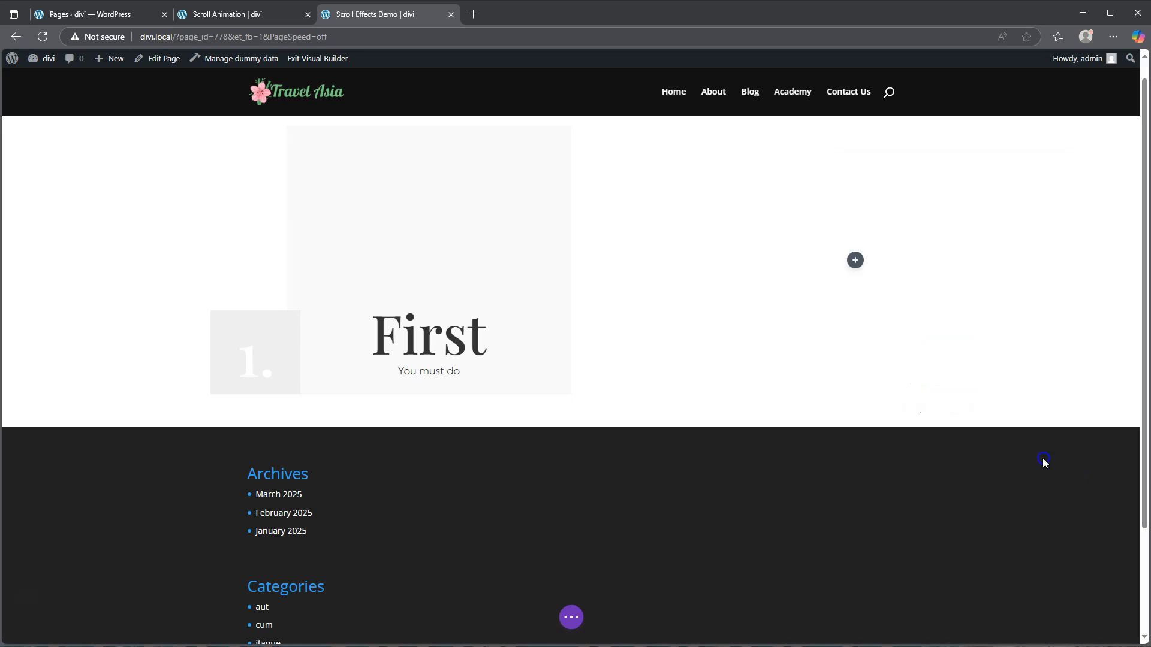
Step: Insert a Text module into the row's empty second column
left_click(856, 260)
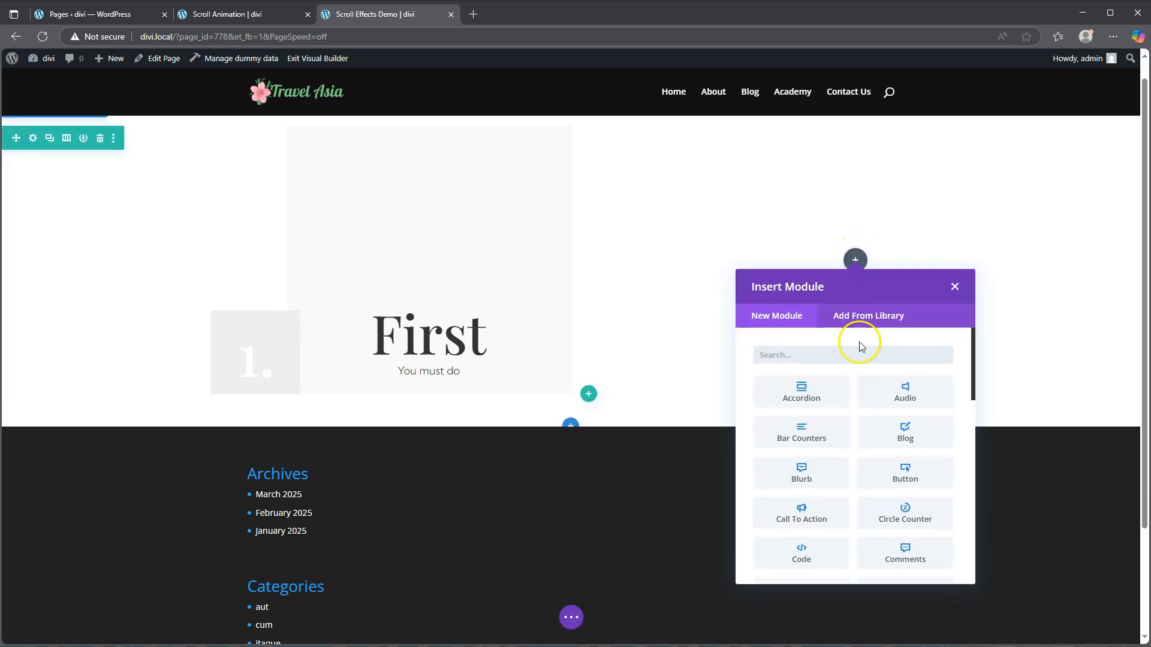
scroll(847, 450, "down", 5)
scroll(846, 450, "down", 4)
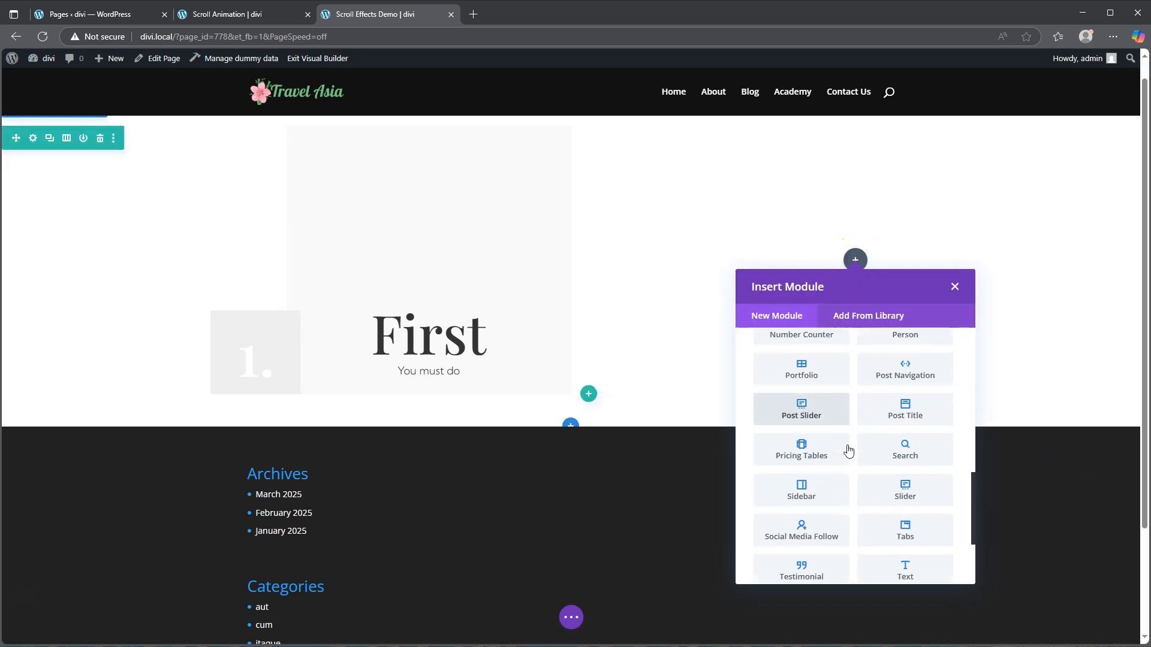
left_click(901, 483)
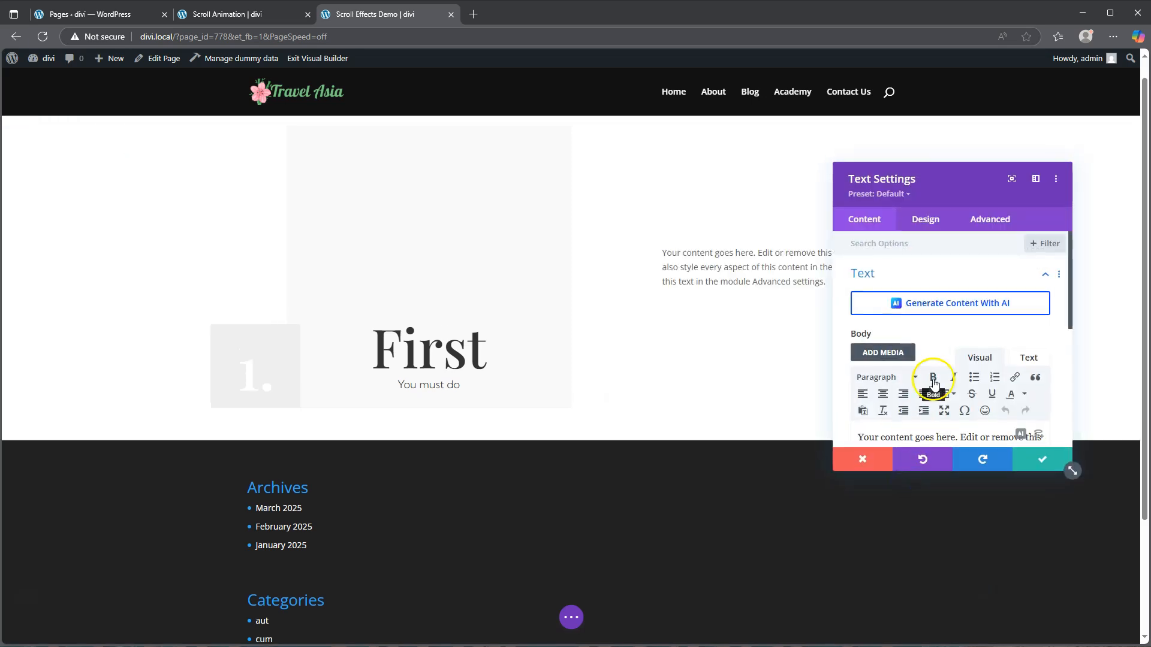
Step: Copy the placeholder body text that follows "Your content goes here." and delete it from the module
scroll(1012, 373, "down", 2)
key("ctrl+a")
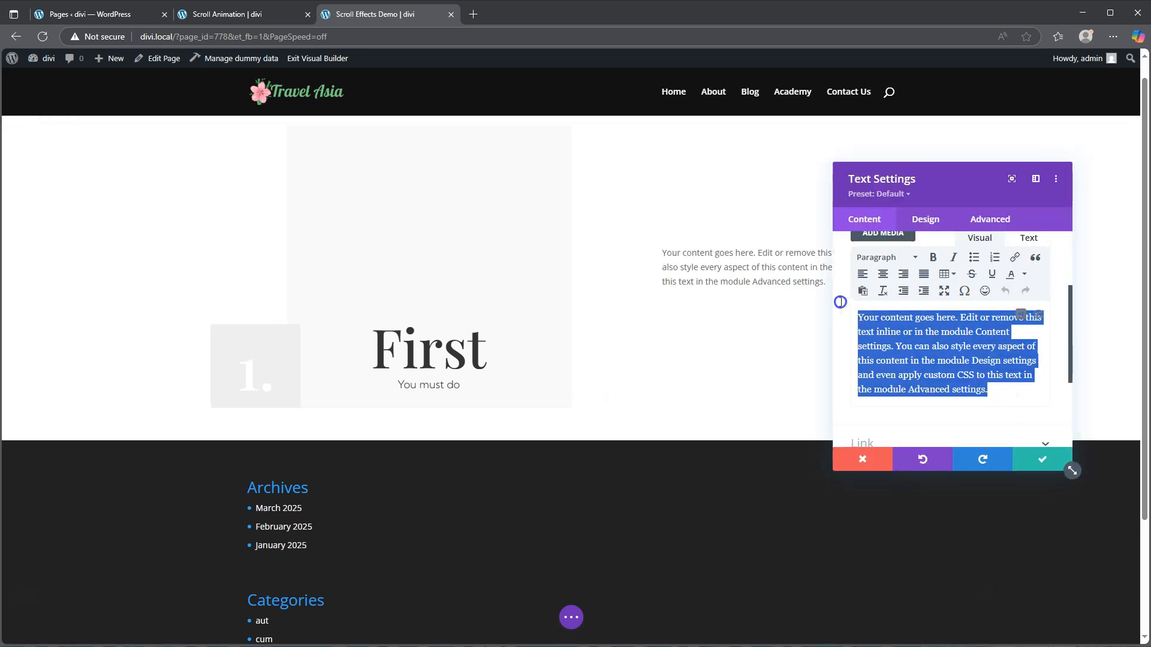
left_click(901, 334)
left_click(960, 320)
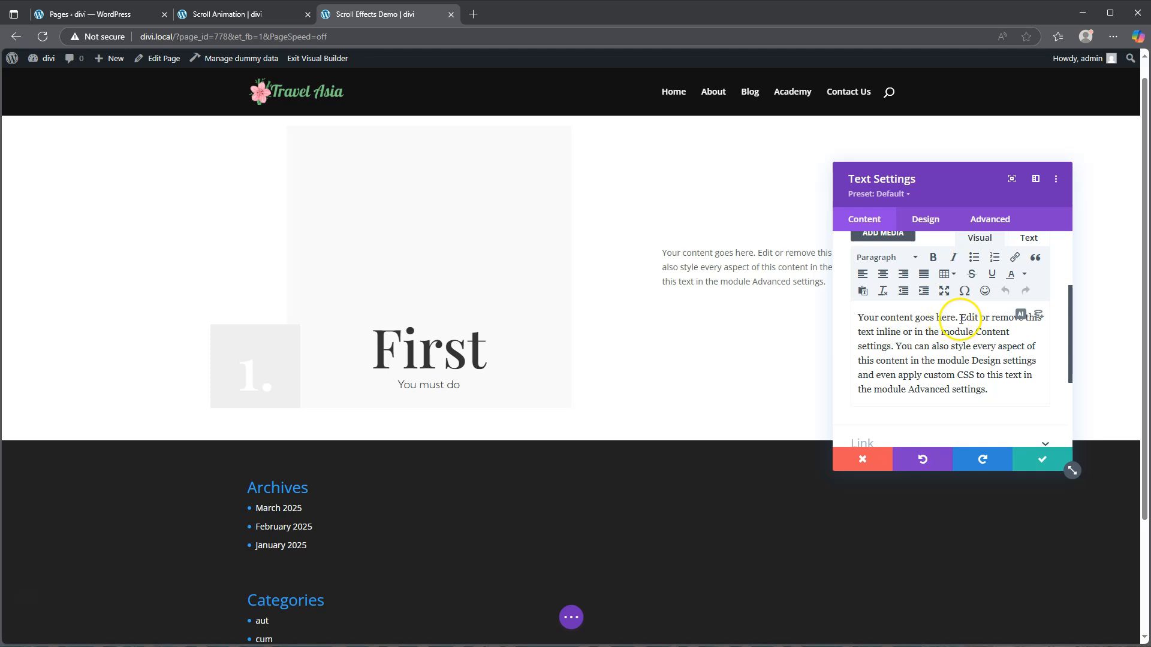
left_click_drag(961, 319, 995, 402)
key("ctrl+c")
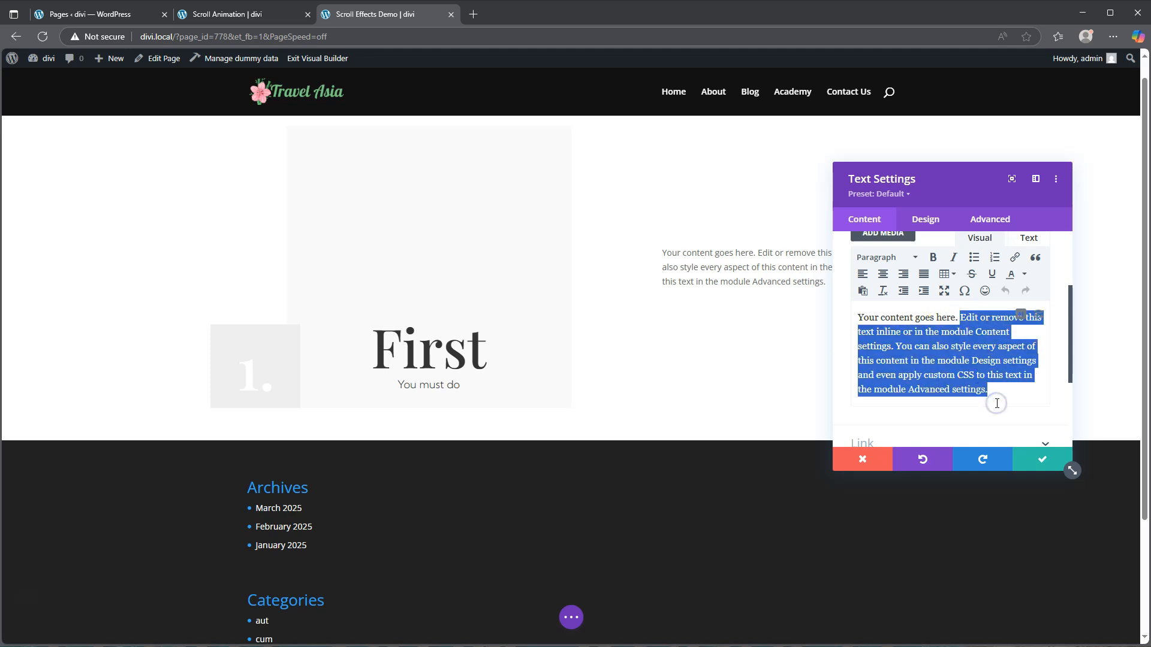
key("BackSpace")
Step: Format "Your content goes here." as Heading 5 and paste the copied placeholder text as a paragraph below it
left_click_drag(958, 317, 843, 304)
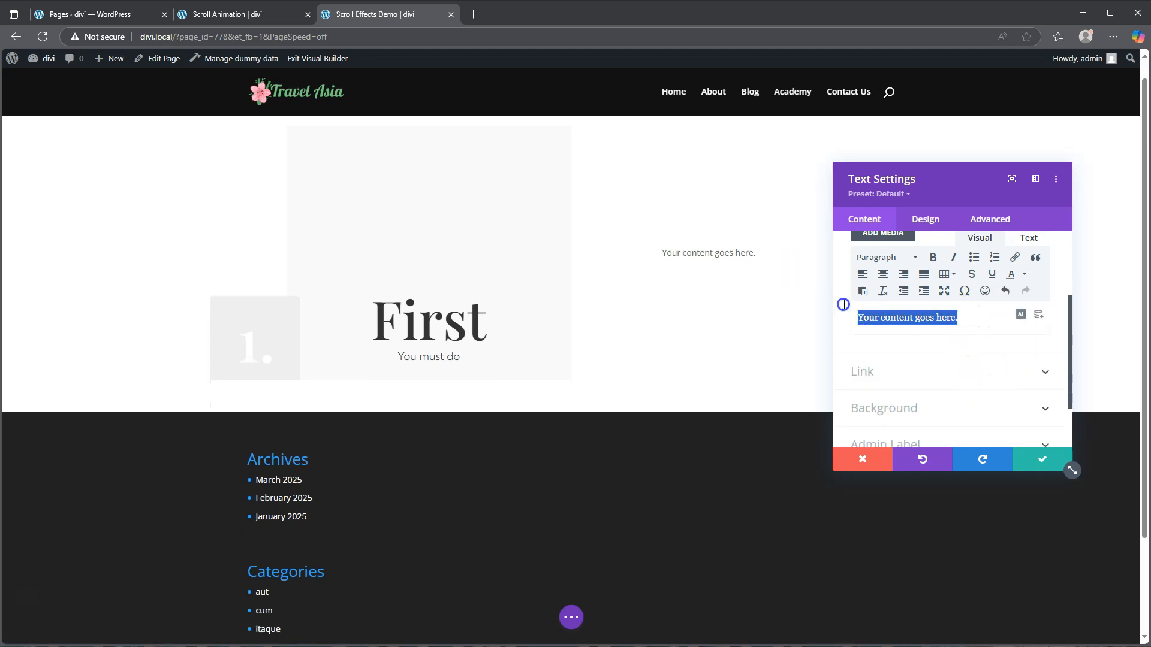
left_click(901, 257)
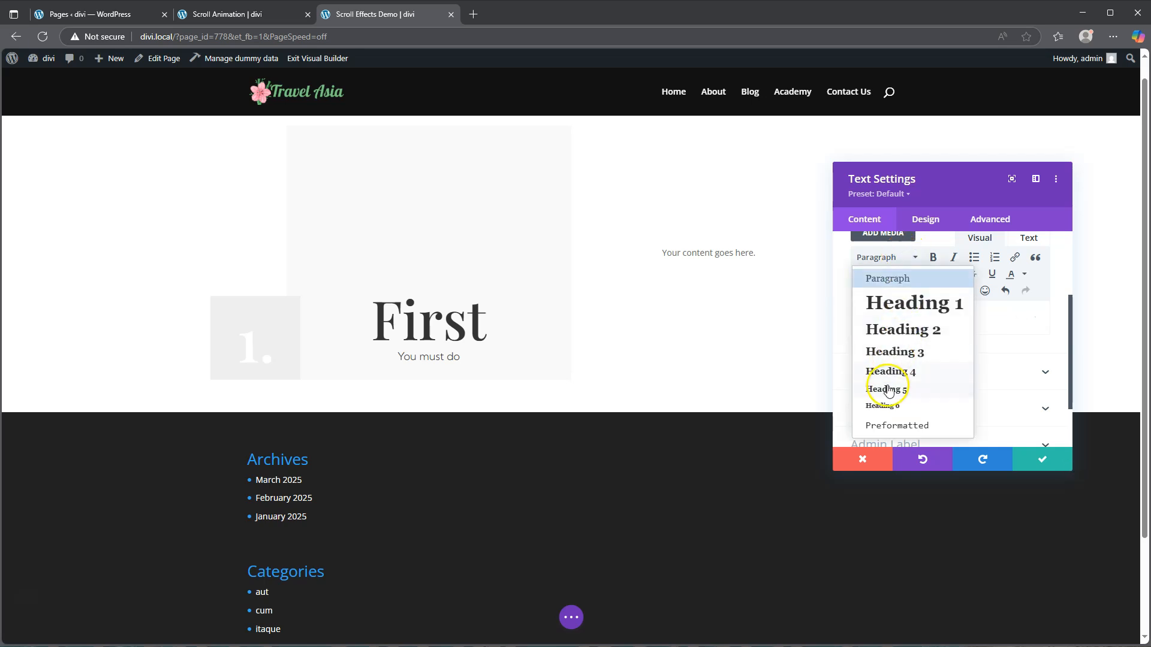
left_click(888, 390)
left_click(973, 325)
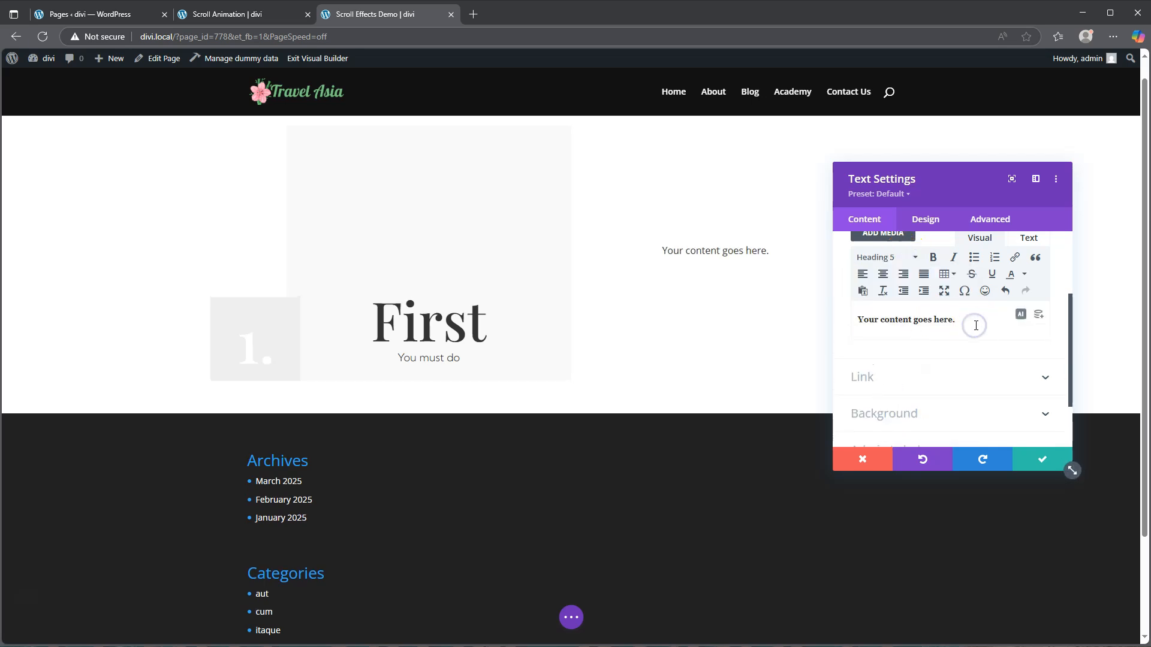
key("Return")
key("ctrl+v")
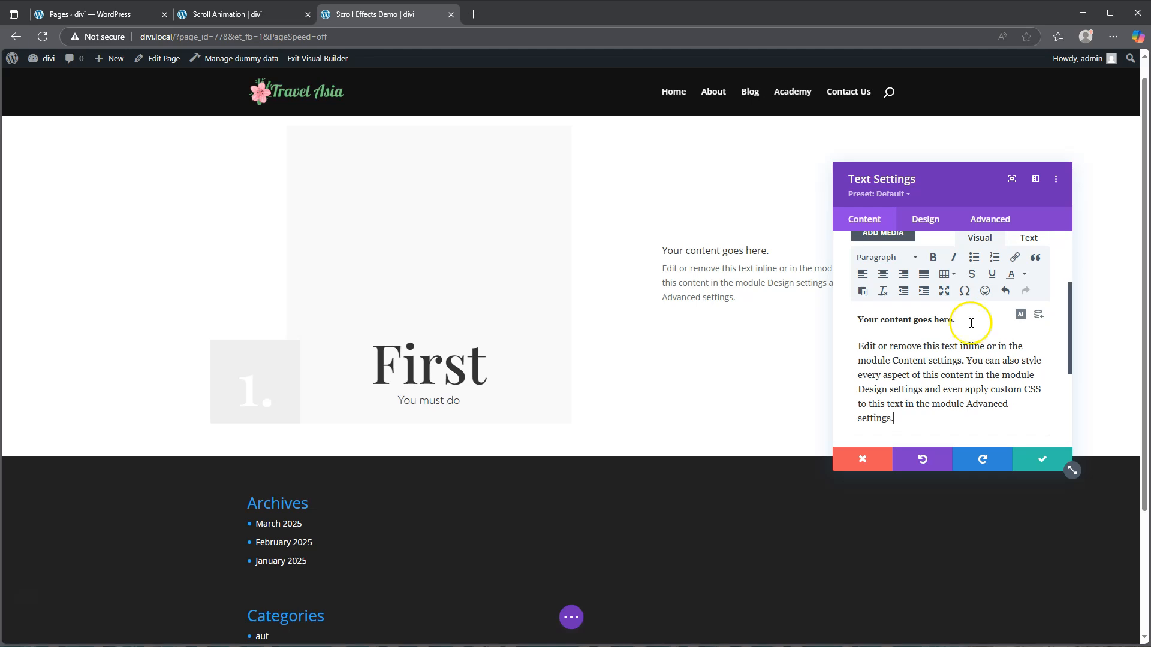
Step: Set the new Text module's body text font to Kumbh Sans
left_click(929, 219)
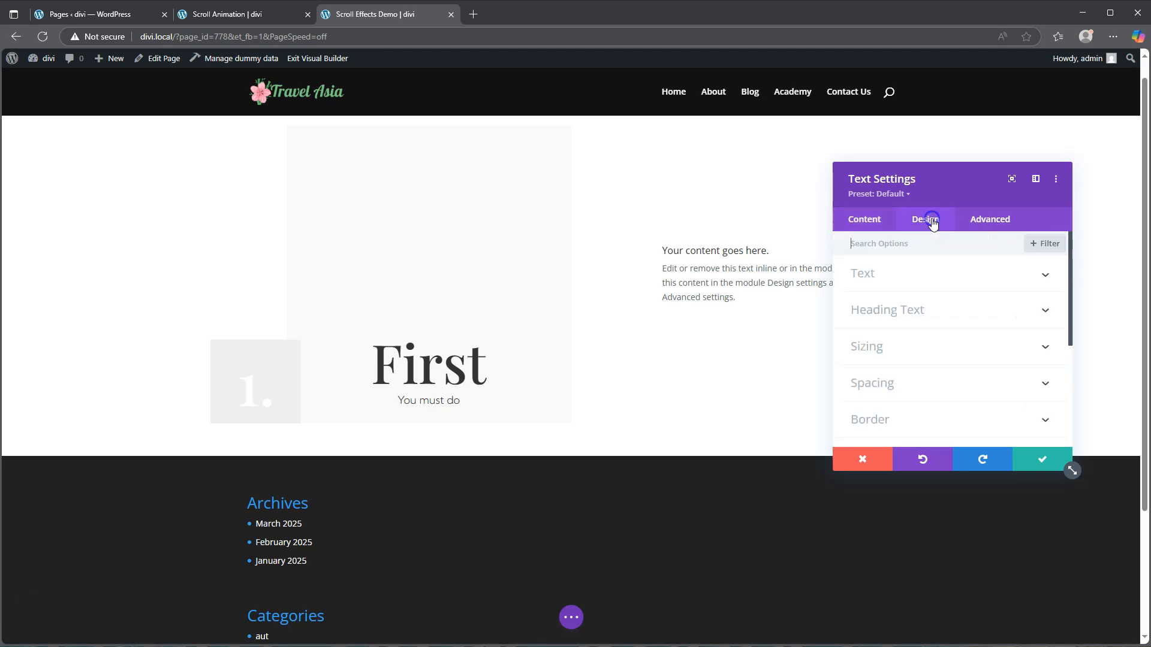
left_click(896, 275)
left_click(911, 355)
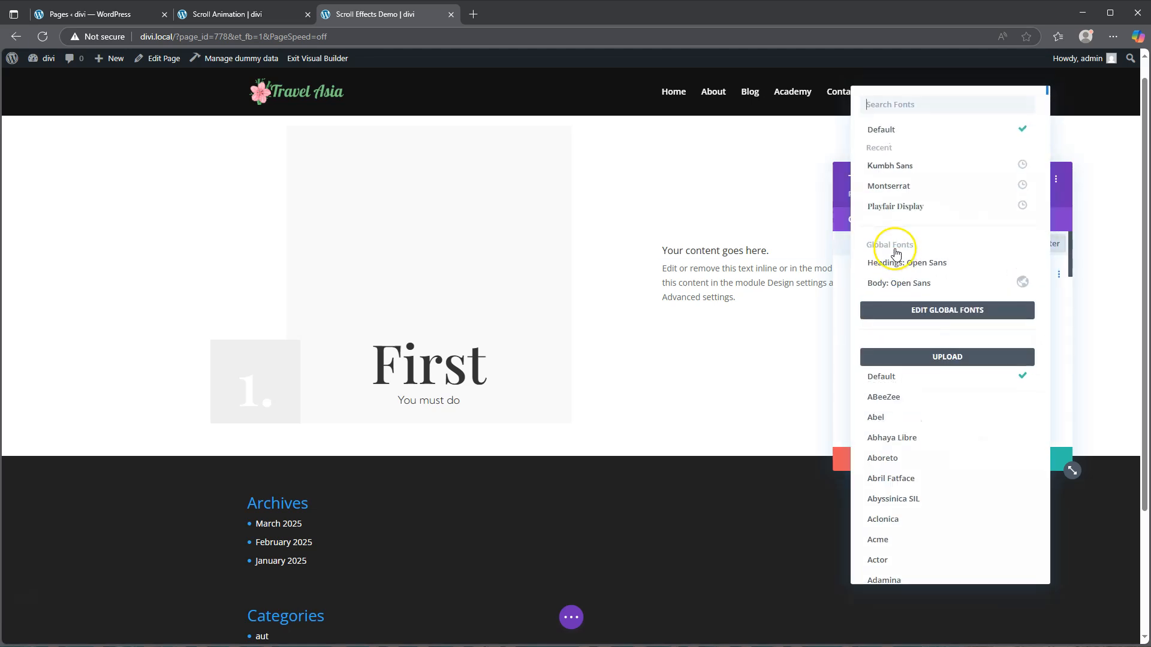
left_click(907, 165)
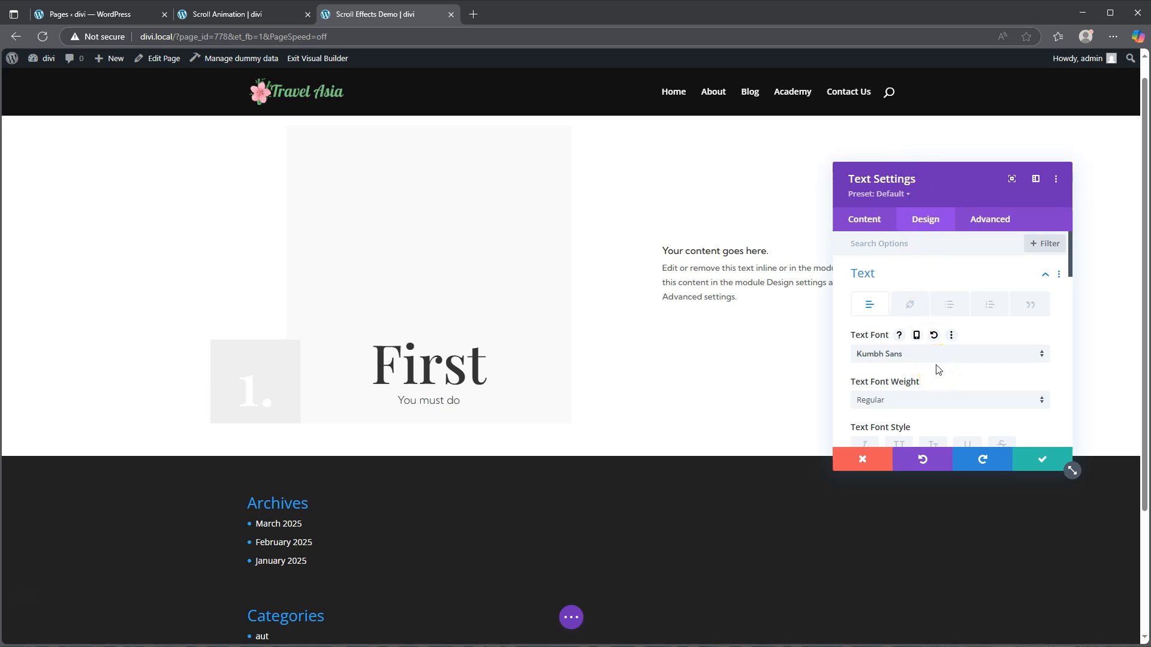
Step: Set the body text size to 16px and the text line height to 1.8em
scroll(938, 367, "down", 1)
scroll(946, 384, "down", 5)
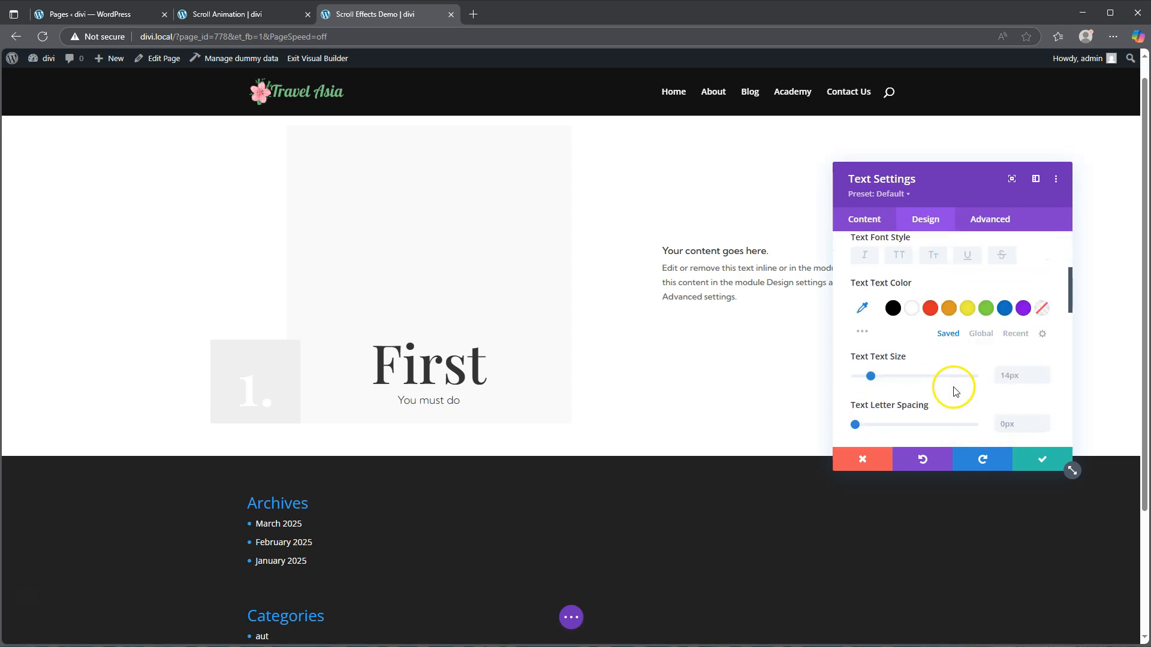
scroll(919, 349, "down", 2)
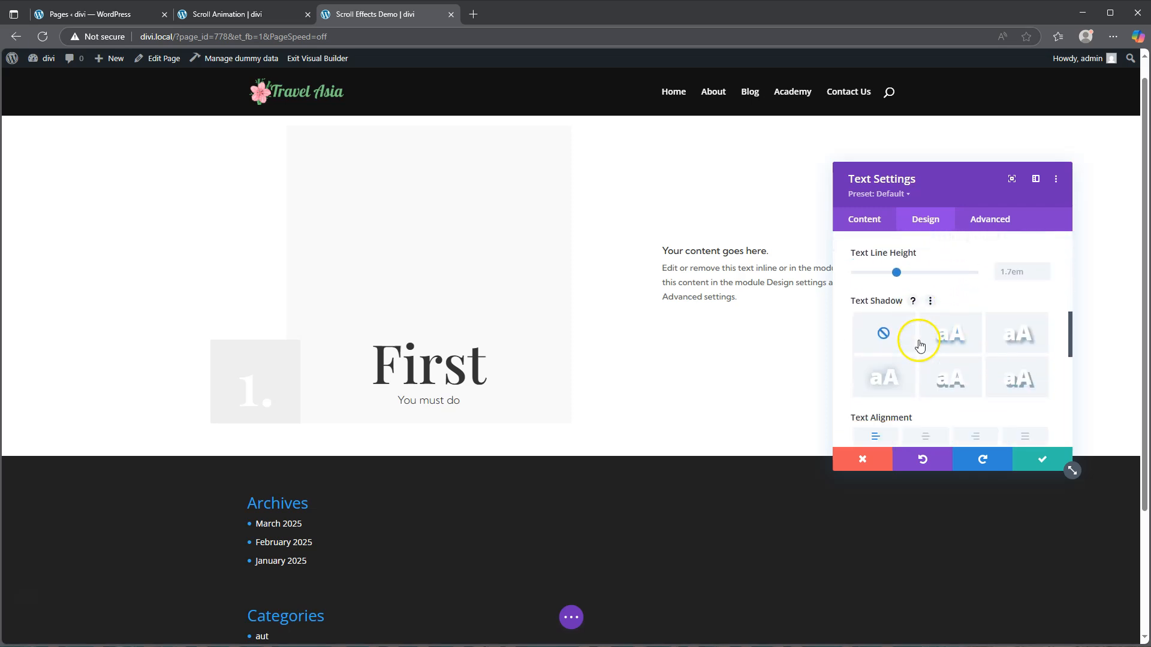
scroll(920, 347, "up", 4)
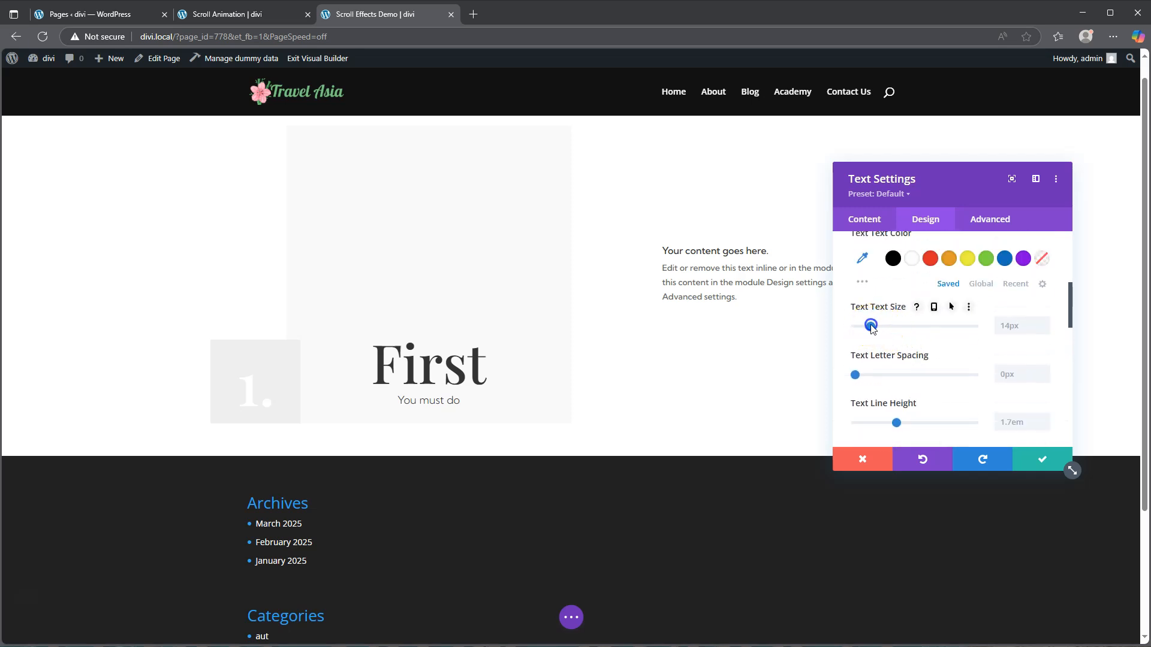
left_click_drag(872, 330, 875, 331)
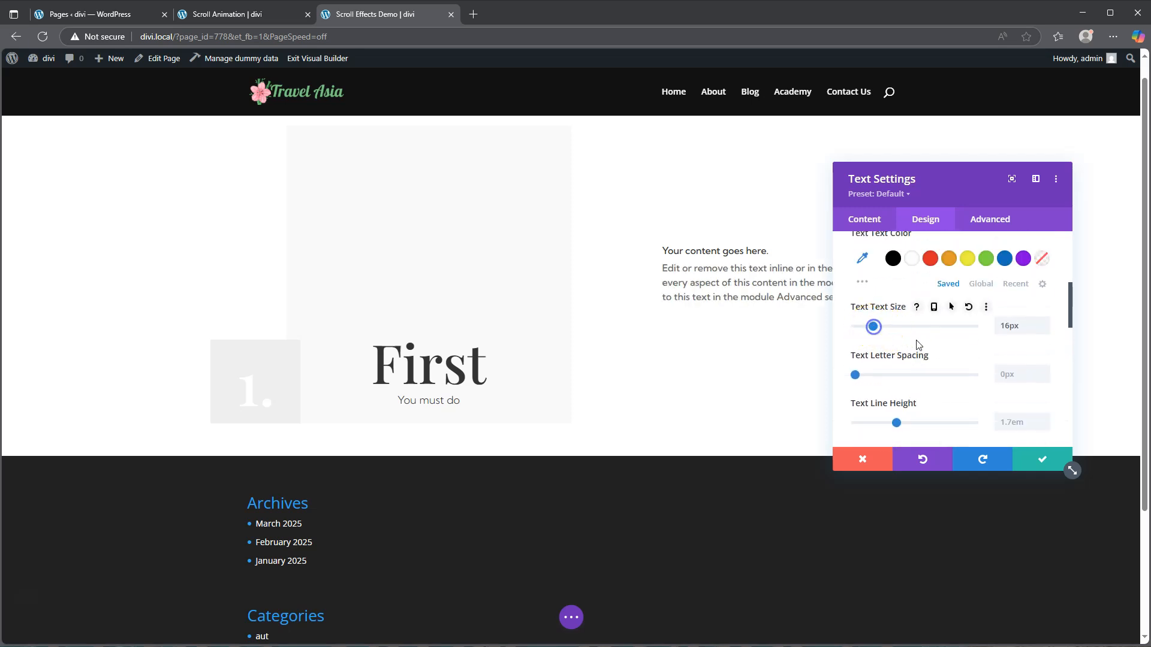
mouse_move(896, 423)
left_mouse_down()
mouse_move(886, 423)
mouse_move(907, 425)
left_mouse_up()
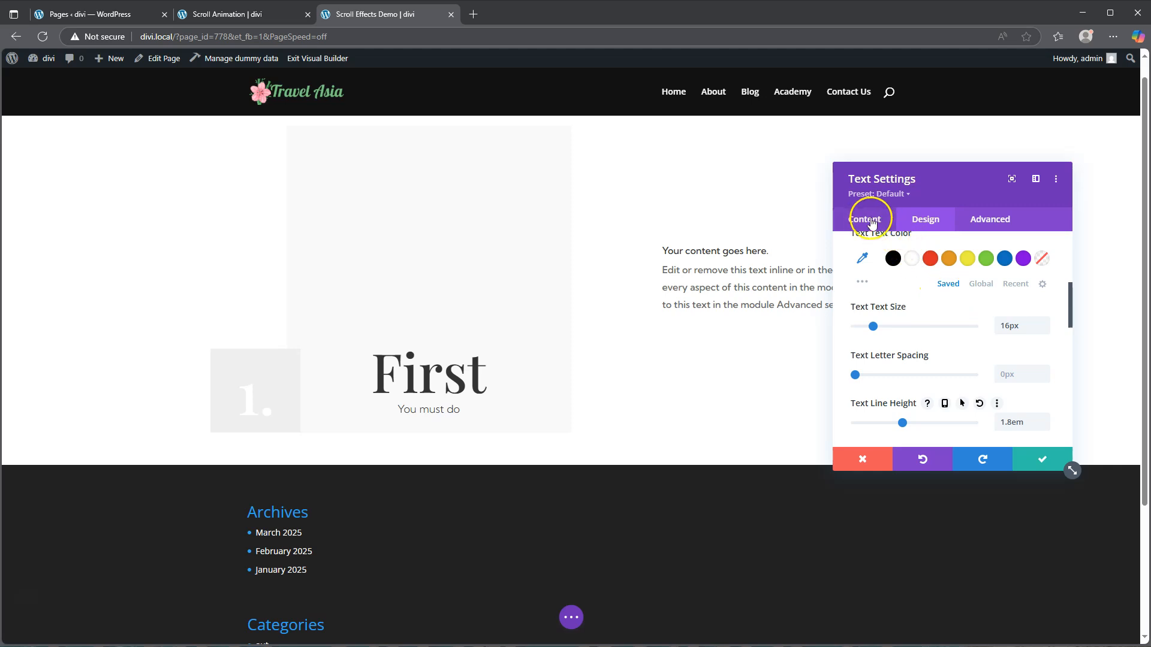
Step: Set the Heading 5 font to Kumbh Sans with the Bold font weight
scroll(904, 282, "up", 5)
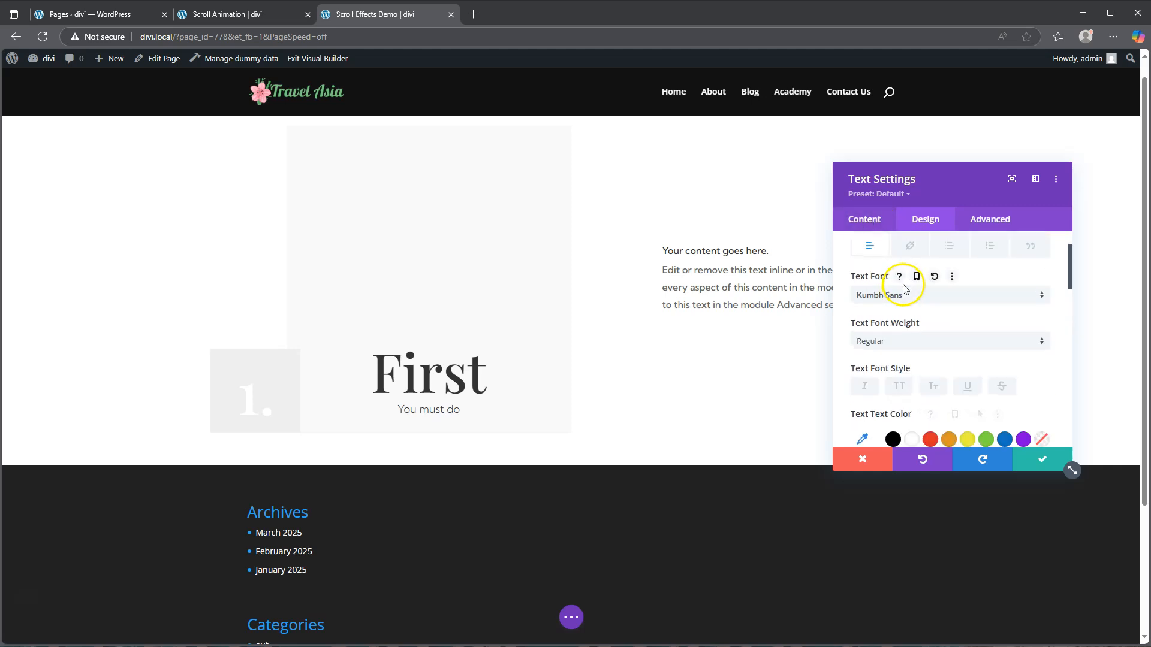
left_click(904, 274)
left_click(897, 304)
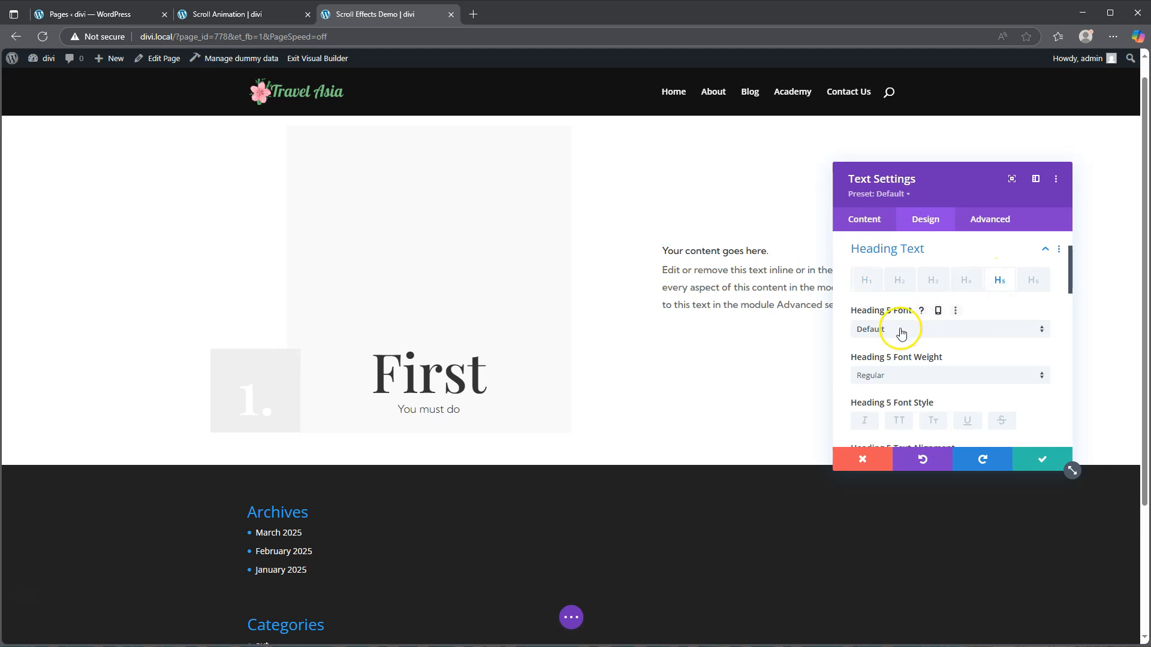
left_click(899, 329)
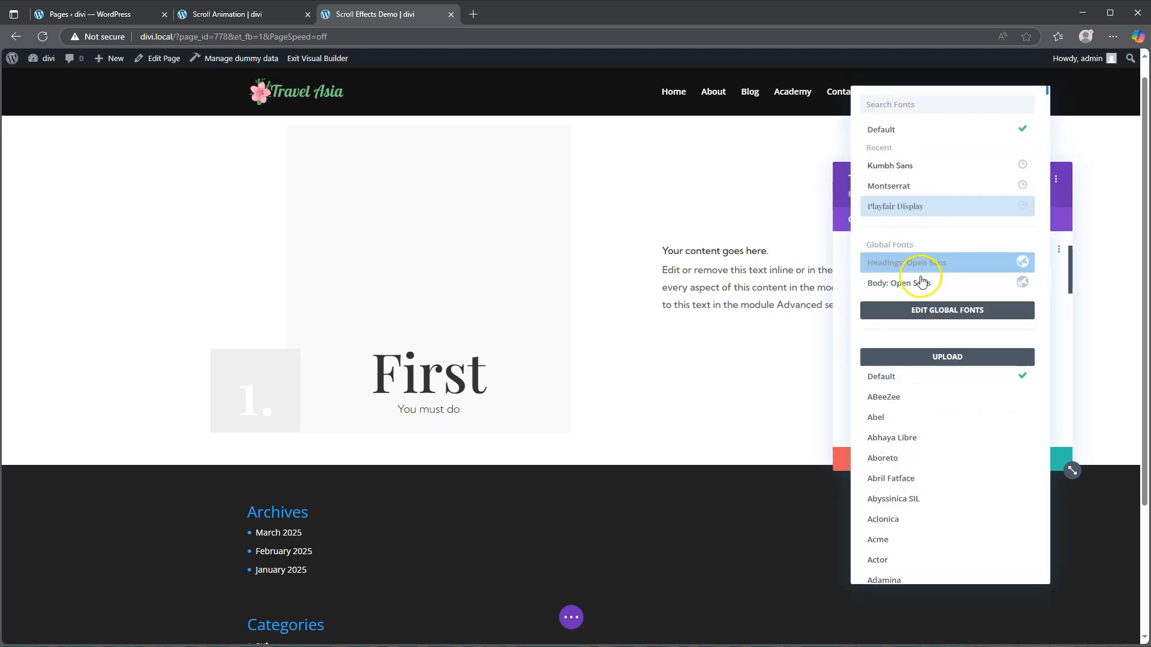
left_click(904, 166)
left_click(904, 376)
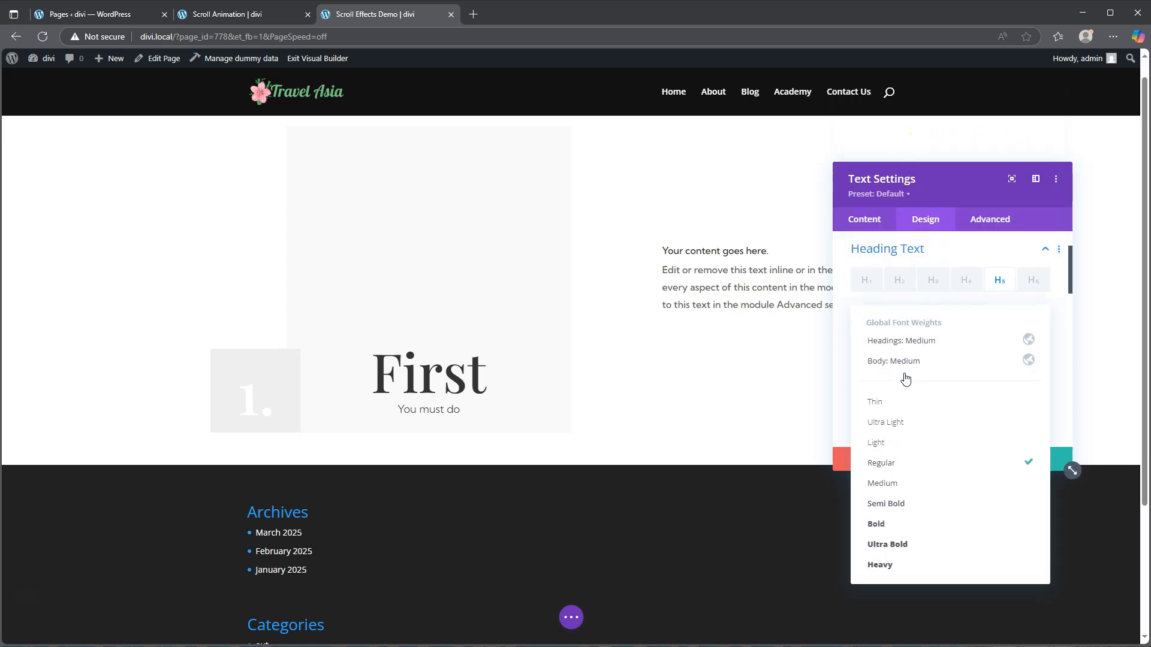
left_click(895, 525)
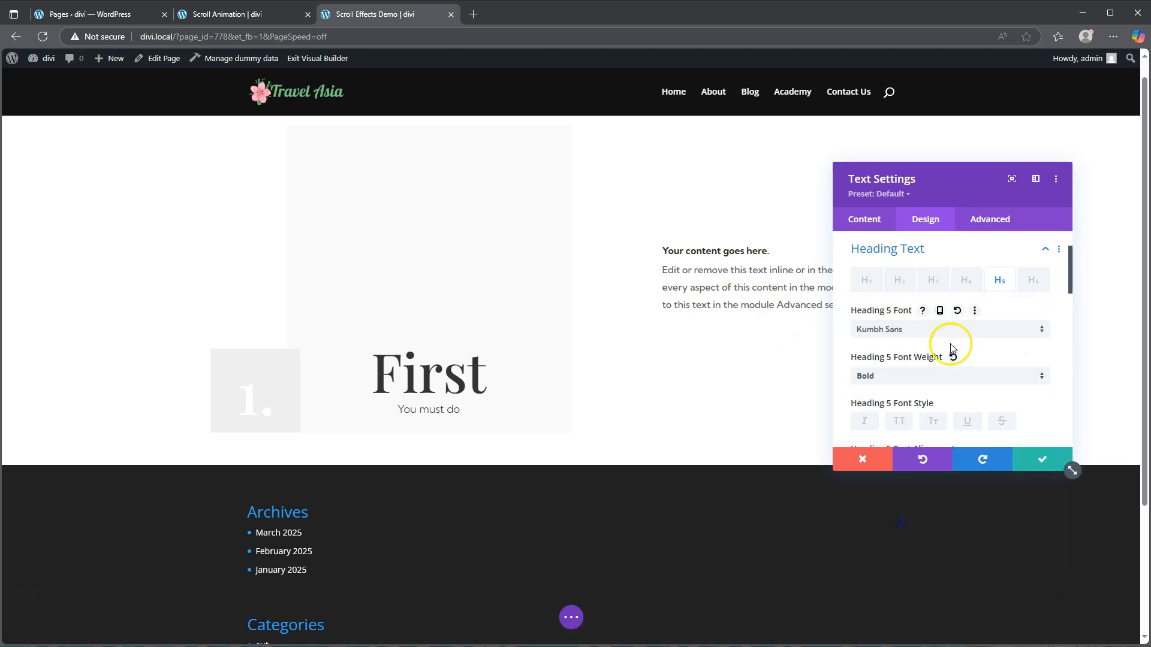
Step: Enable responsive values for the Heading 5 text size and set the desktop size to 23px
scroll(920, 366, "down", 3)
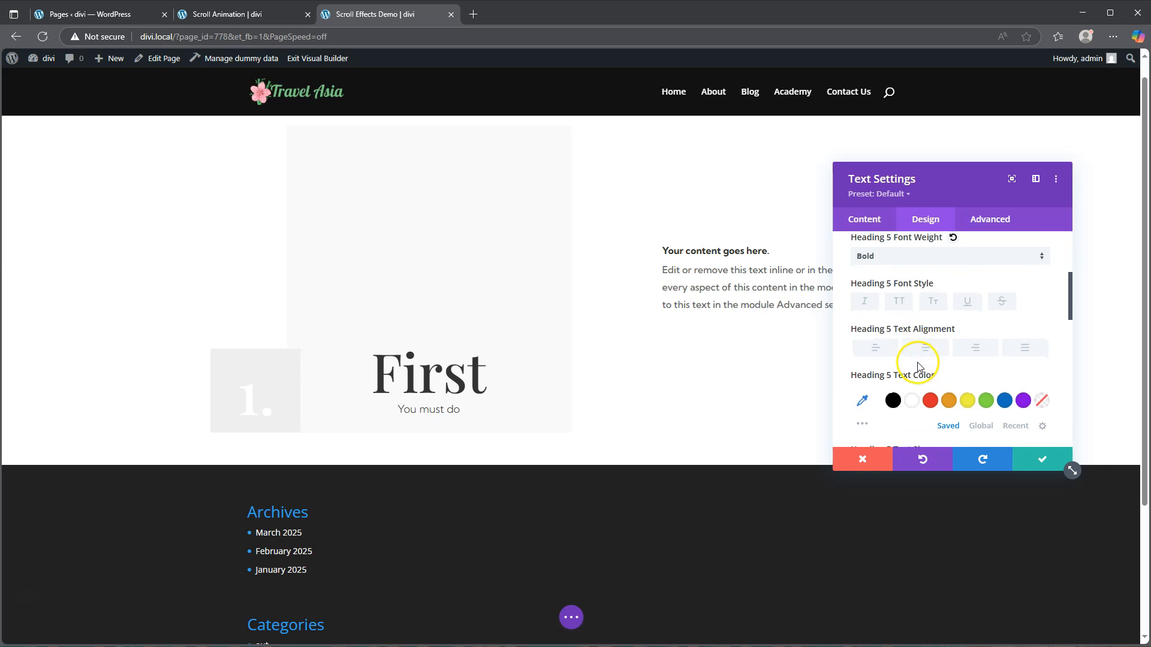
mouse_move(999, 350)
left_click(957, 330)
left_click(1012, 390)
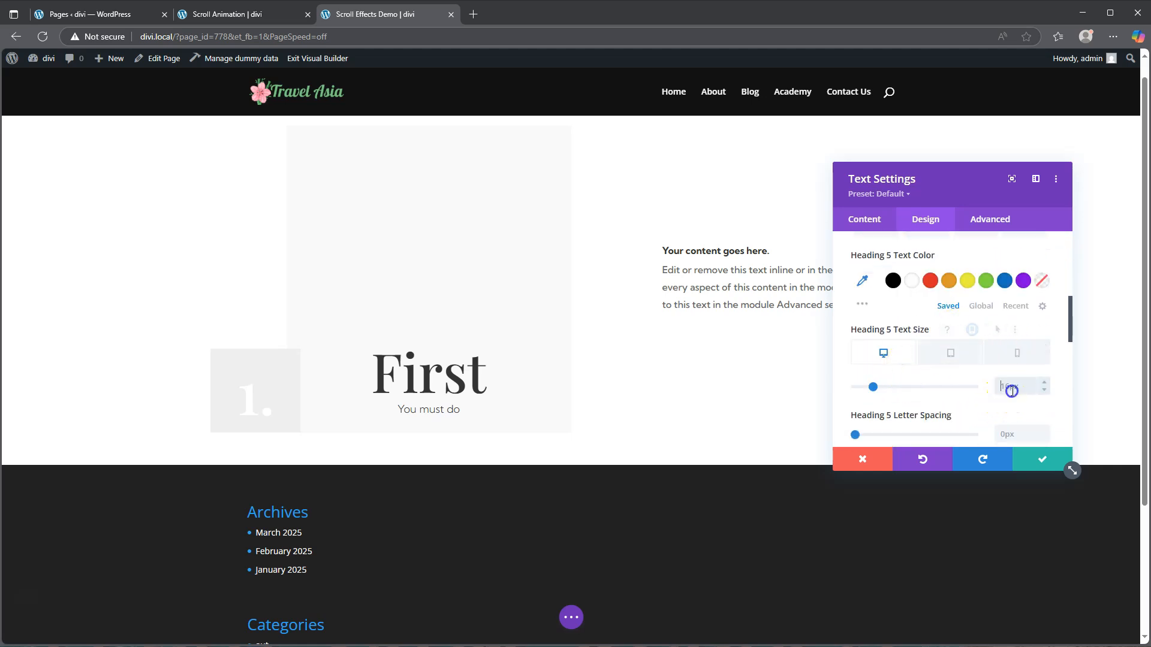
type("23px")
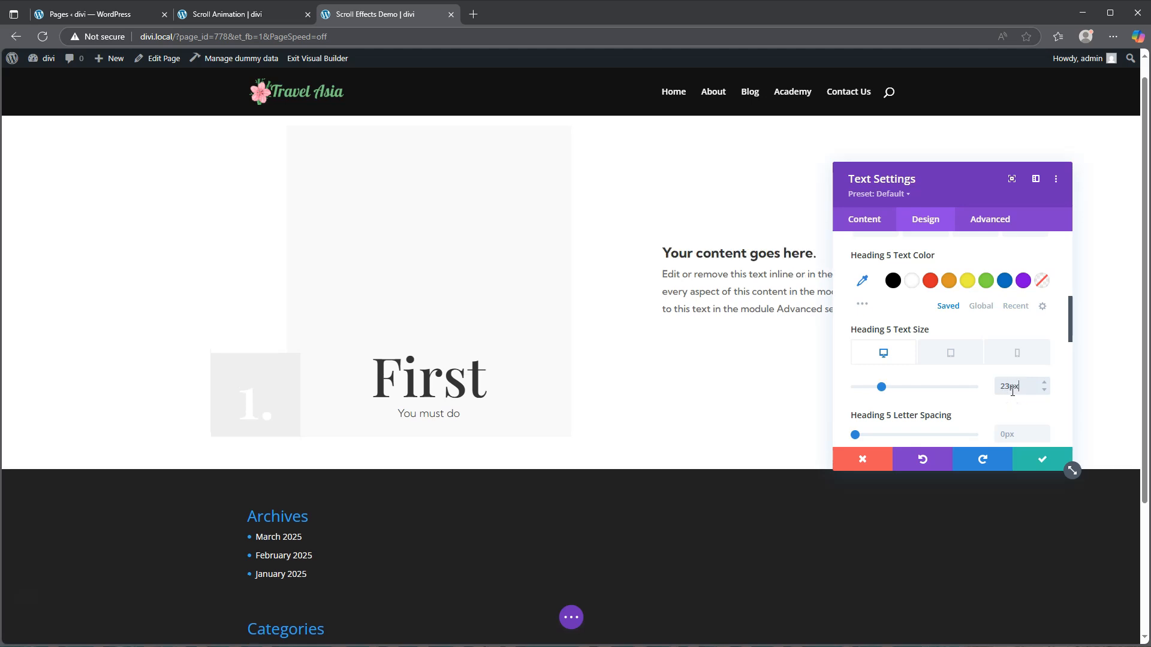
Step: Set the Heading 5 text size to 18px for tablet and save the Text module
left_click(952, 355)
left_click(1008, 386)
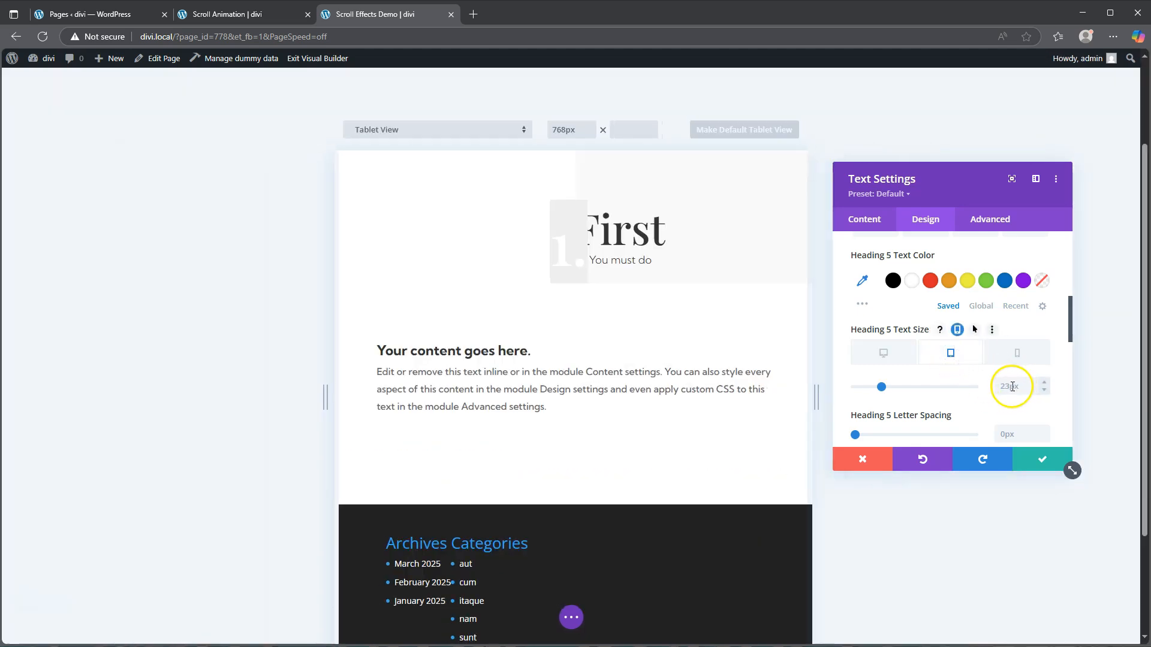
type("18")
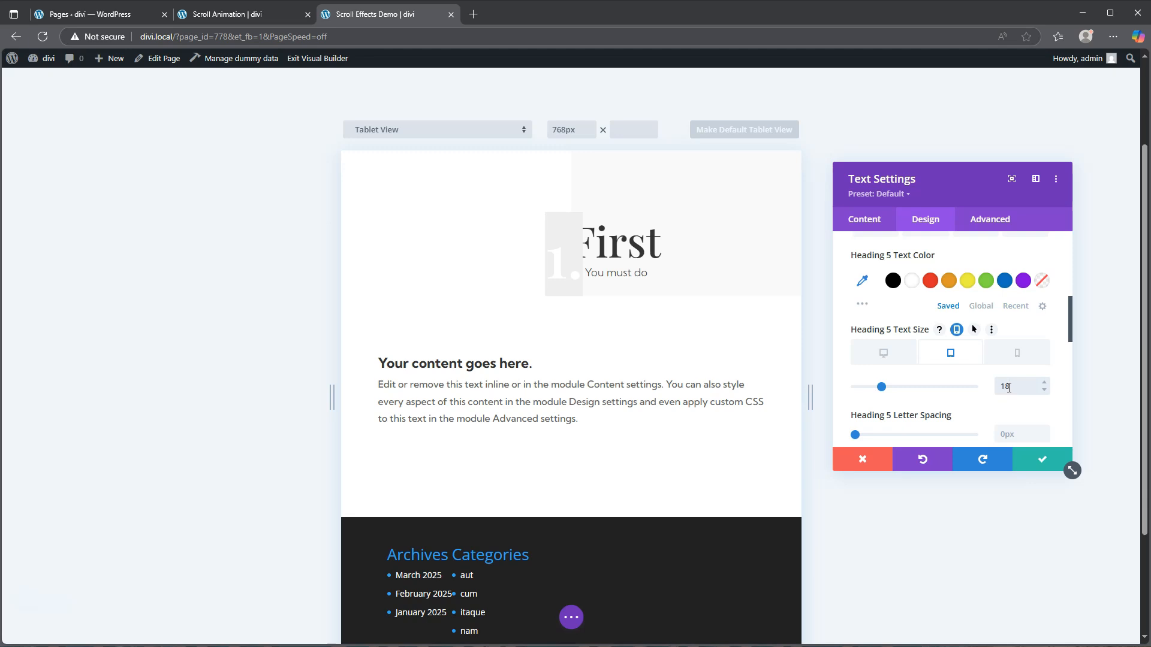
type("px")
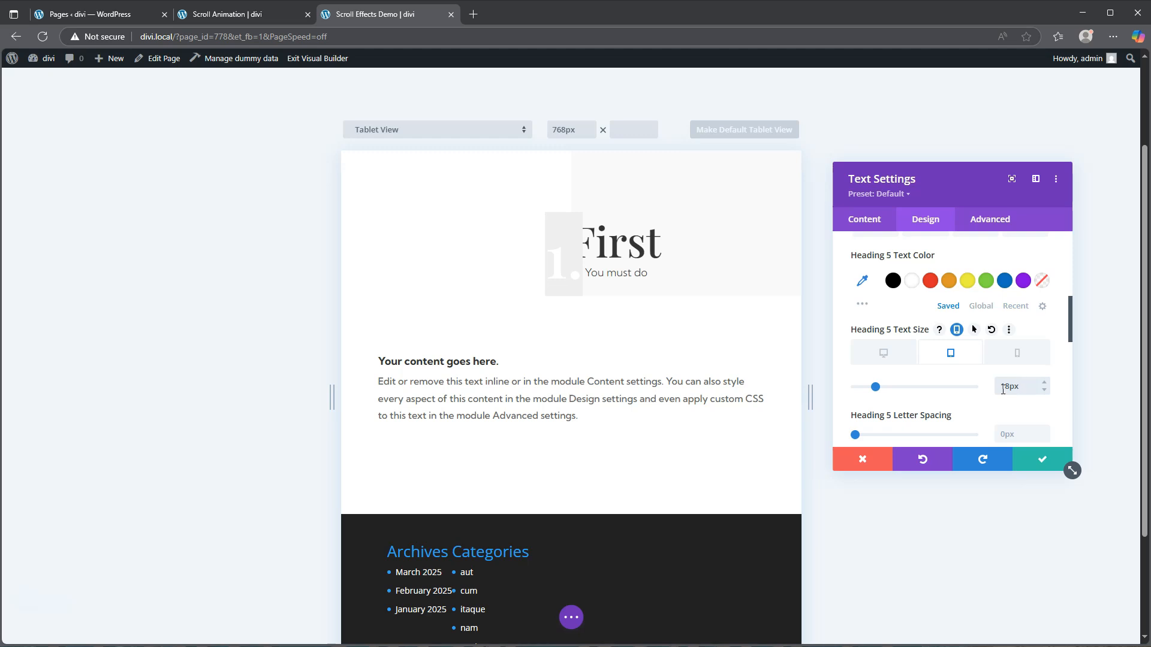
left_click(1040, 462)
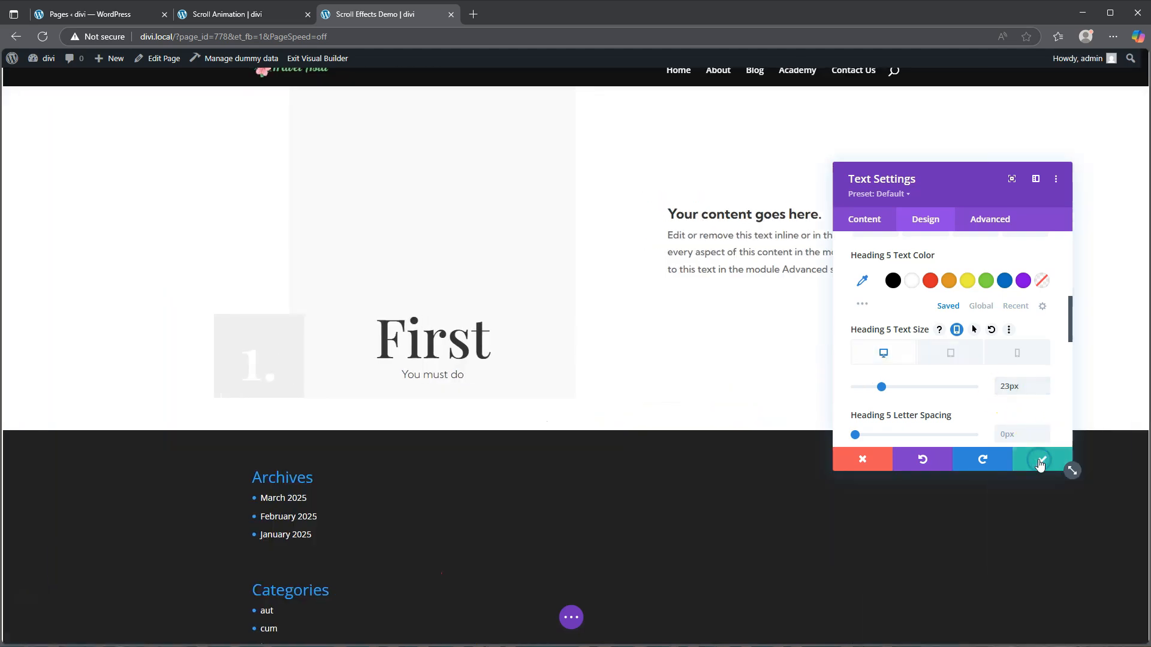
left_click(1043, 463)
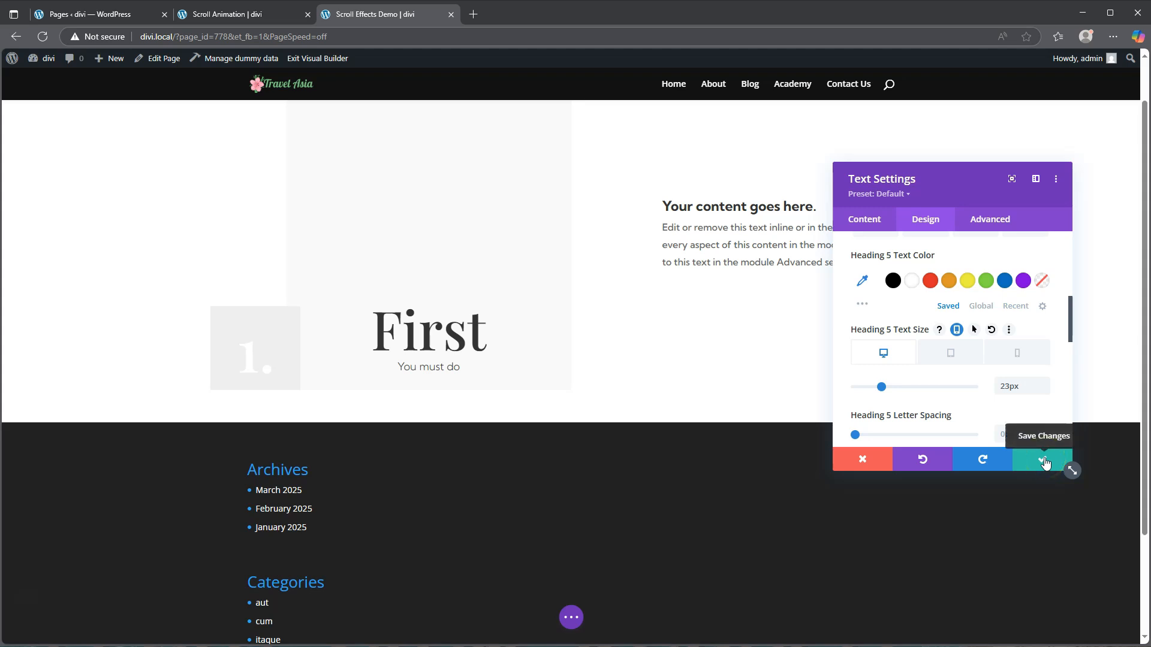
left_click(1044, 463)
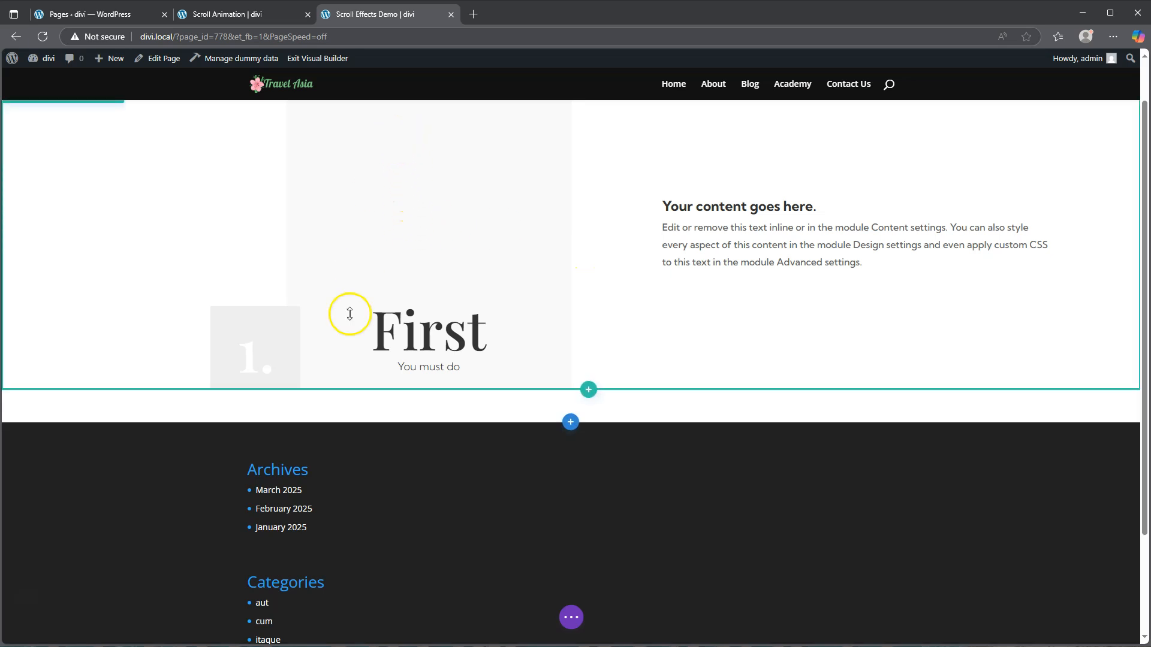
Step: Set the section's top and bottom padding to 0px with linked values and save the section settings
left_click_drag(357, 414, 361, 402)
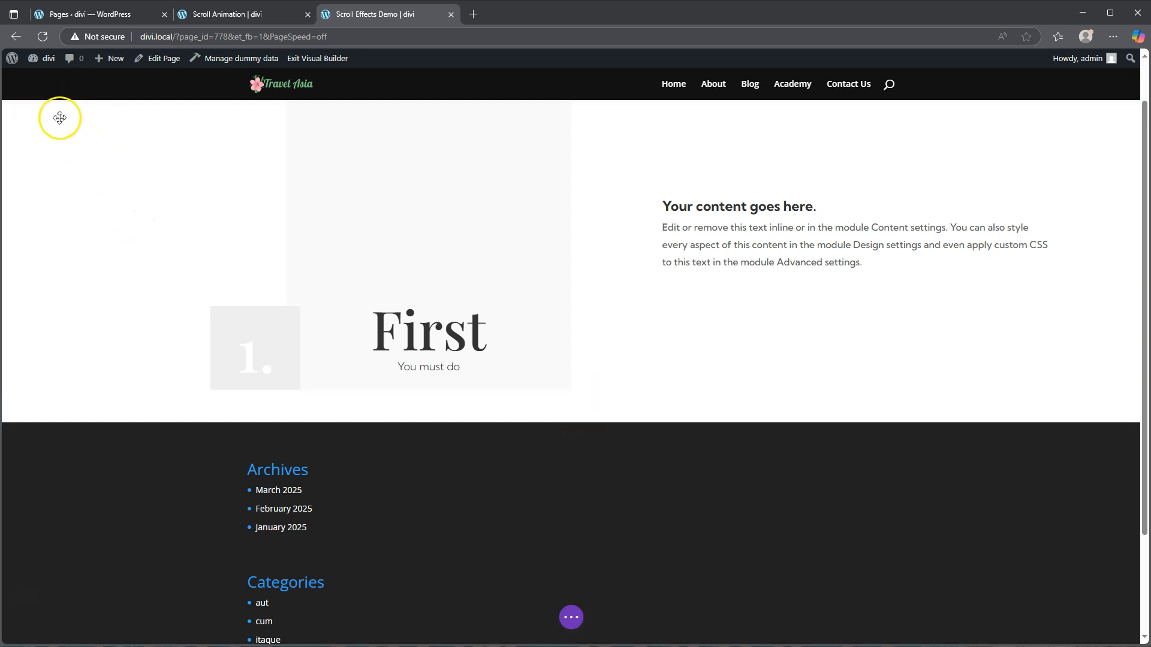
scroll(56, 116, "up", 2)
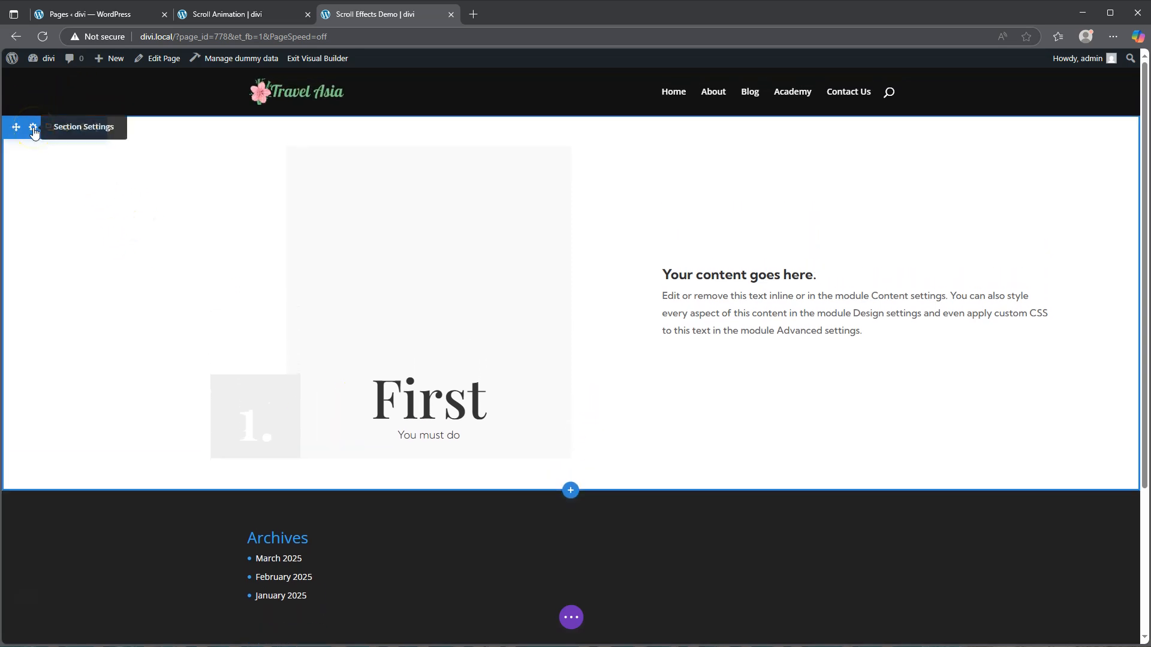
left_click(34, 127)
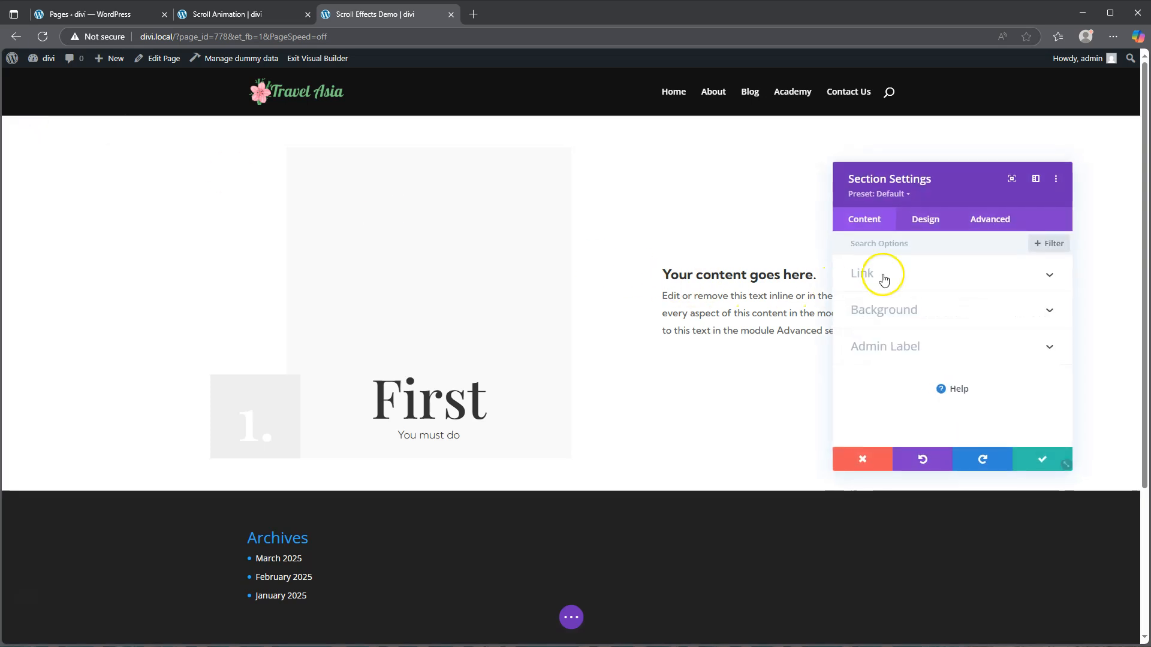
left_click(923, 219)
left_click(882, 381)
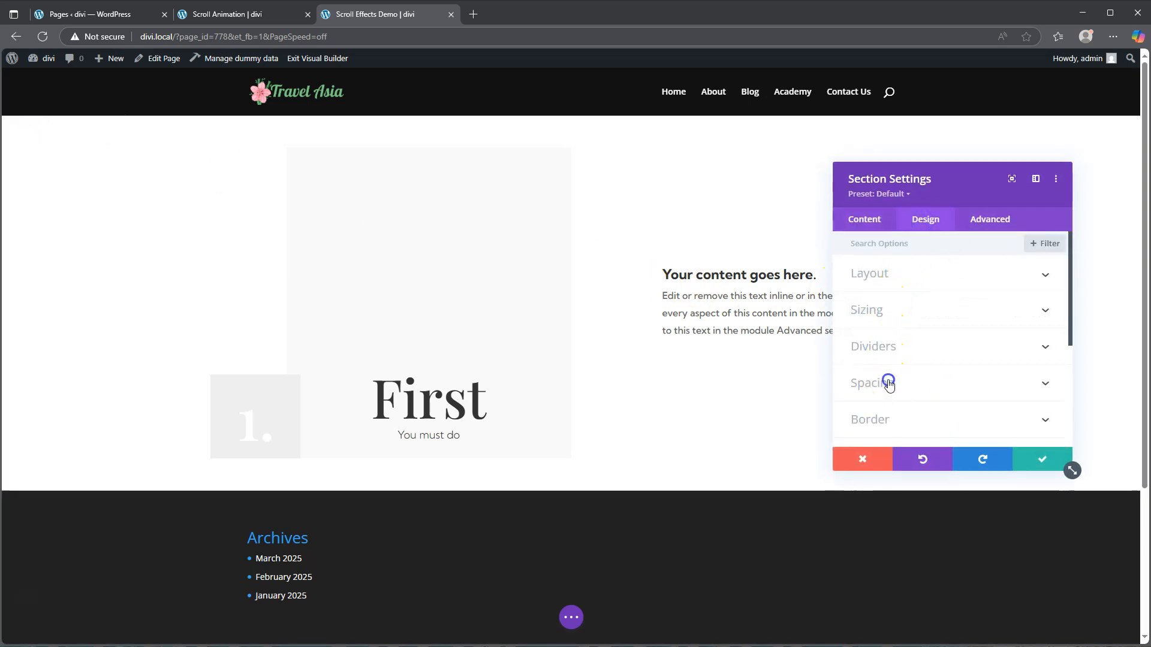
left_click(869, 354)
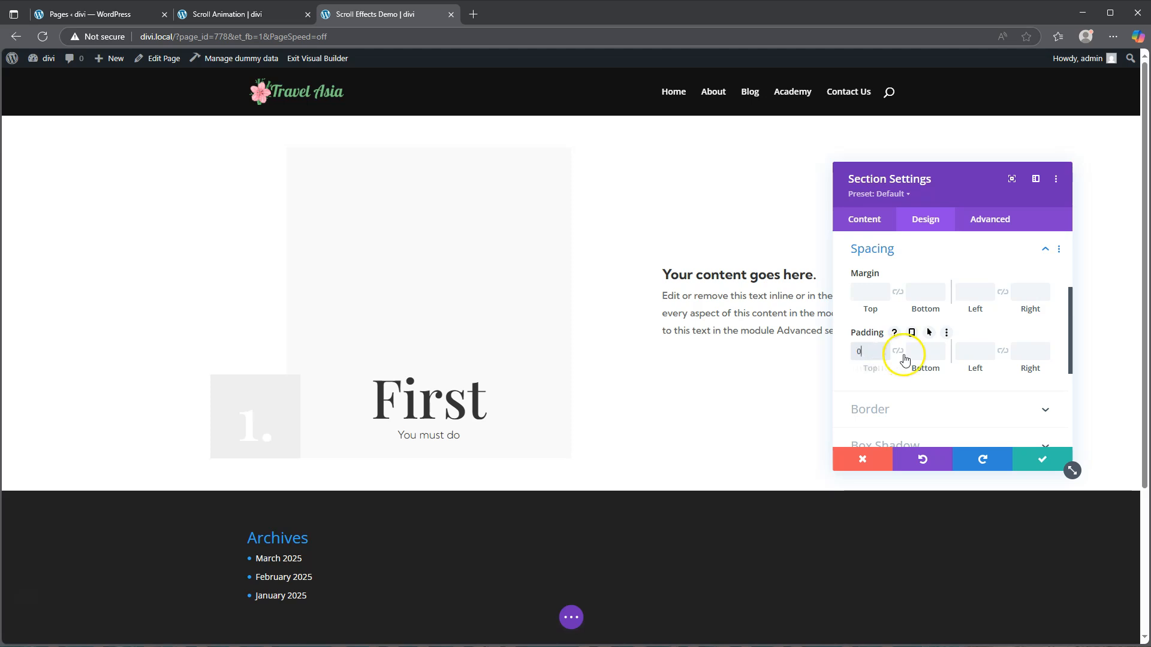
left_click(902, 355)
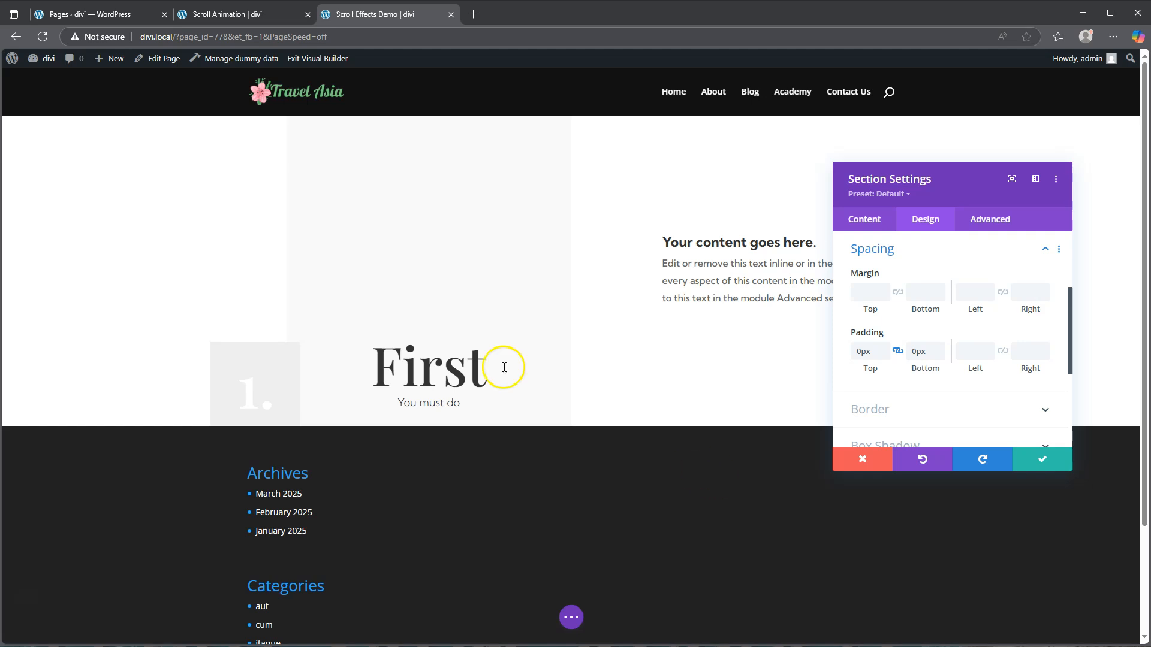
left_click(1039, 463)
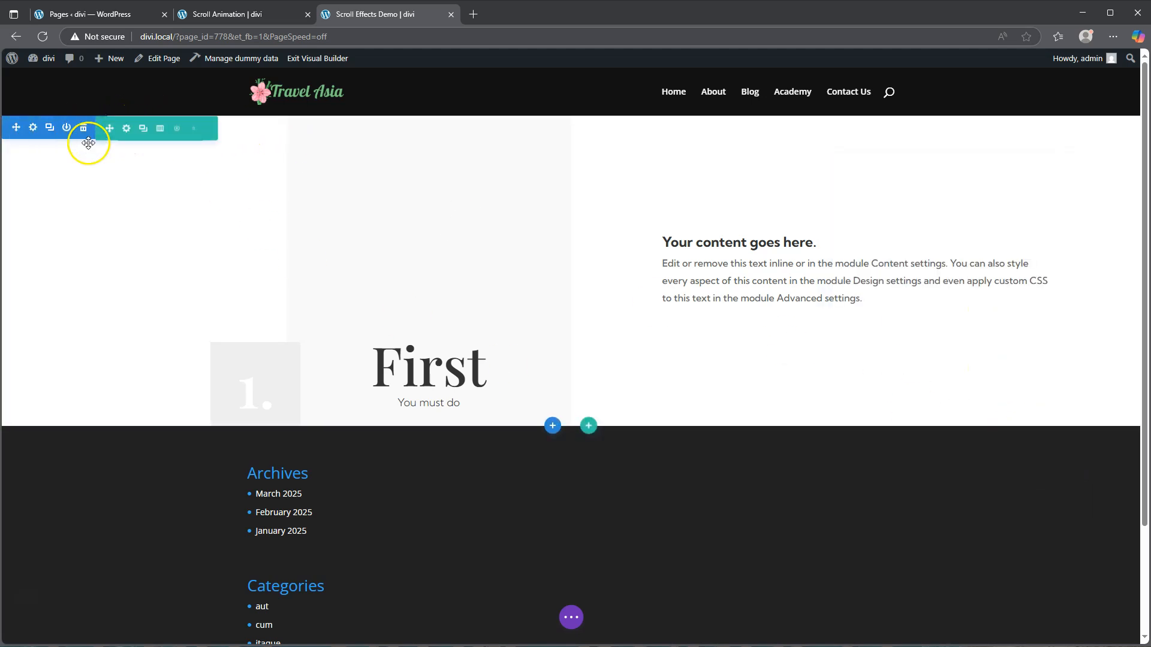
Step: Make the row stick to the top on scroll, with Section as its bottom sticky limit
left_click(126, 128)
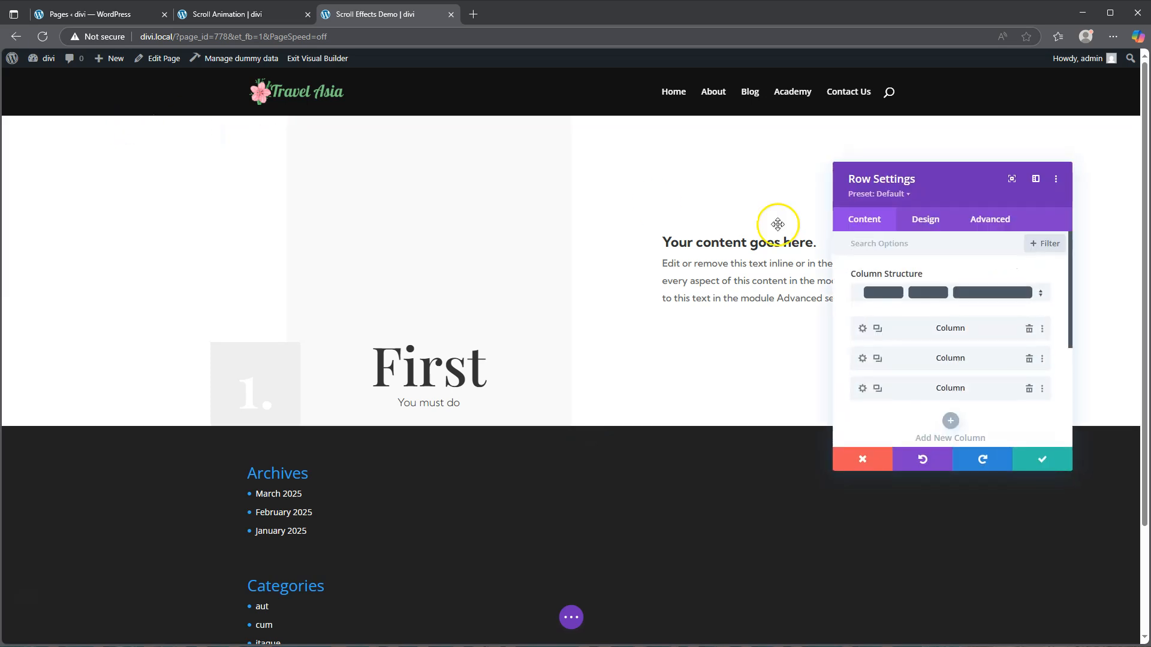
left_click(990, 220)
scroll(931, 350, "down", 2)
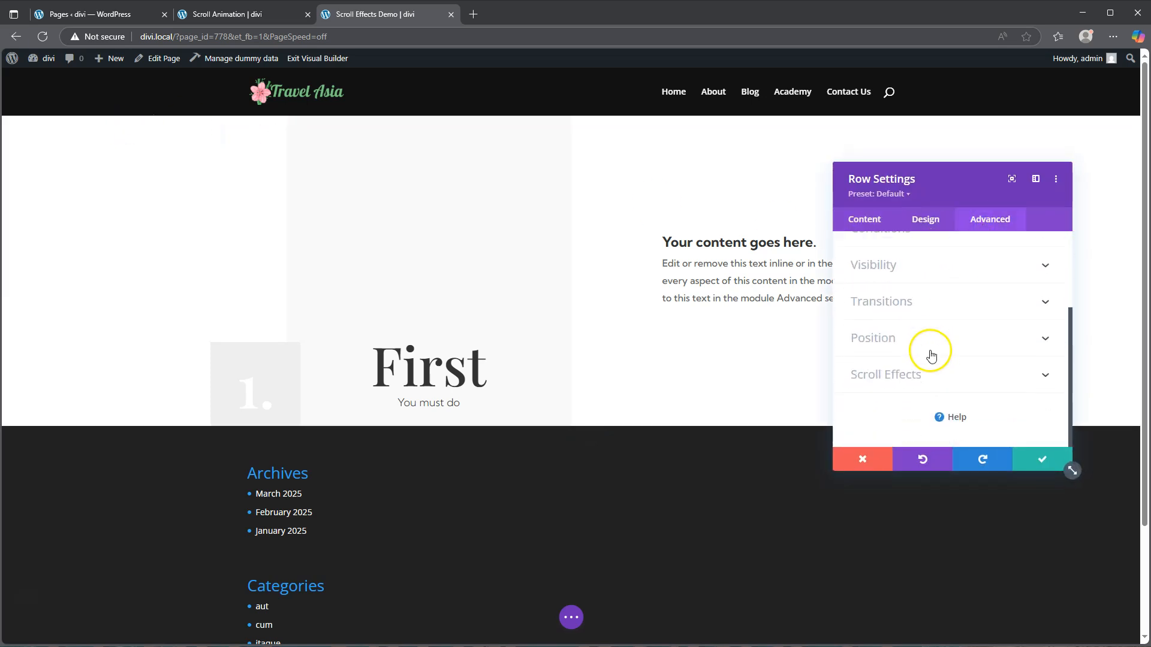
left_click(911, 373)
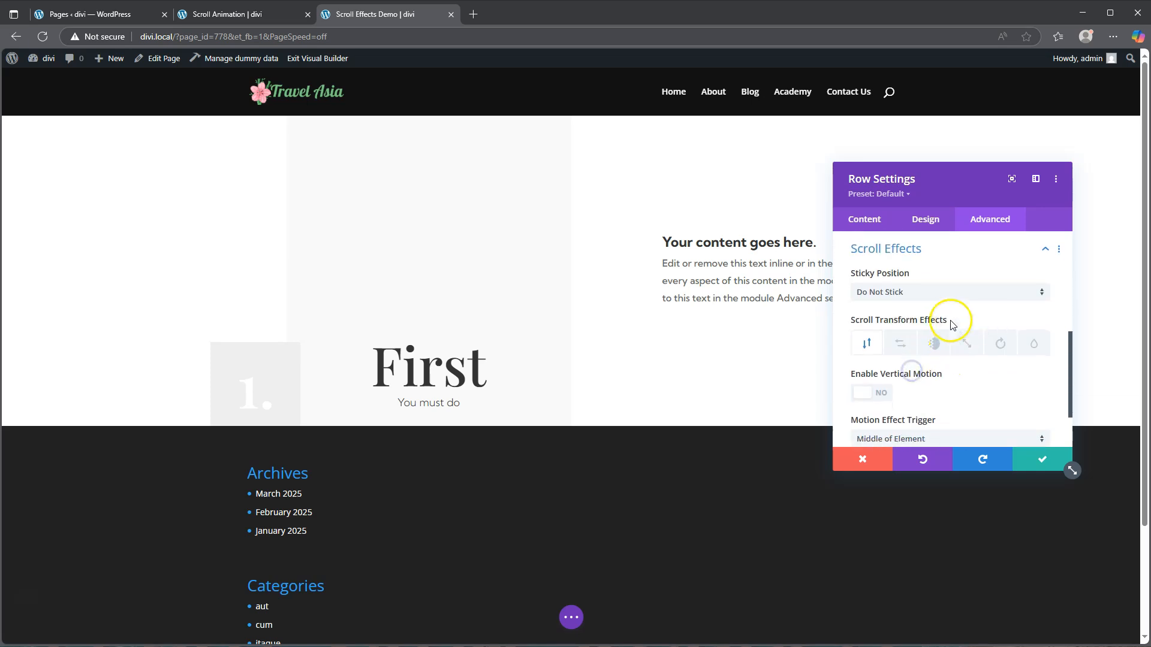
left_click(923, 292)
left_click(899, 324)
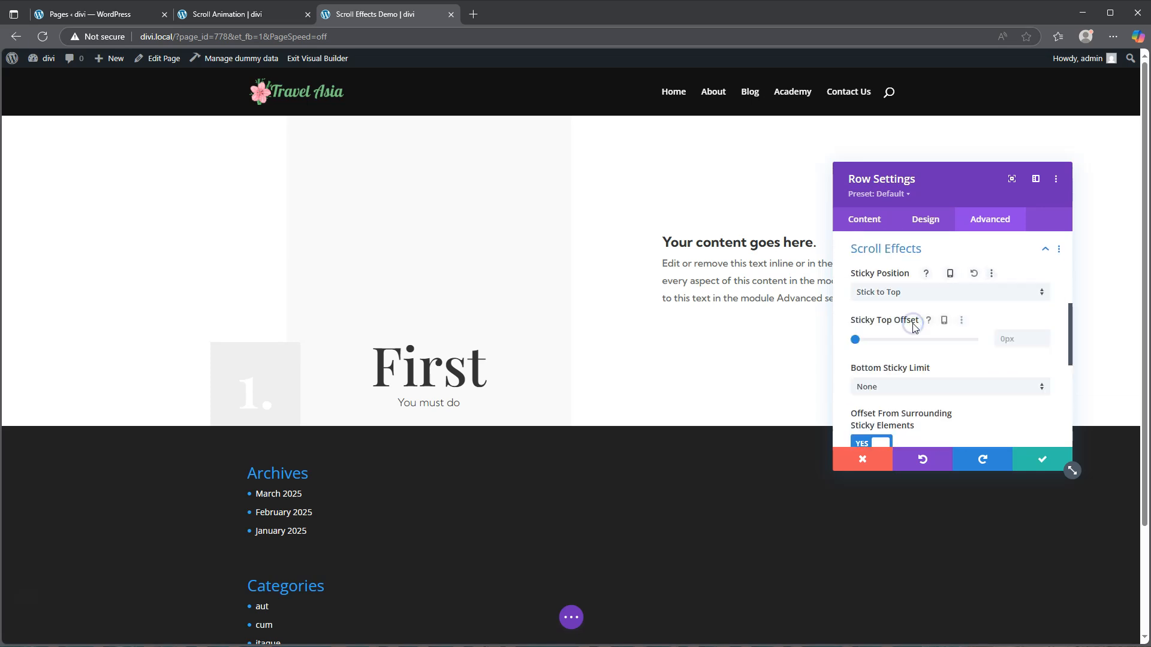
scroll(970, 344, "down", 1)
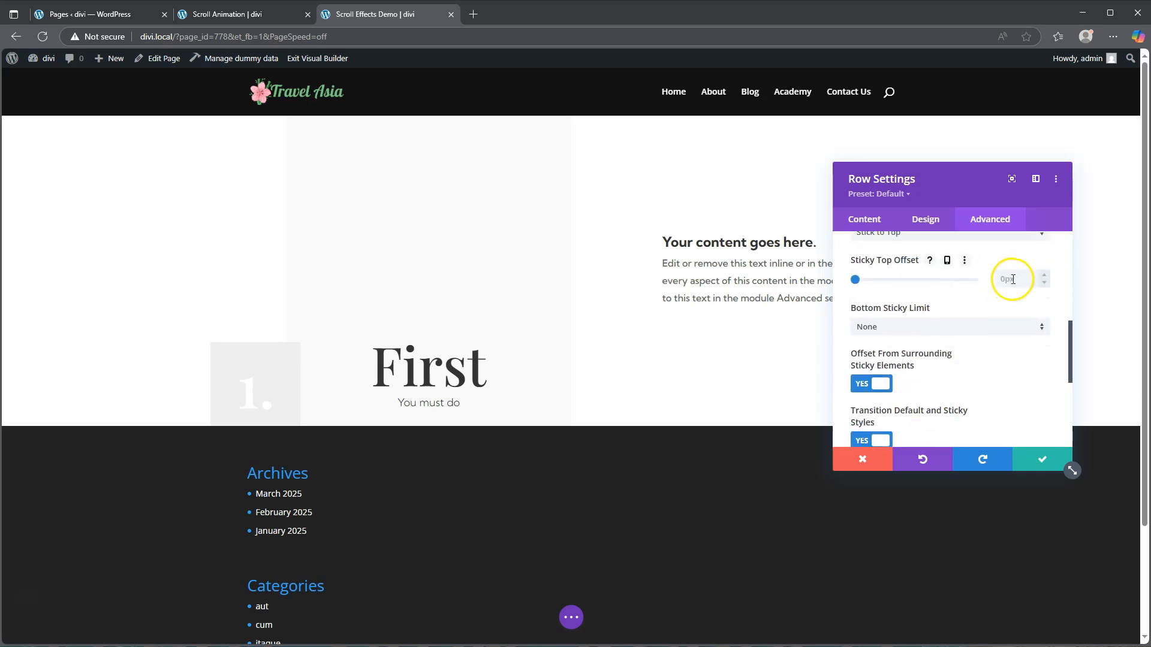
left_click(944, 327)
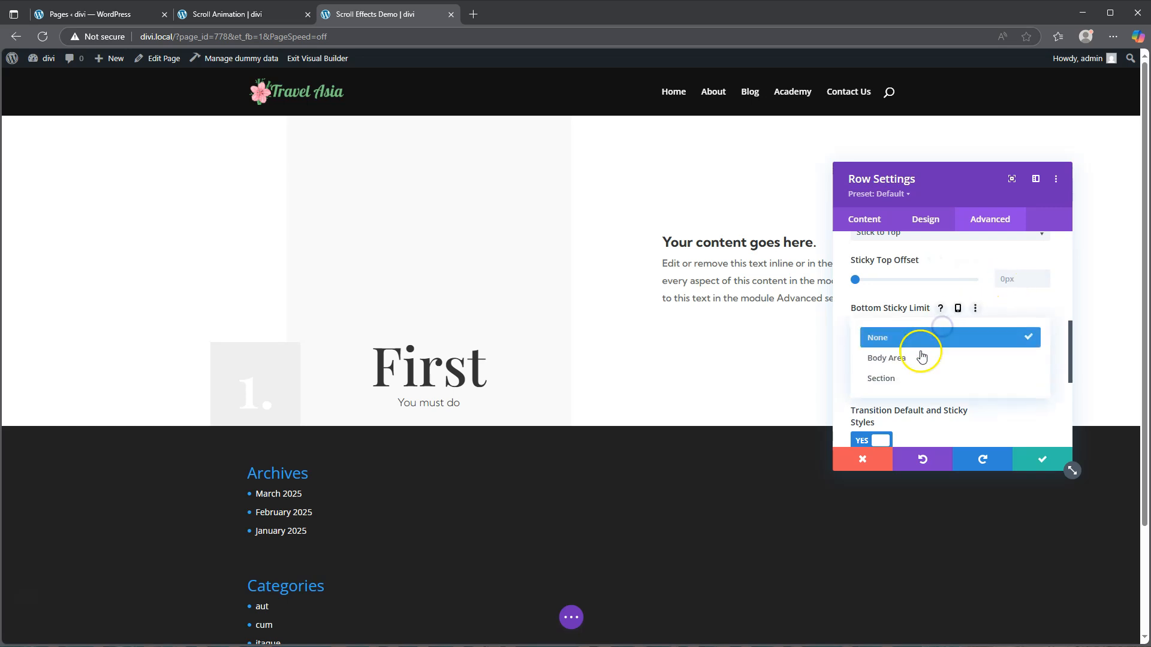
left_click(909, 383)
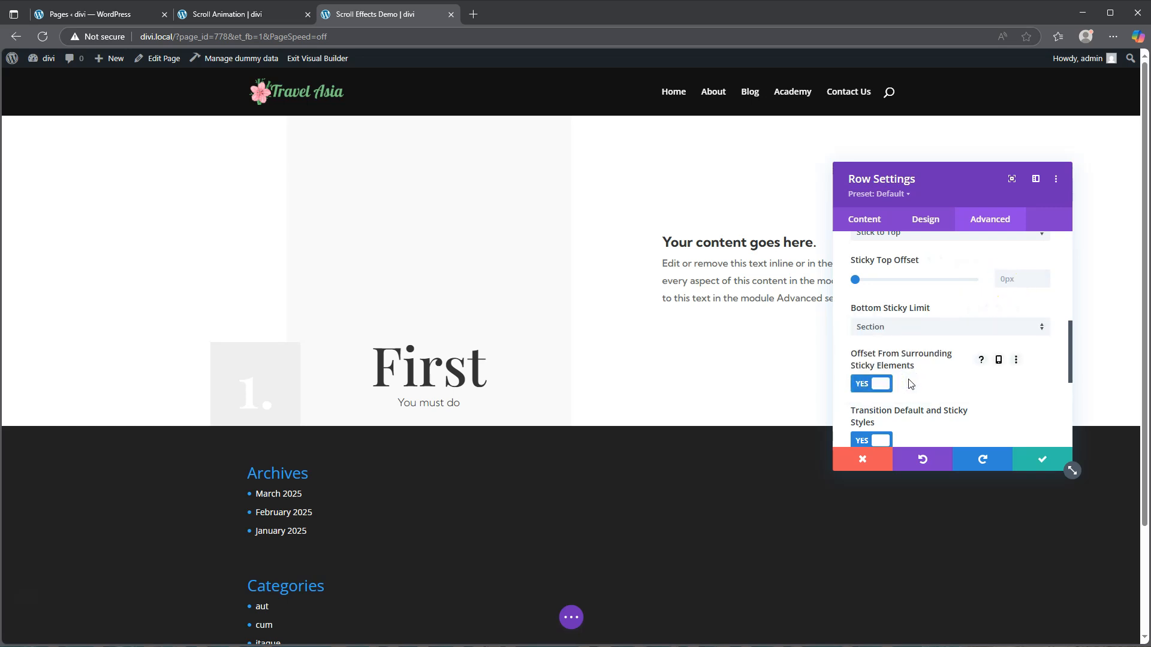
scroll(914, 419, "down", 1)
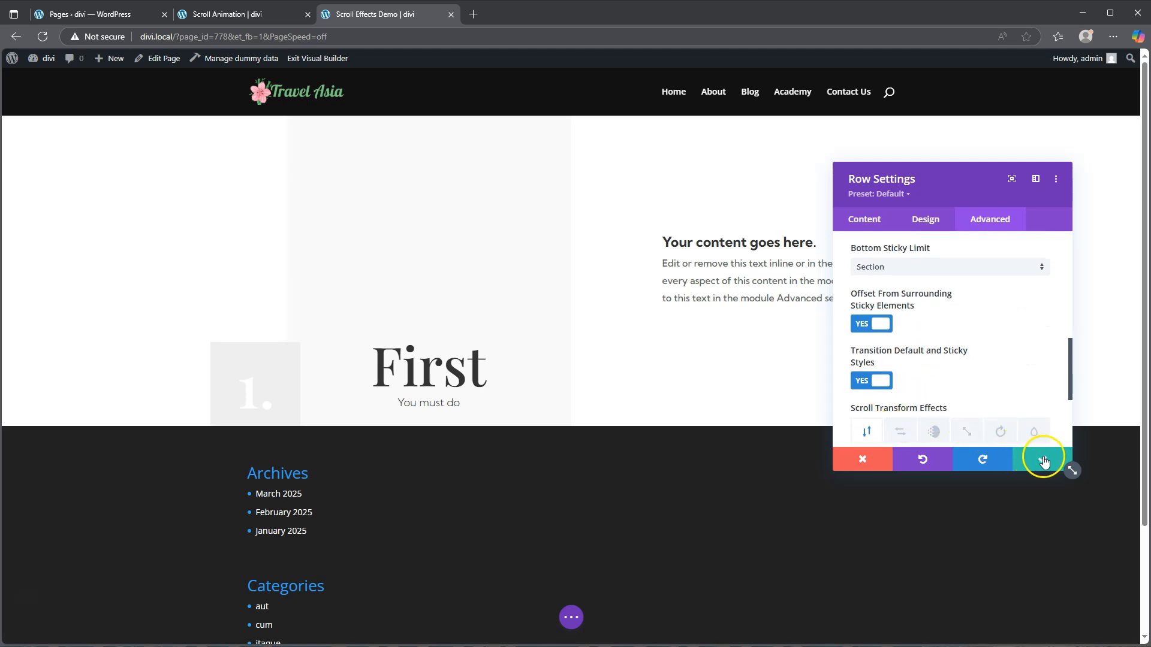
Step: Enable sticky styles for the row's background and set the sticky background color to #161616
left_click(865, 219)
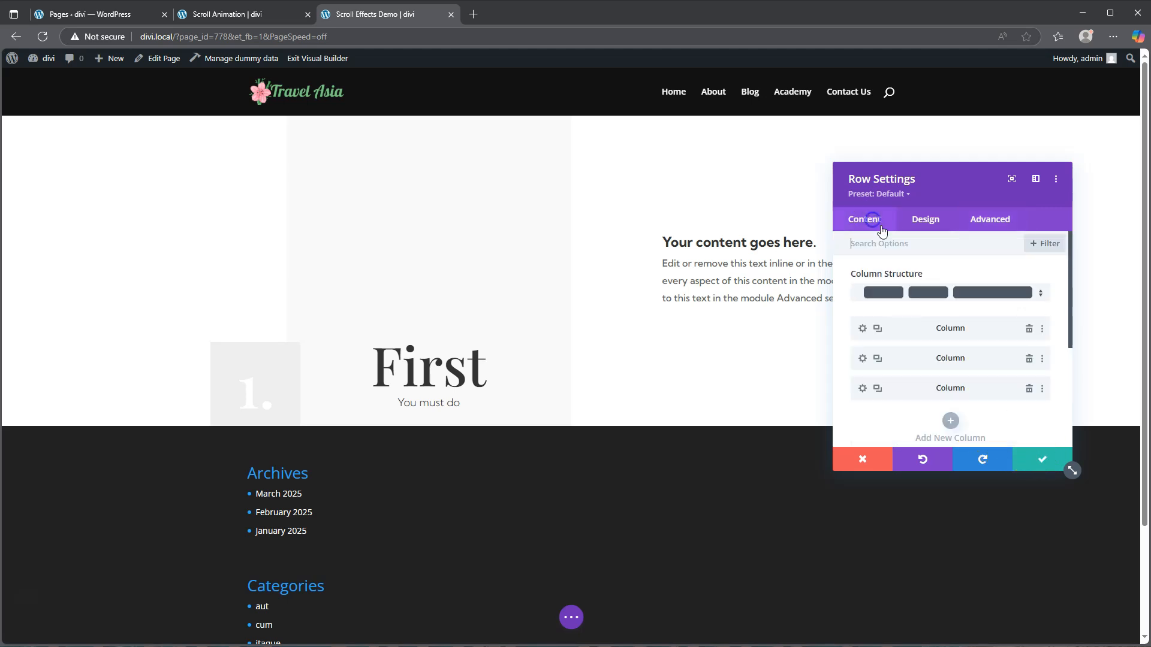
scroll(931, 326, "down", 2)
scroll(917, 346, "down", 1)
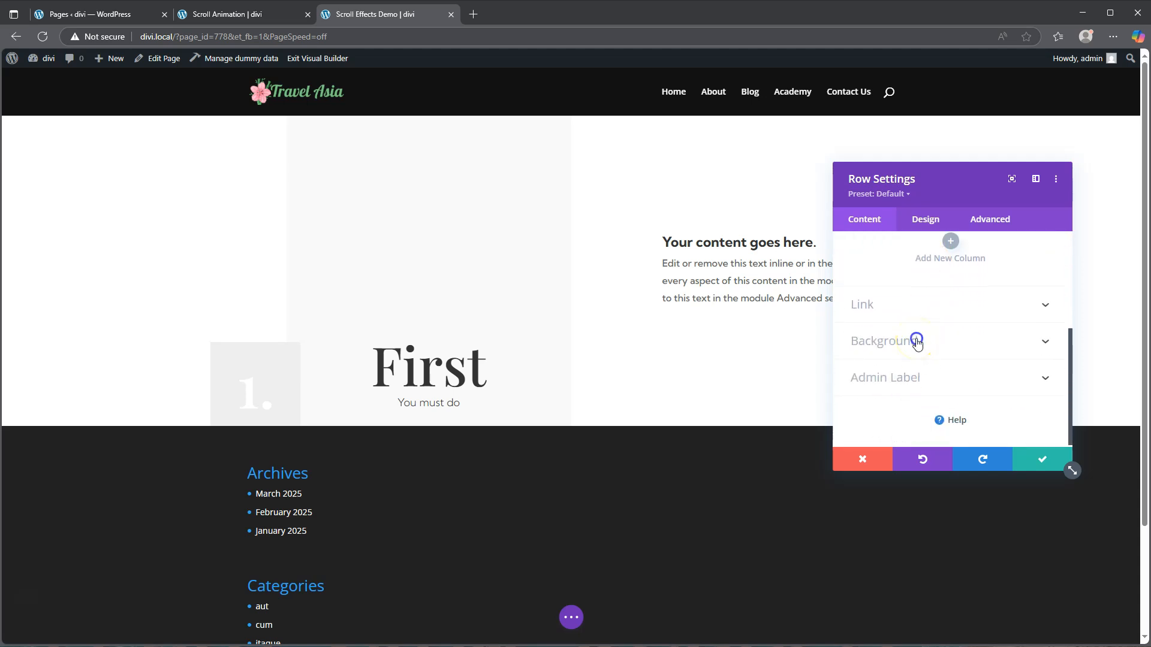
left_click(915, 340)
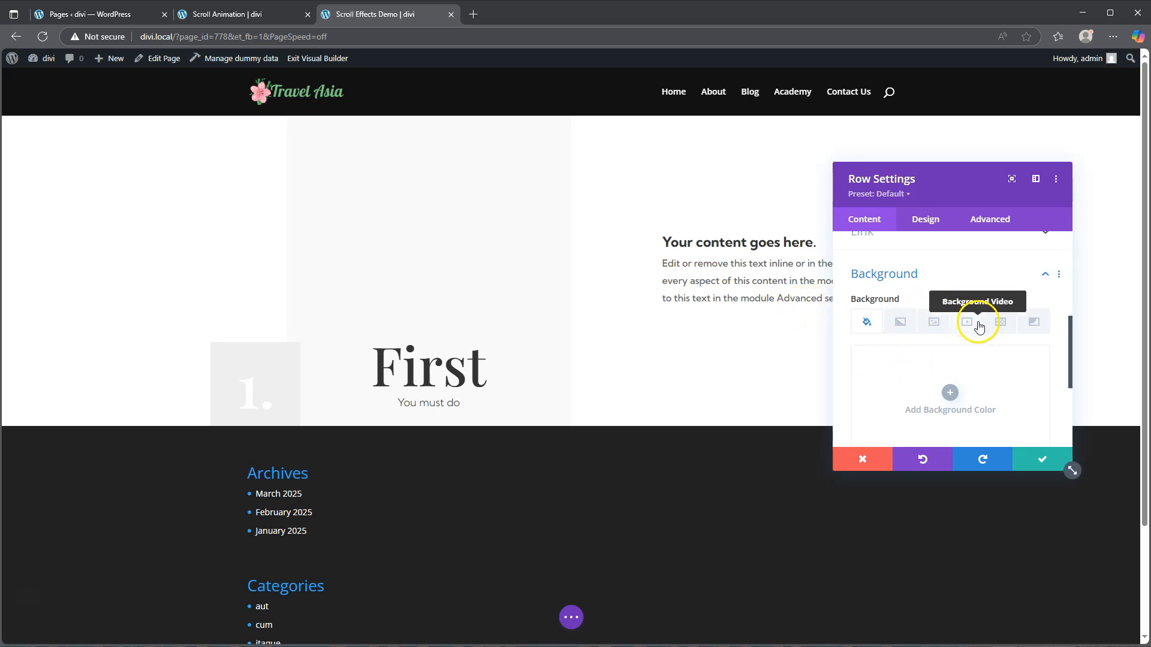
left_click(963, 299)
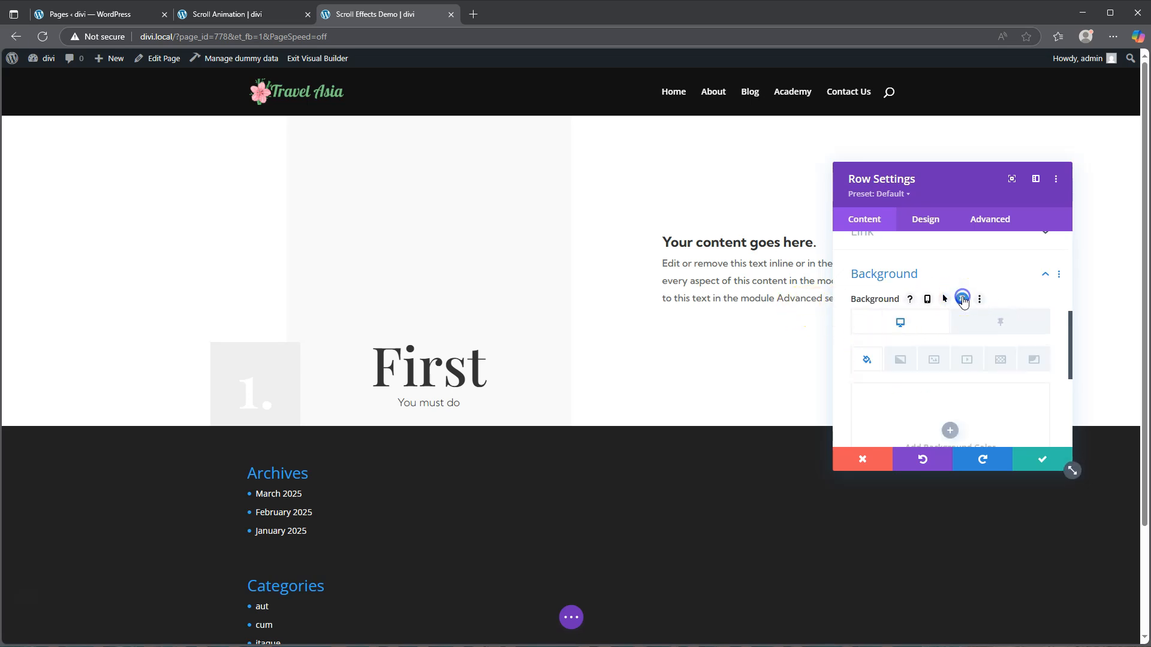
left_click(1003, 325)
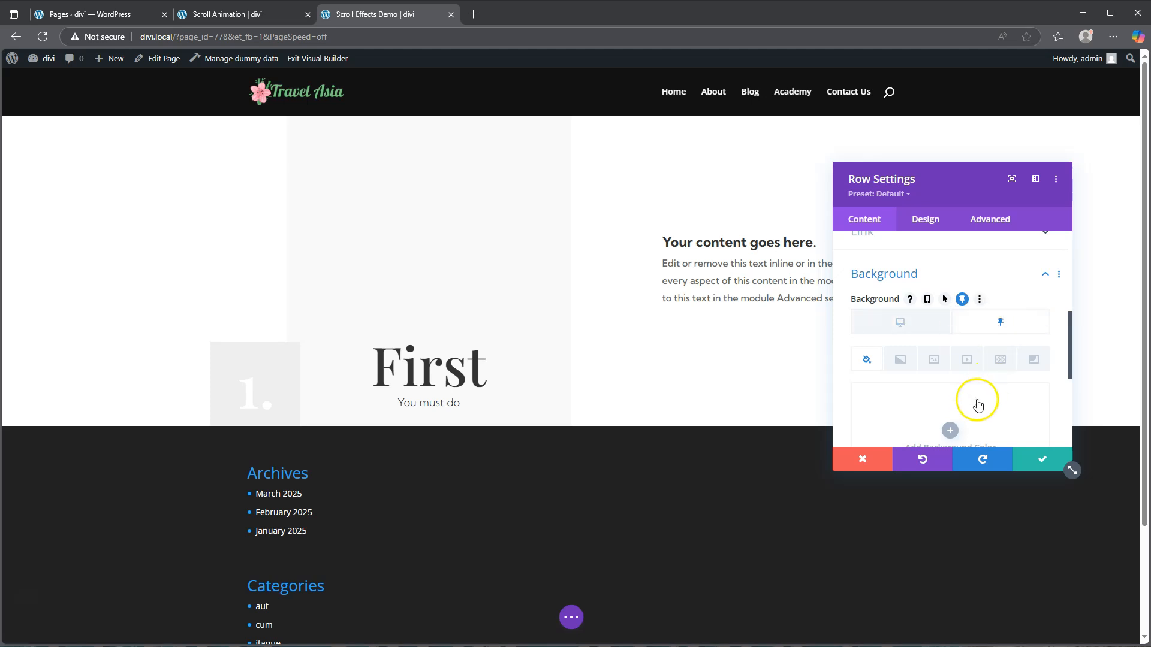
left_click(950, 431)
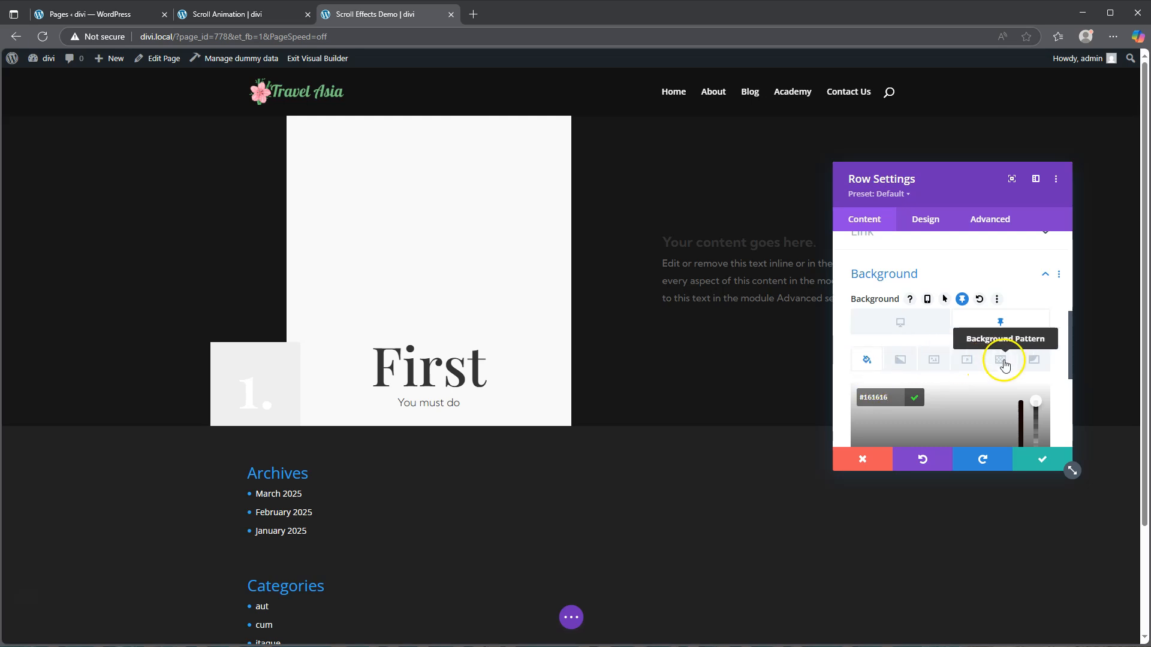
Step: Set the row's transition duration to 500ms
left_click(993, 219)
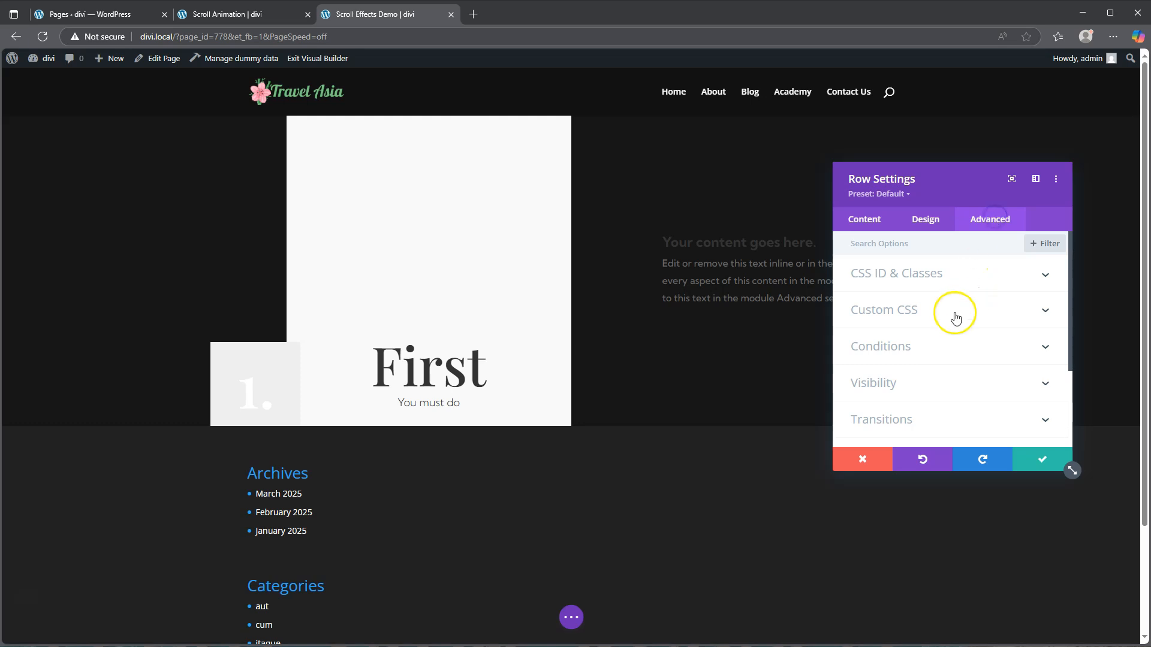
left_click(918, 417)
left_click(1006, 291)
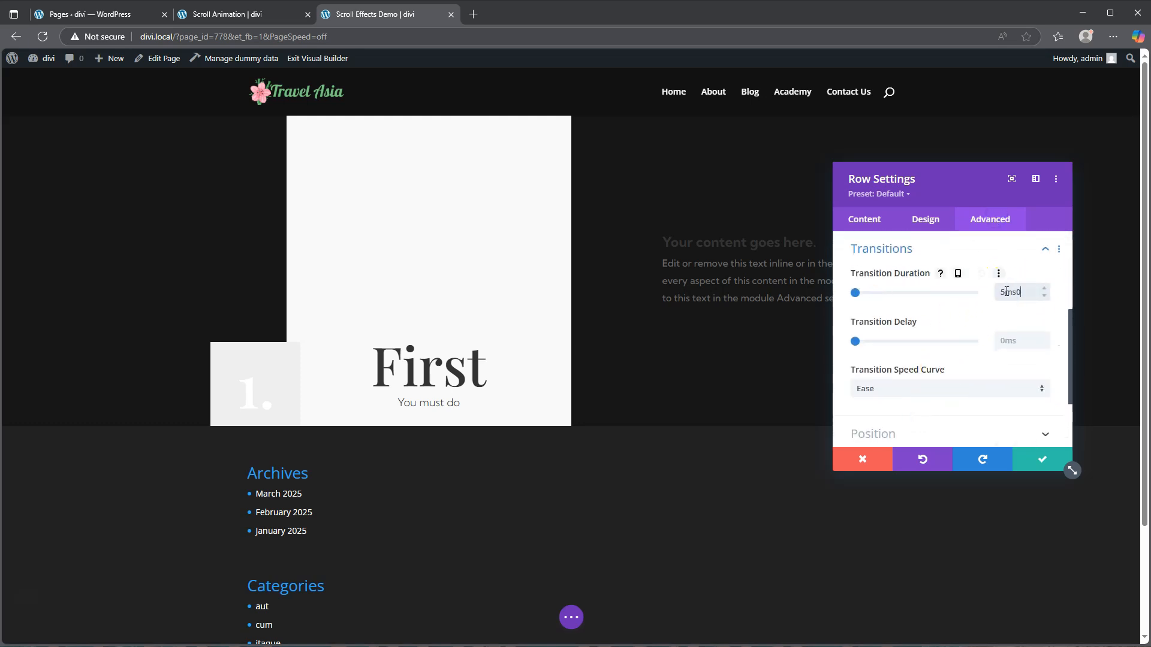
left_click(1013, 293)
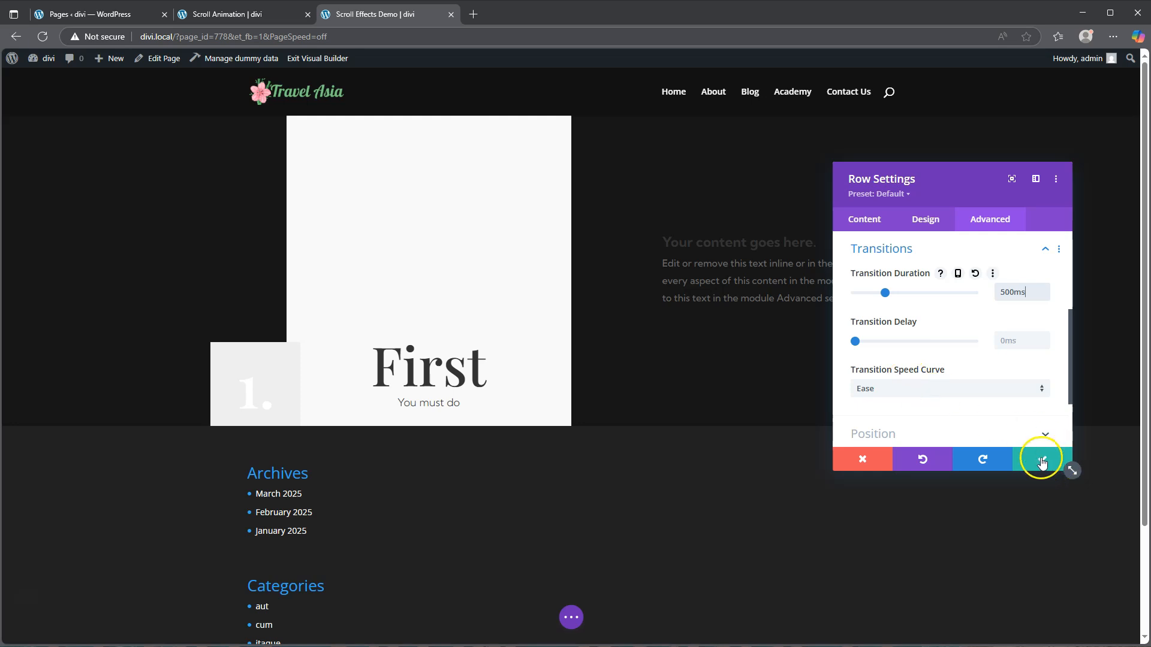
Step: Enable sticky styles for the second column's background, set the sticky color to #262626, and save the column and row settings
left_click(866, 222)
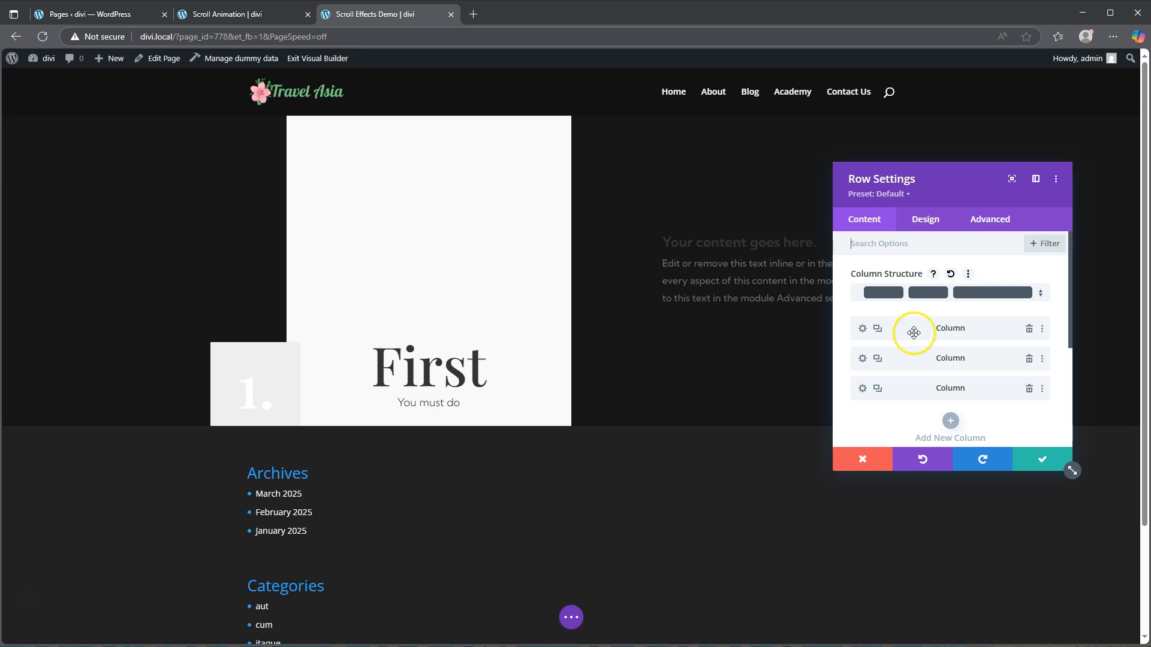
left_click(863, 358)
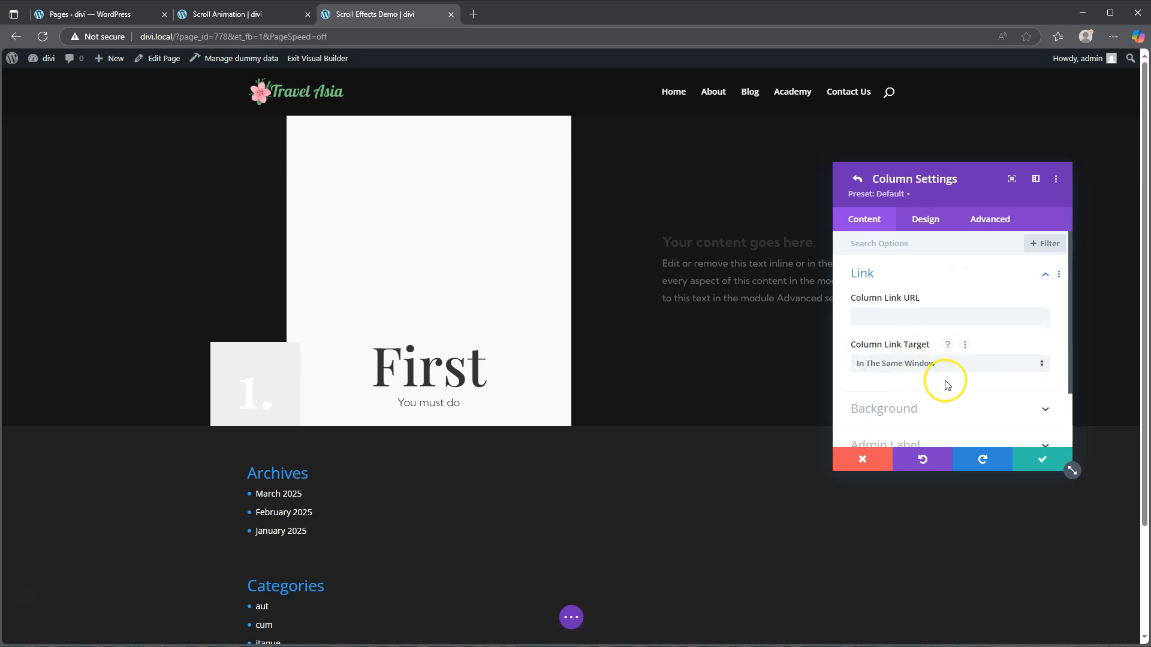
left_click(938, 403)
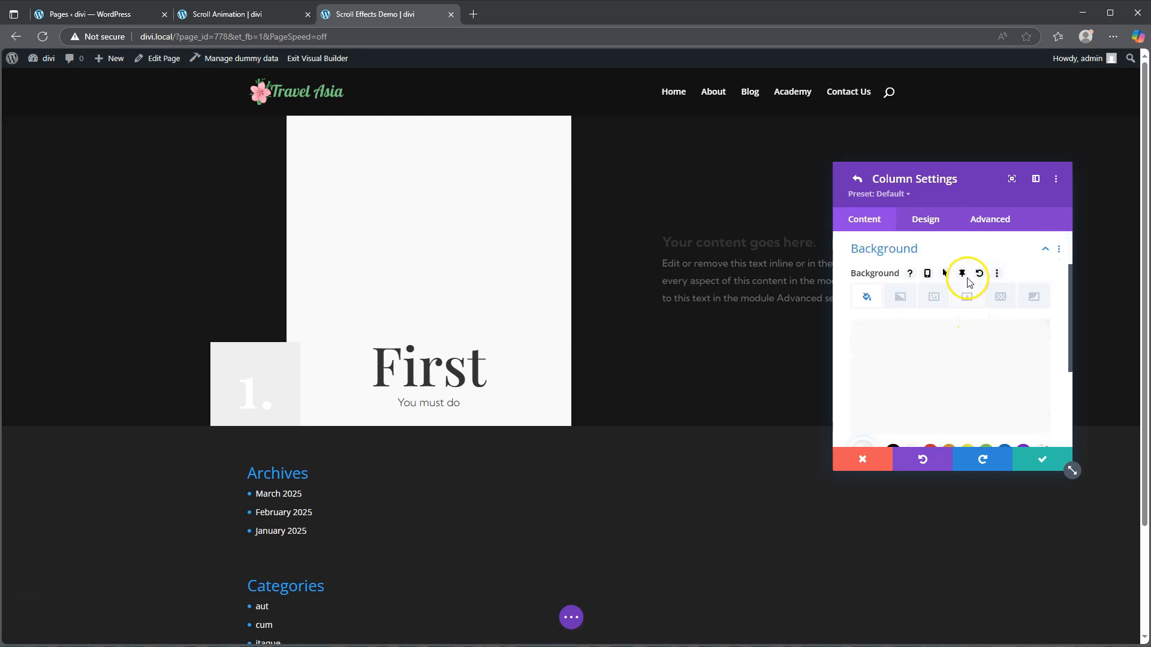
left_click(962, 274)
left_click(909, 375)
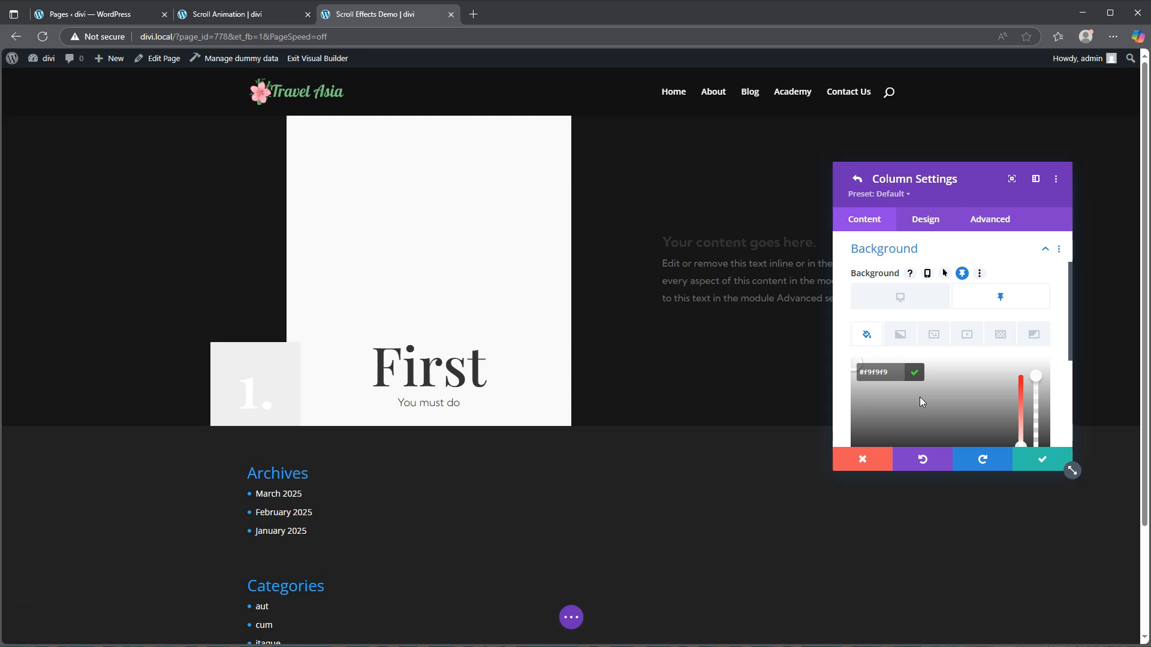
left_click(871, 371)
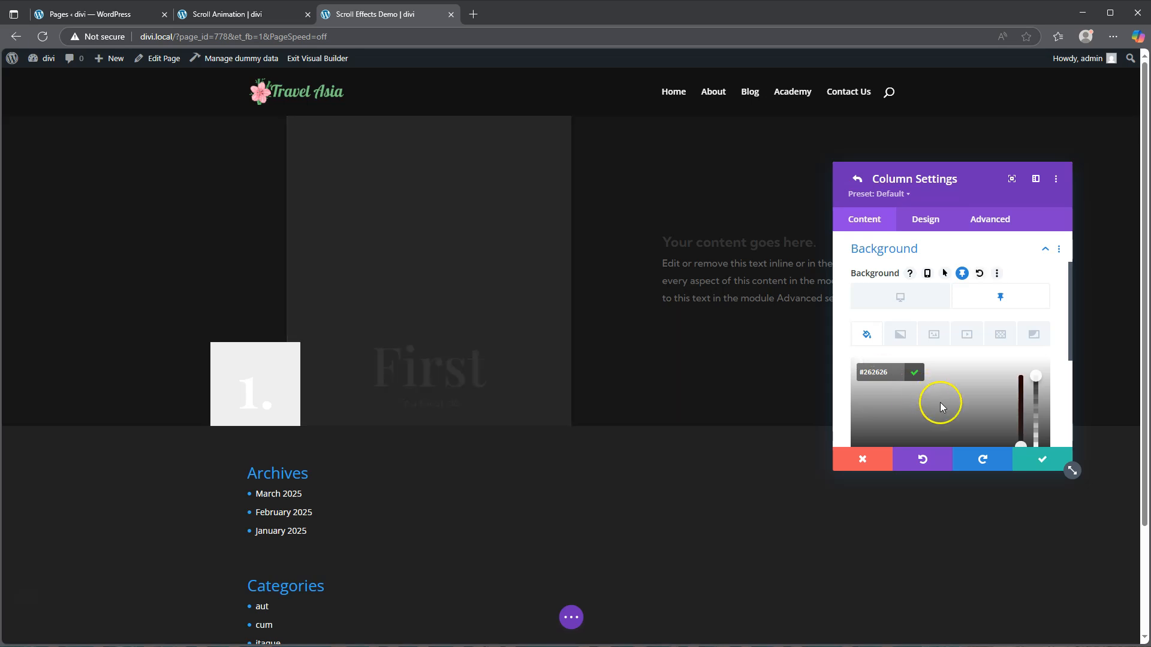
left_click(1043, 460)
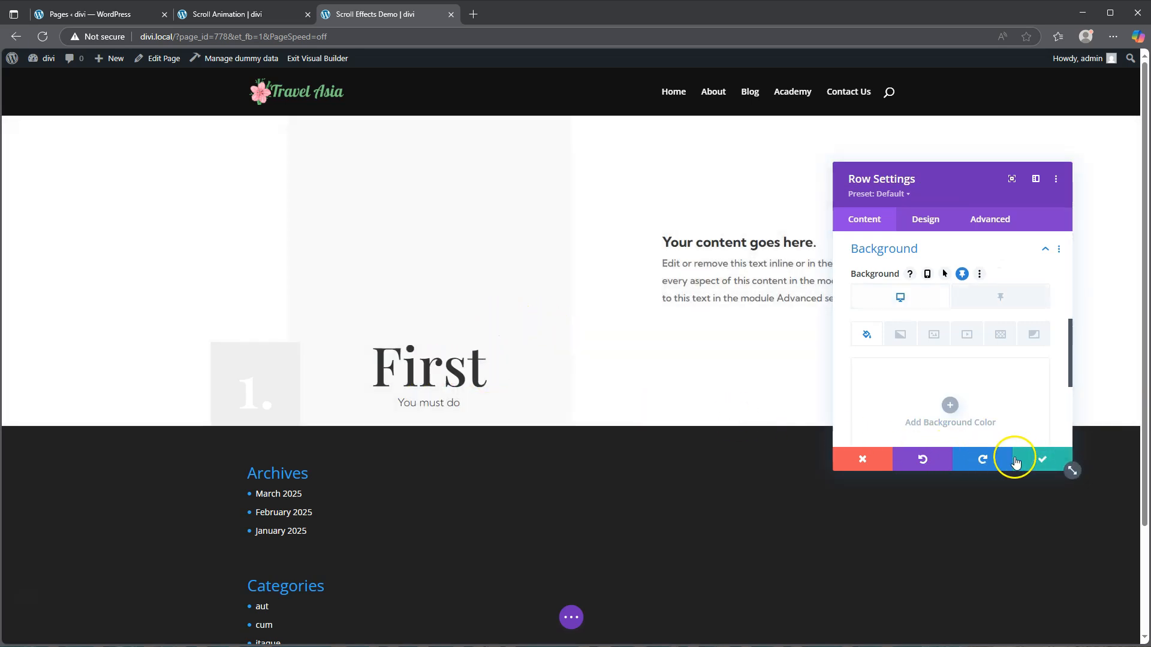
left_click(1043, 460)
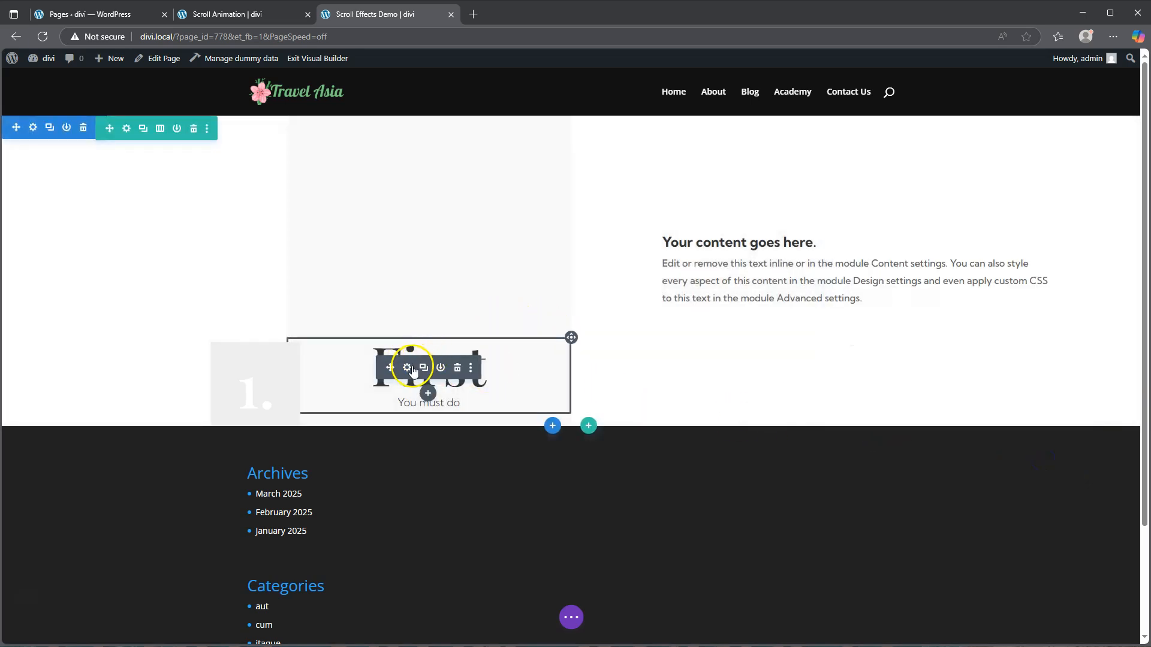
Step: Enable sticky styles for the body text color of the "First" text module and save the module settings
left_click(412, 363)
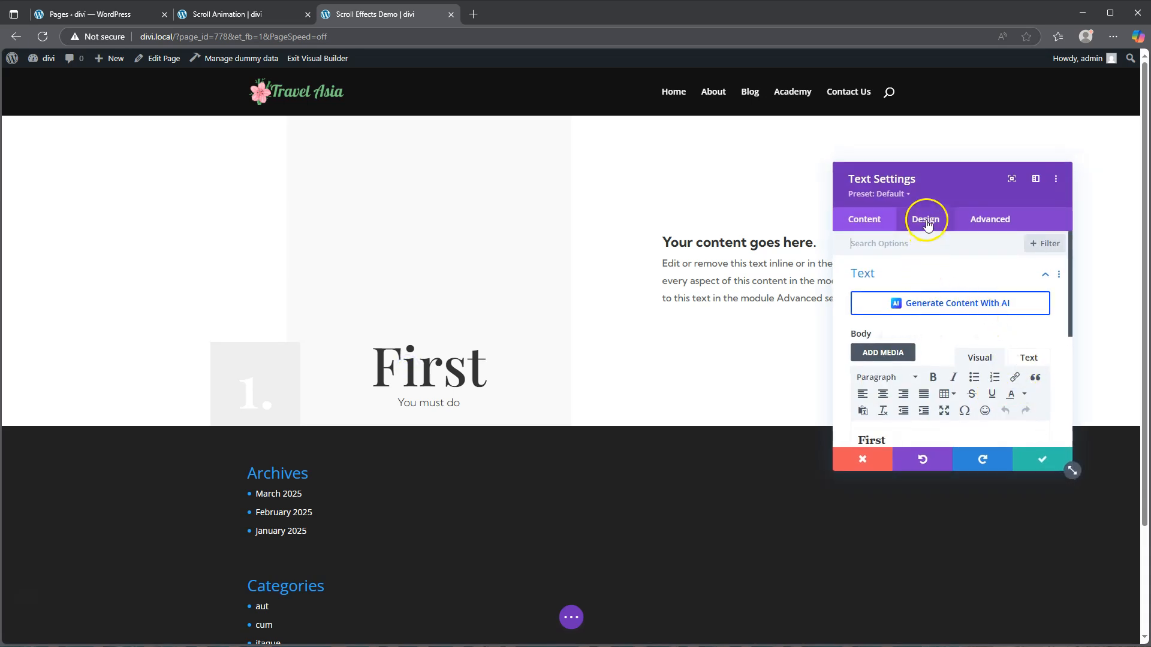
left_click(927, 224)
left_click(911, 305)
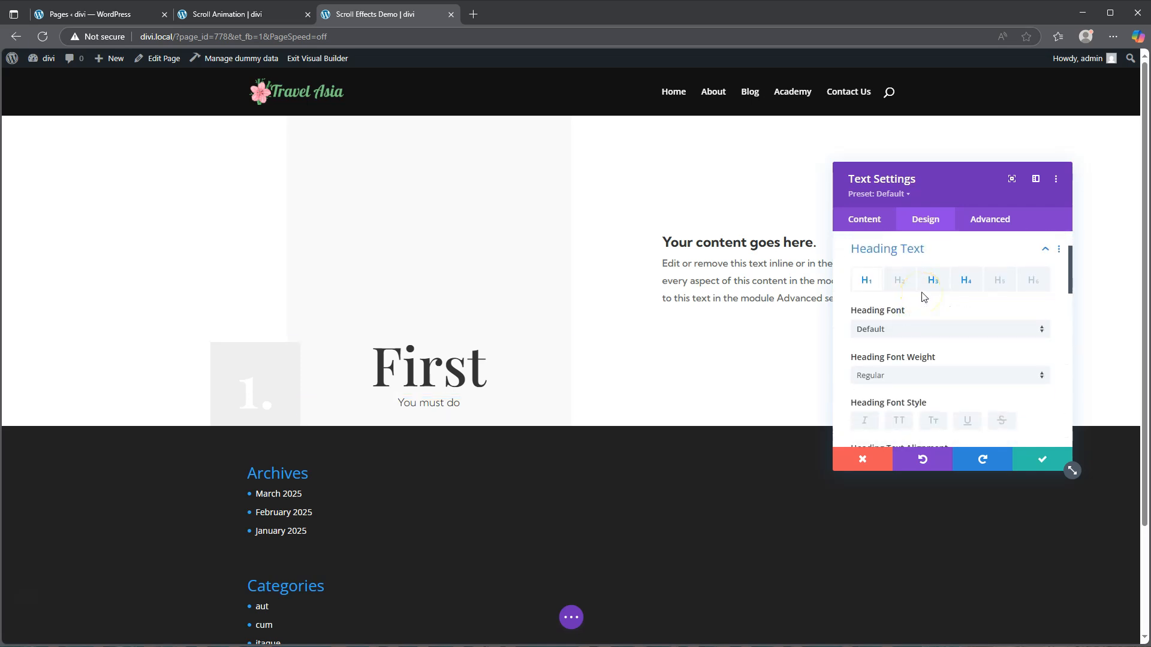
left_click(920, 243)
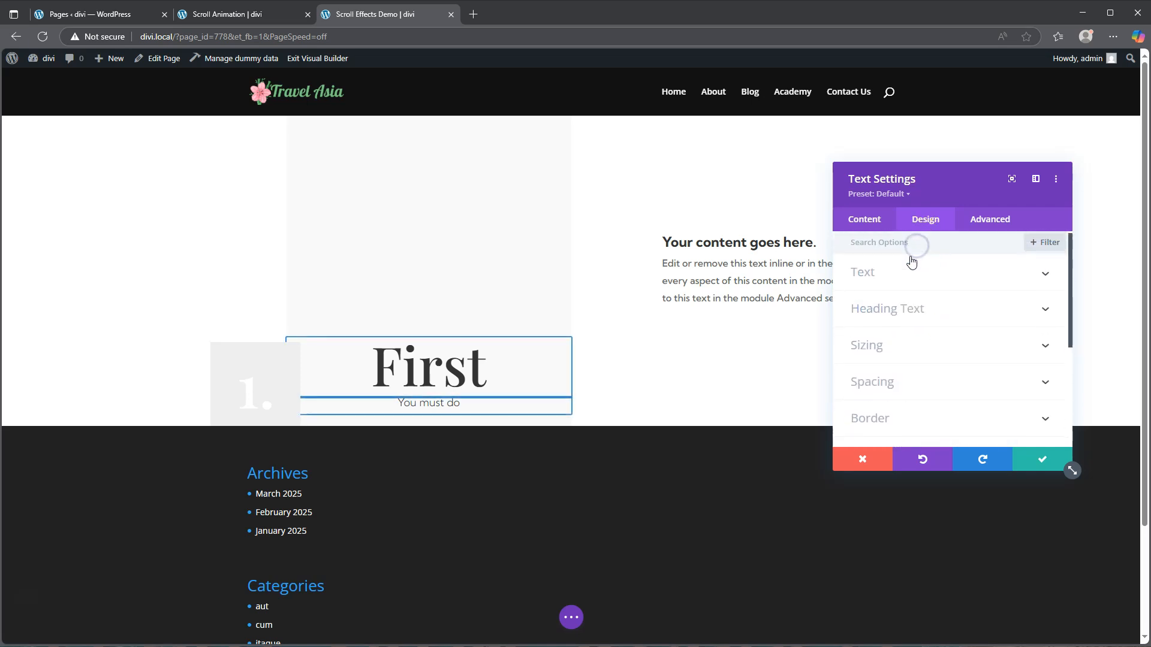
left_click(903, 278)
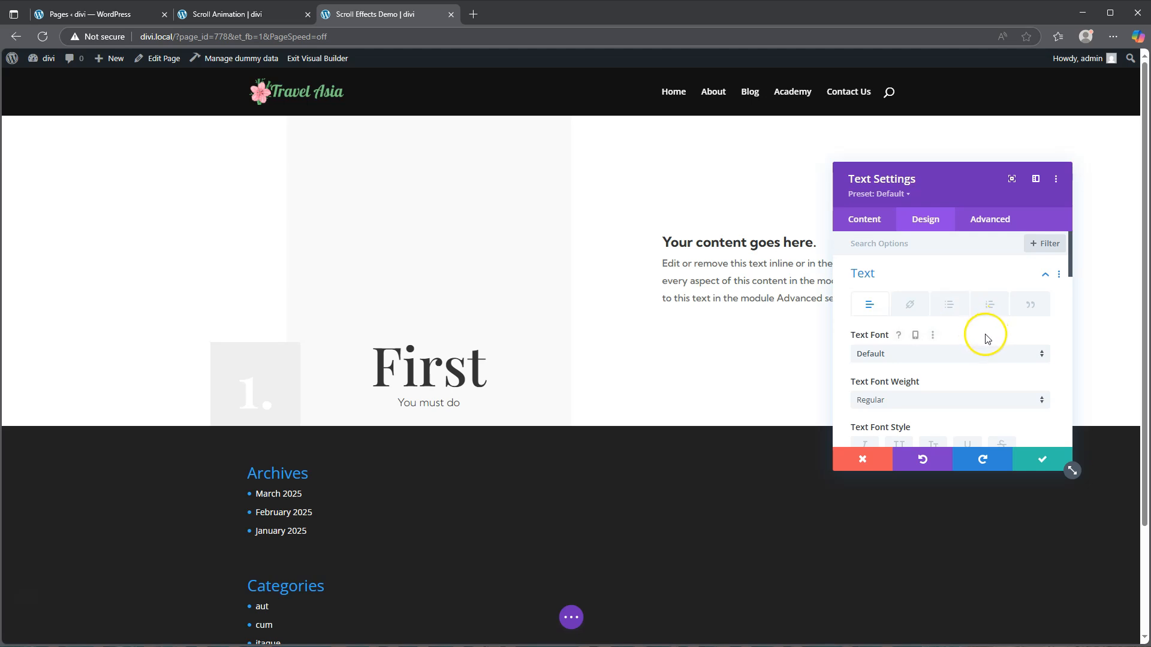
scroll(929, 373, "down", 2)
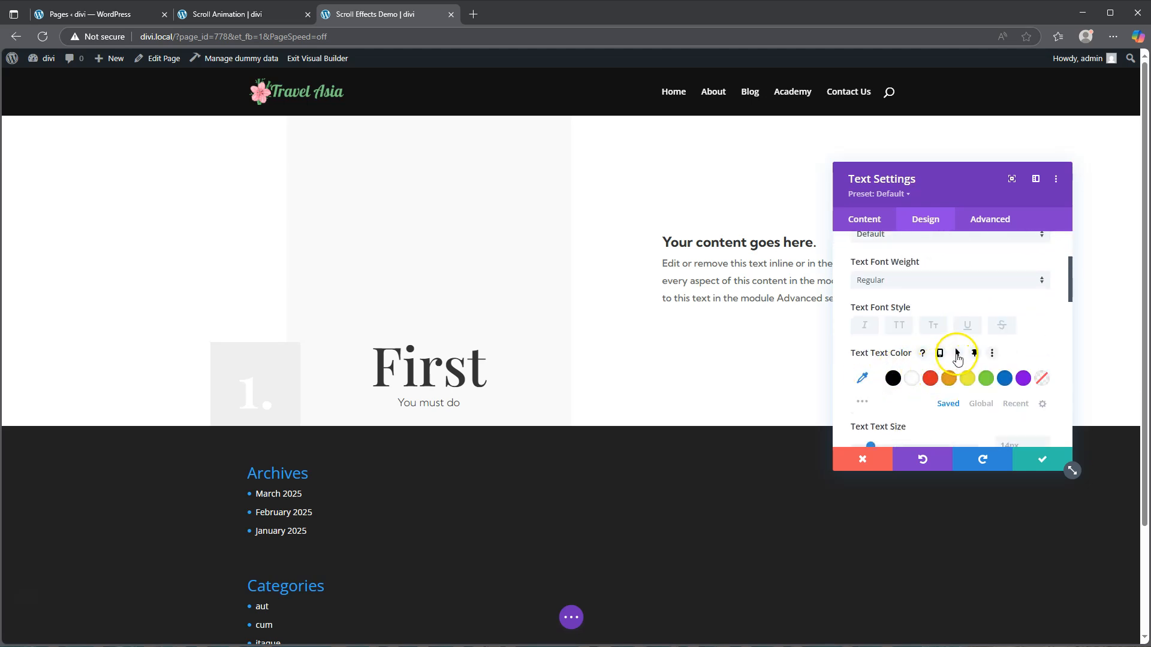
left_click(975, 353)
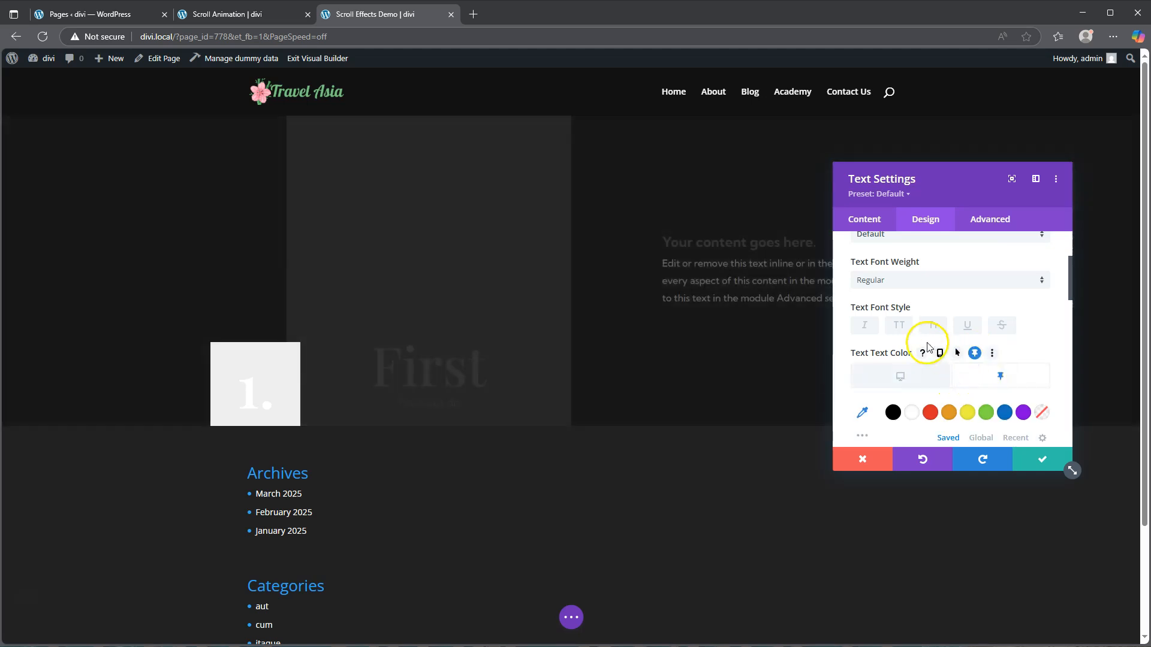
left_click(868, 221)
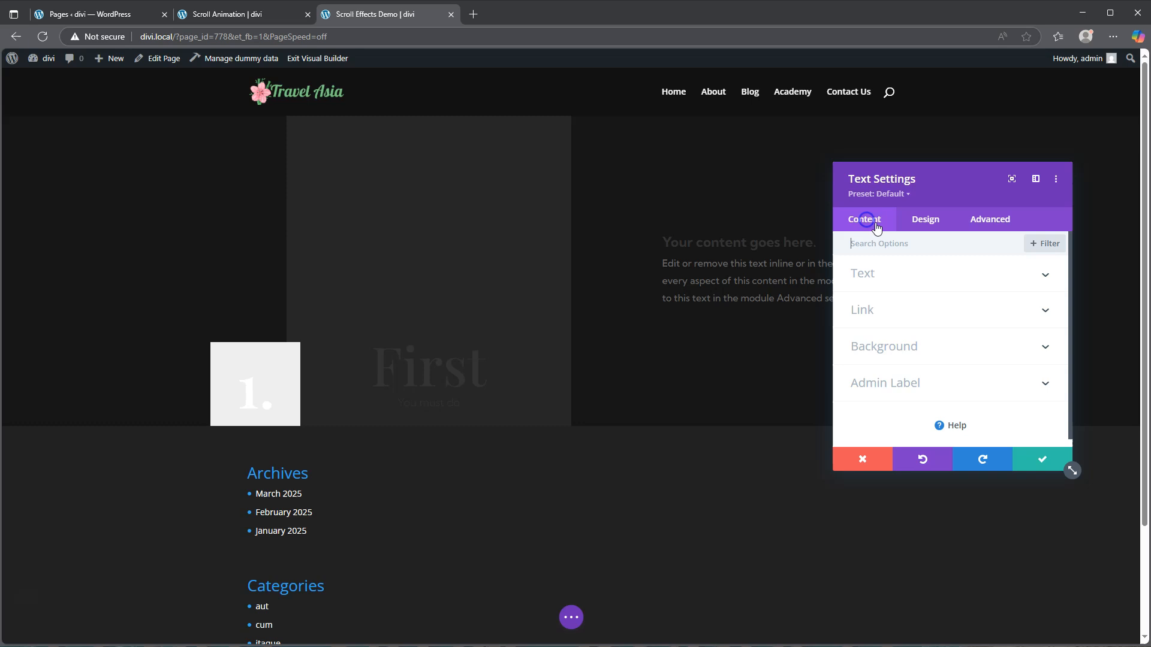
left_click(912, 339)
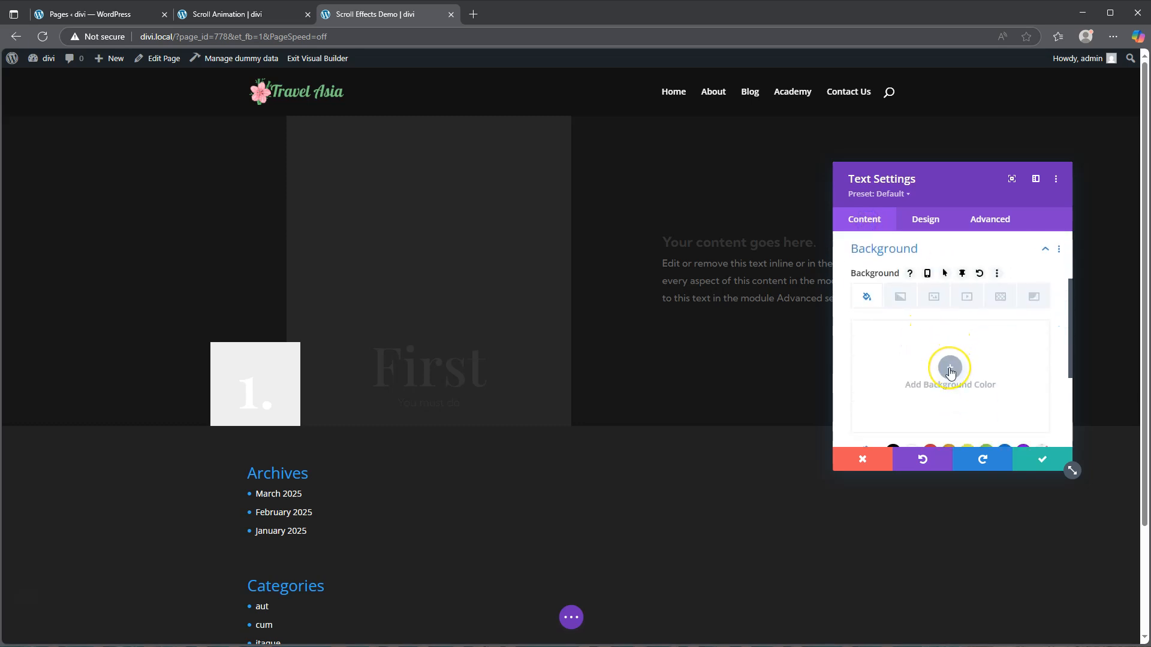
left_click(1044, 457)
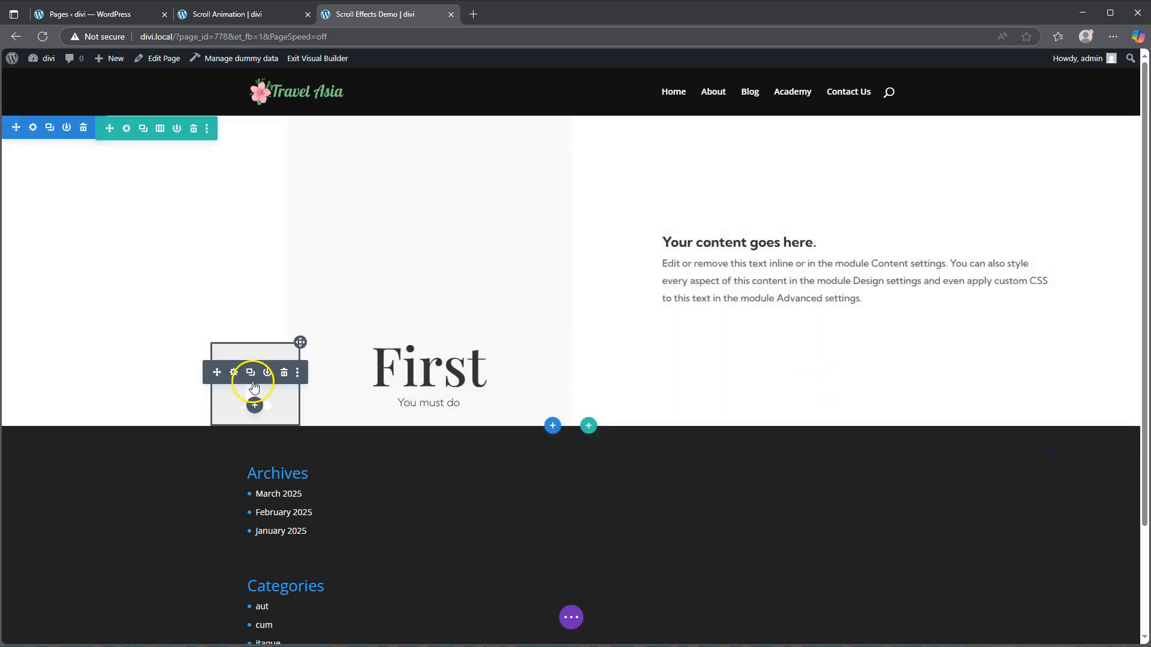
Step: Enable sticky styles for the "1." text module's background and set the sticky background color to #ddc7b5
left_click(234, 373)
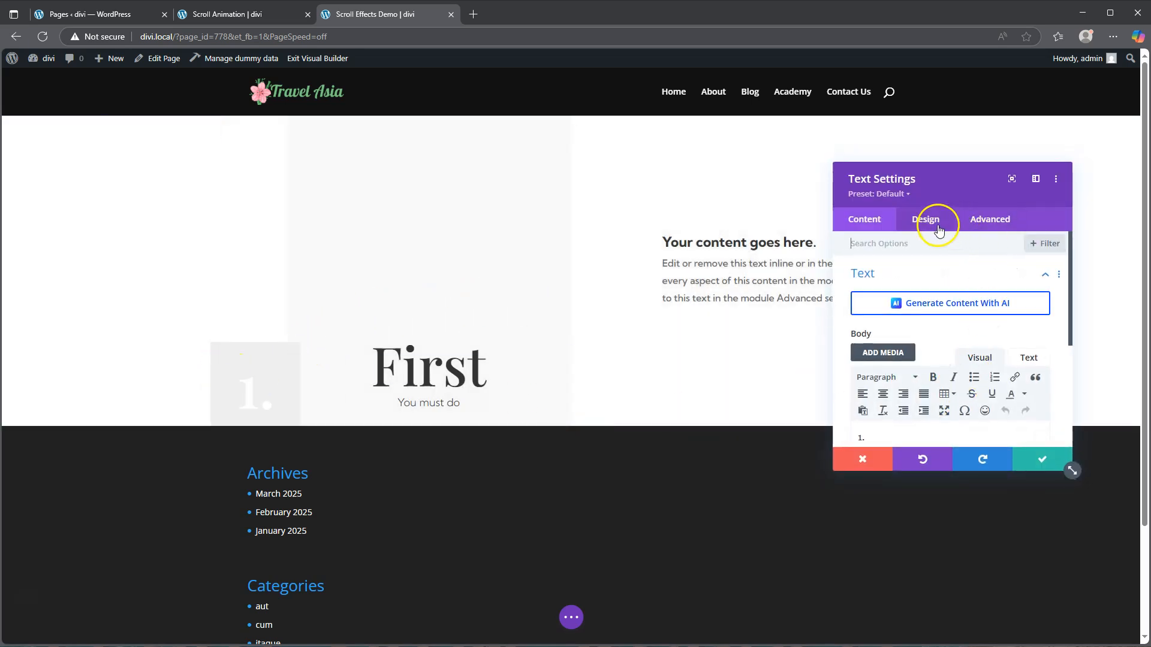
scroll(941, 365, "down", 3)
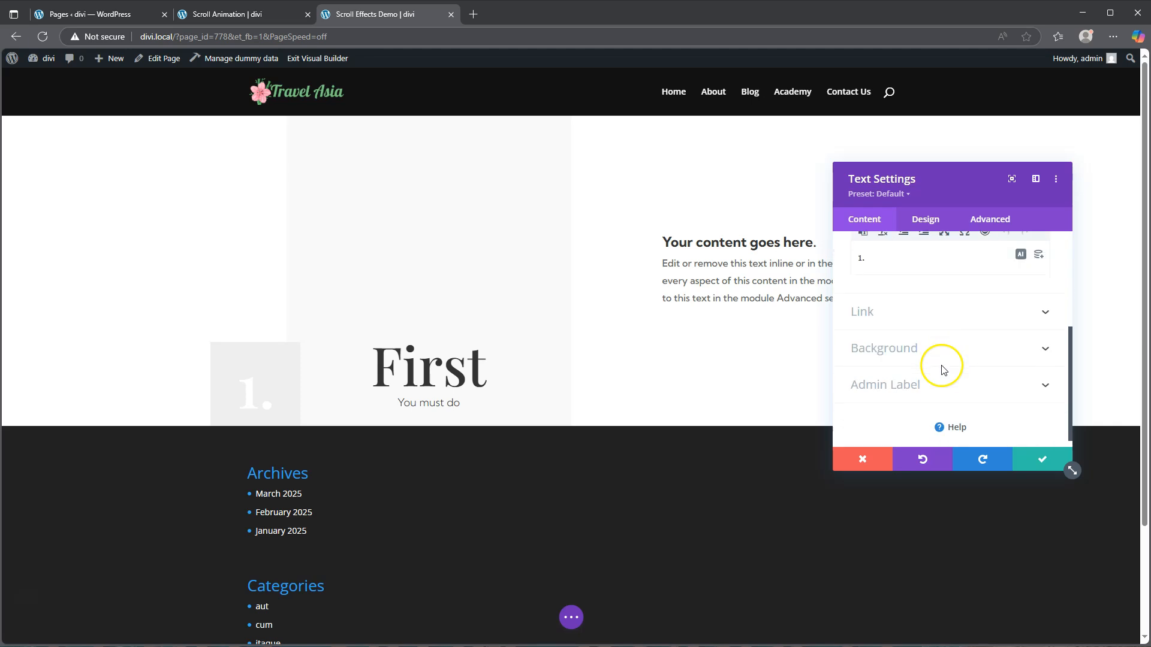
left_click(914, 348)
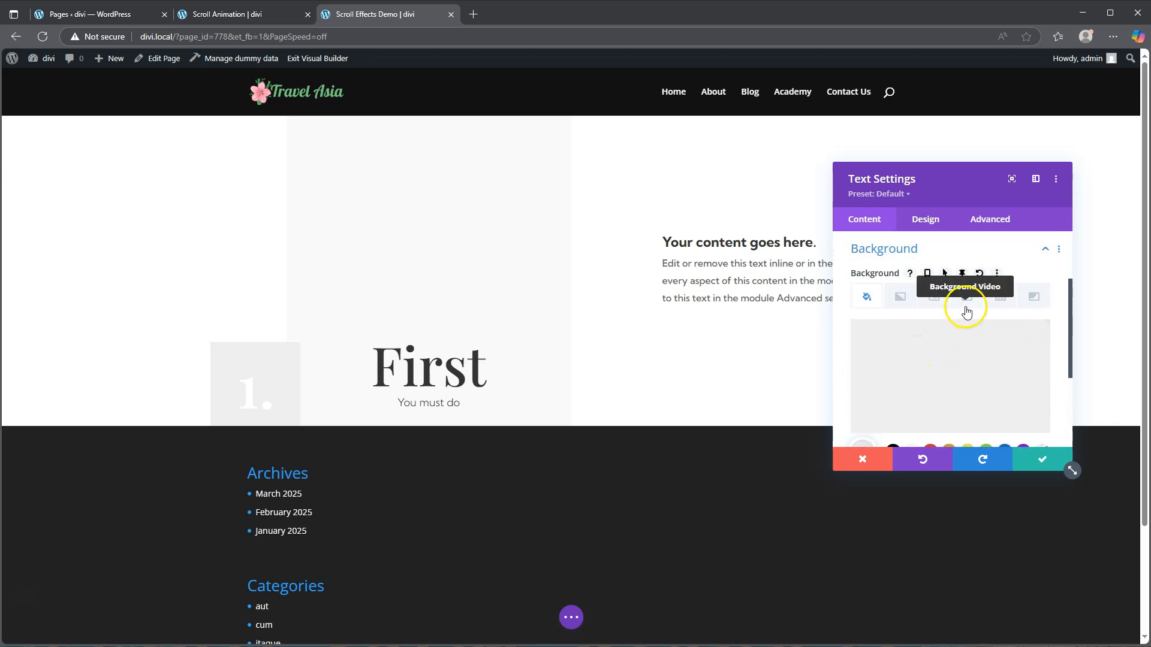
left_click(961, 273)
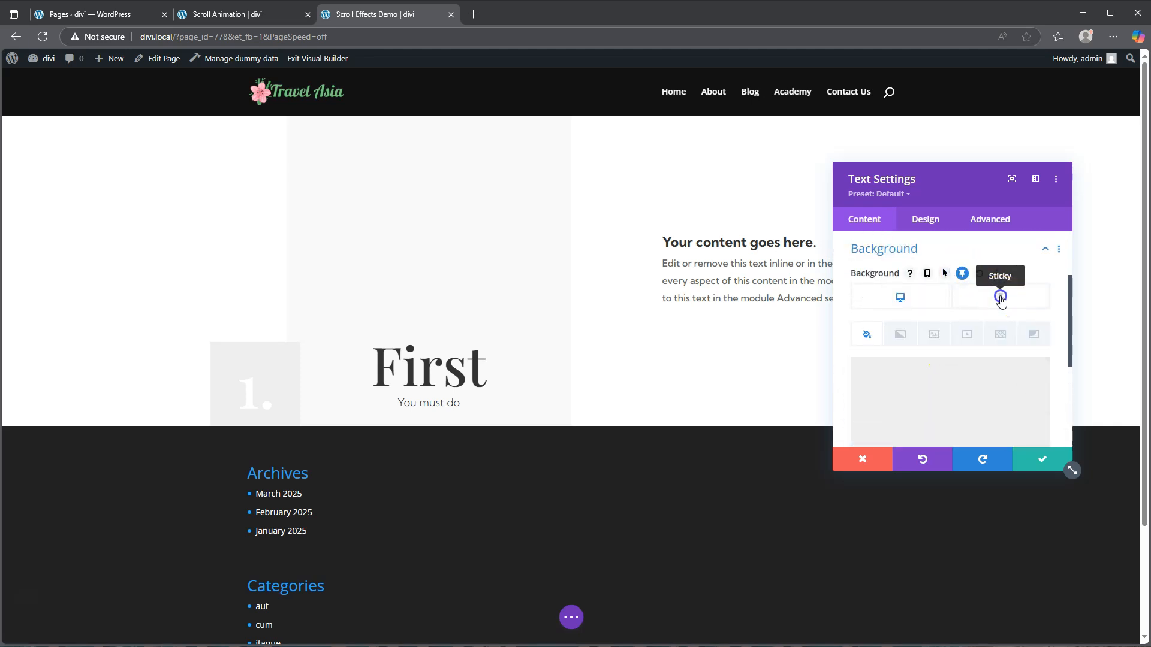
left_click(998, 296)
left_click(941, 358)
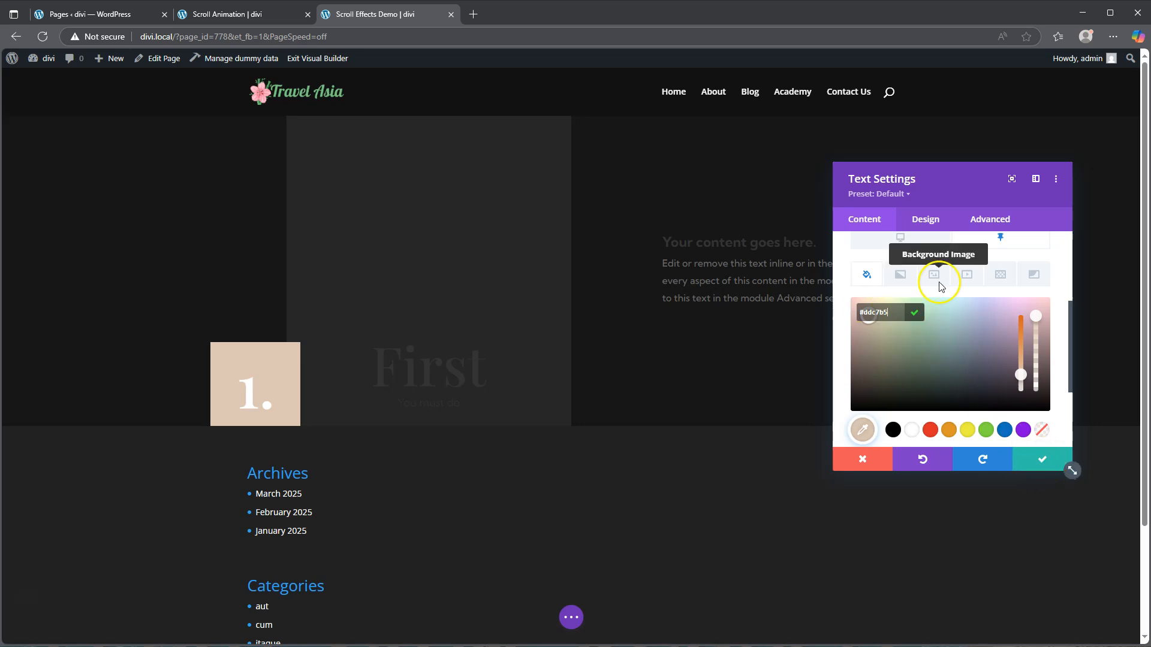
Step: Enable sticky styles for the "1." module's text color and set the sticky text color to #0a0a0a
left_click(927, 222)
left_click(911, 282)
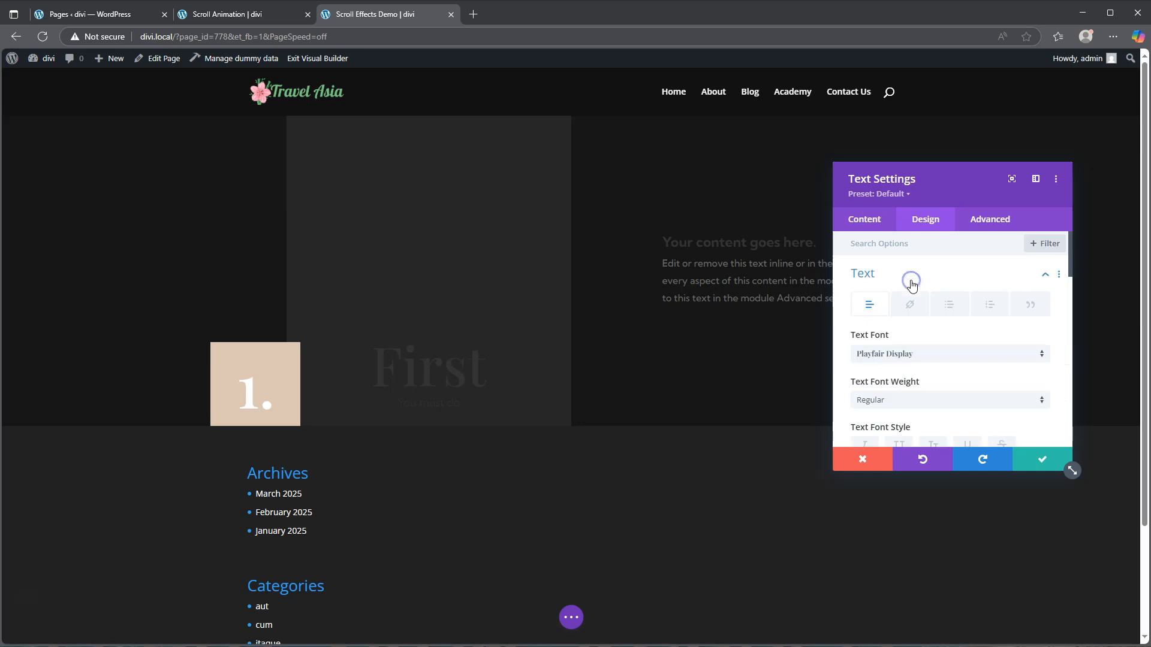
scroll(911, 283, "down", 3)
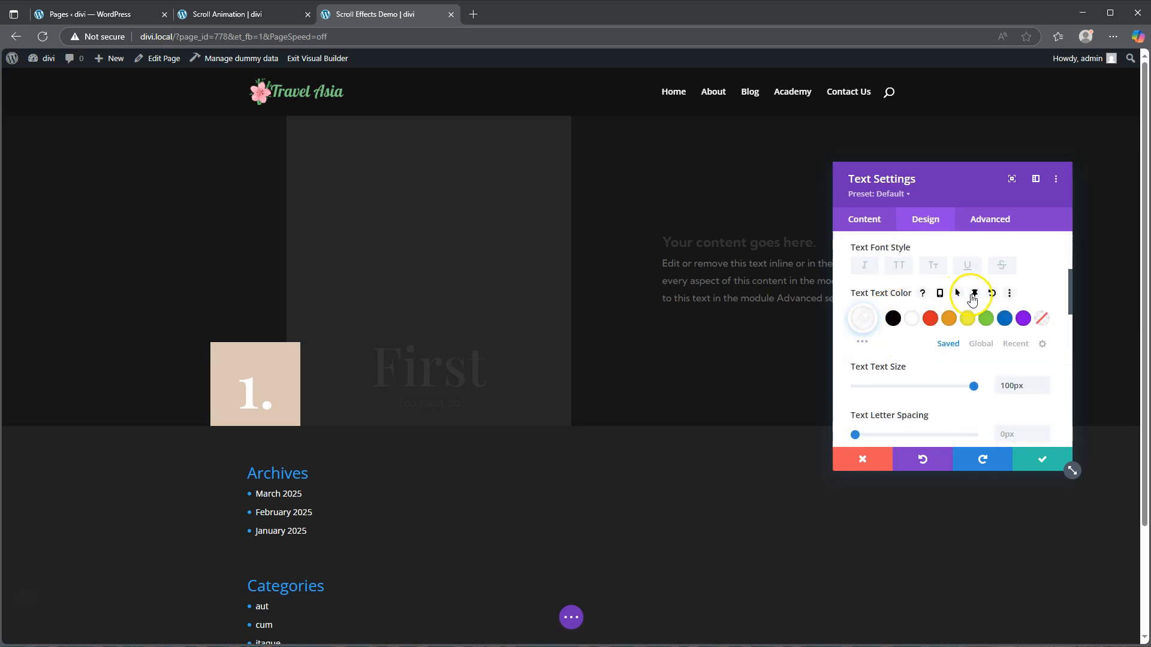
left_click(972, 295)
left_click(994, 317)
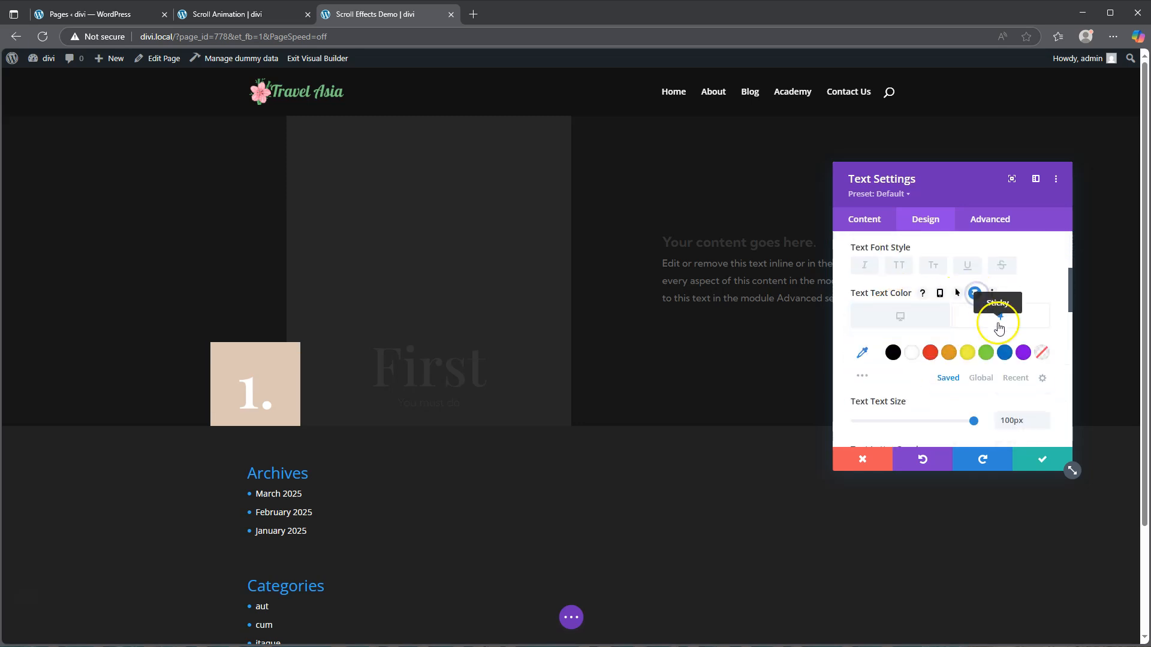
left_click(865, 353)
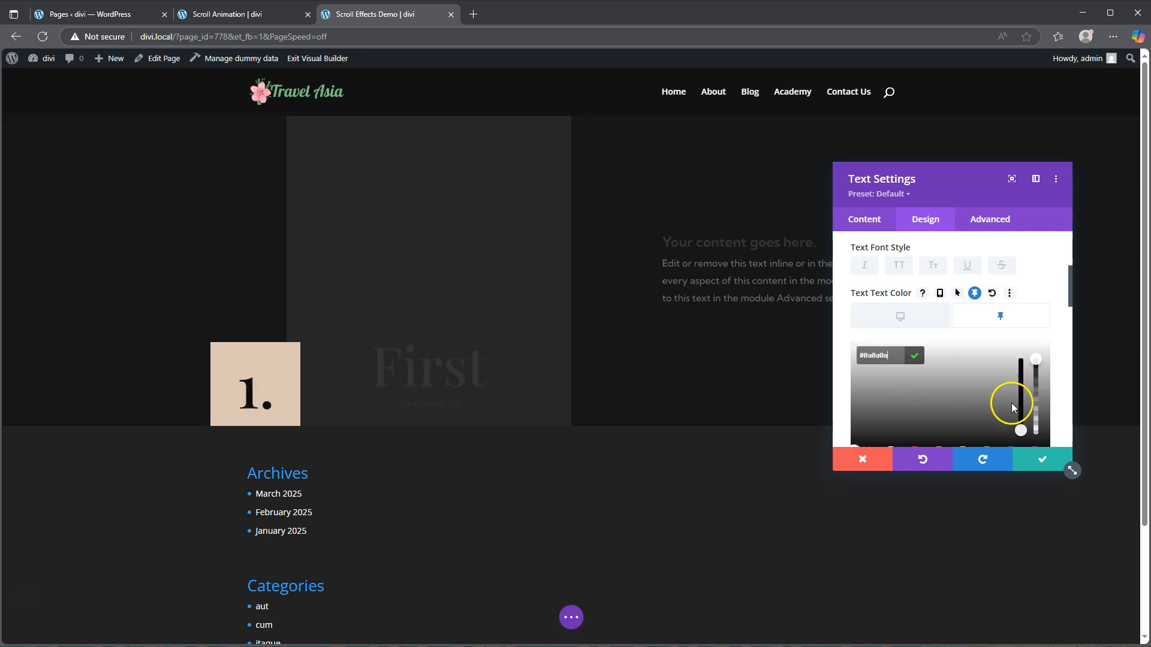
Step: Enable sticky styles for the "1." module's width and set the sticky width to 105%
scroll(916, 296, "up", 3)
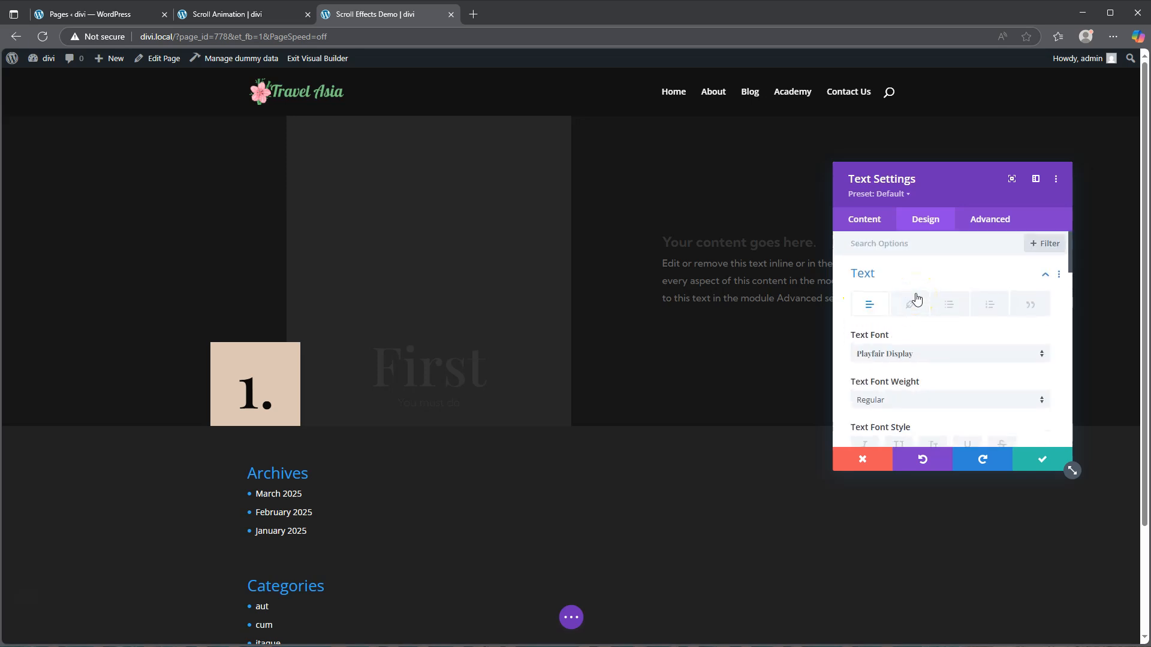
left_click(912, 270)
left_click(901, 346)
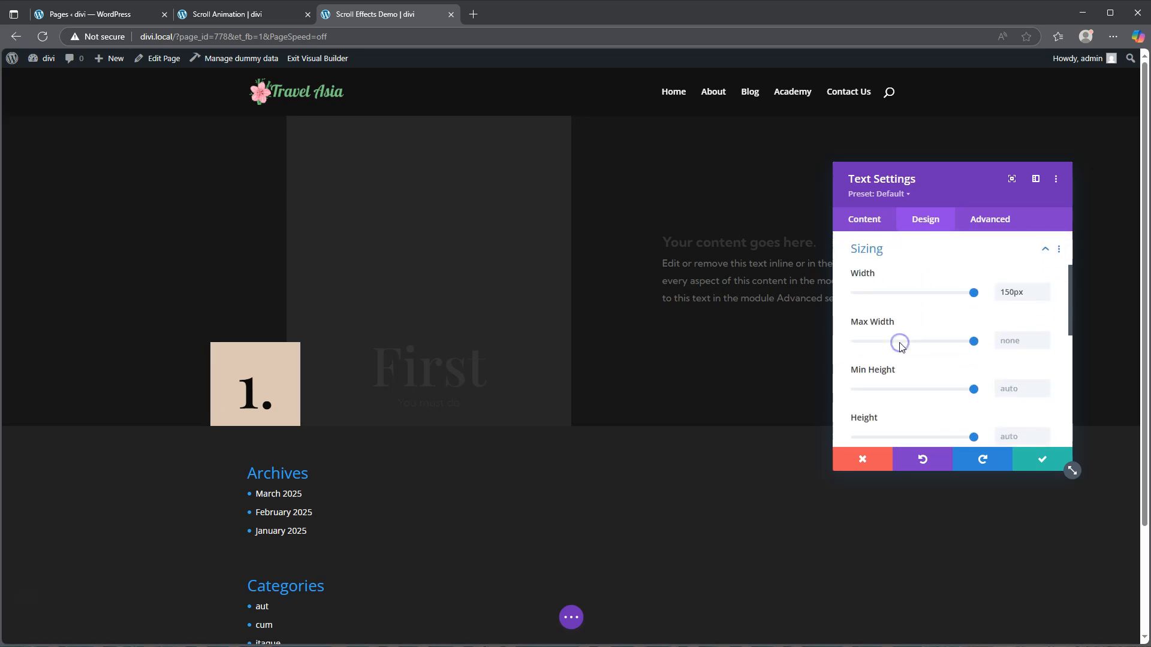
left_click(938, 274)
left_click(1012, 333)
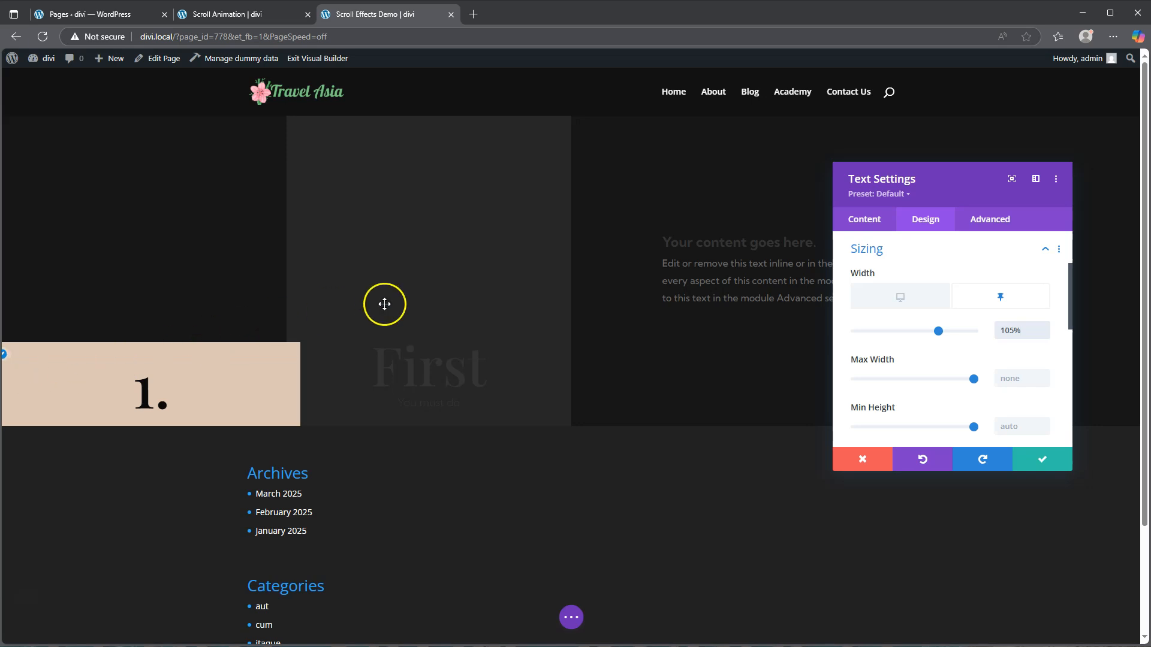
Step: Set the "1." module's transition duration to 500ms and save the module settings
left_click(995, 222)
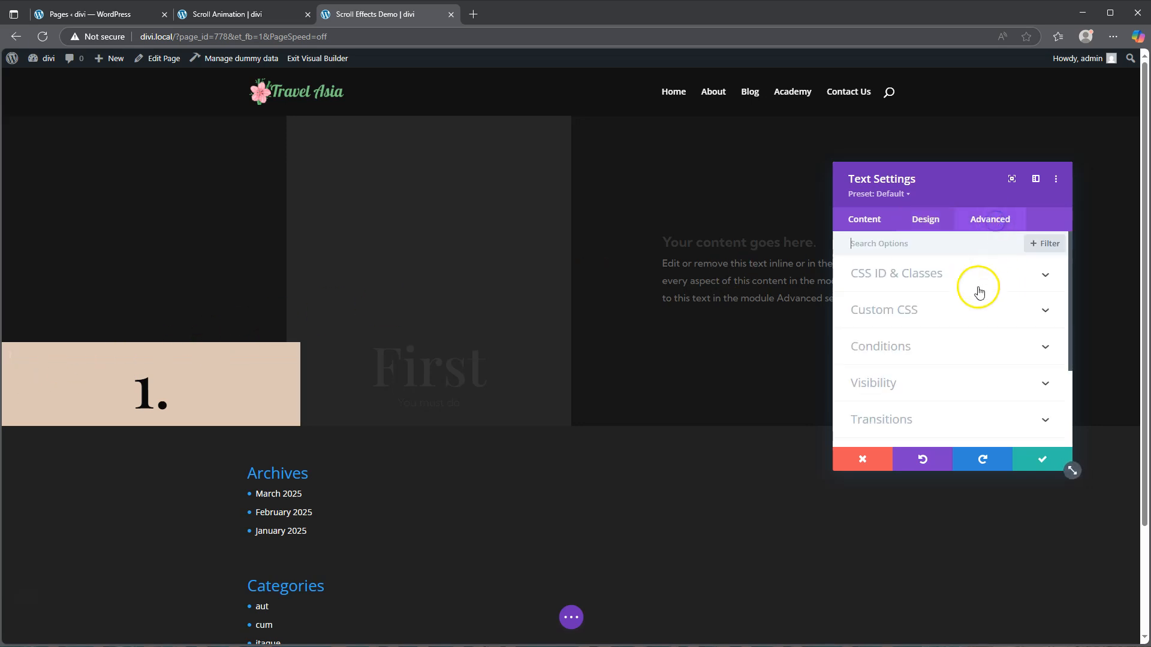
left_click(920, 417)
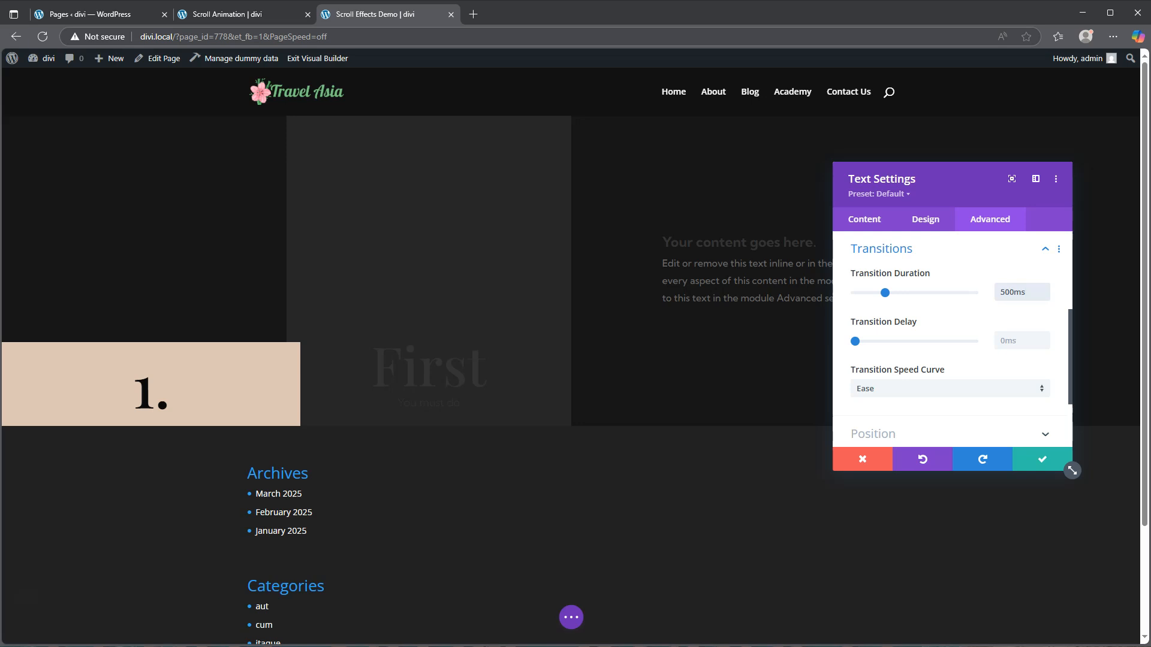
left_click(1036, 462)
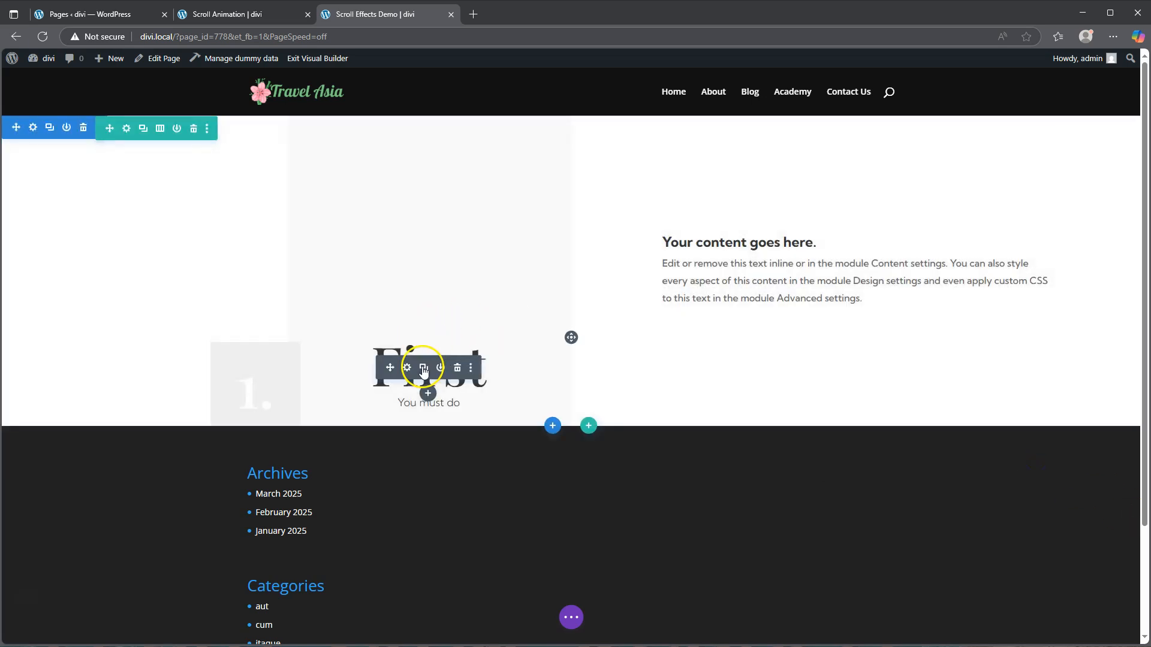
Step: Enable sticky styles for the "First" text module's text color, set the sticky text color to Light, and save the module
left_click(407, 368)
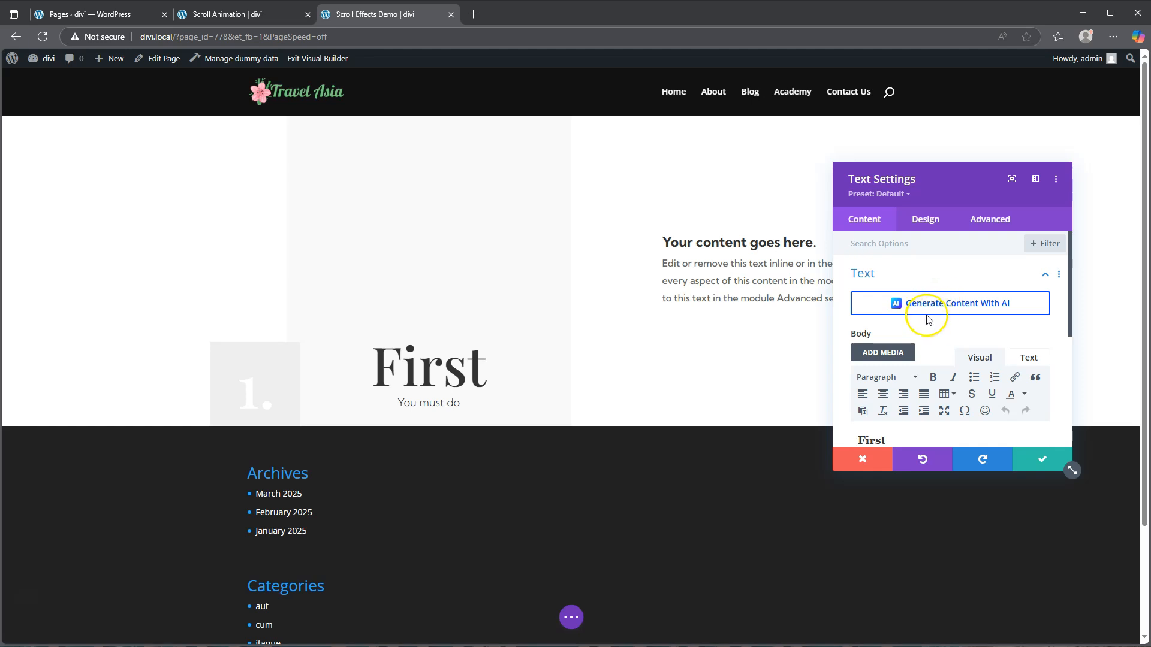
left_click(925, 219)
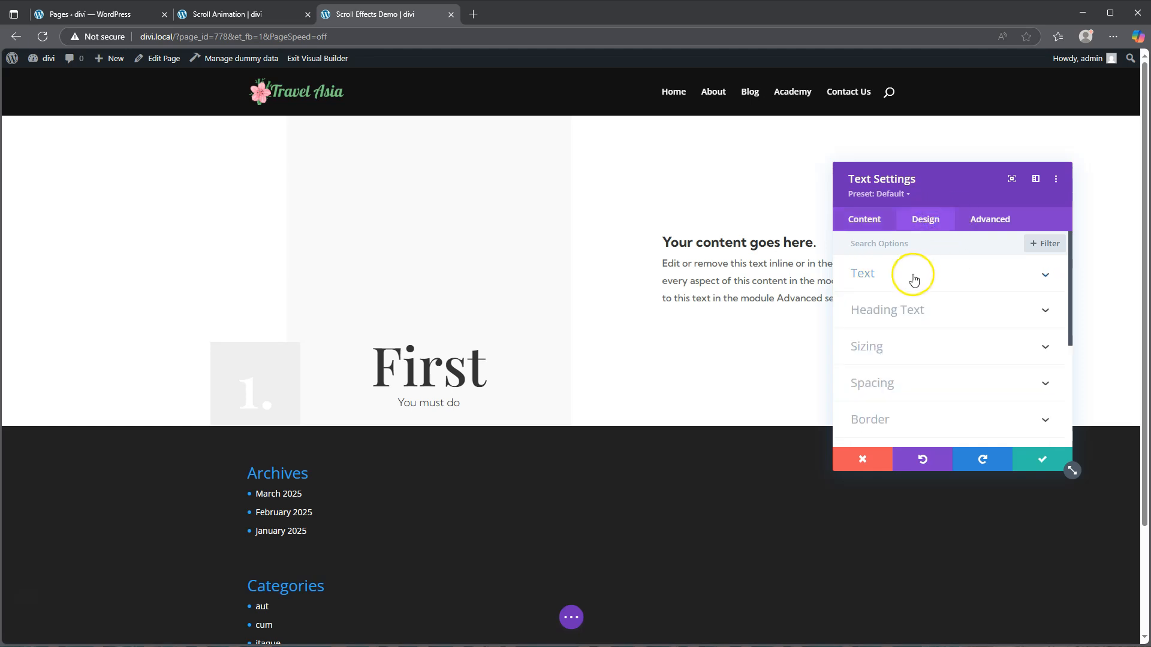
left_click(913, 278)
scroll(931, 312, "down", 6)
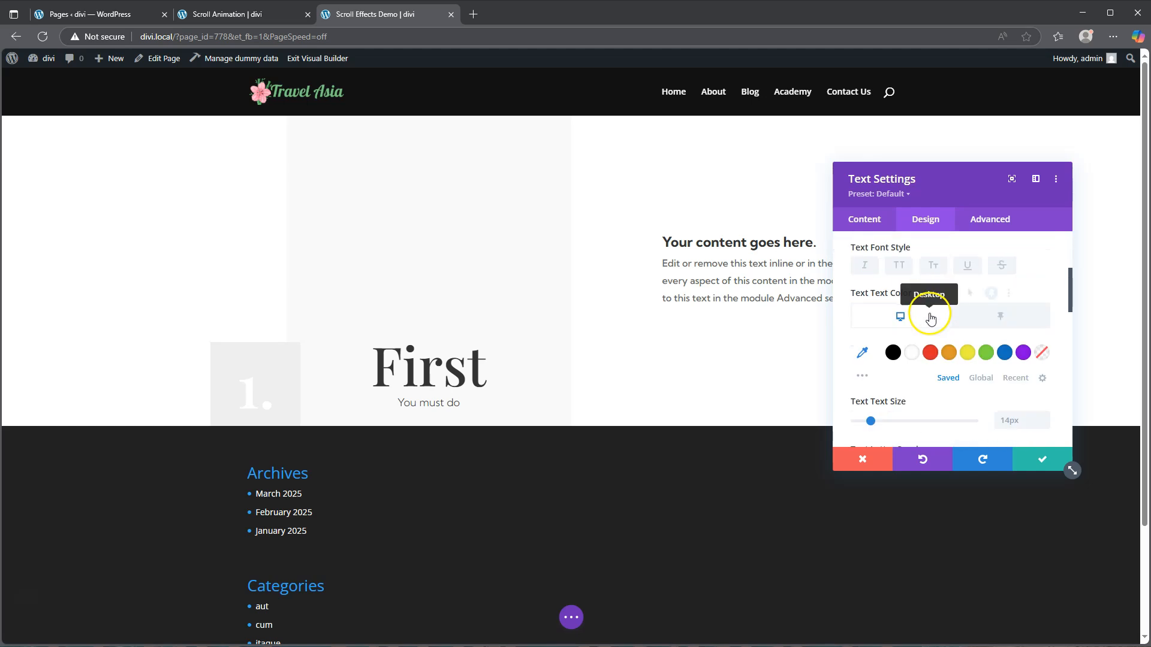
scroll(928, 326, "down", 2)
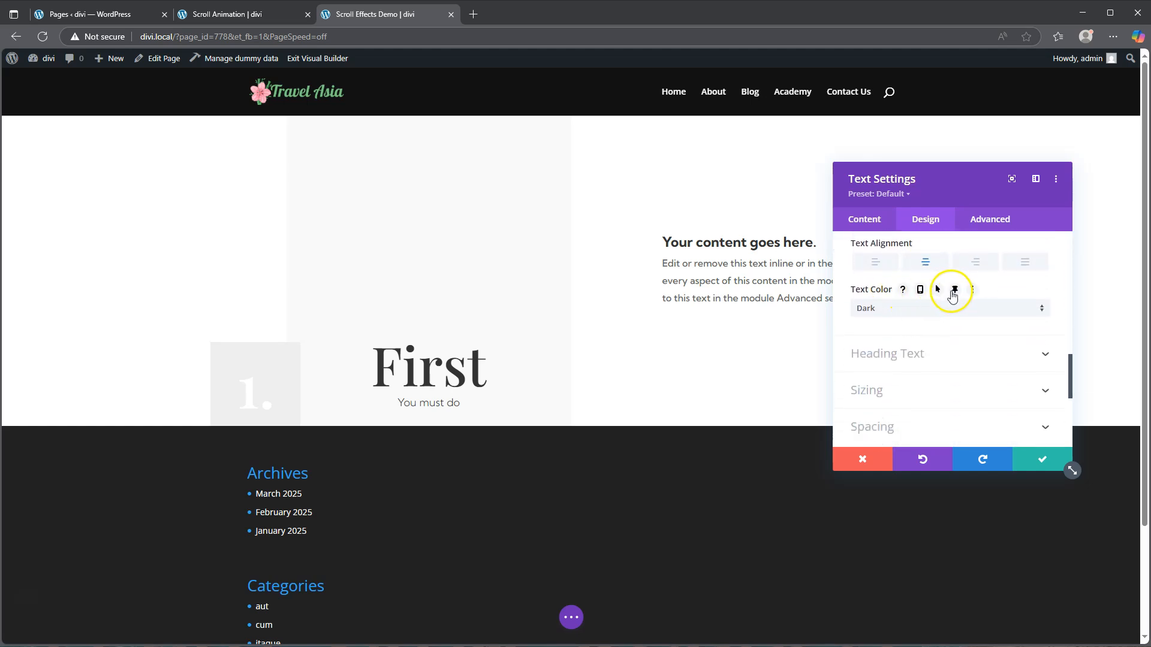
left_click(954, 292)
left_click(1001, 312)
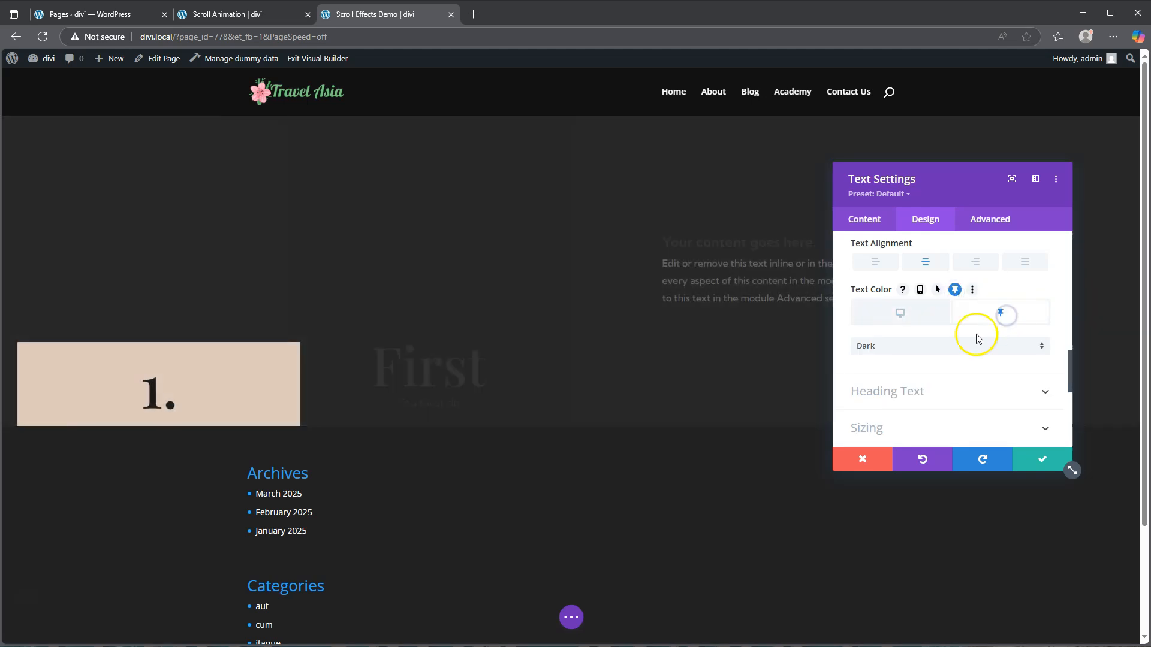
left_click(937, 345)
left_click(916, 358)
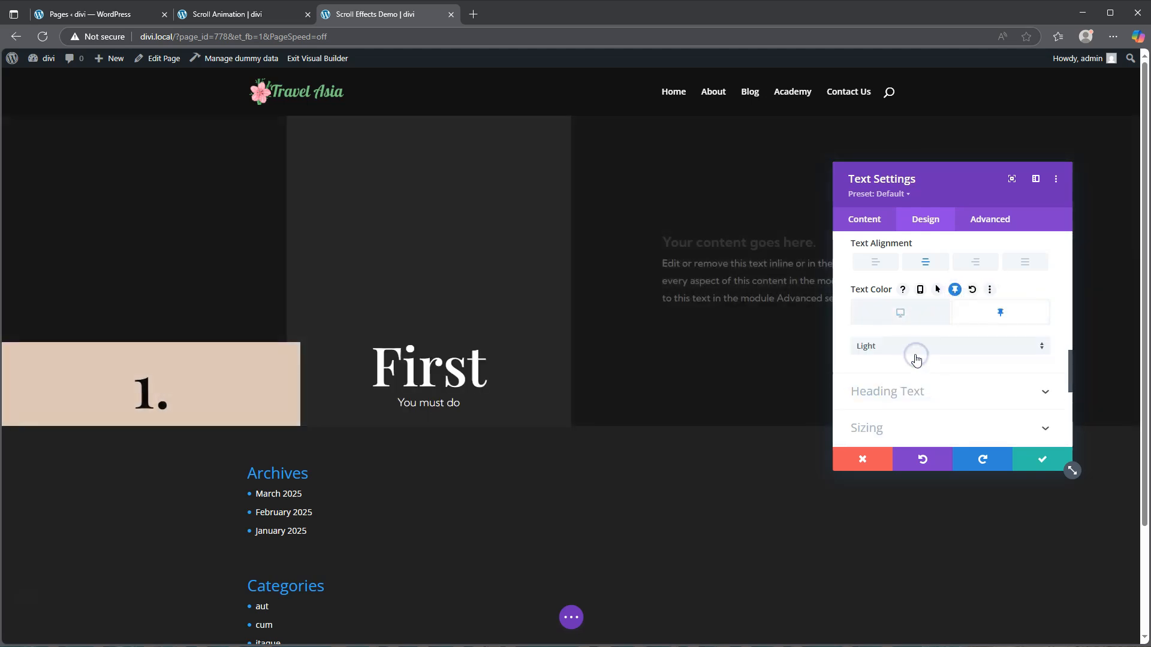
left_click(1040, 460)
left_click(1040, 460)
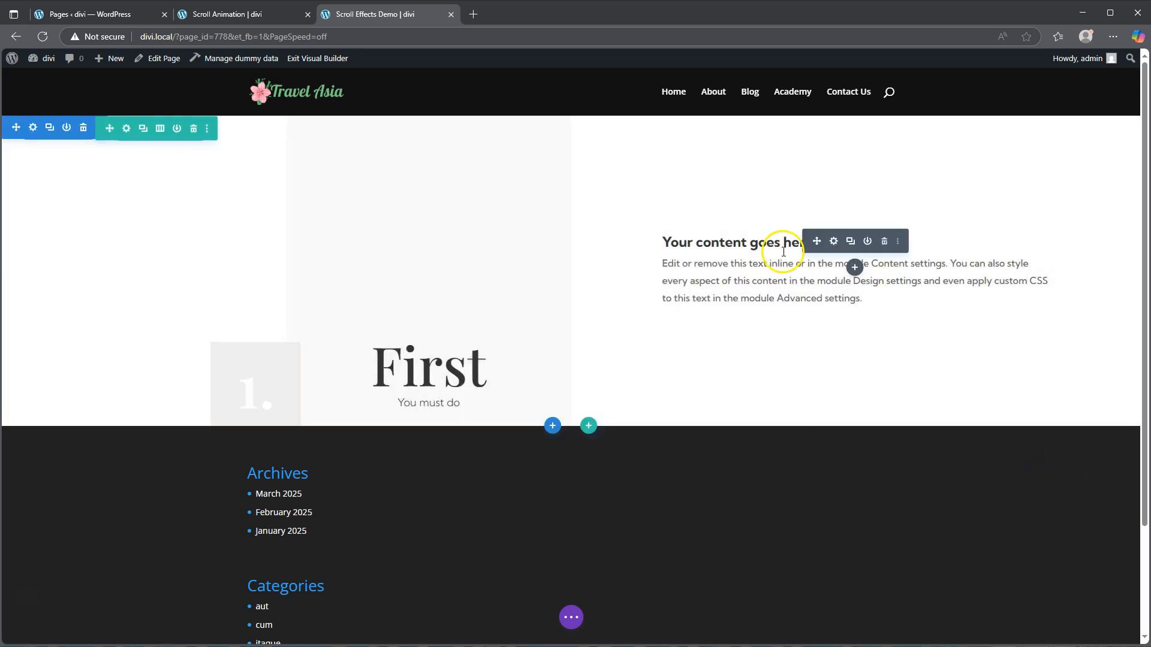
Step: Give the "Your content goes here." text module a sticky text color of Light and save the module settings
left_click(833, 241)
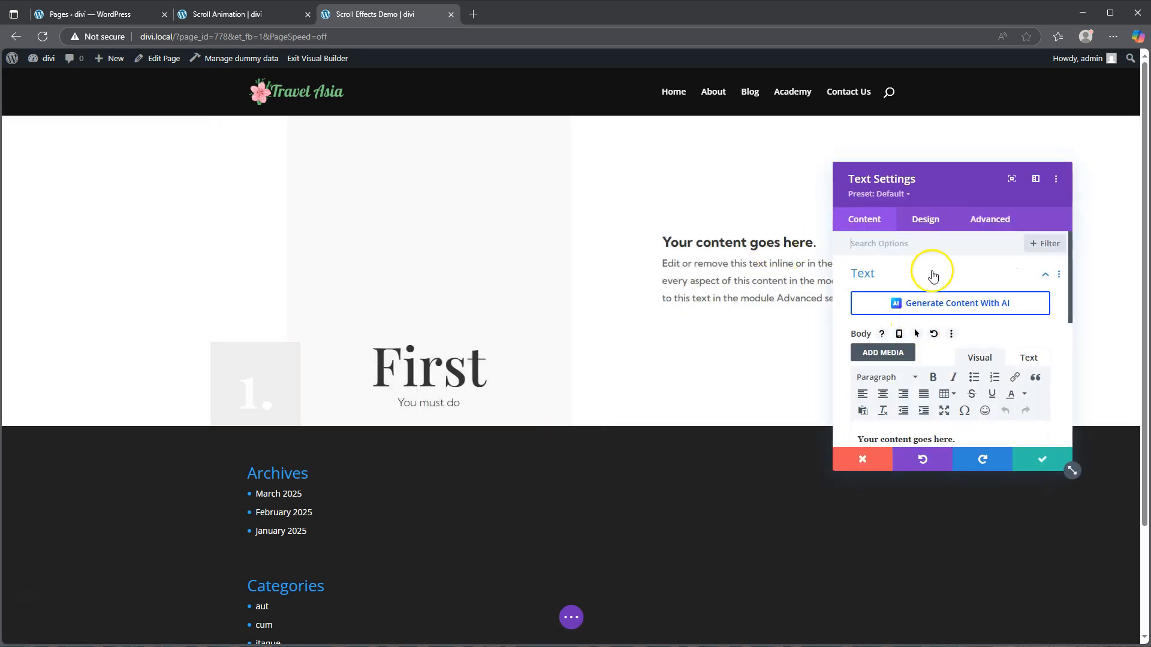
left_click(924, 219)
left_click(896, 273)
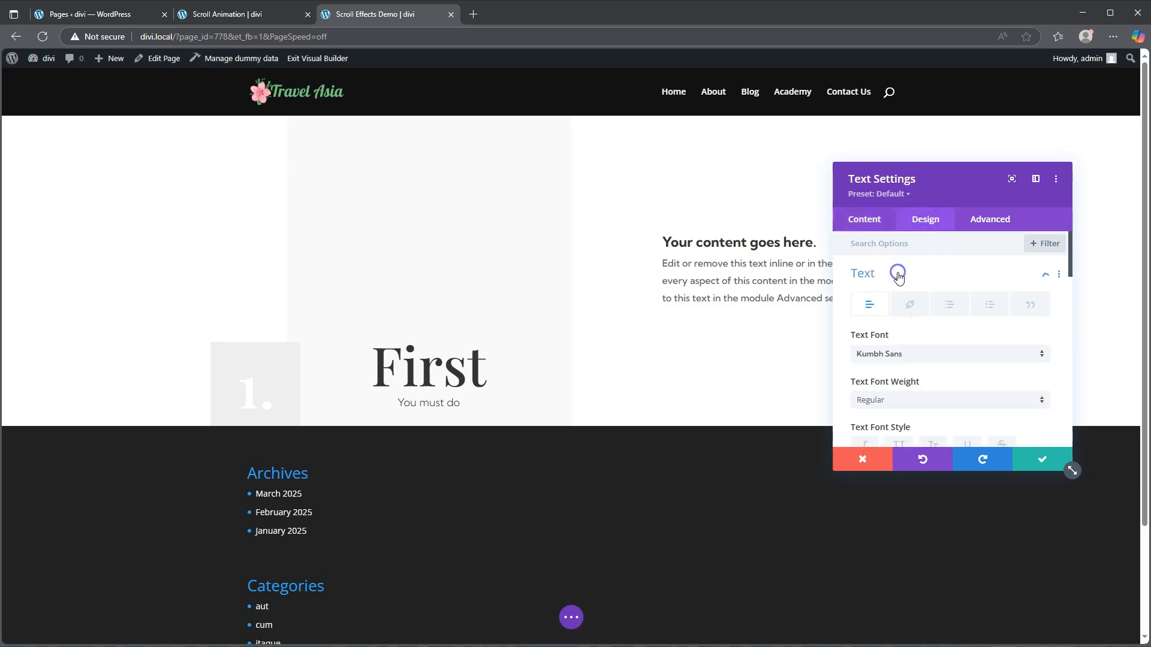
scroll(930, 335, "down", 5)
scroll(931, 348, "down", 2)
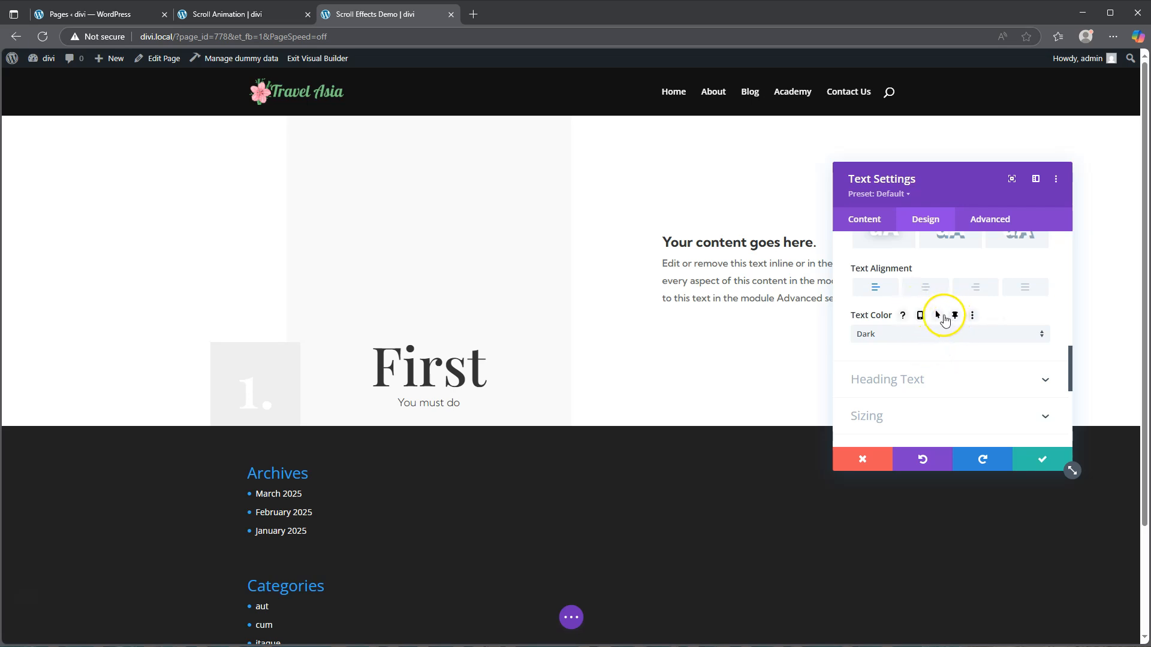
left_click(956, 316)
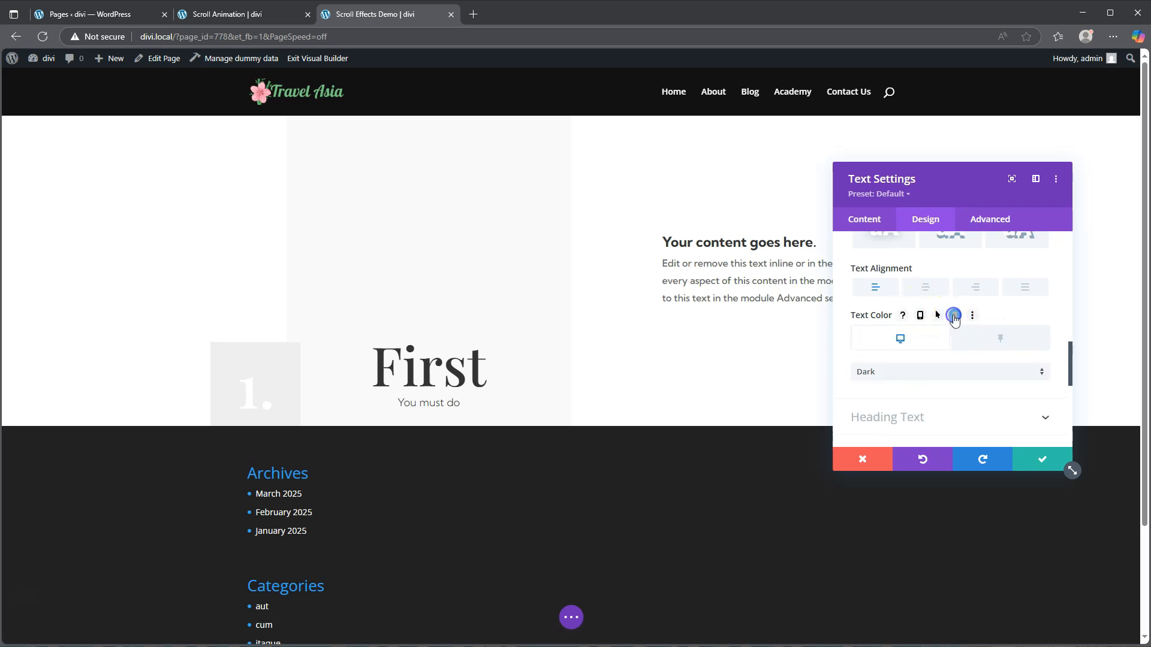
left_click(995, 340)
left_click(932, 370)
left_click(915, 384)
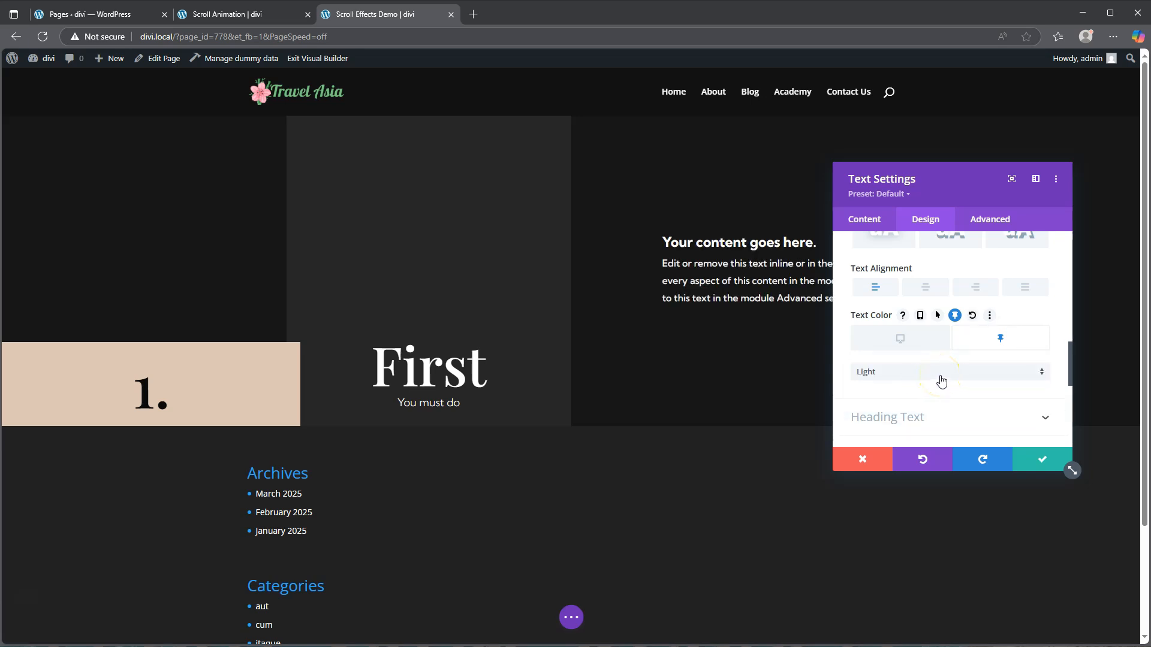
left_click(1041, 460)
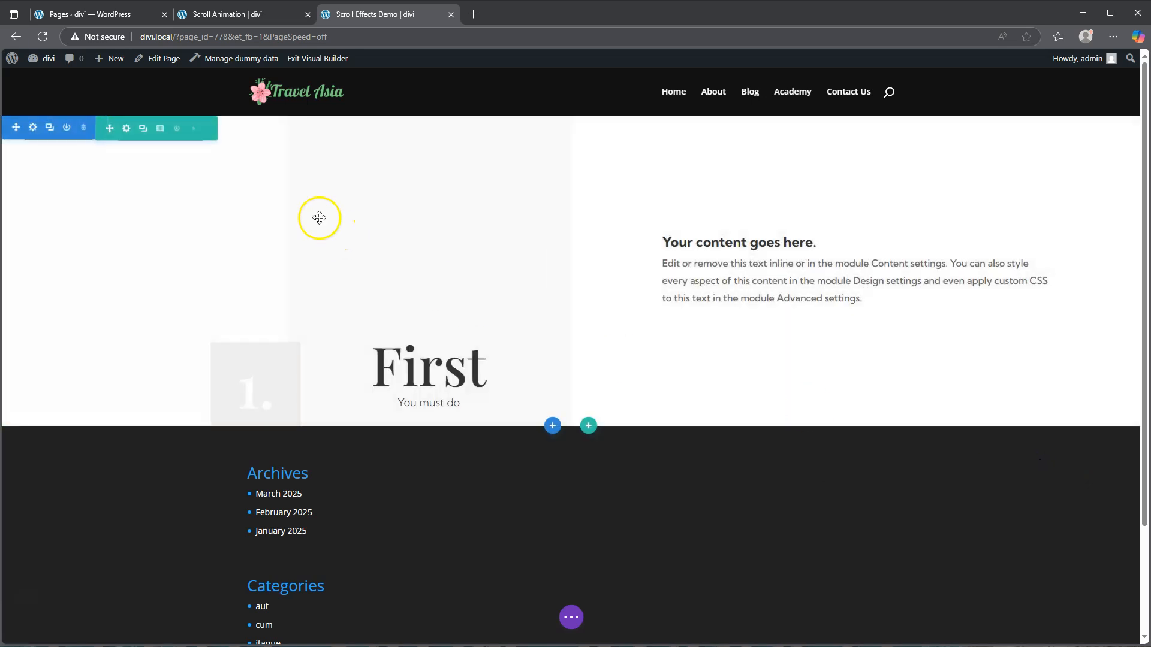
Step: Duplicate the entire "First" section to make four additional copies below it
left_click(50, 128)
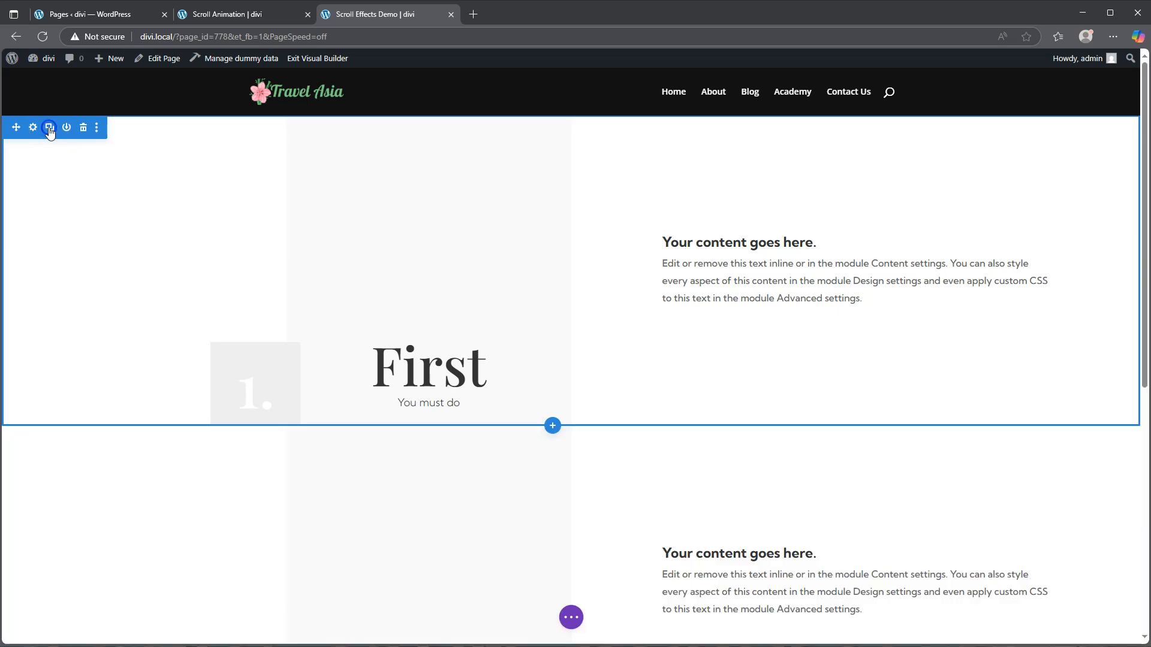
scroll(606, 376, "down", 4)
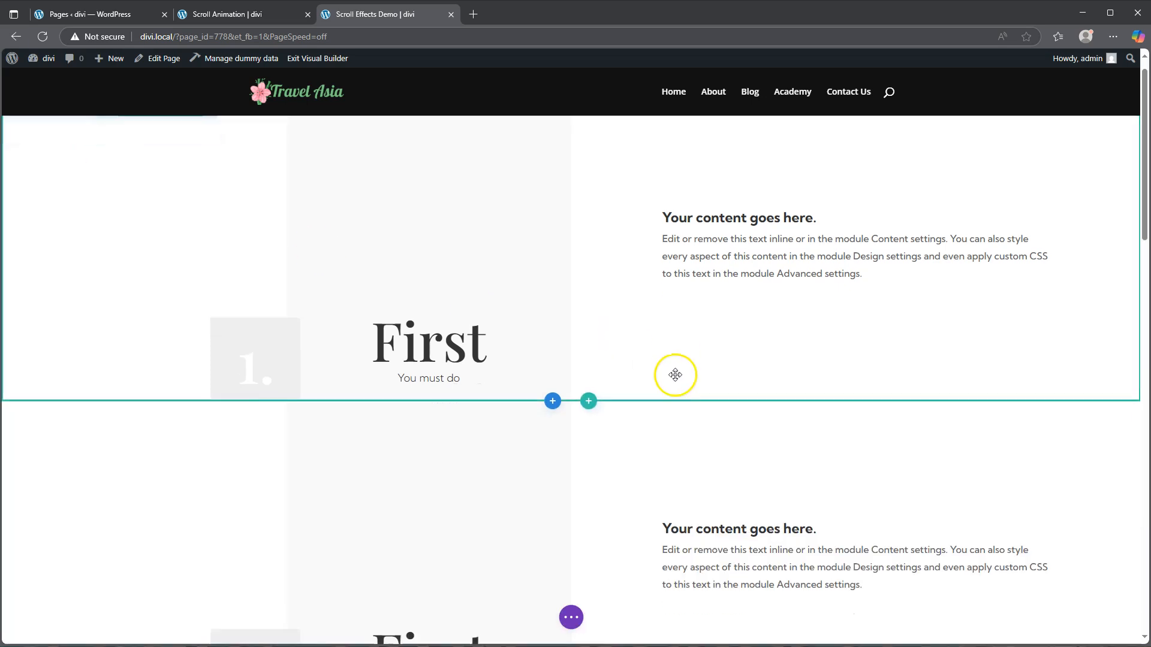
left_click(570, 386)
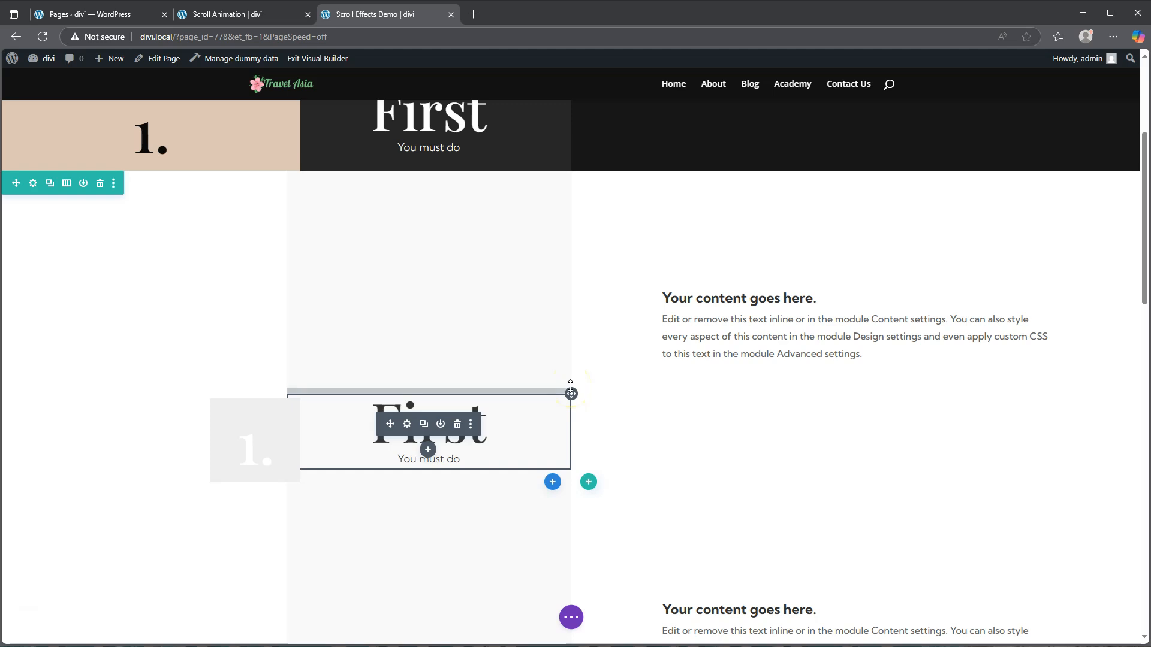
Step: Change the number text in the second section to "2." and save the module
mouse_move(256, 406)
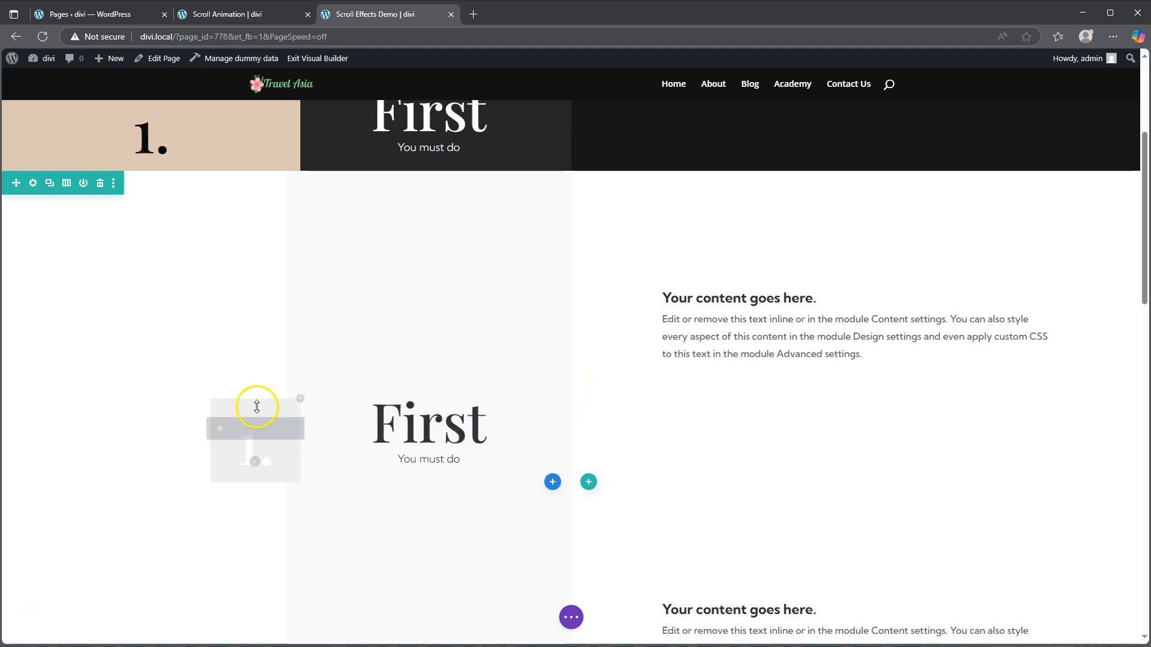
left_click(234, 429)
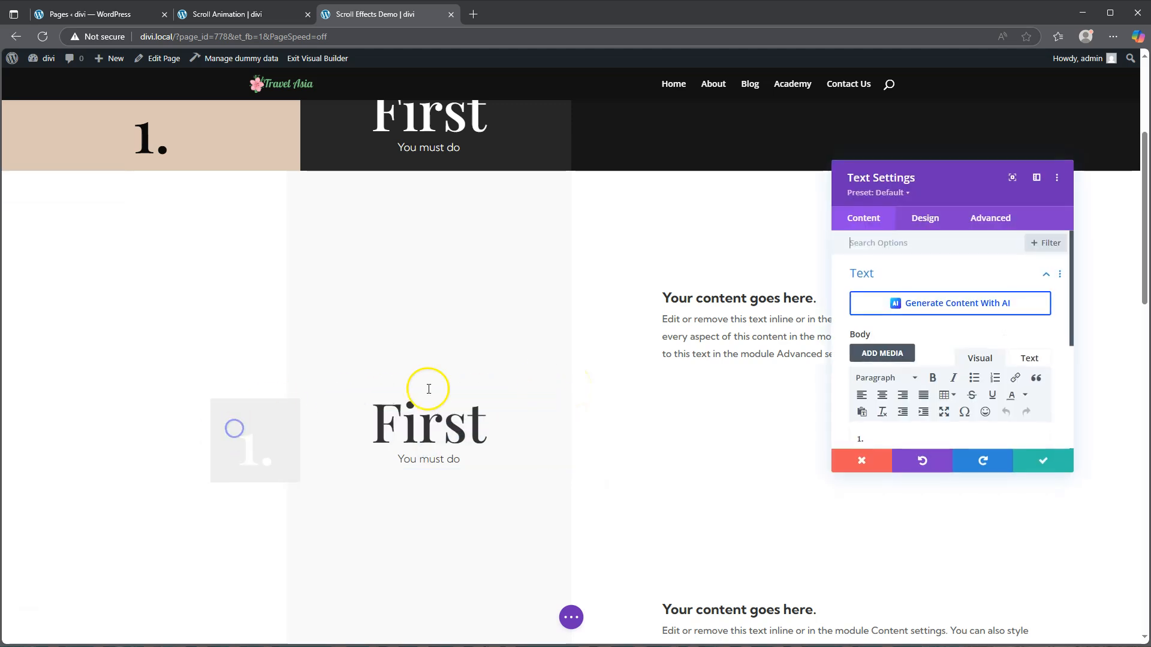
double_click(860, 441)
scroll(861, 442, "down", 3)
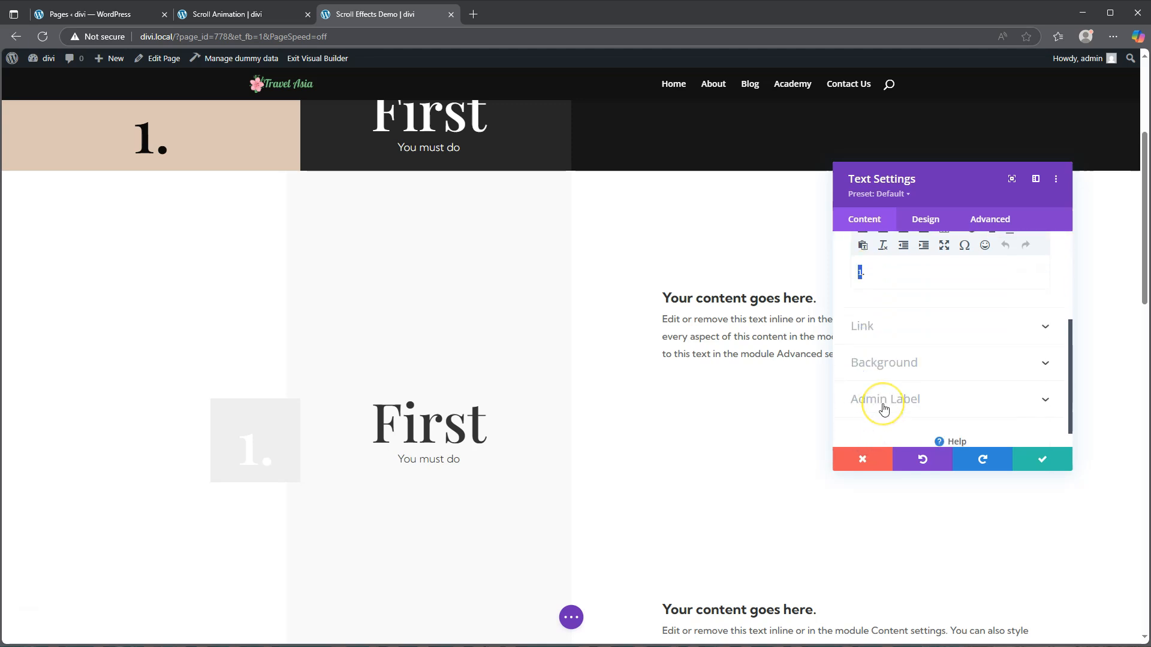
left_click(1041, 458)
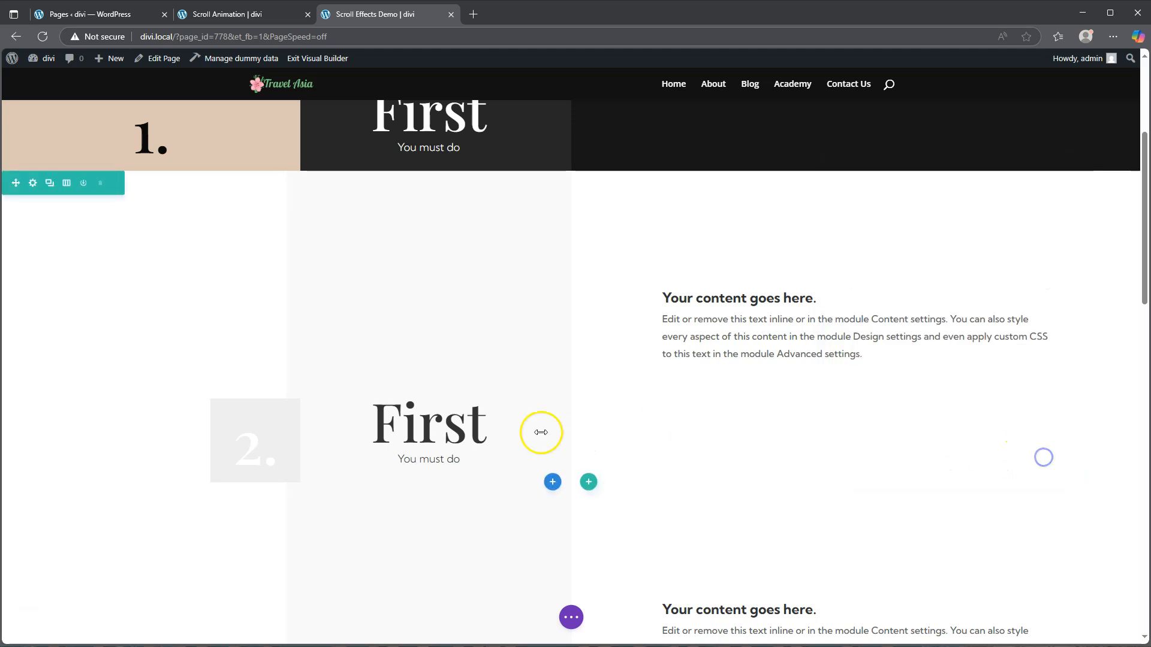
Step: Change the second section's heading text to "Second" and save the module
left_click(407, 424)
scroll(869, 371, "down", 3)
double_click(864, 320)
type("Second")
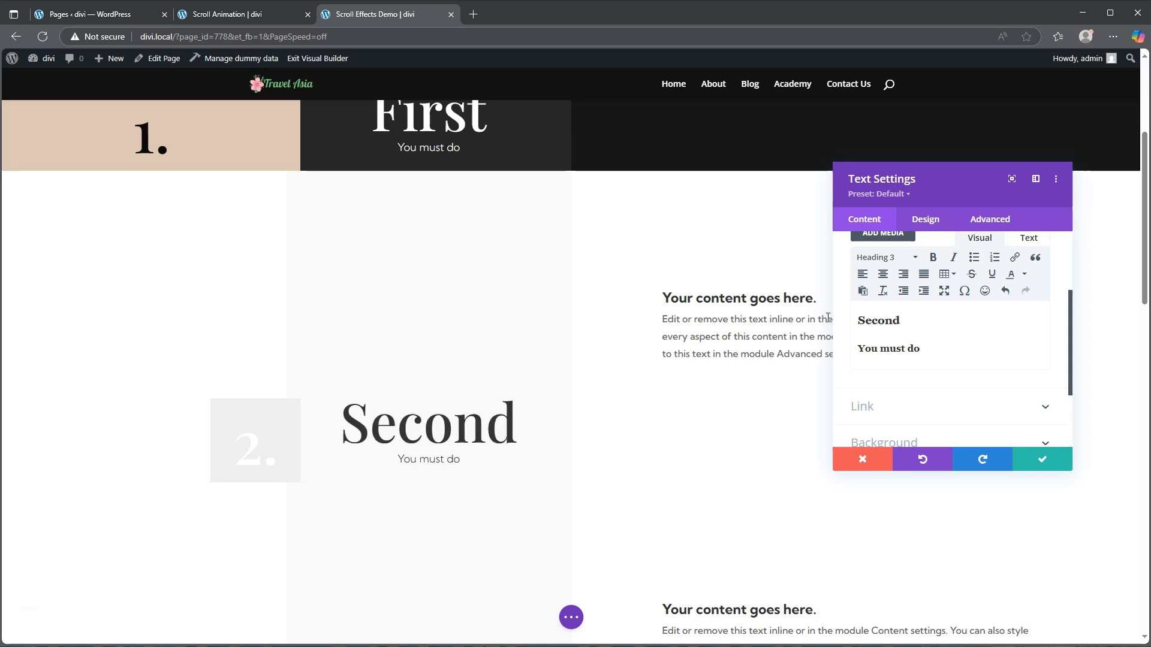
left_click(1042, 459)
Step: Change the number text in the third section to "3." and save the module
scroll(424, 292, "down", 2)
scroll(370, 334, "down", 4)
mouse_move(278, 380)
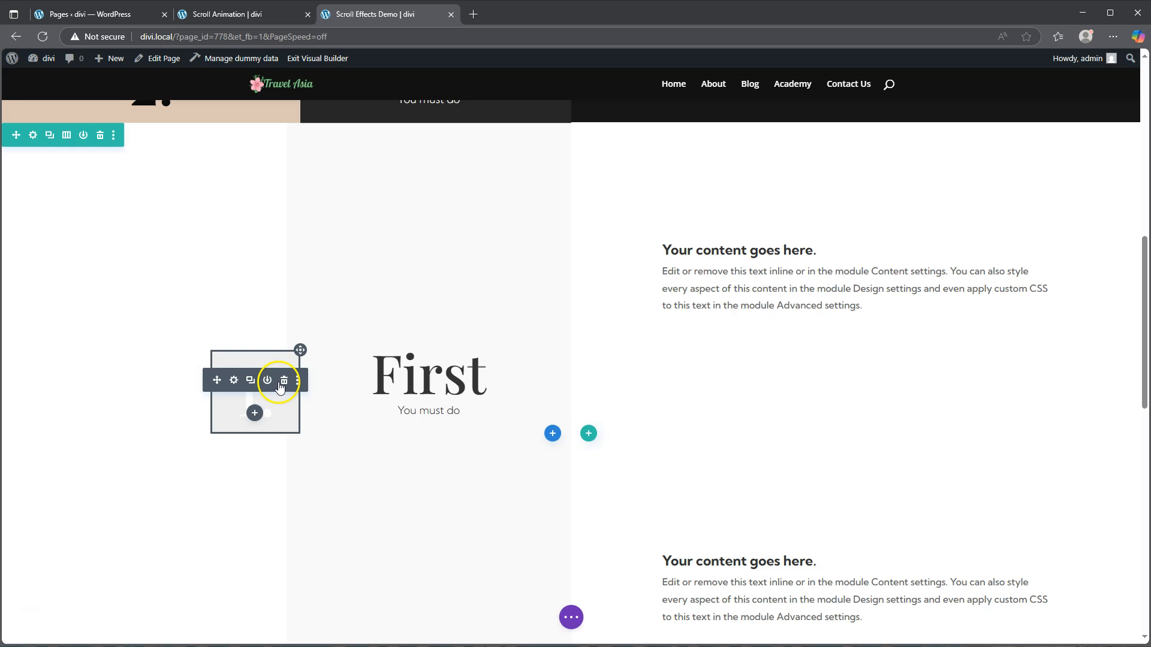
left_click(233, 380)
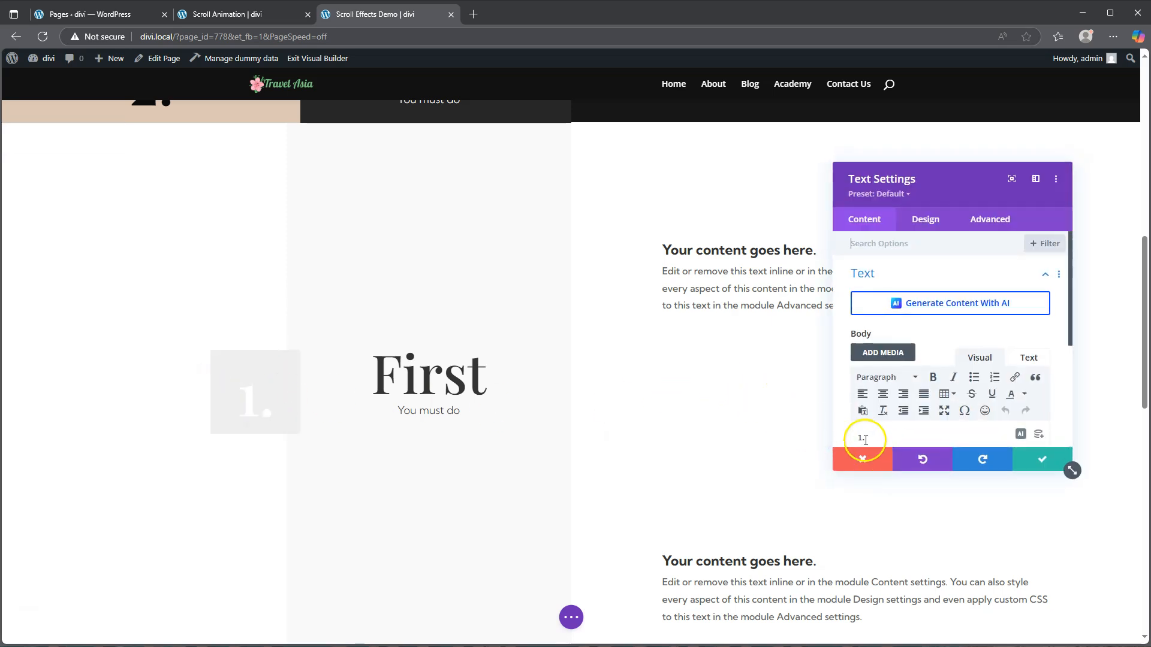
left_click_drag(862, 439, 844, 445)
type("3")
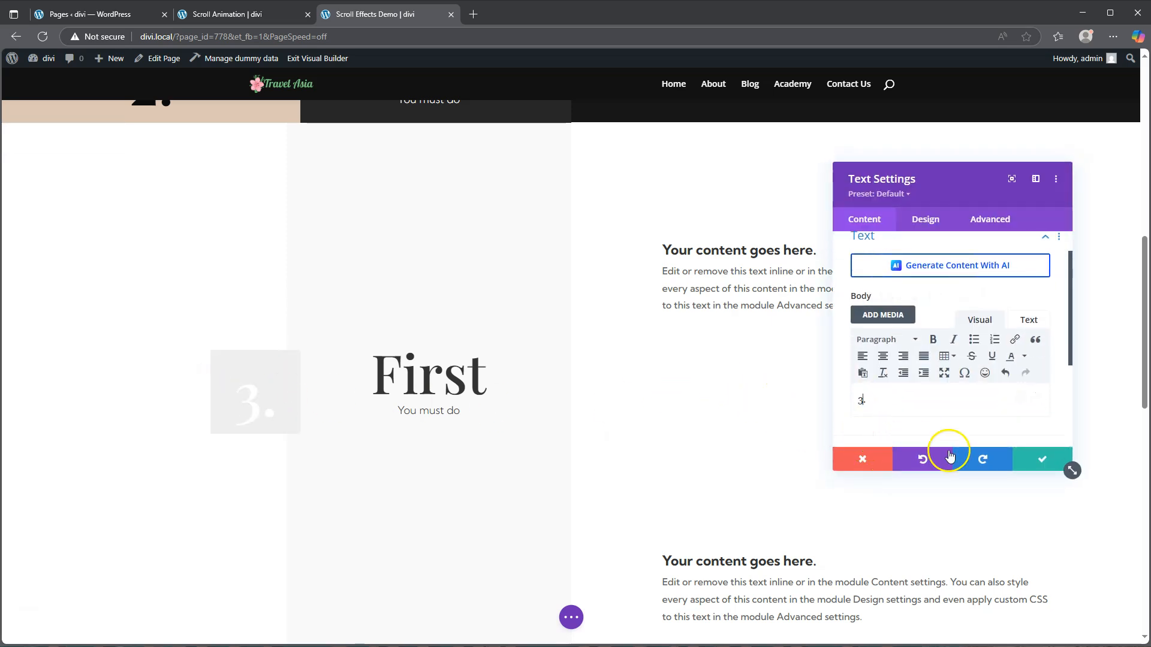
left_click(1044, 460)
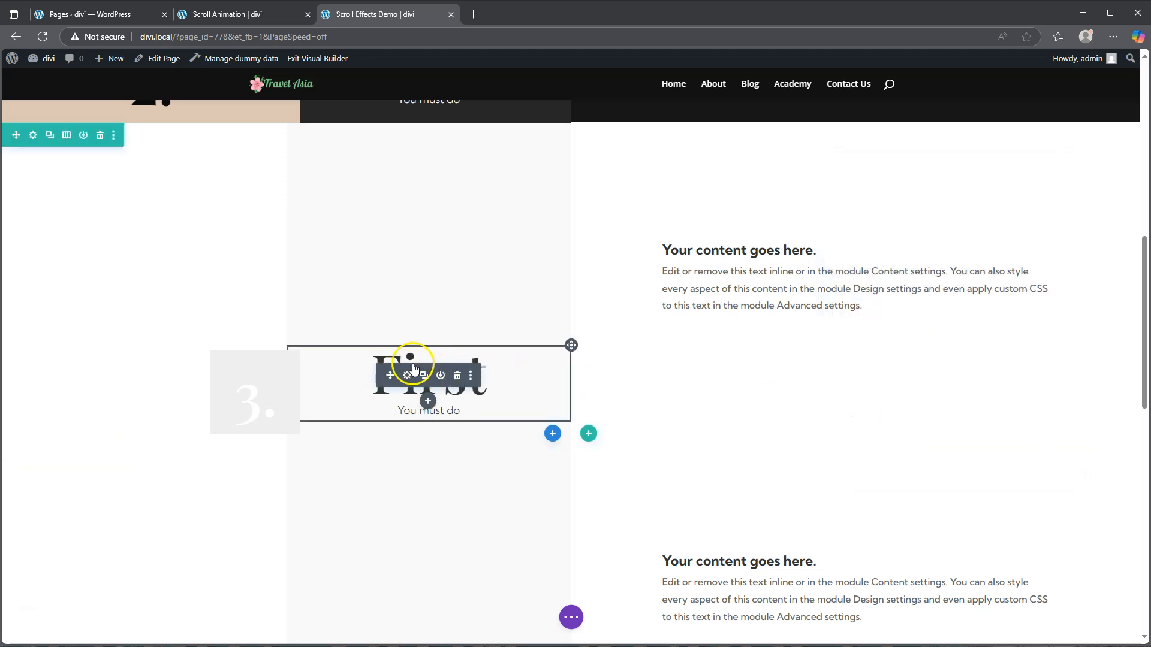
Step: Change the third section's heading text to "Third" and save the module
left_click(413, 367)
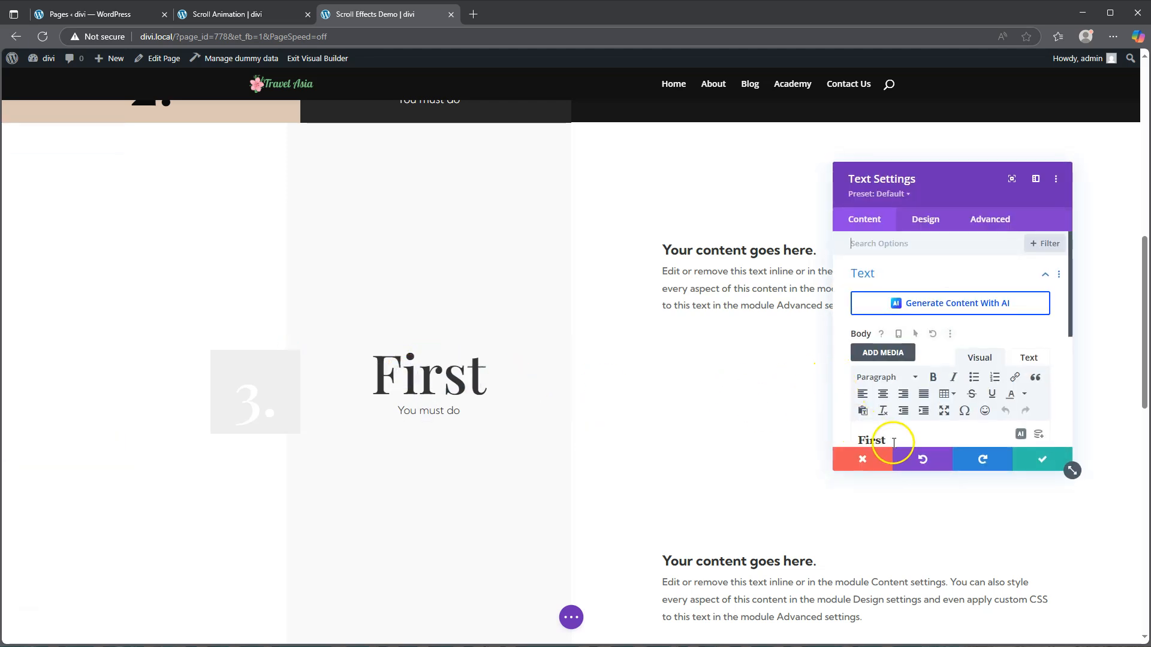
left_click_drag(885, 441, 805, 436)
type("Third")
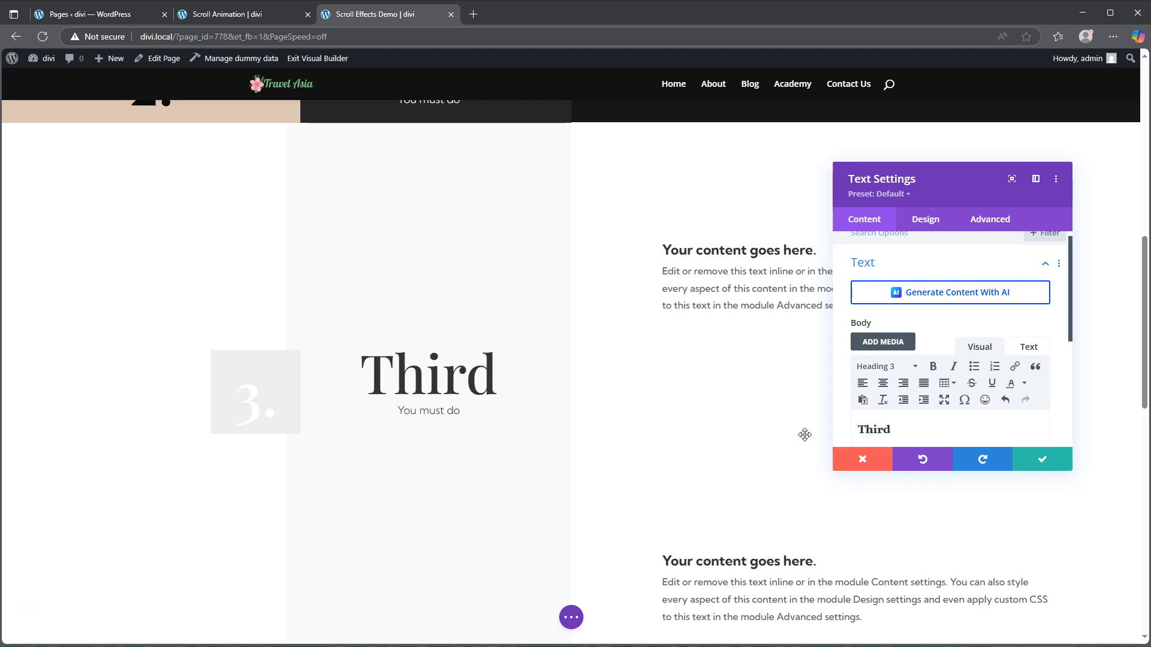
left_click(1042, 459)
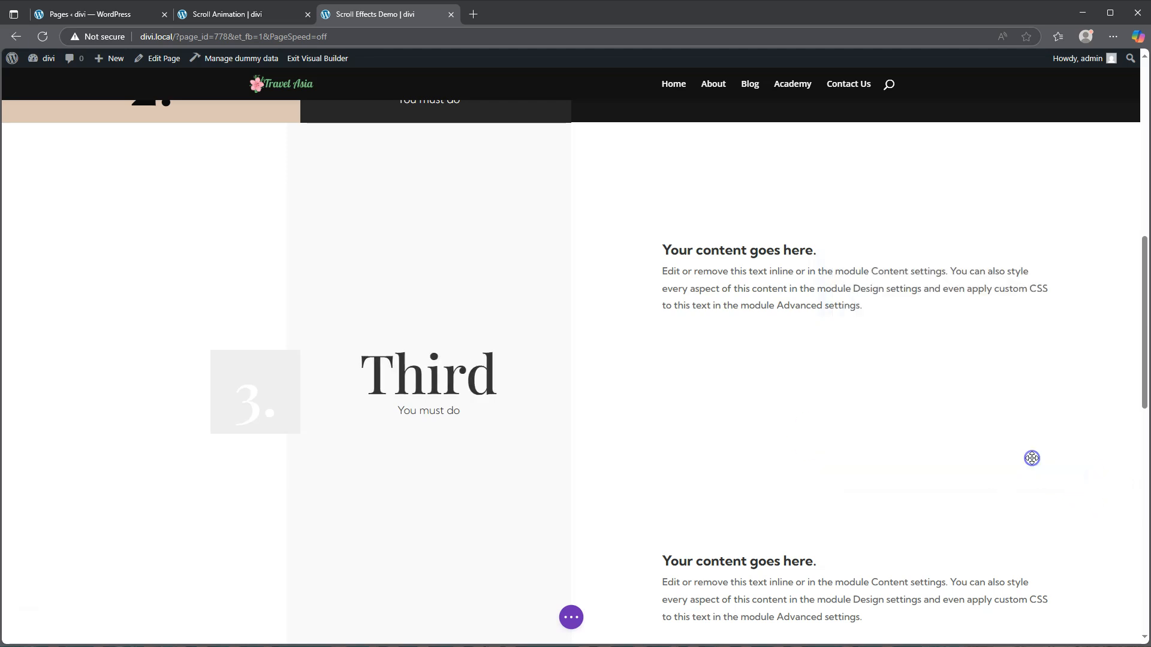
Step: Change the number text in the fourth section to "4." and save the module
scroll(237, 377, "down", 3)
left_click(235, 513)
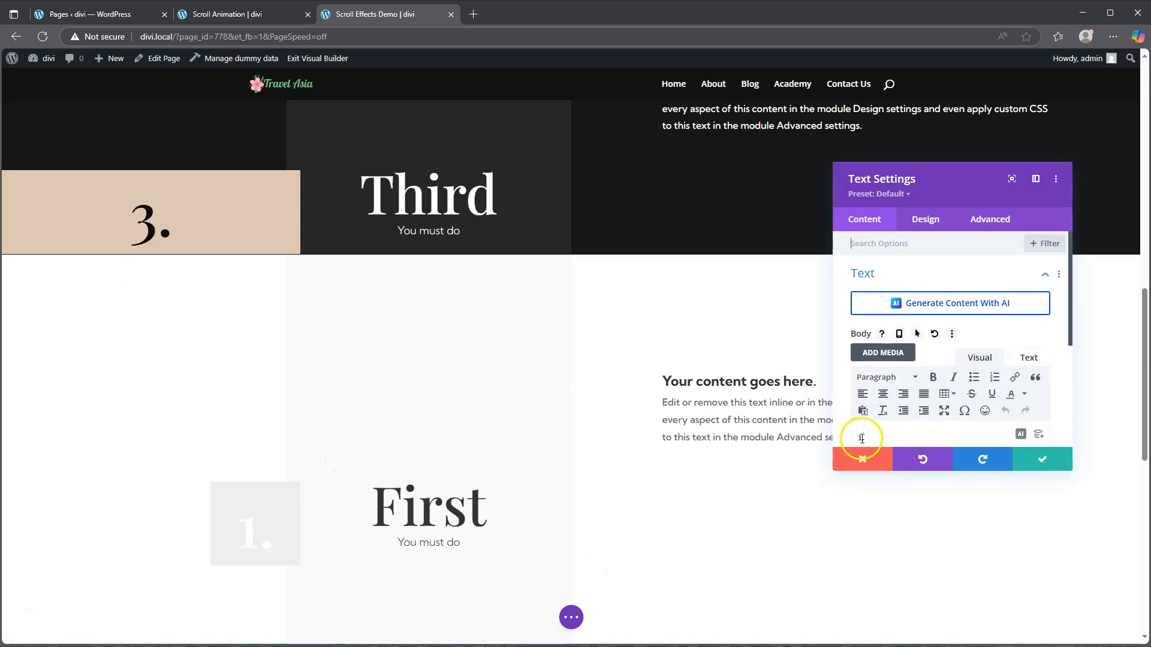
left_click_drag(862, 438, 847, 439)
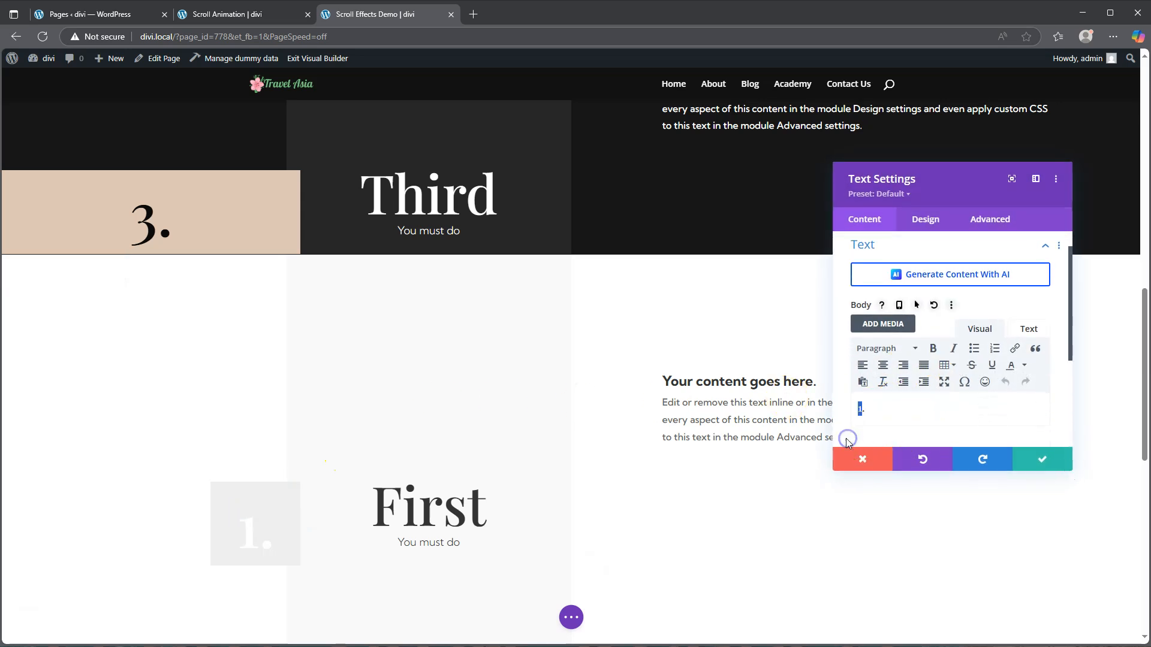
left_click(1036, 459)
Step: Change the fourth section's heading text to "Fourth" and save the module
left_click(411, 505)
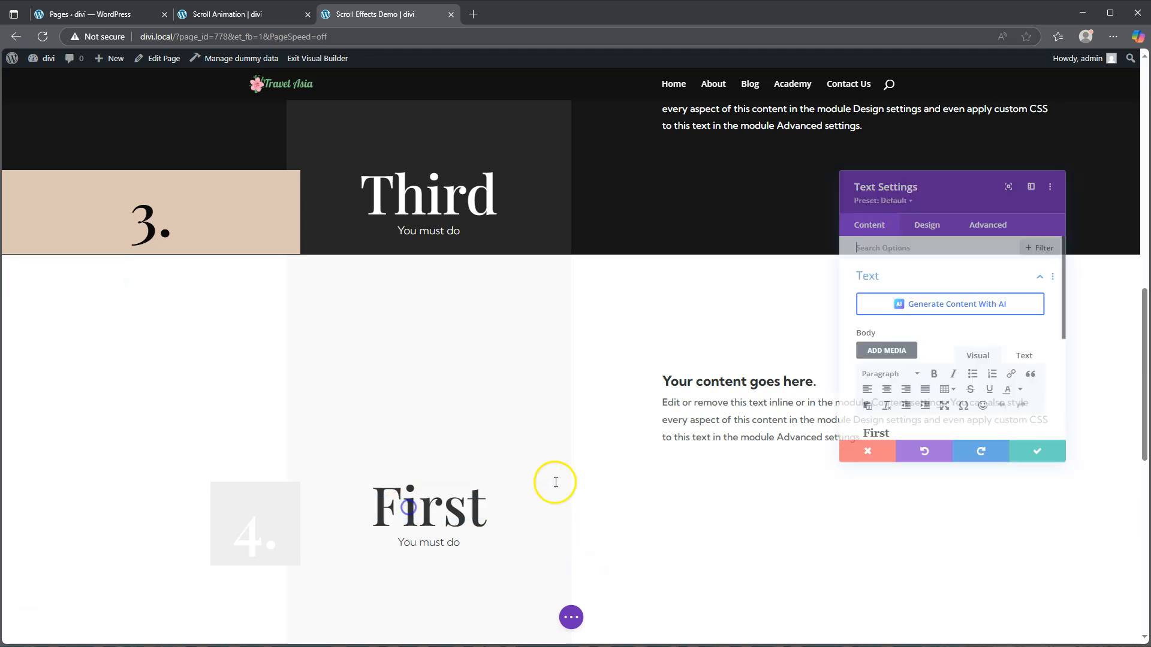
left_click_drag(890, 439, 869, 307)
type("ourth")
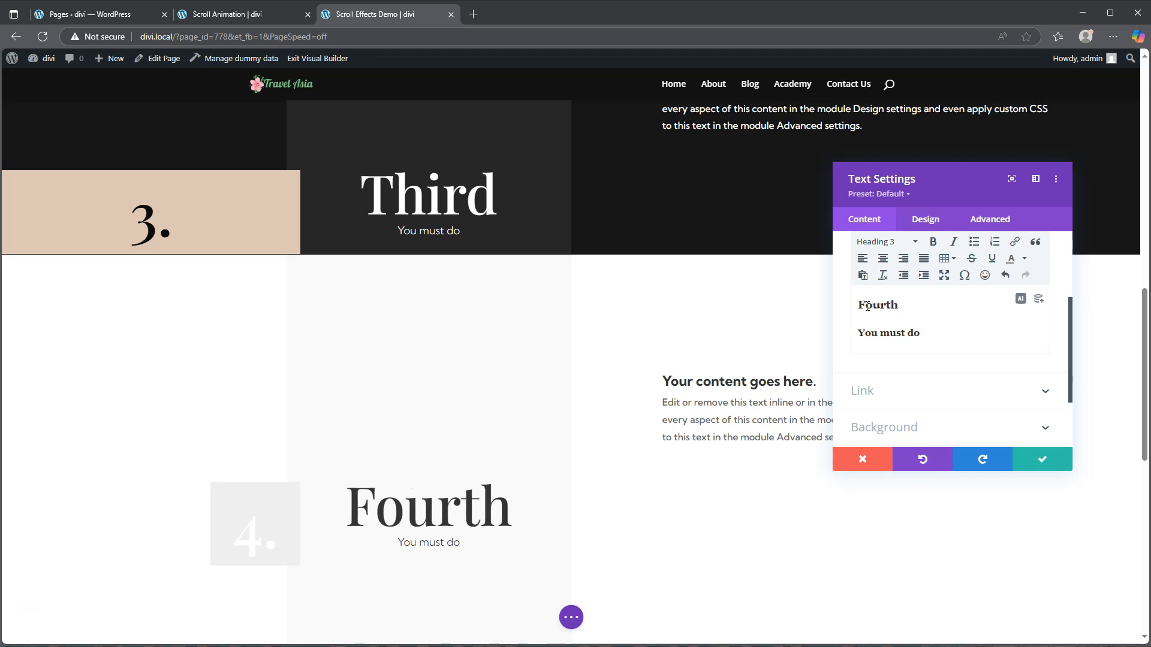
left_click(1042, 459)
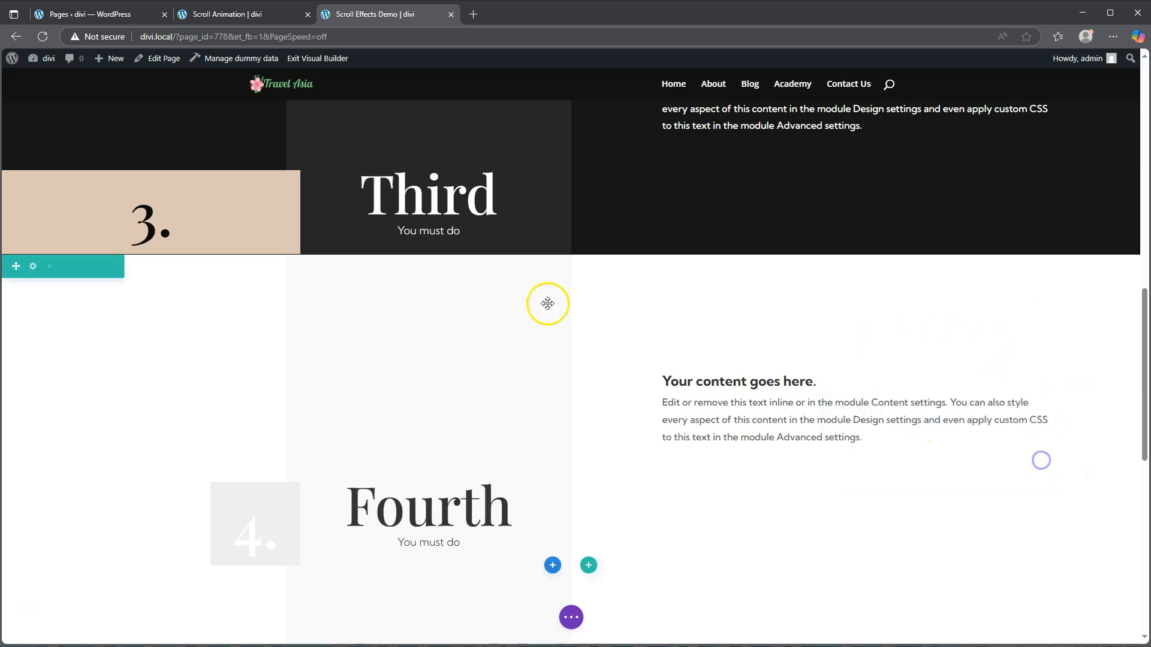
Step: Change the number text in the fifth section to "5." and save the module
scroll(464, 345, "down", 2)
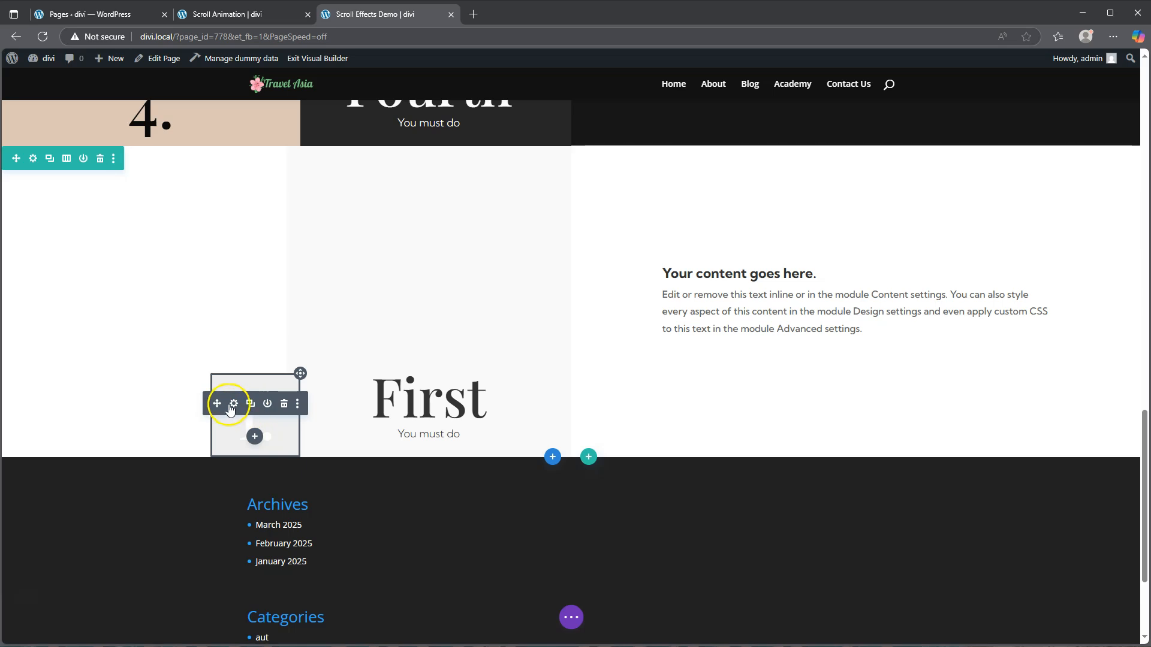
left_click(233, 405)
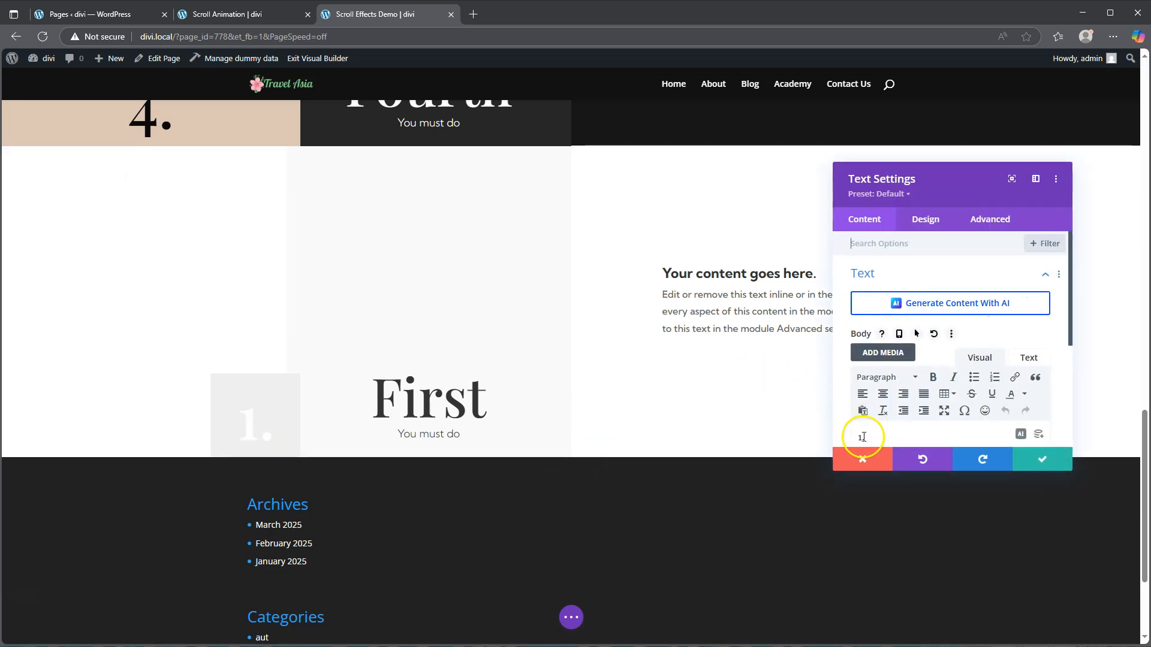
left_click(863, 436)
key("BackSpace")
type("5")
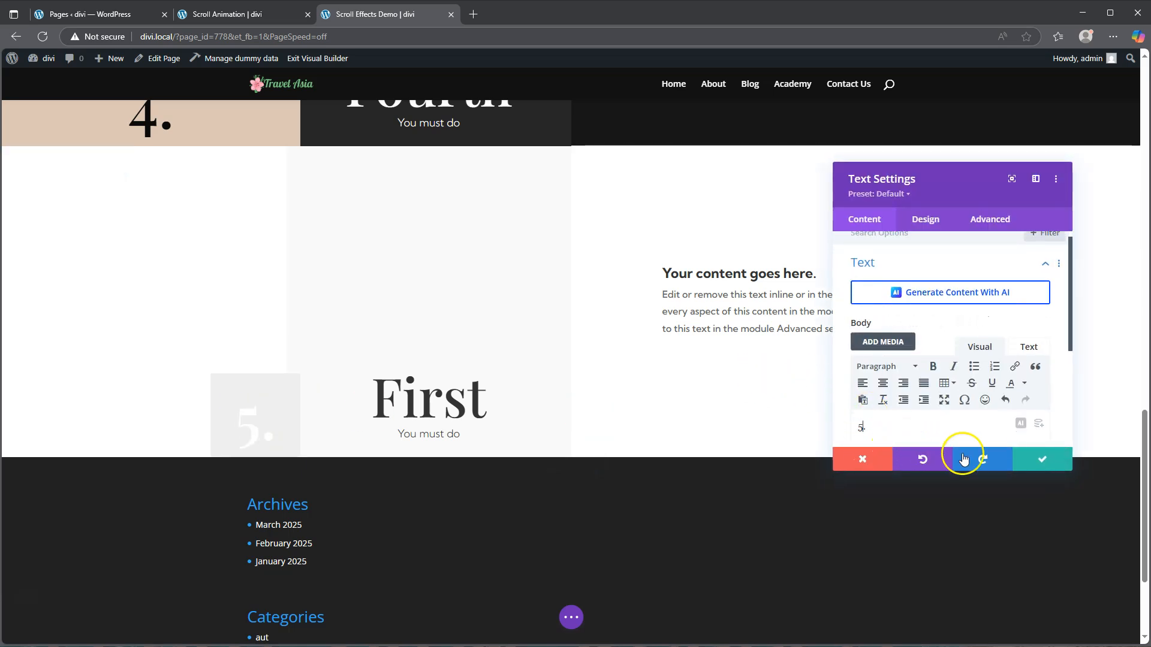
left_click(1038, 460)
Step: Change the fifth section's heading text to "Fifth" and save the module
left_click(465, 398)
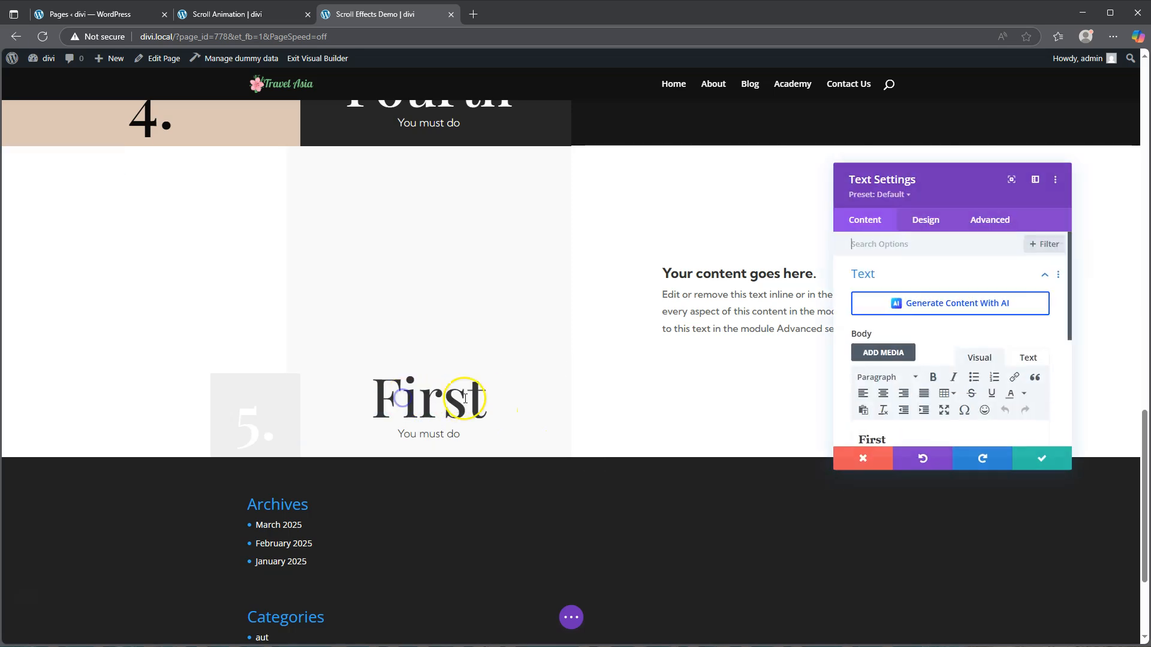
left_click_drag(869, 439, 908, 453)
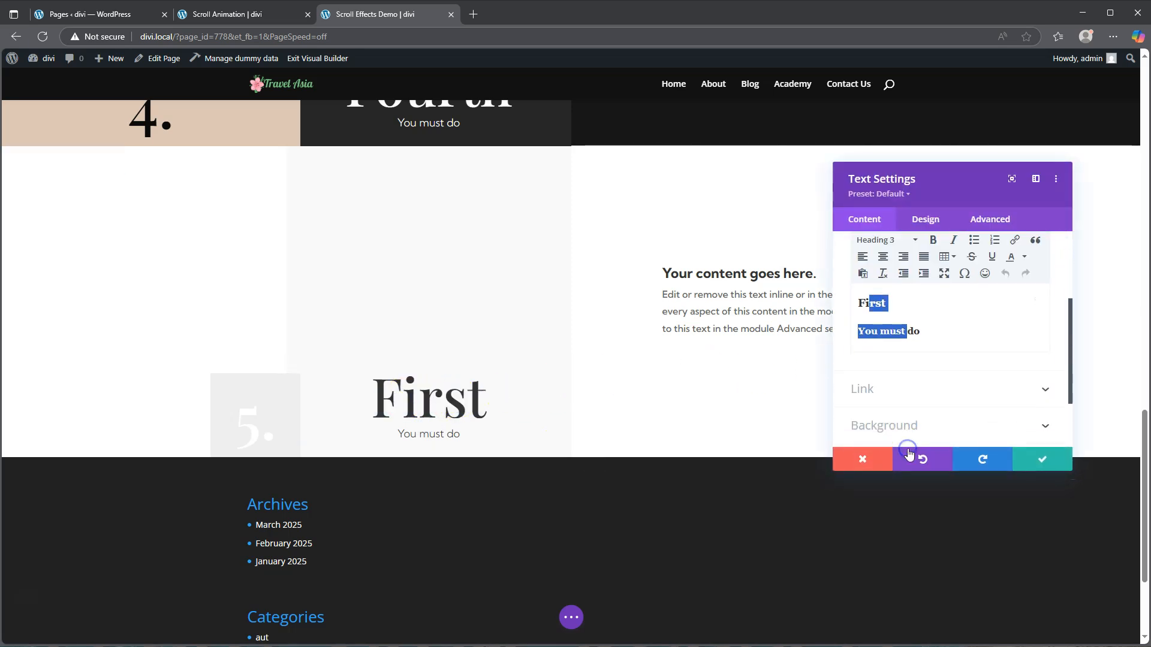
left_click(880, 301)
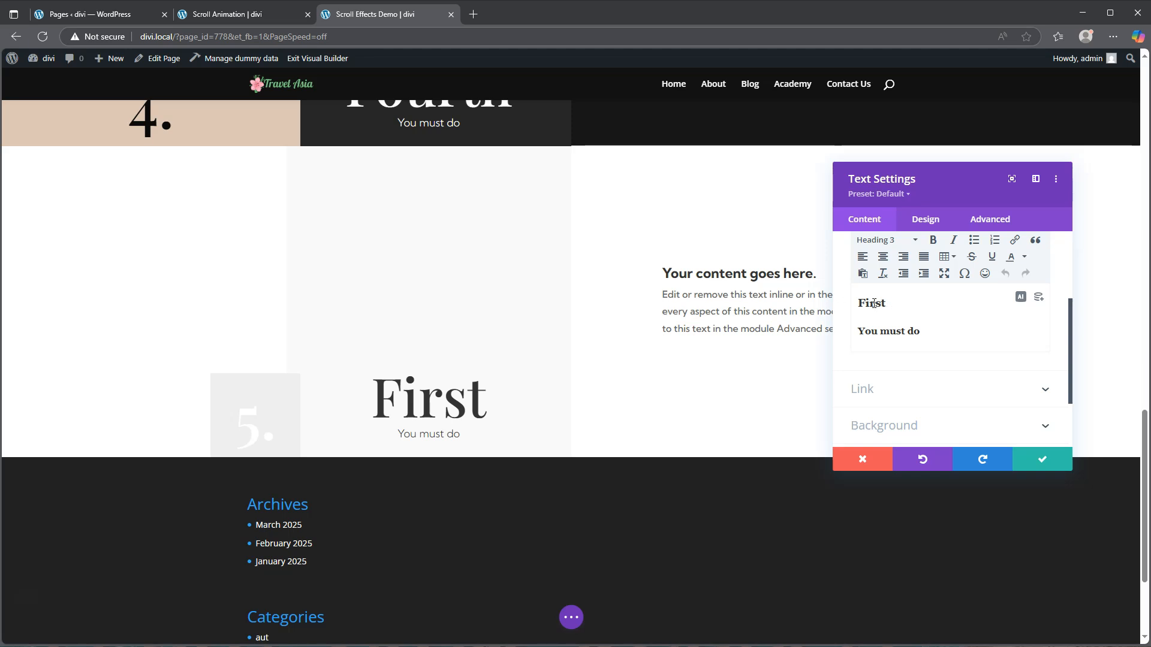
left_click_drag(891, 306, 926, 315)
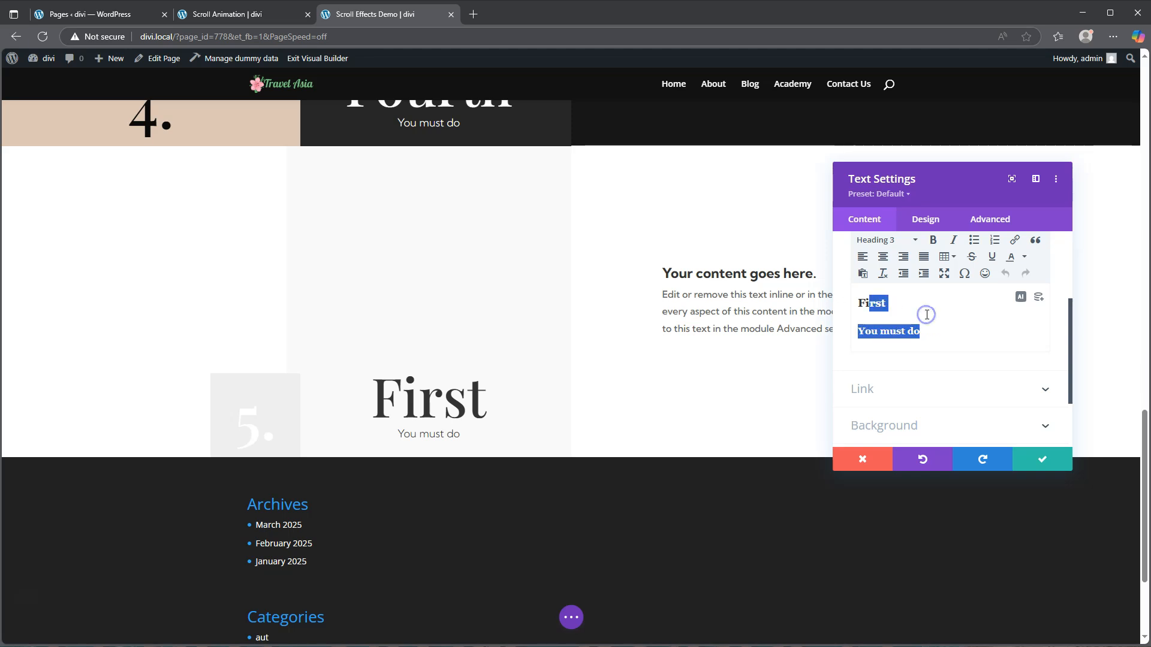
left_click(889, 302)
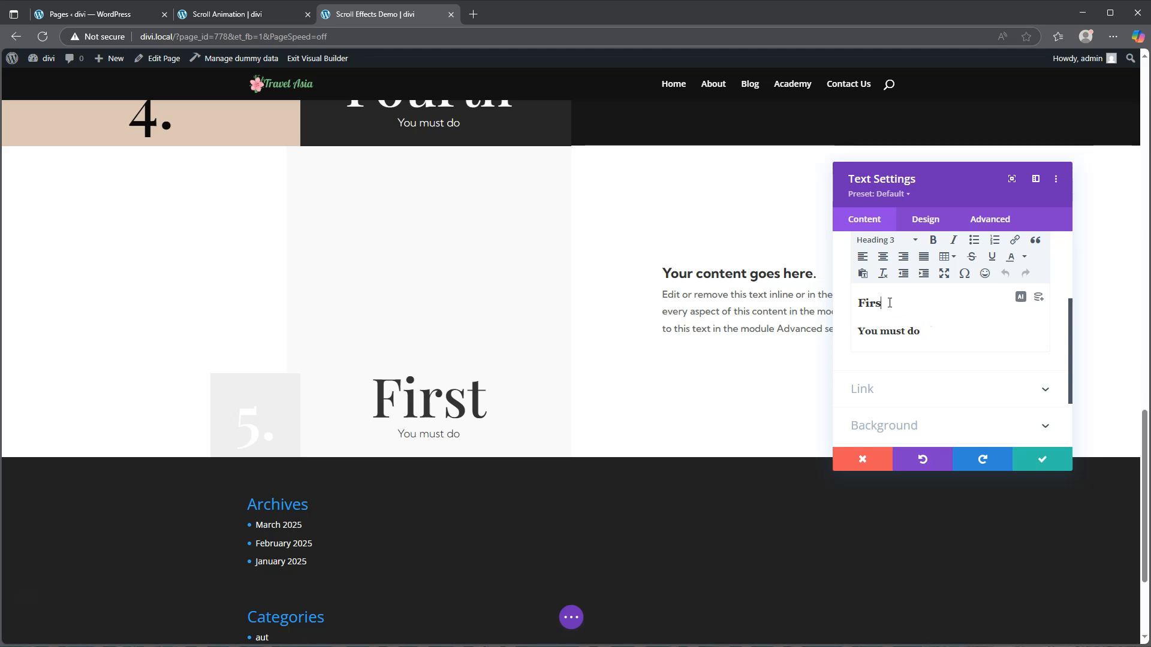
key("BackSpace")
key("BackSpace")
type("fth")
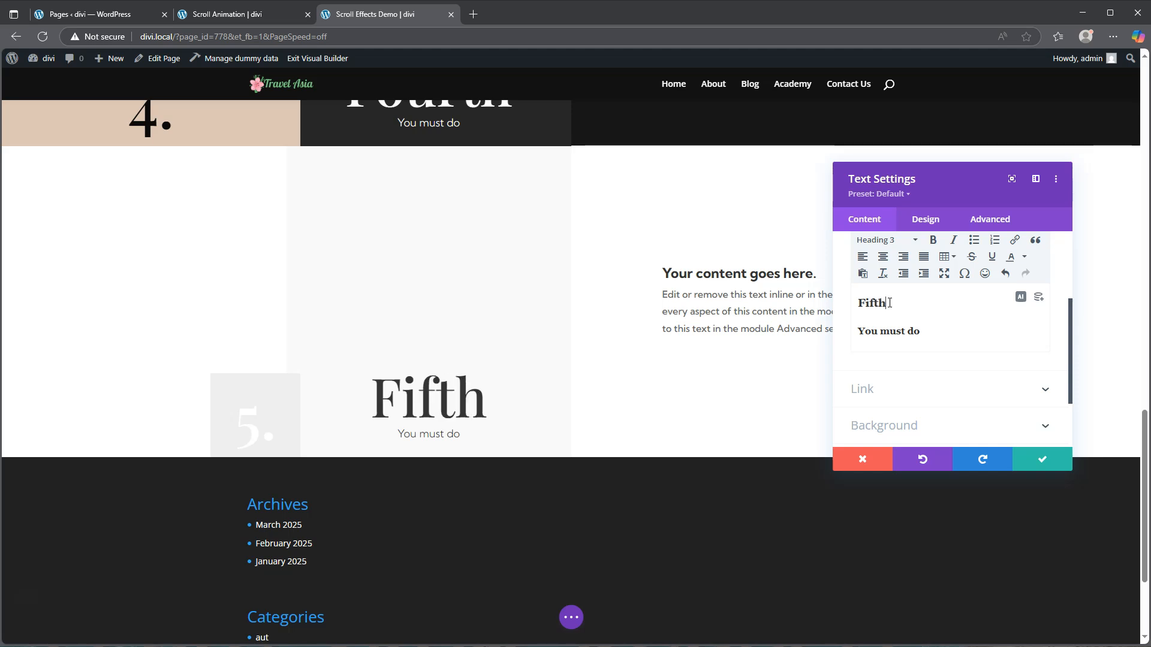
left_click(1041, 459)
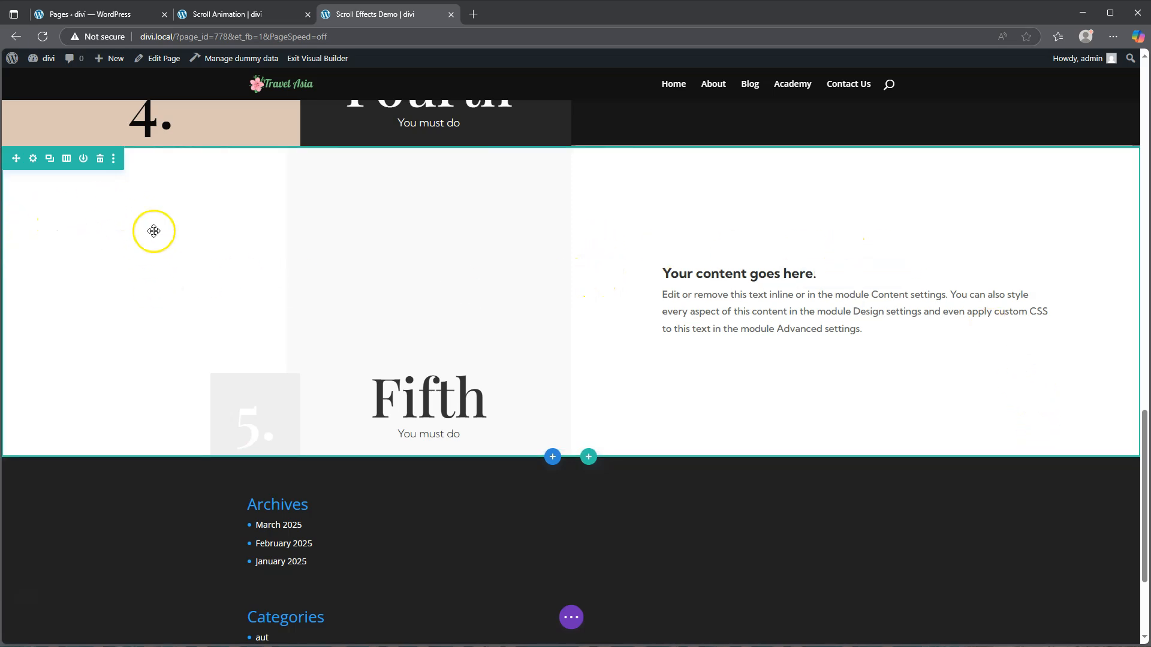
Step: Switch the page builder to wireframe view to reach the last section's controls
scroll(318, 180, "up", 4)
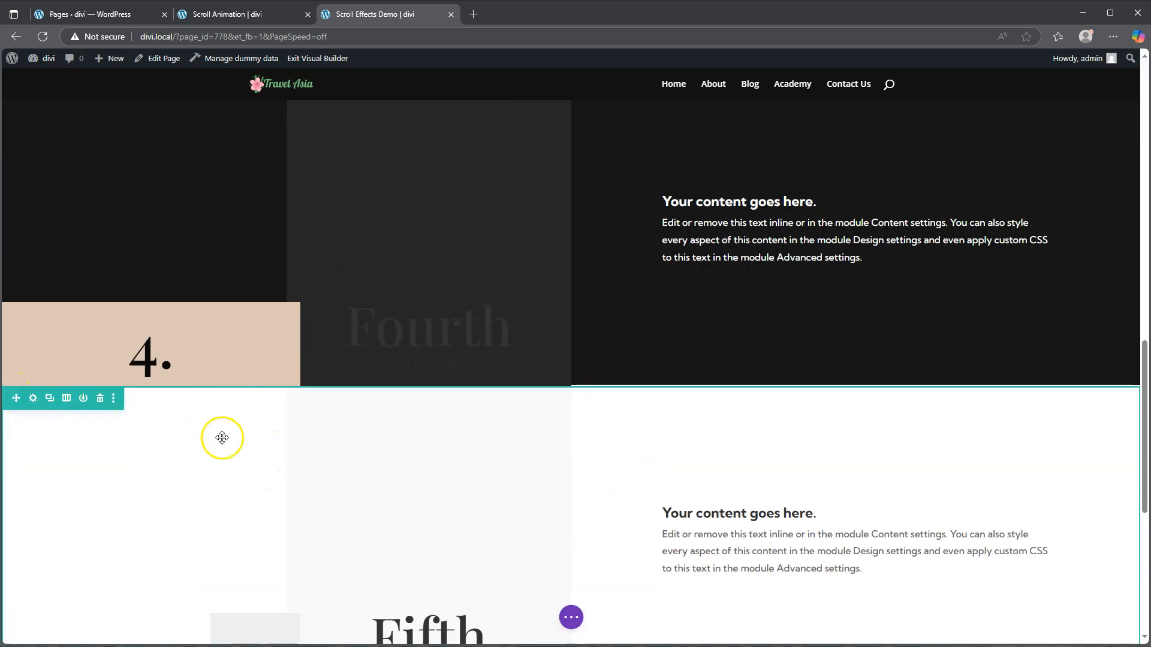
left_click(573, 617)
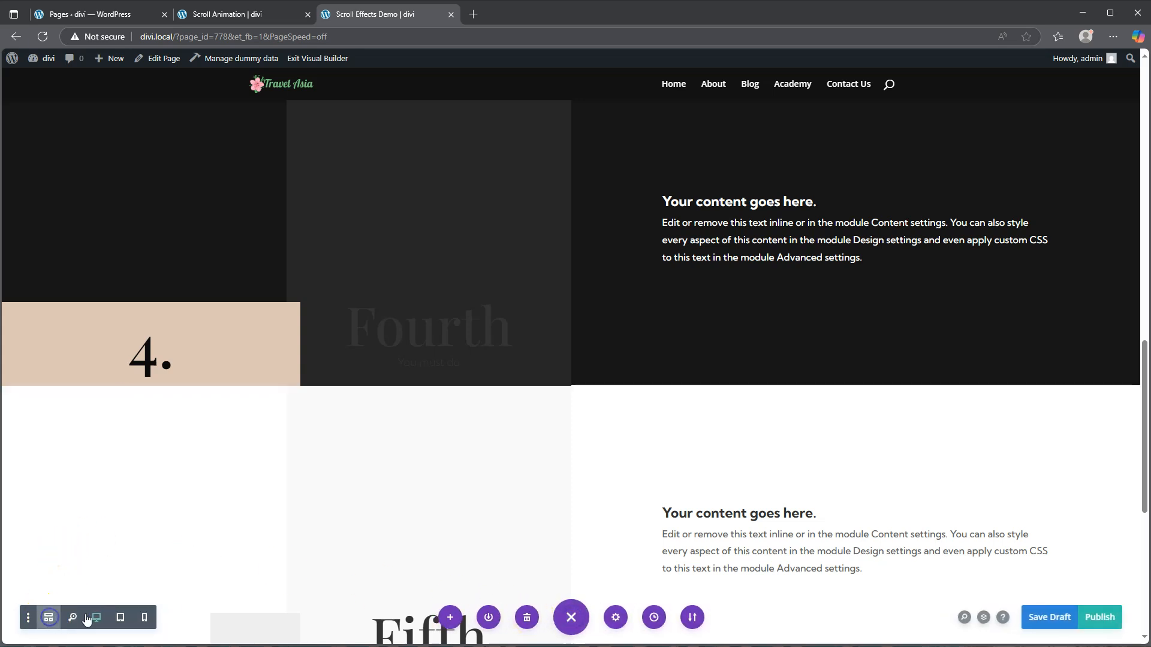
left_click(48, 617)
scroll(437, 515, "up", 1)
scroll(419, 510, "down", 2)
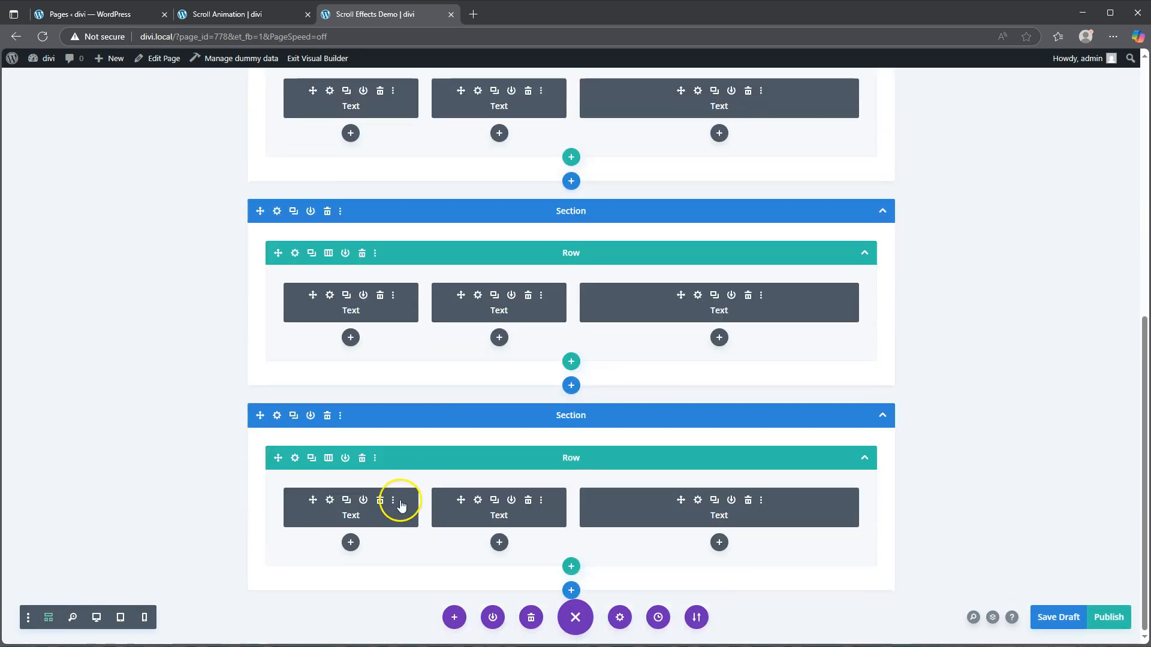
Step: Set the last section's bottom margin to 200px, save the section settings and save the page as a draft
left_click(277, 416)
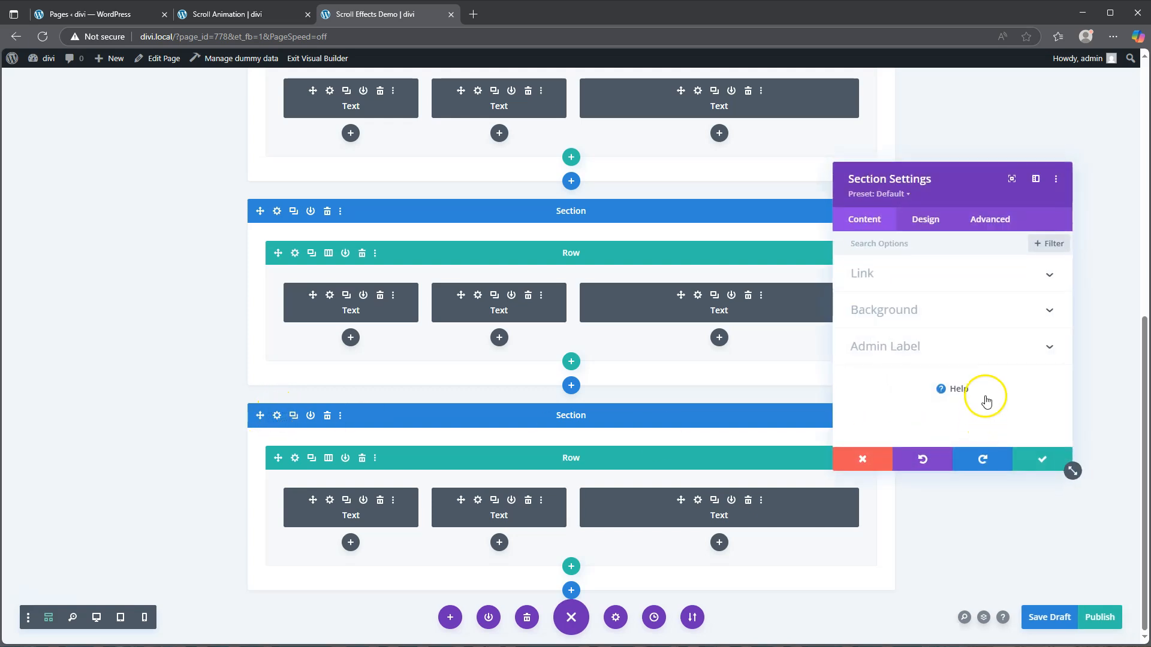
left_click(926, 222)
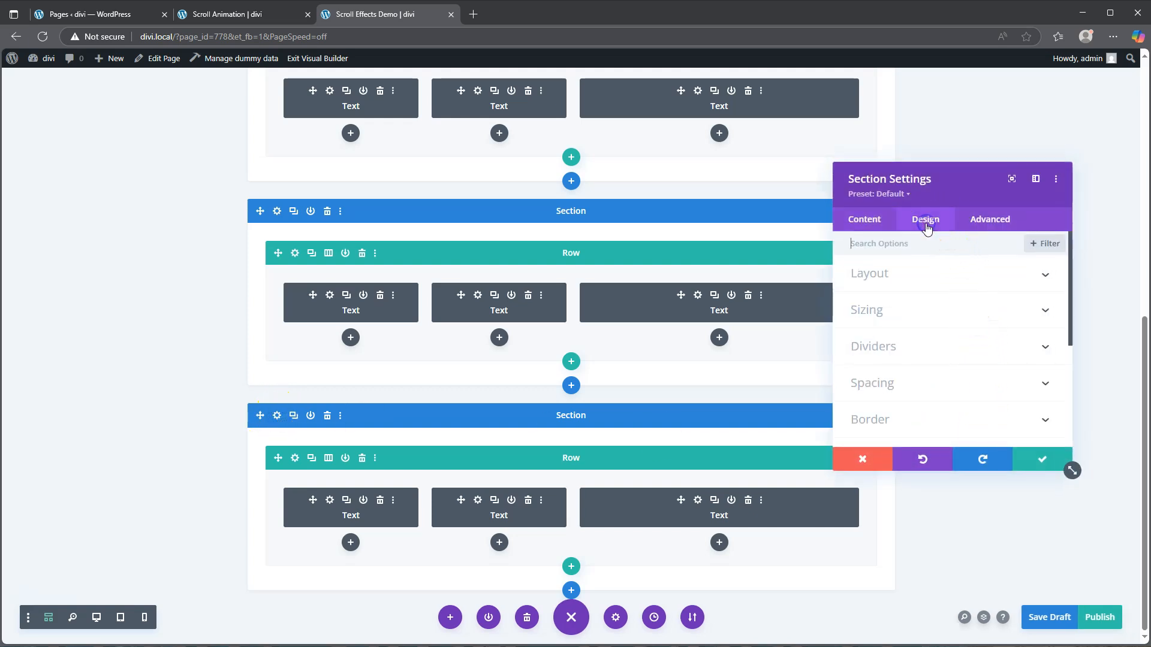
left_click(902, 312)
left_click(899, 253)
left_click(899, 317)
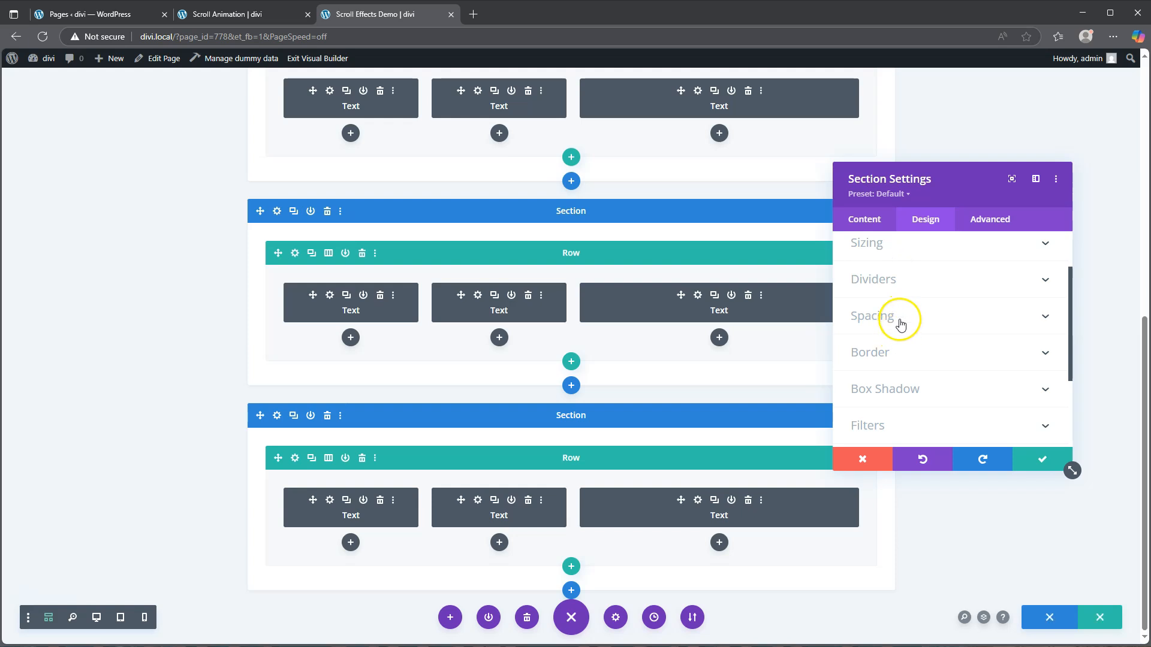
left_click(921, 295)
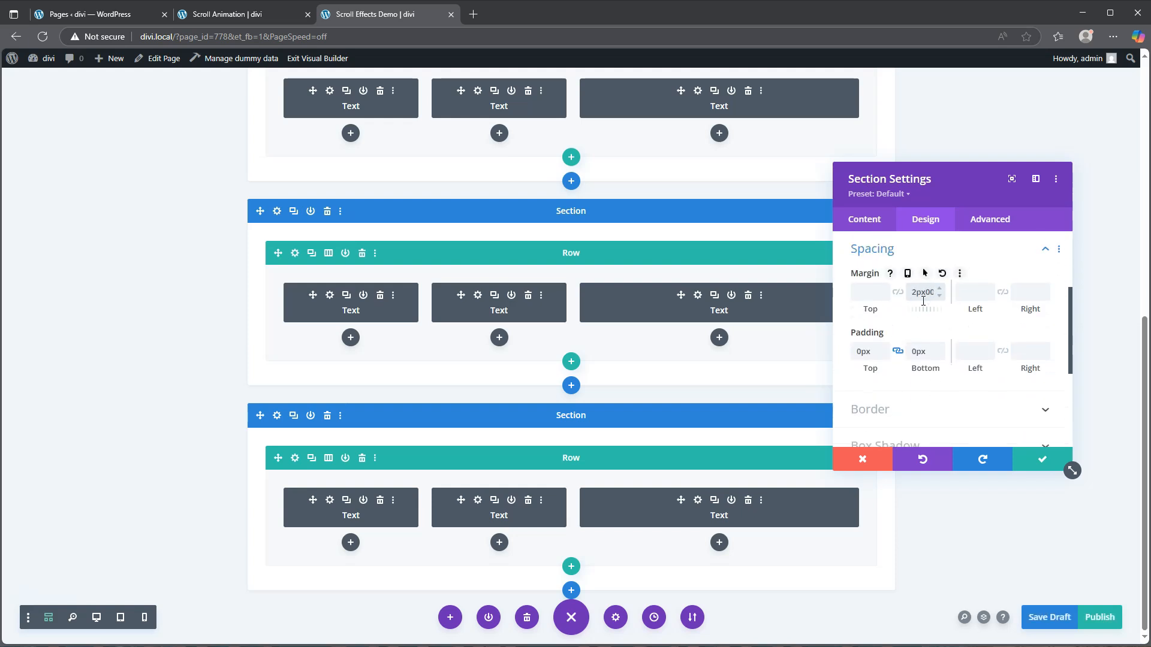
left_click(918, 292)
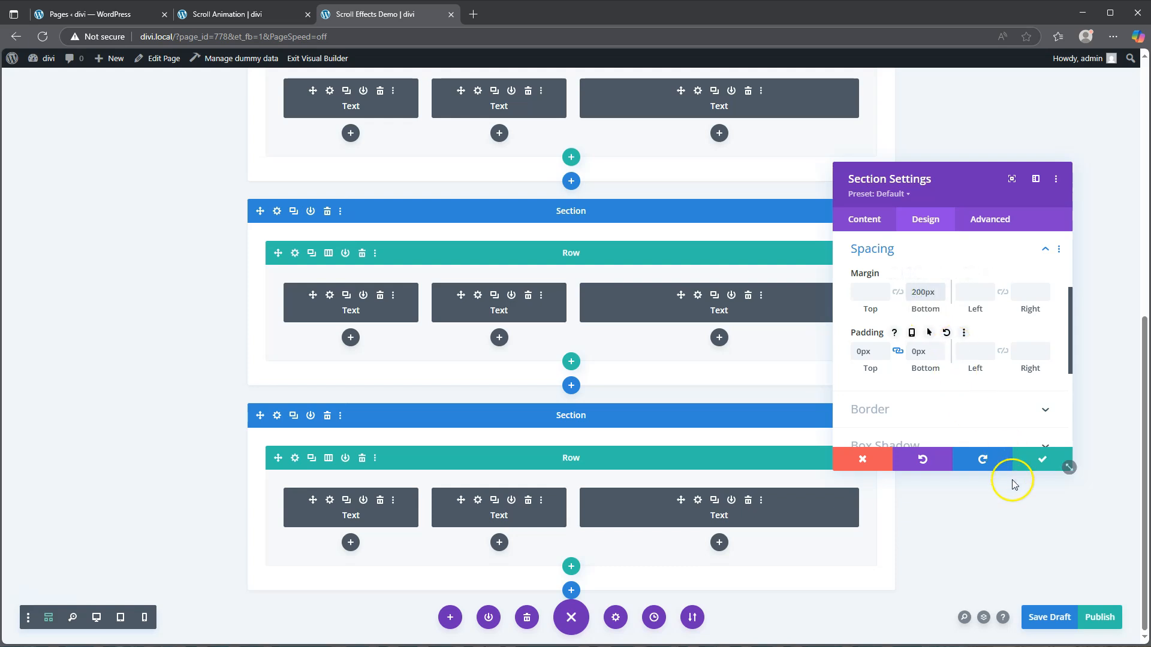
left_click(1043, 459)
left_click(1053, 622)
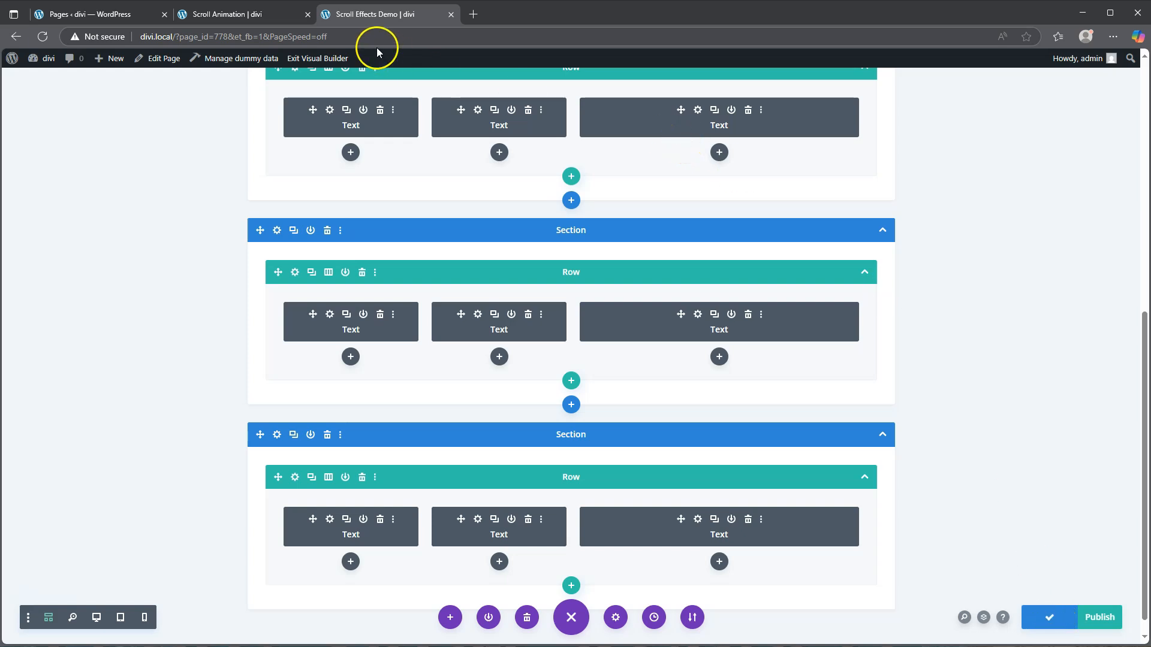
Step: Exit the Visual Builder and examine the scroll animations of all five sections on the live page in both scrolling directions
left_click(317, 58)
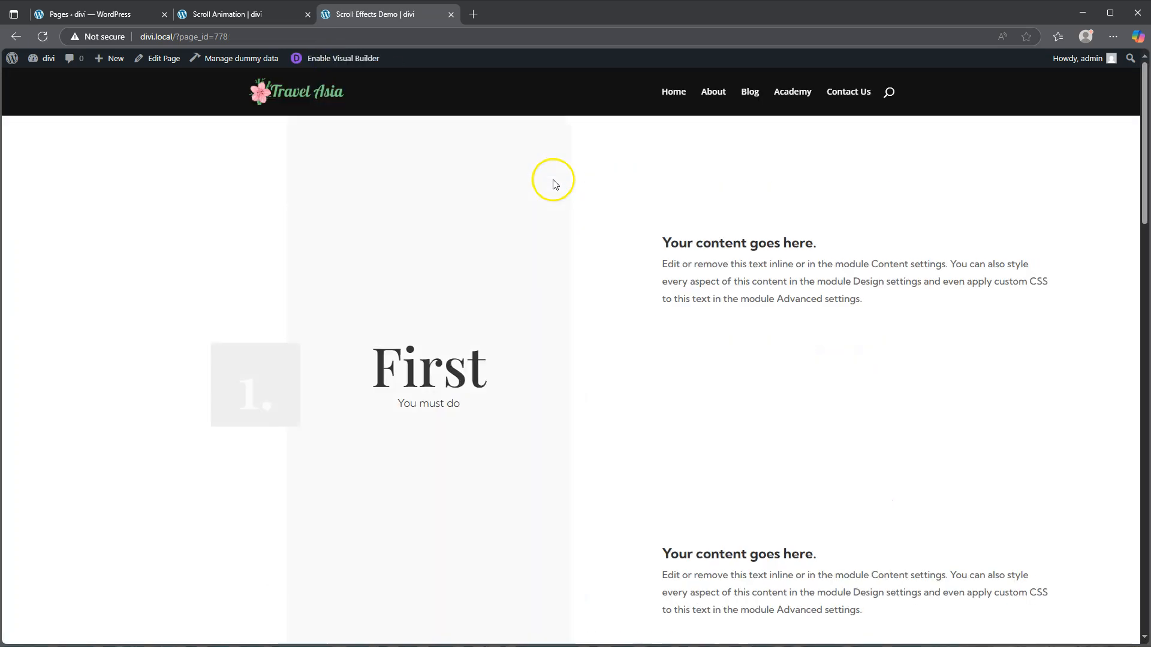
scroll(520, 258, "down", 2)
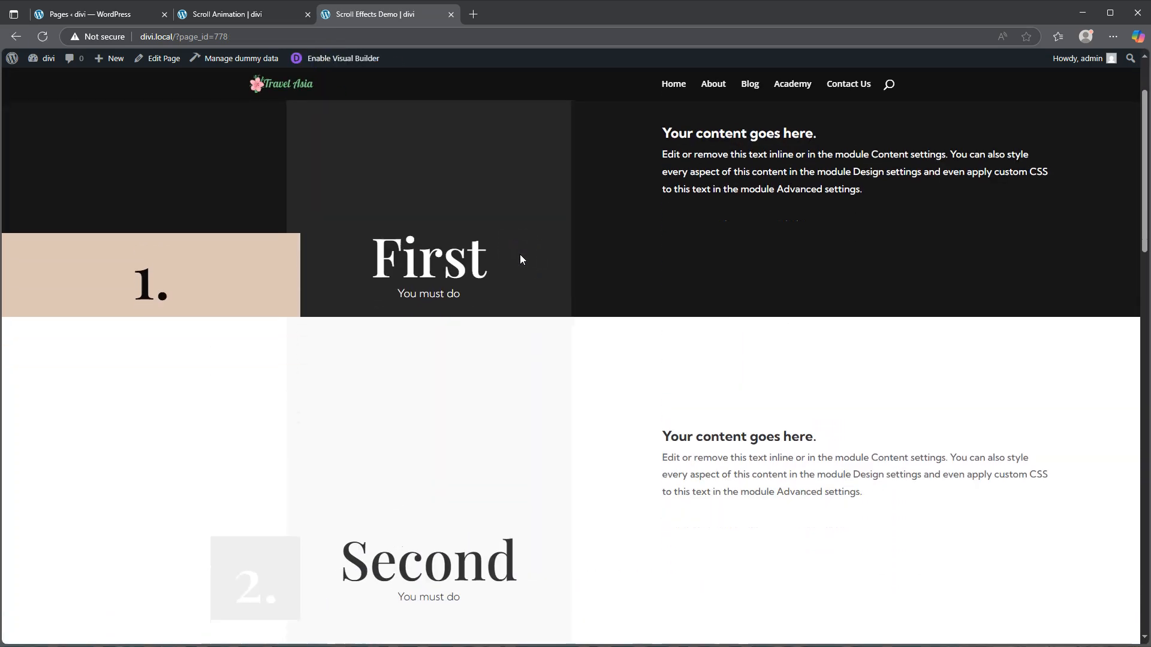
scroll(520, 259, "up", 2)
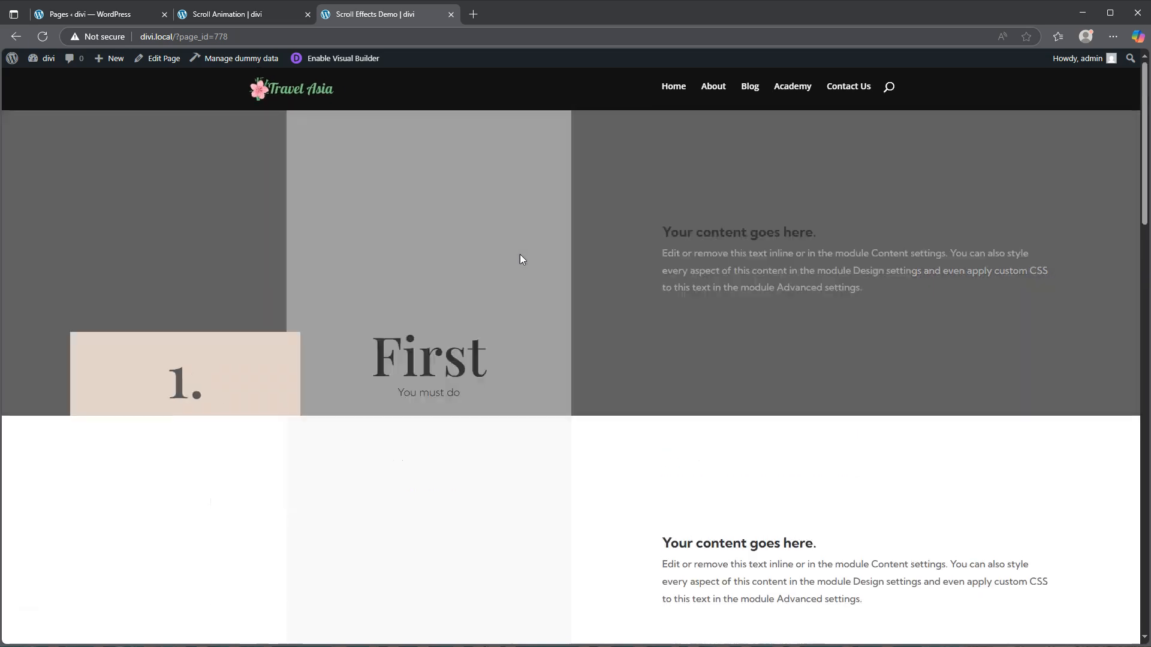
scroll(520, 254, "down", 6)
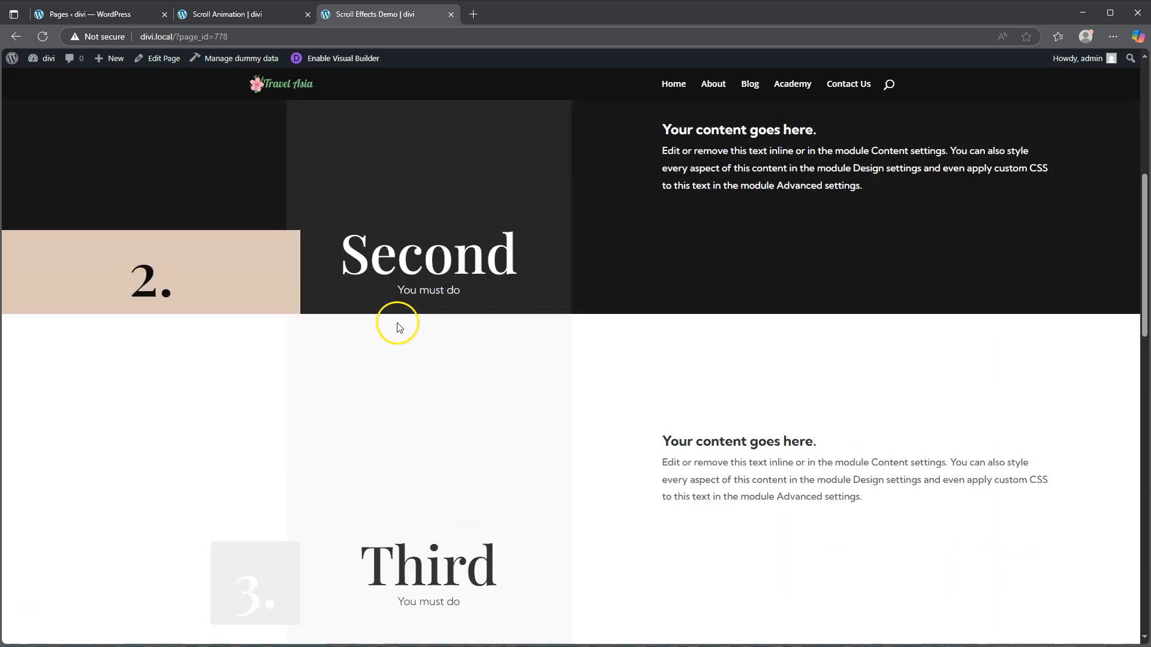
scroll(424, 367, "up", 4)
scroll(426, 369, "down", 5)
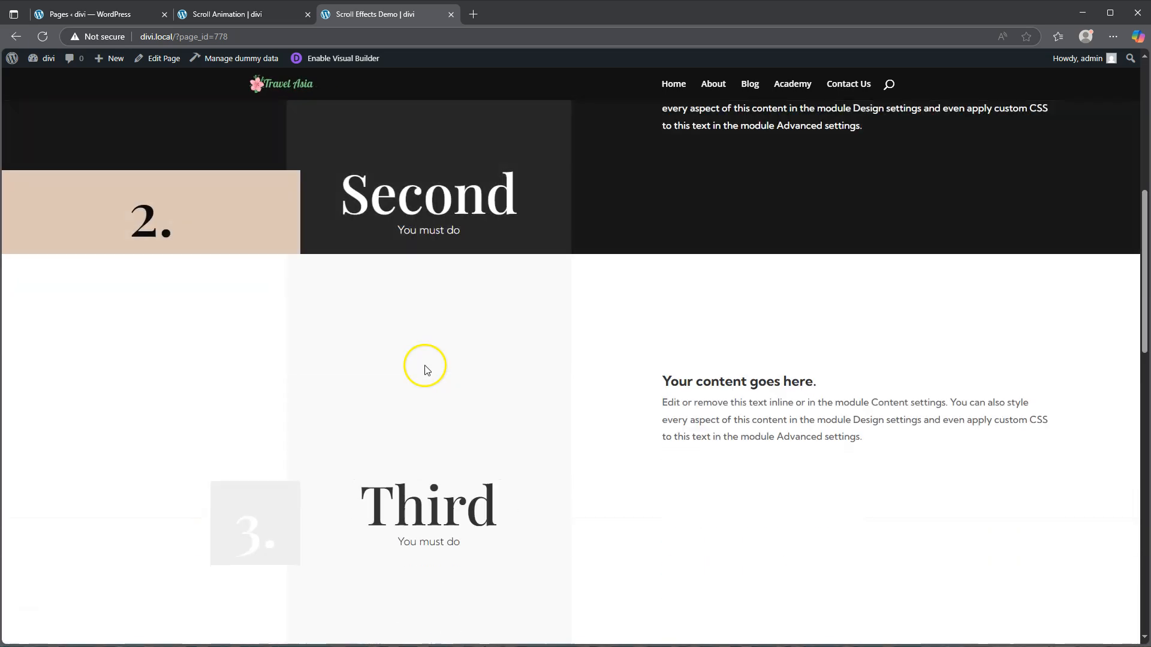
scroll(424, 373, "up", 5)
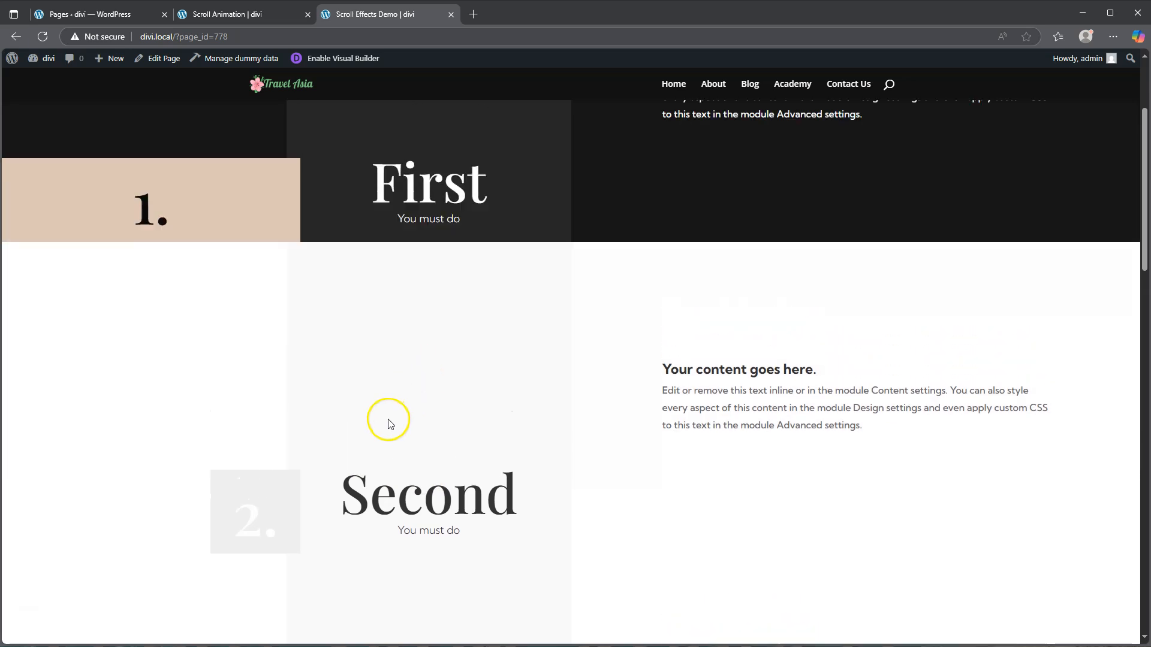
scroll(387, 420, "down", 3)
scroll(389, 423, "down", 10)
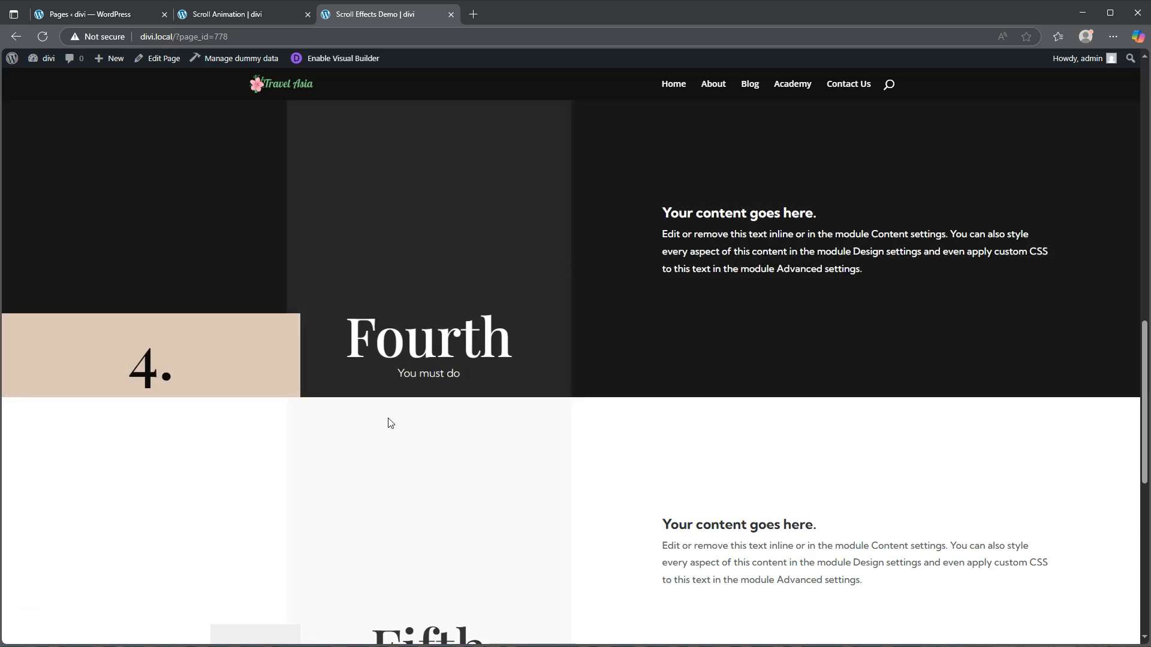
scroll(390, 423, "down", 5)
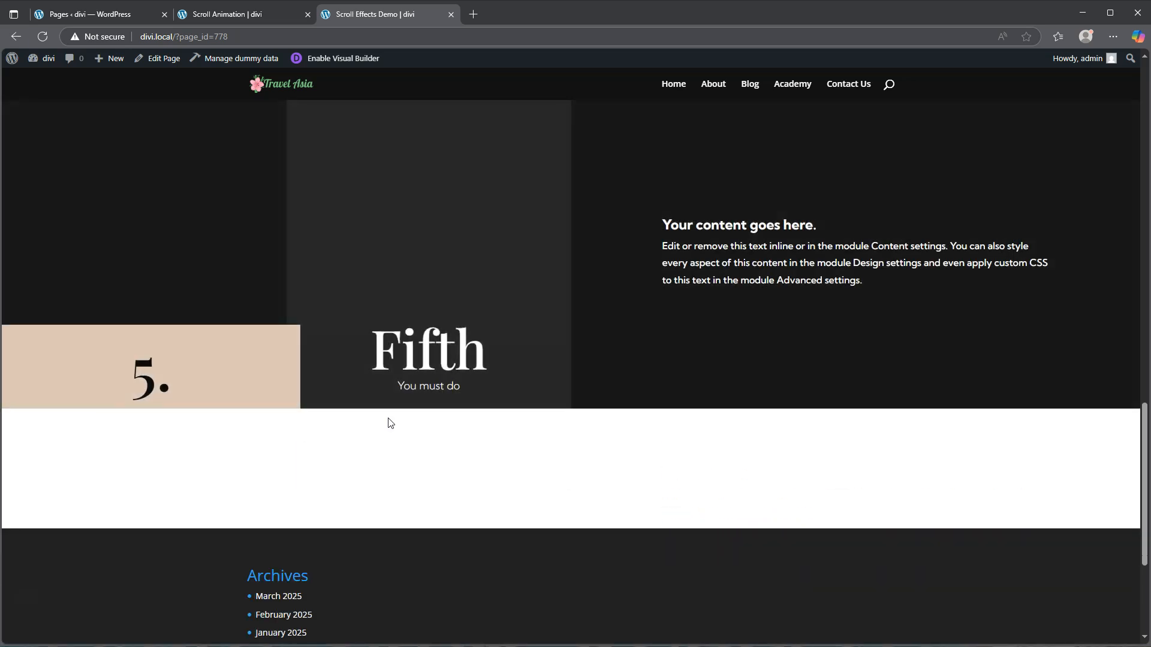
scroll(390, 423, "up", 10)
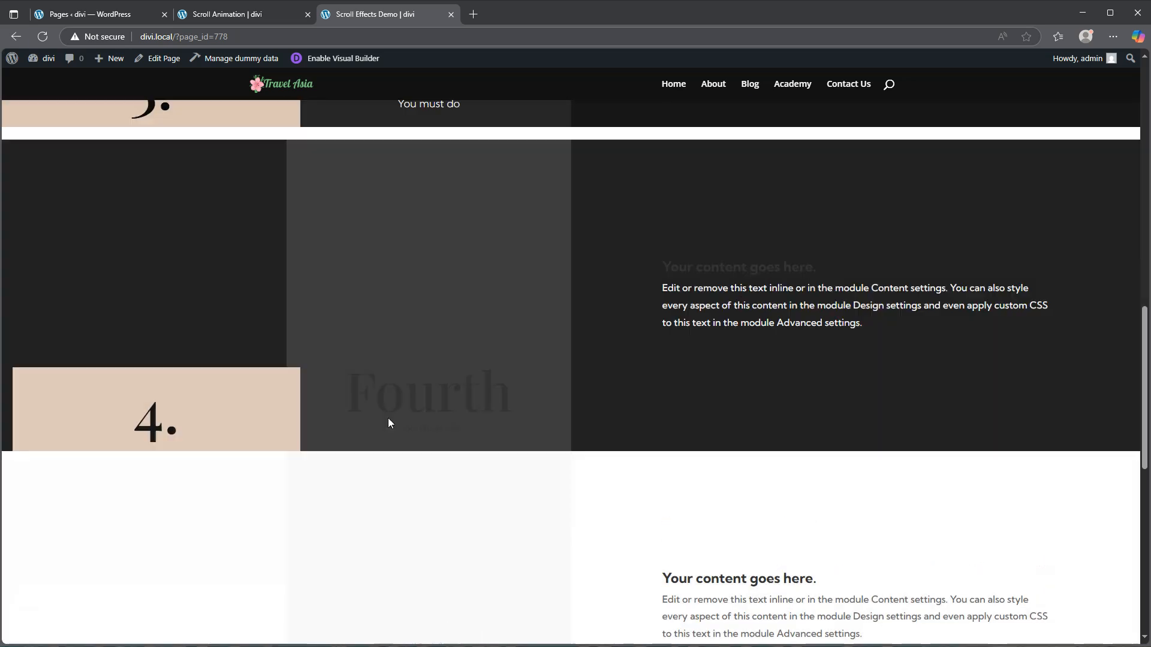
scroll(390, 423, "up", 10)
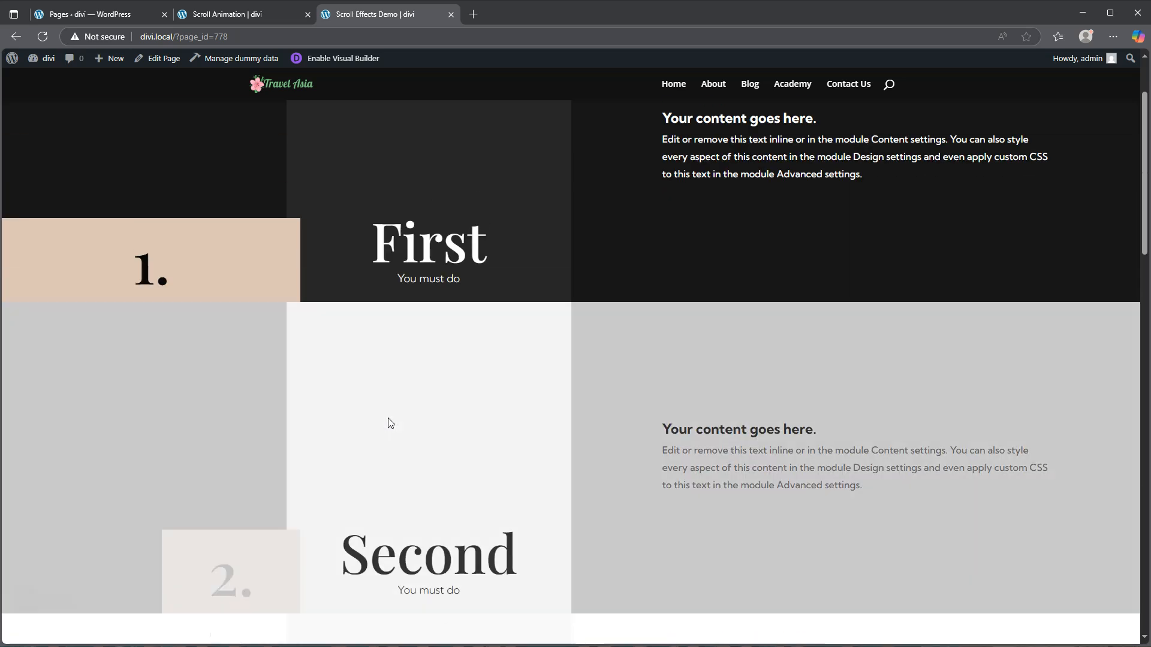